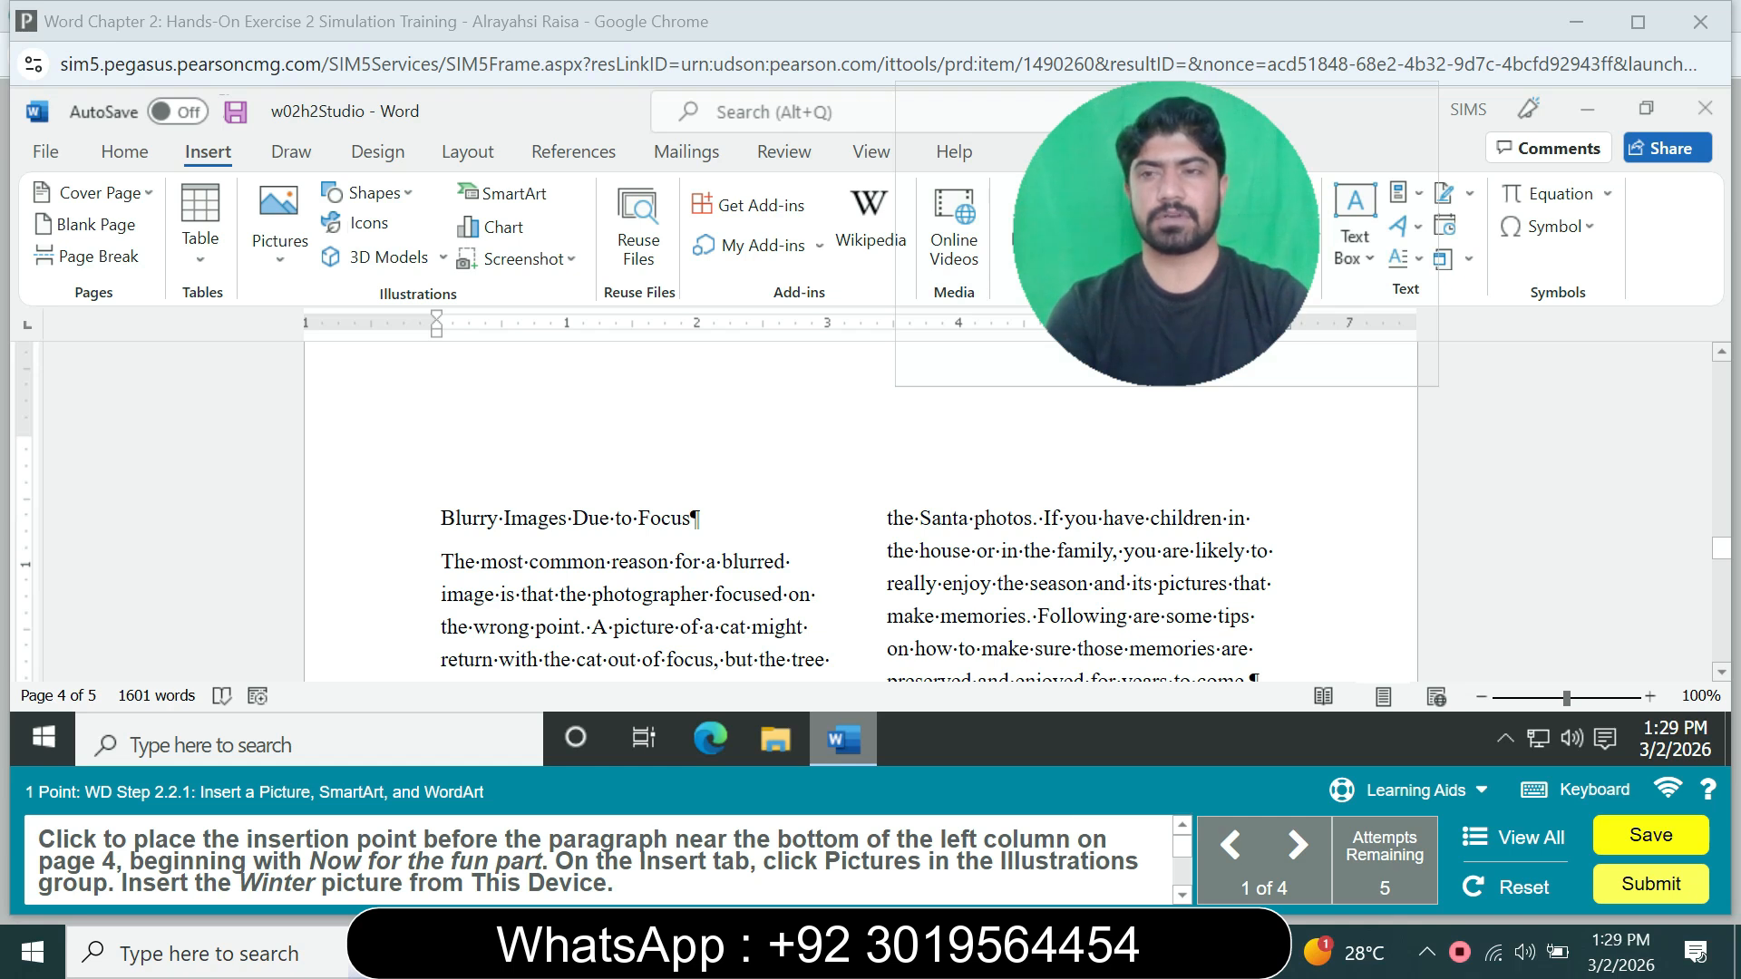
Step: Insert Winter.jpg from this device before the "Now for the fun part" paragraph on page 4 and set its text wrapping to Tight
{"action": "scroll", "coordinate": [870, 512], "scroll_direction": "down", "scroll_amount": 5}
{"action": "scroll", "coordinate": [871, 513], "scroll_direction": "down", "scroll_amount": 15}
{"action": "scroll", "coordinate": [870, 512], "scroll_direction": "down", "scroll_amount": 5}
{"action": "scroll", "coordinate": [861, 512], "scroll_direction": "up", "scroll_amount": 8}
{"action": "scroll", "coordinate": [861, 513], "scroll_direction": "down", "scroll_amount": 3}
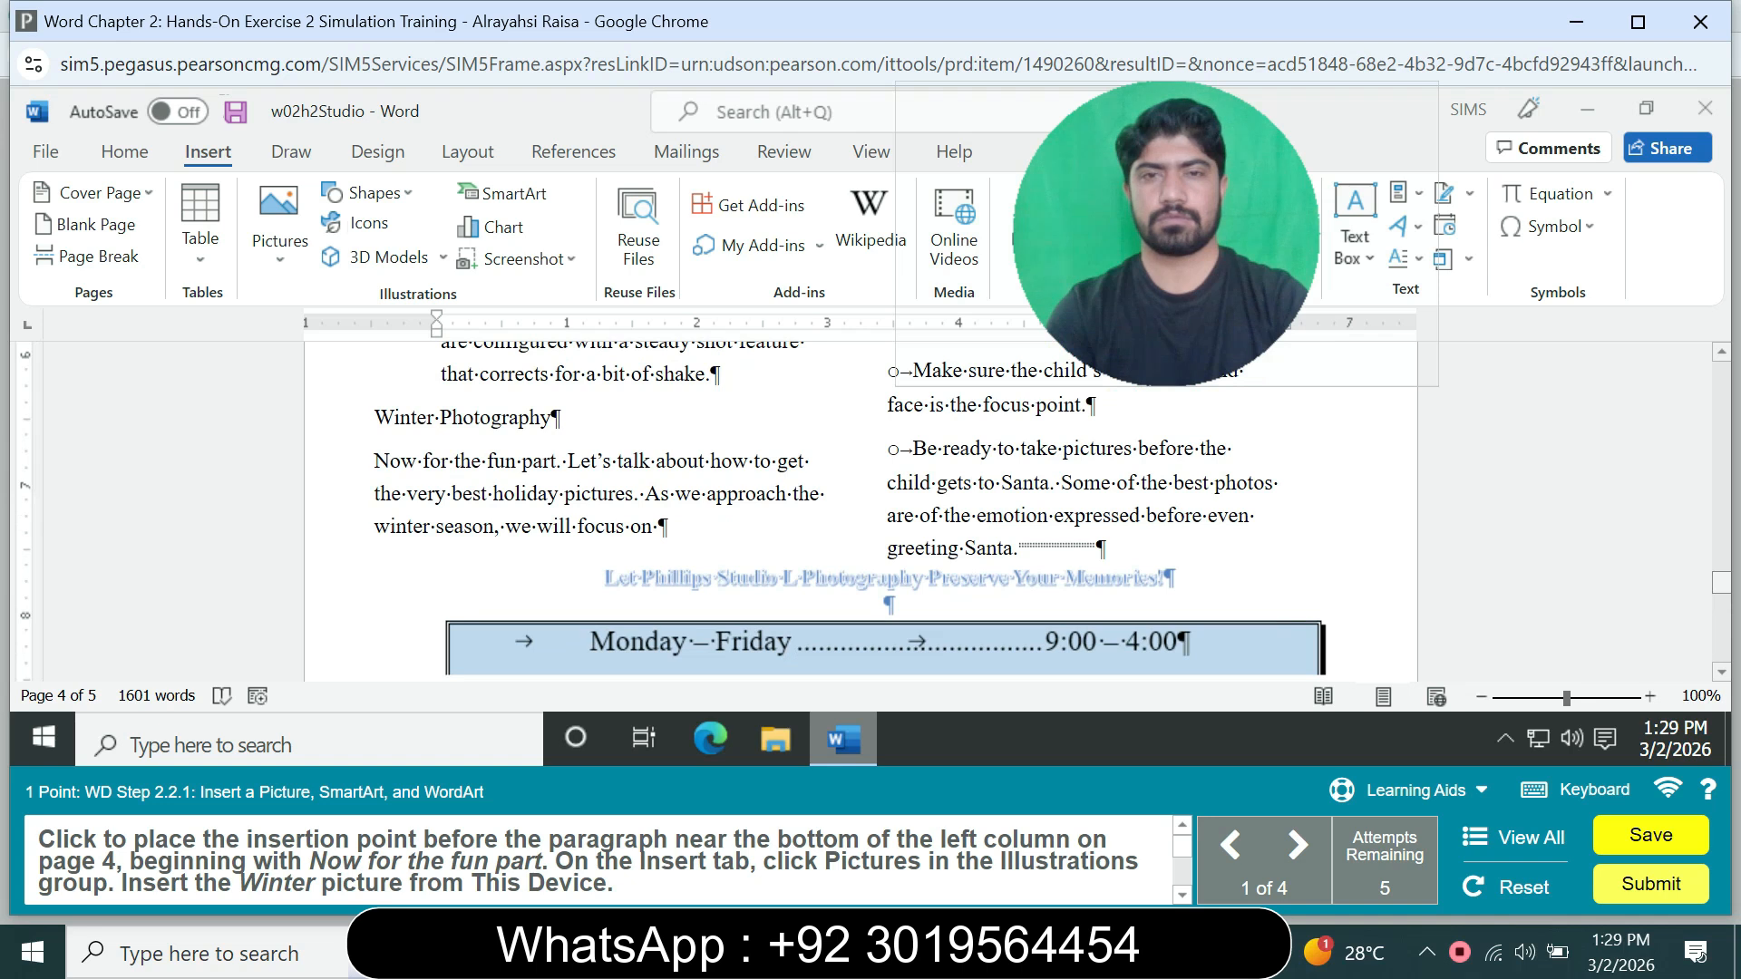
{"action": "scroll", "coordinate": [861, 512], "scroll_direction": "up", "scroll_amount": 1}
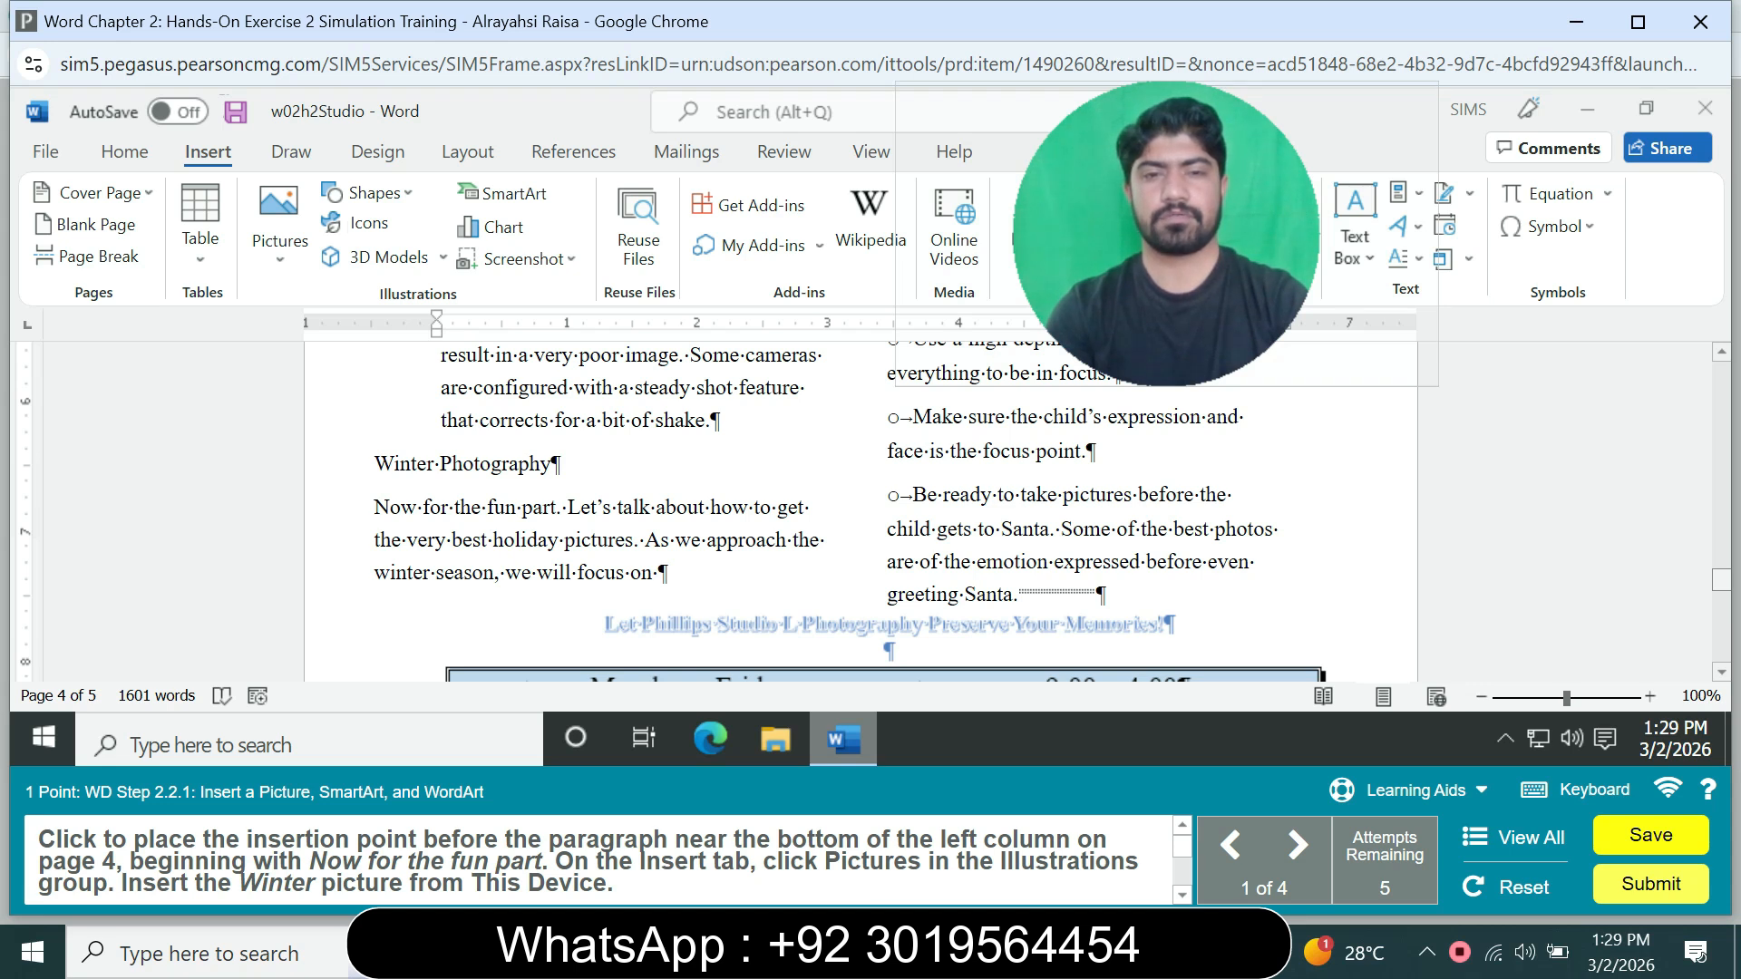
{"action": "scroll", "coordinate": [876, 511], "scroll_direction": "down", "scroll_amount": 2}
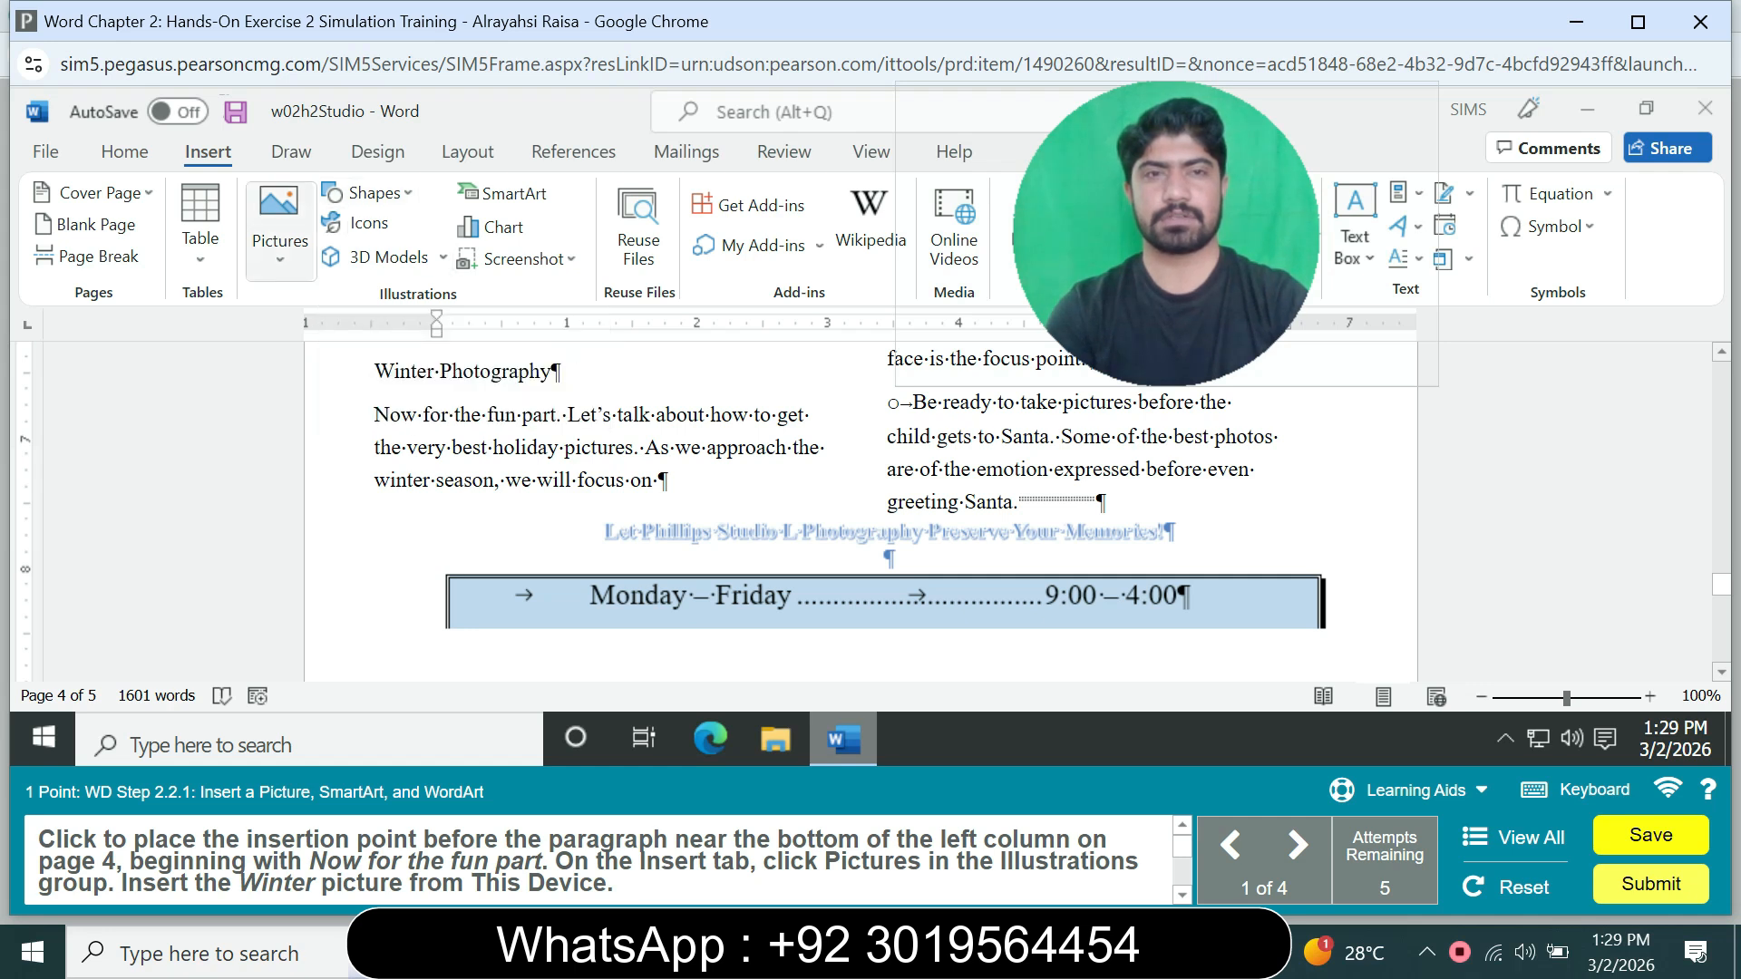
{"action": "left_click", "coordinate": [279, 231]}
{"action": "left_click", "coordinate": [337, 334]}
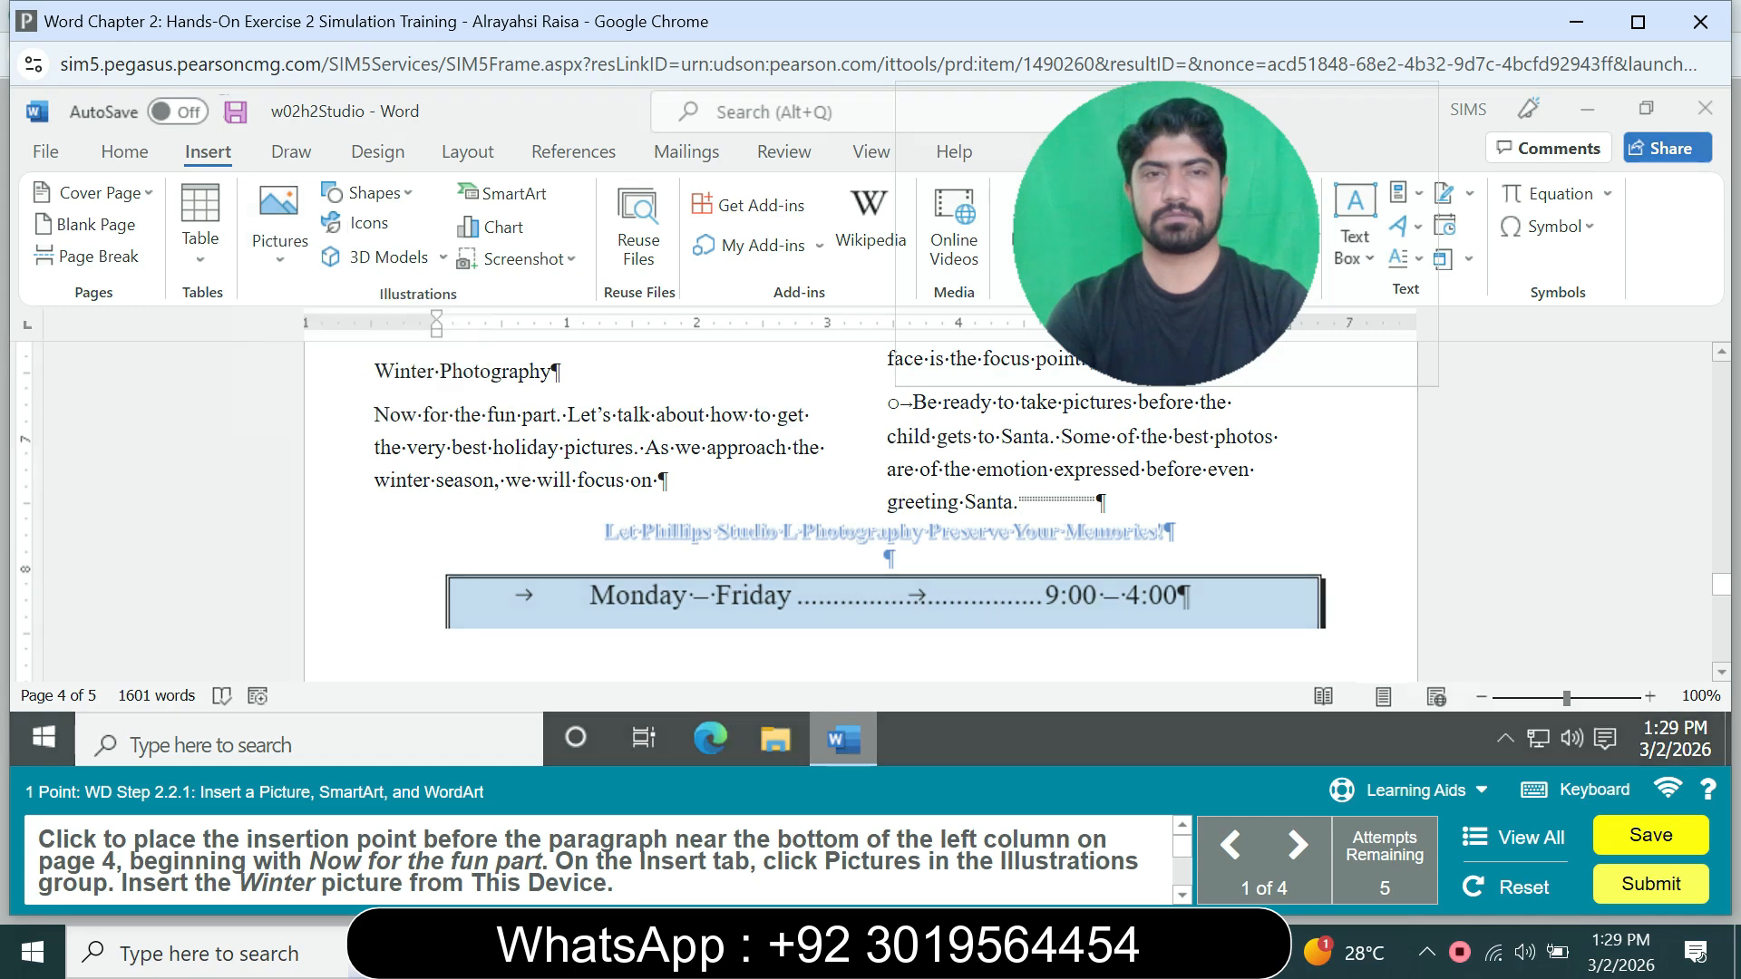
{"action": "left_click", "coordinate": [703, 295]}
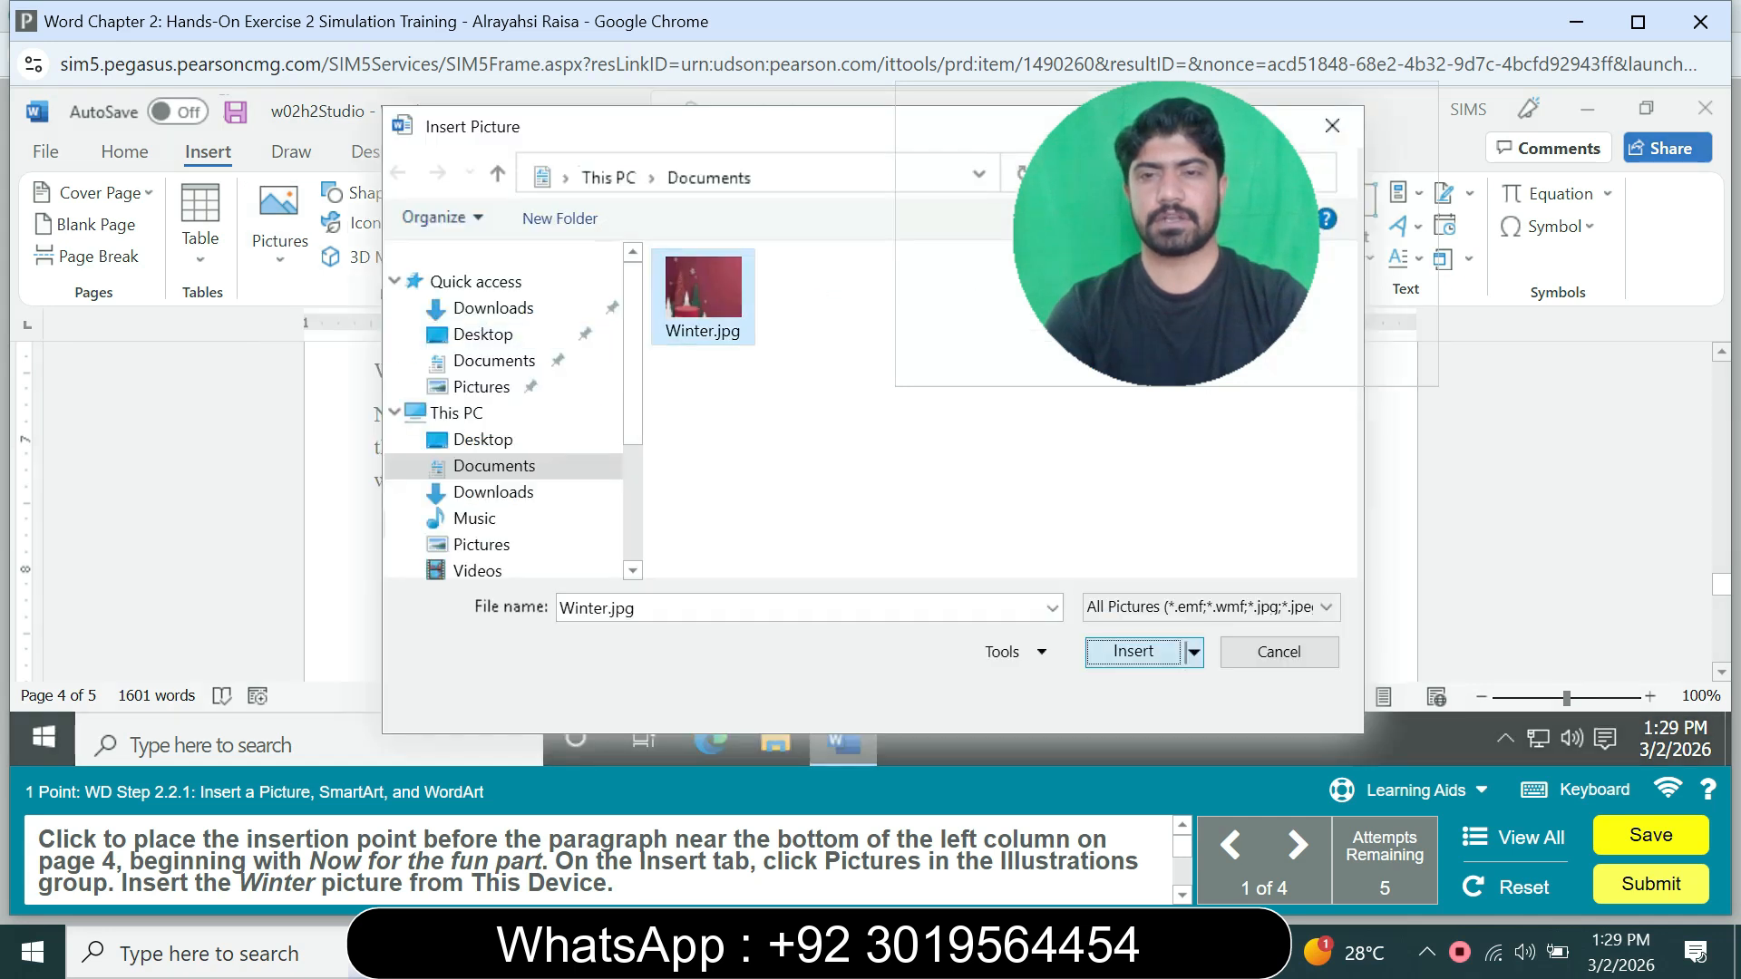
{"action": "left_click", "coordinate": [1133, 651]}
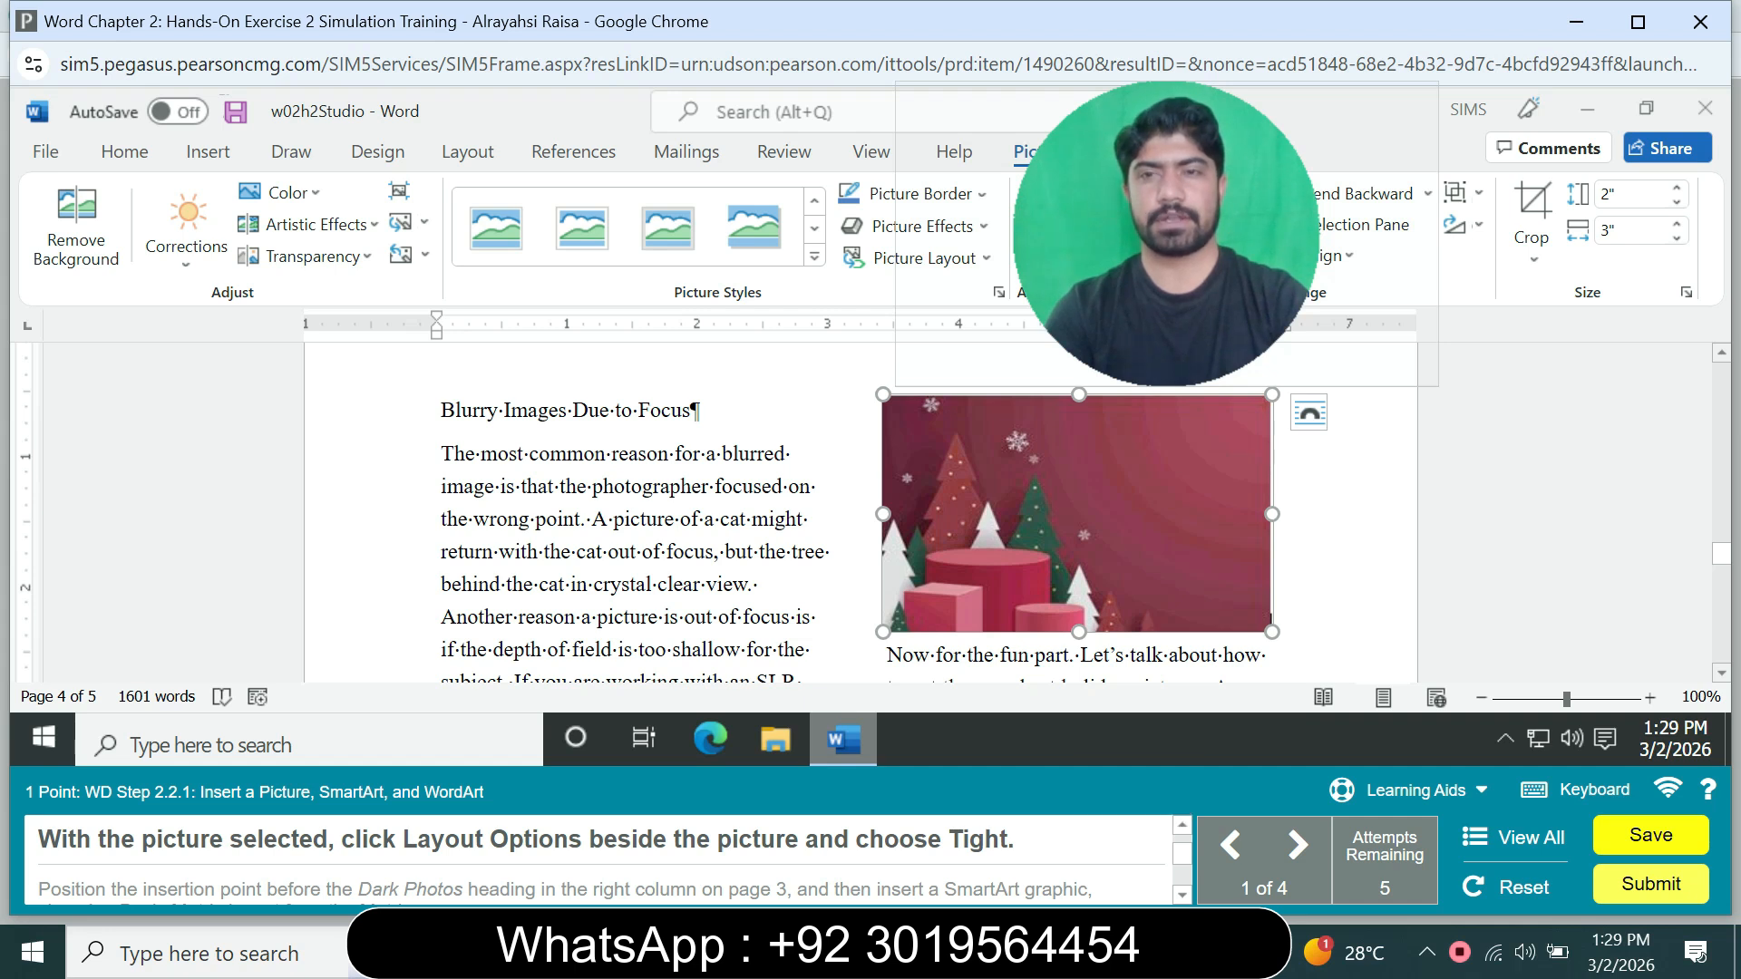
{"action": "left_click", "coordinate": [1308, 412]}
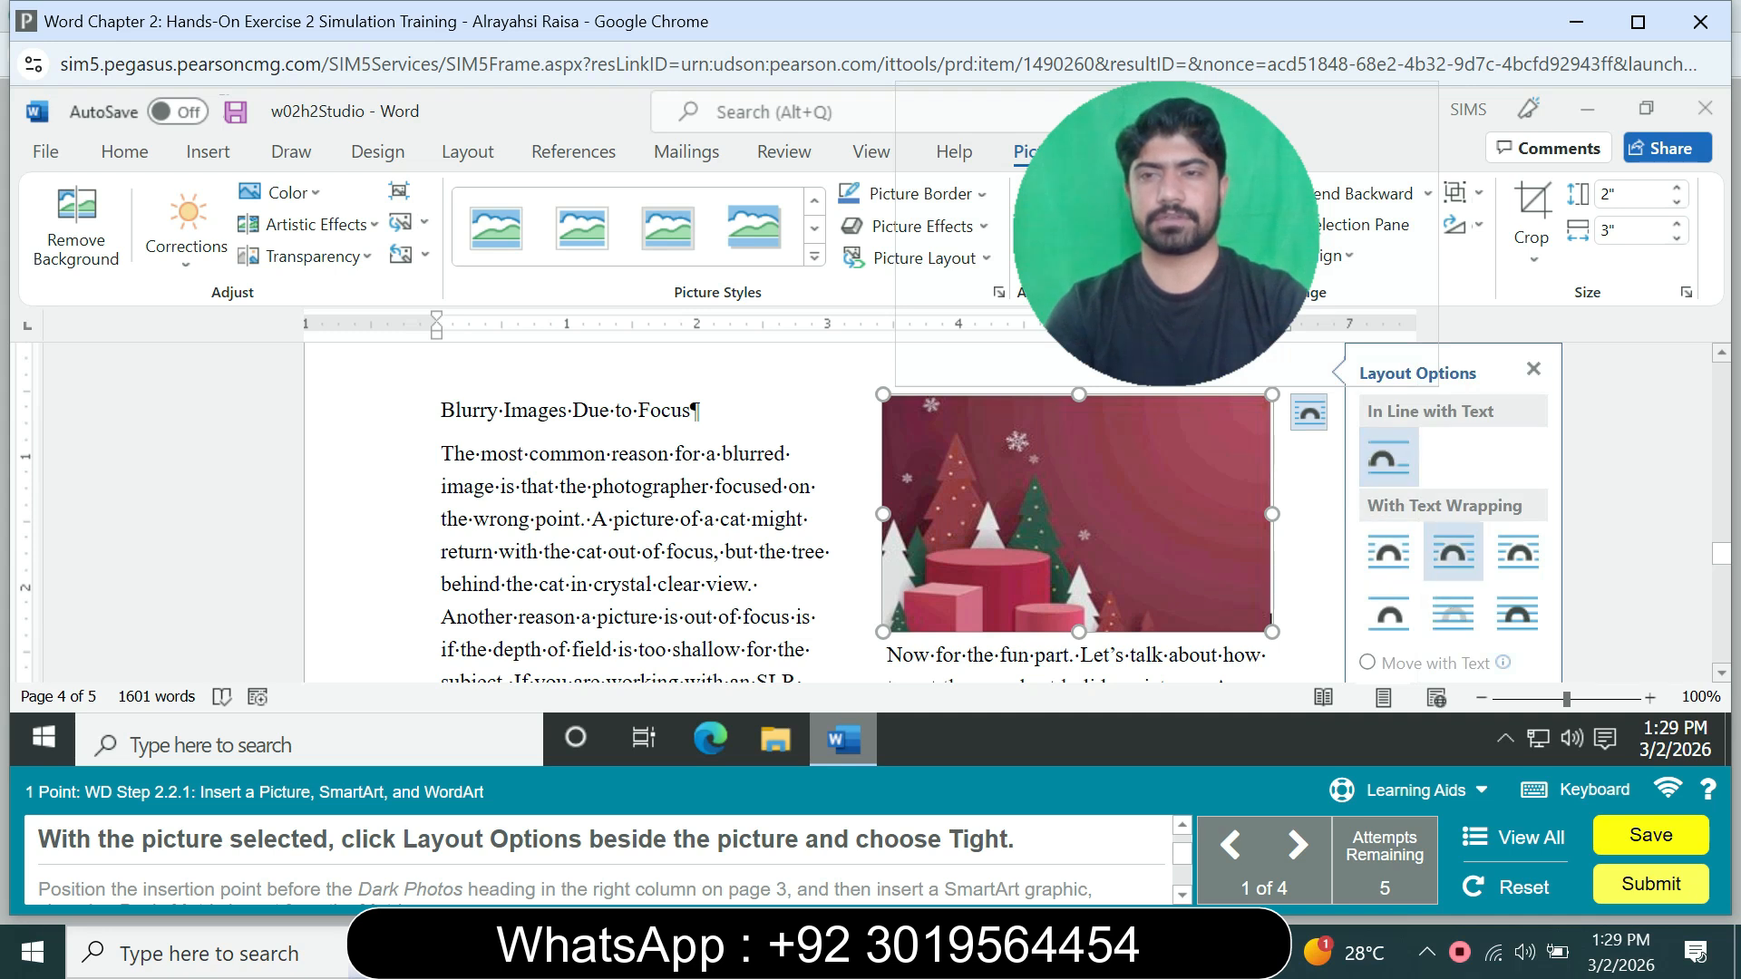
{"action": "left_click", "coordinate": [1453, 552]}
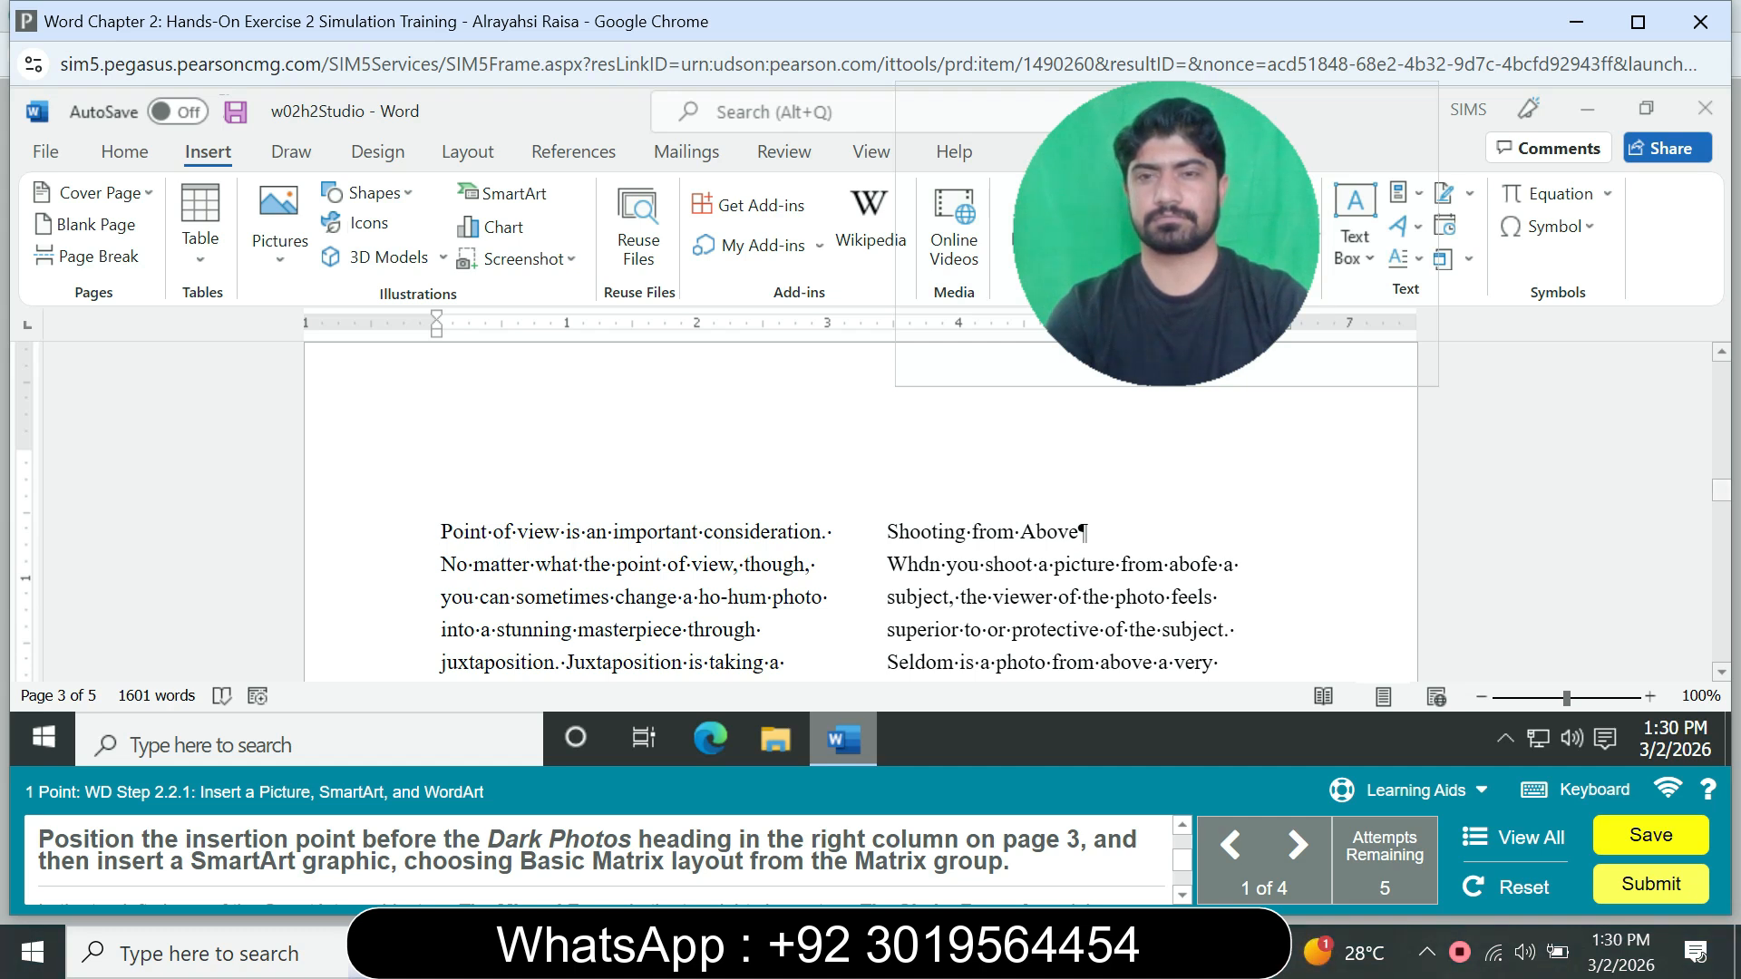
Step: Insert a Basic Matrix SmartArt graphic before the Dark Photos heading in the right column of page 3
{"action": "scroll", "coordinate": [871, 508], "scroll_direction": "down", "scroll_amount": 2}
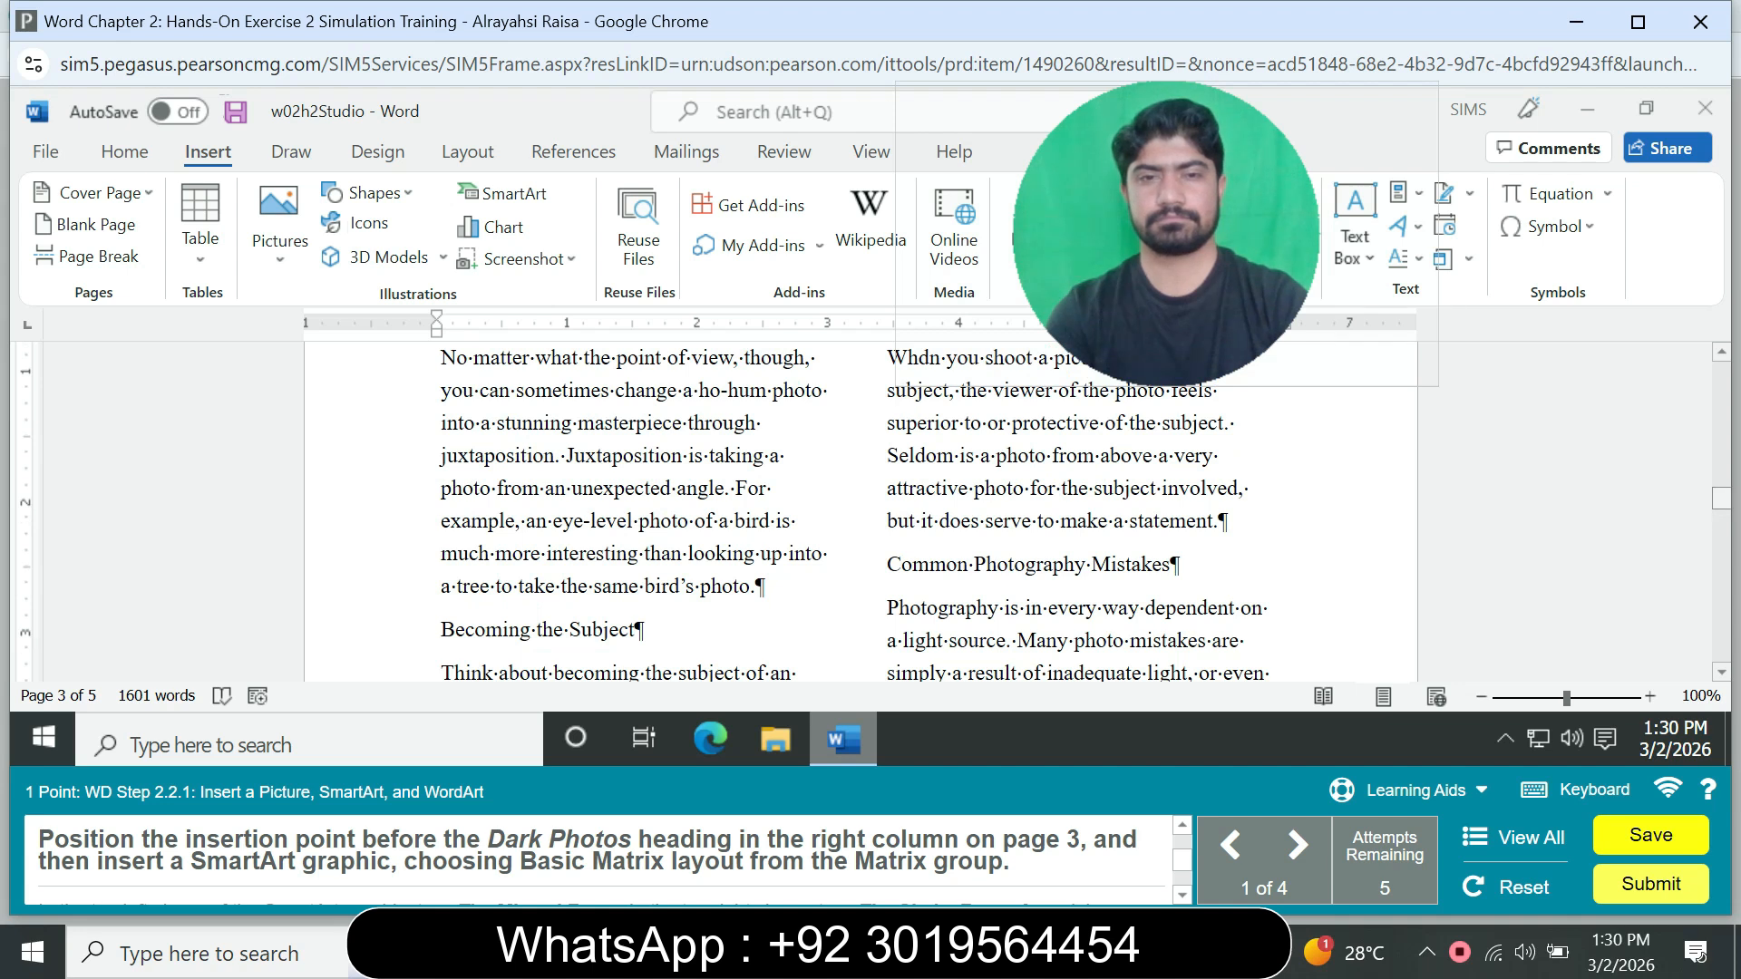
{"action": "scroll", "coordinate": [871, 508], "scroll_direction": "down", "scroll_amount": 3}
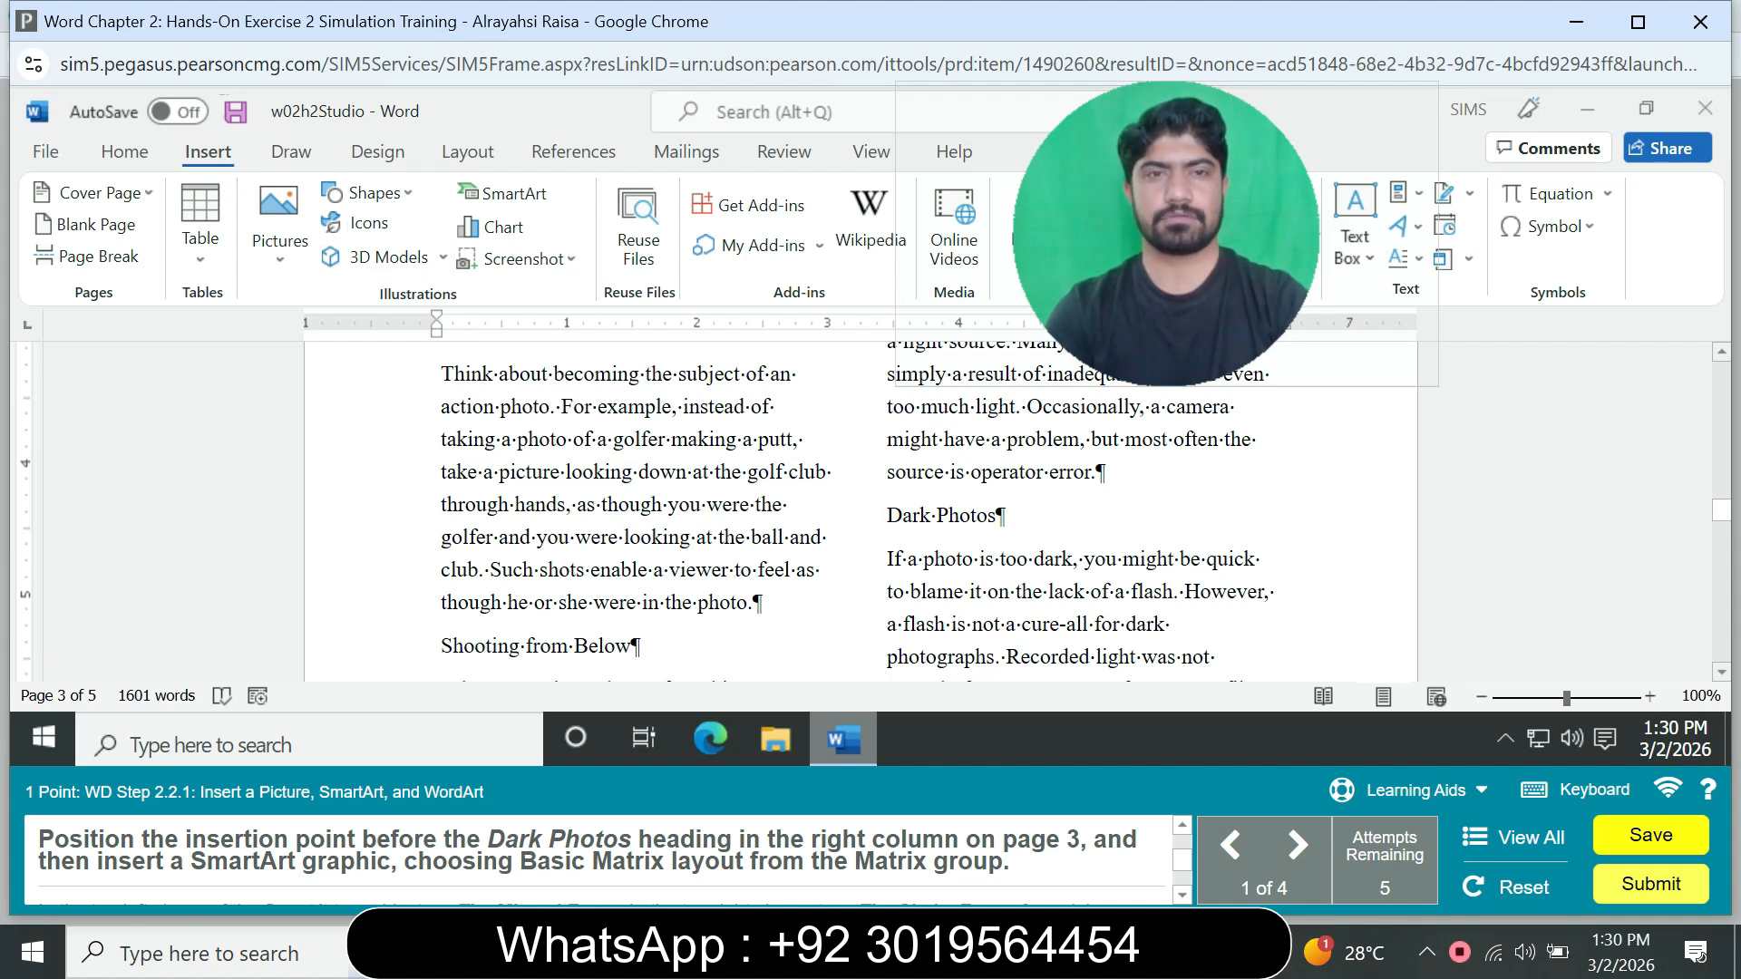
{"action": "left_click", "coordinate": [501, 193]}
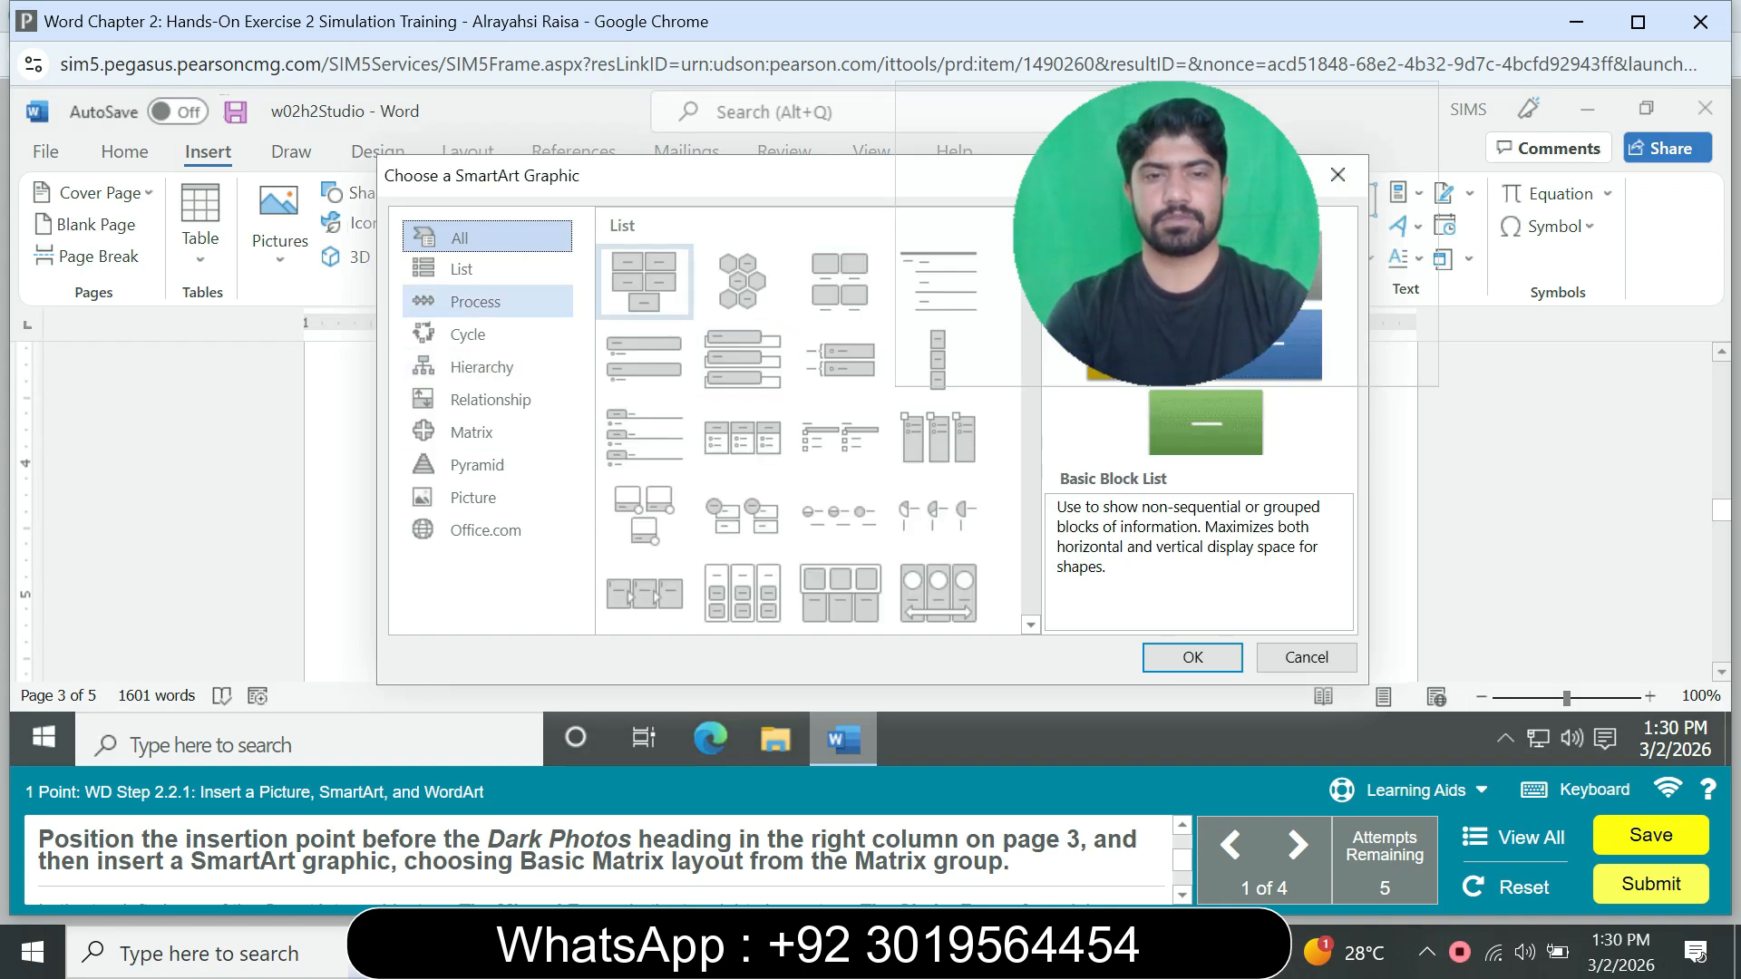
{"action": "left_click", "coordinate": [476, 302]}
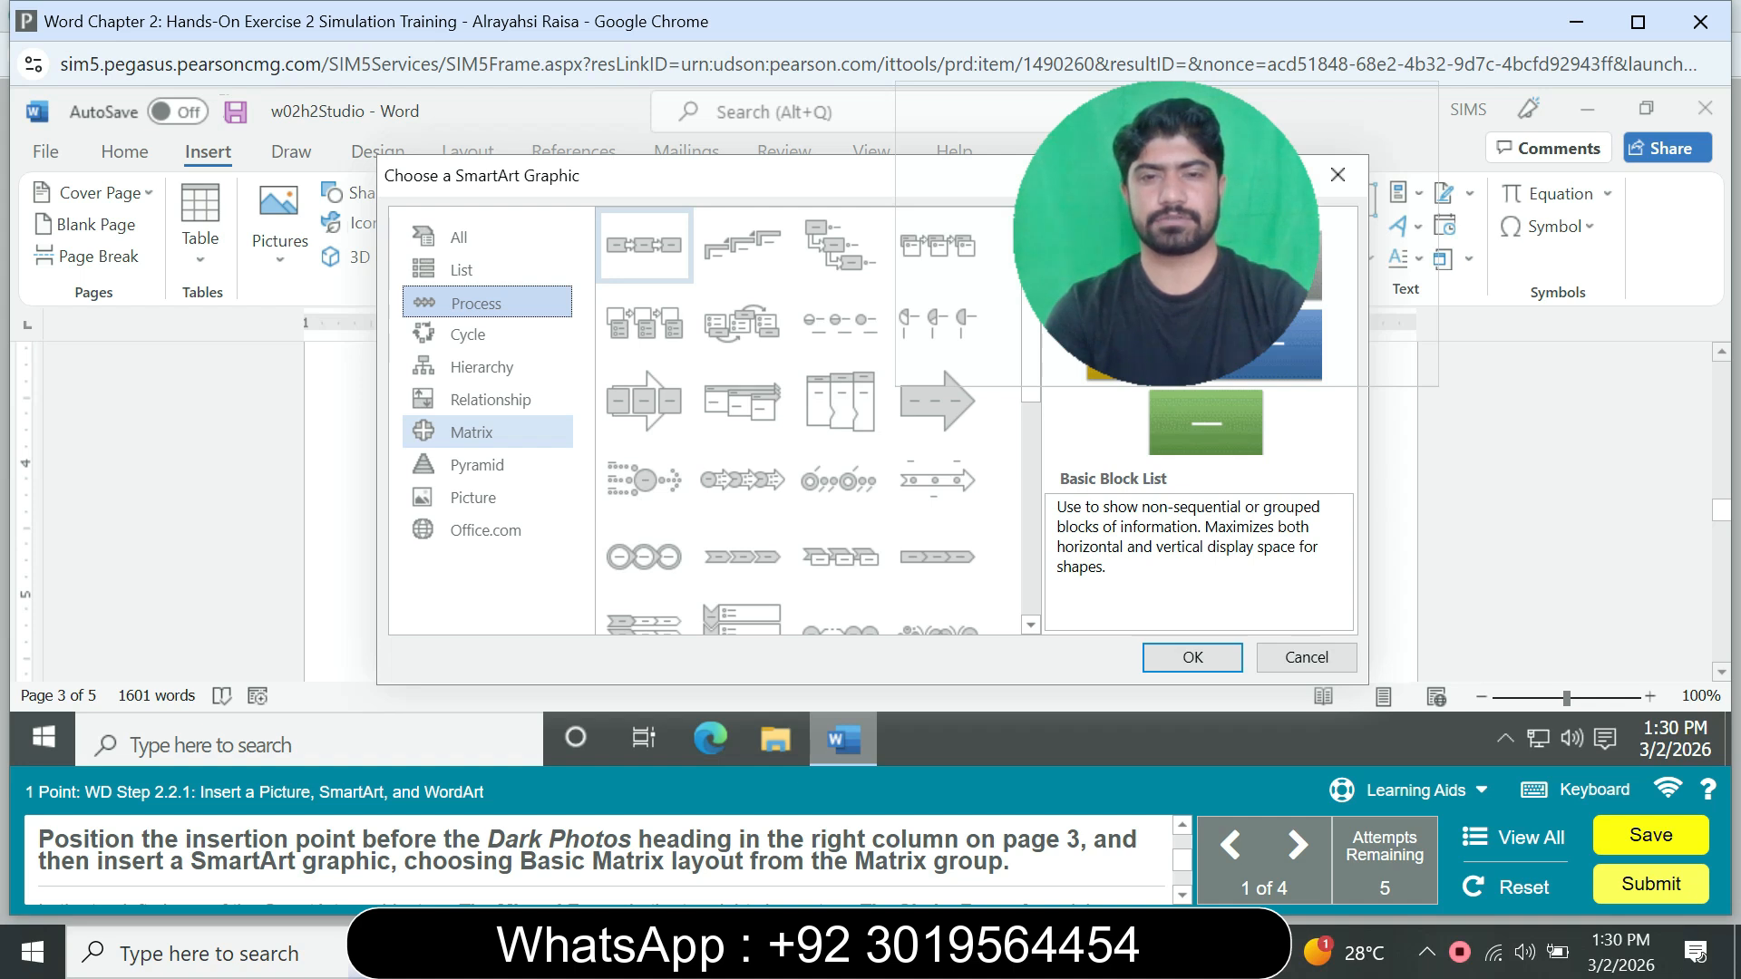
{"action": "left_click", "coordinate": [471, 432]}
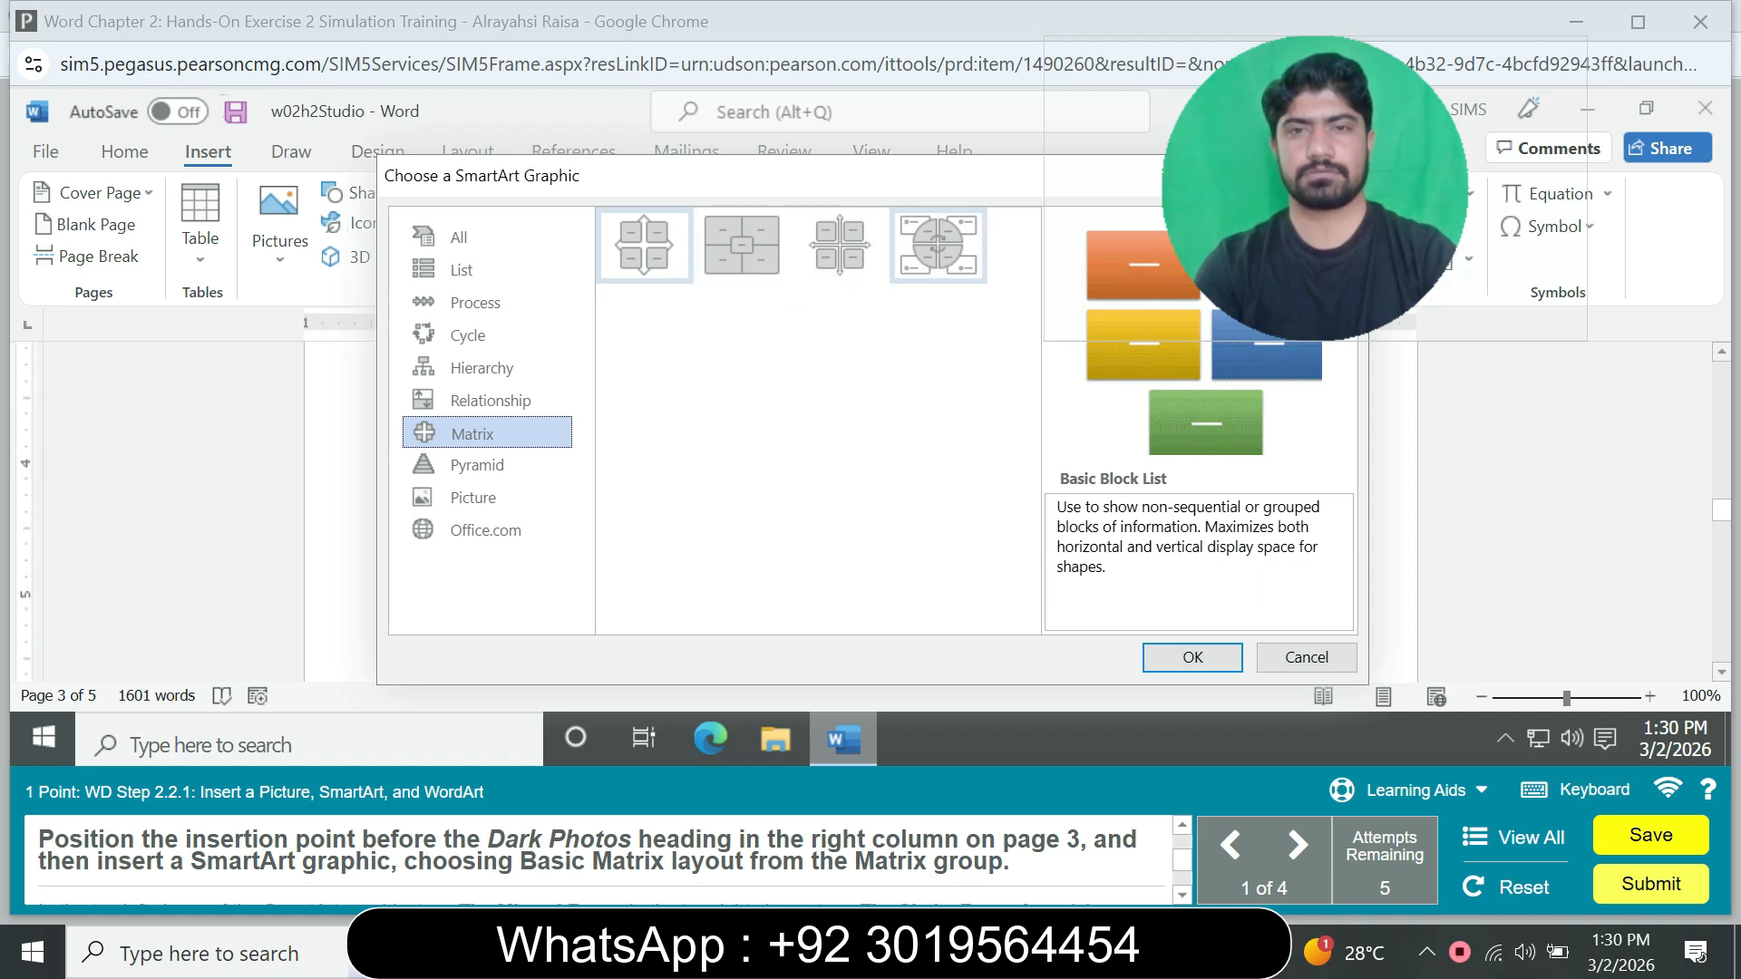
{"action": "left_click", "coordinate": [645, 246]}
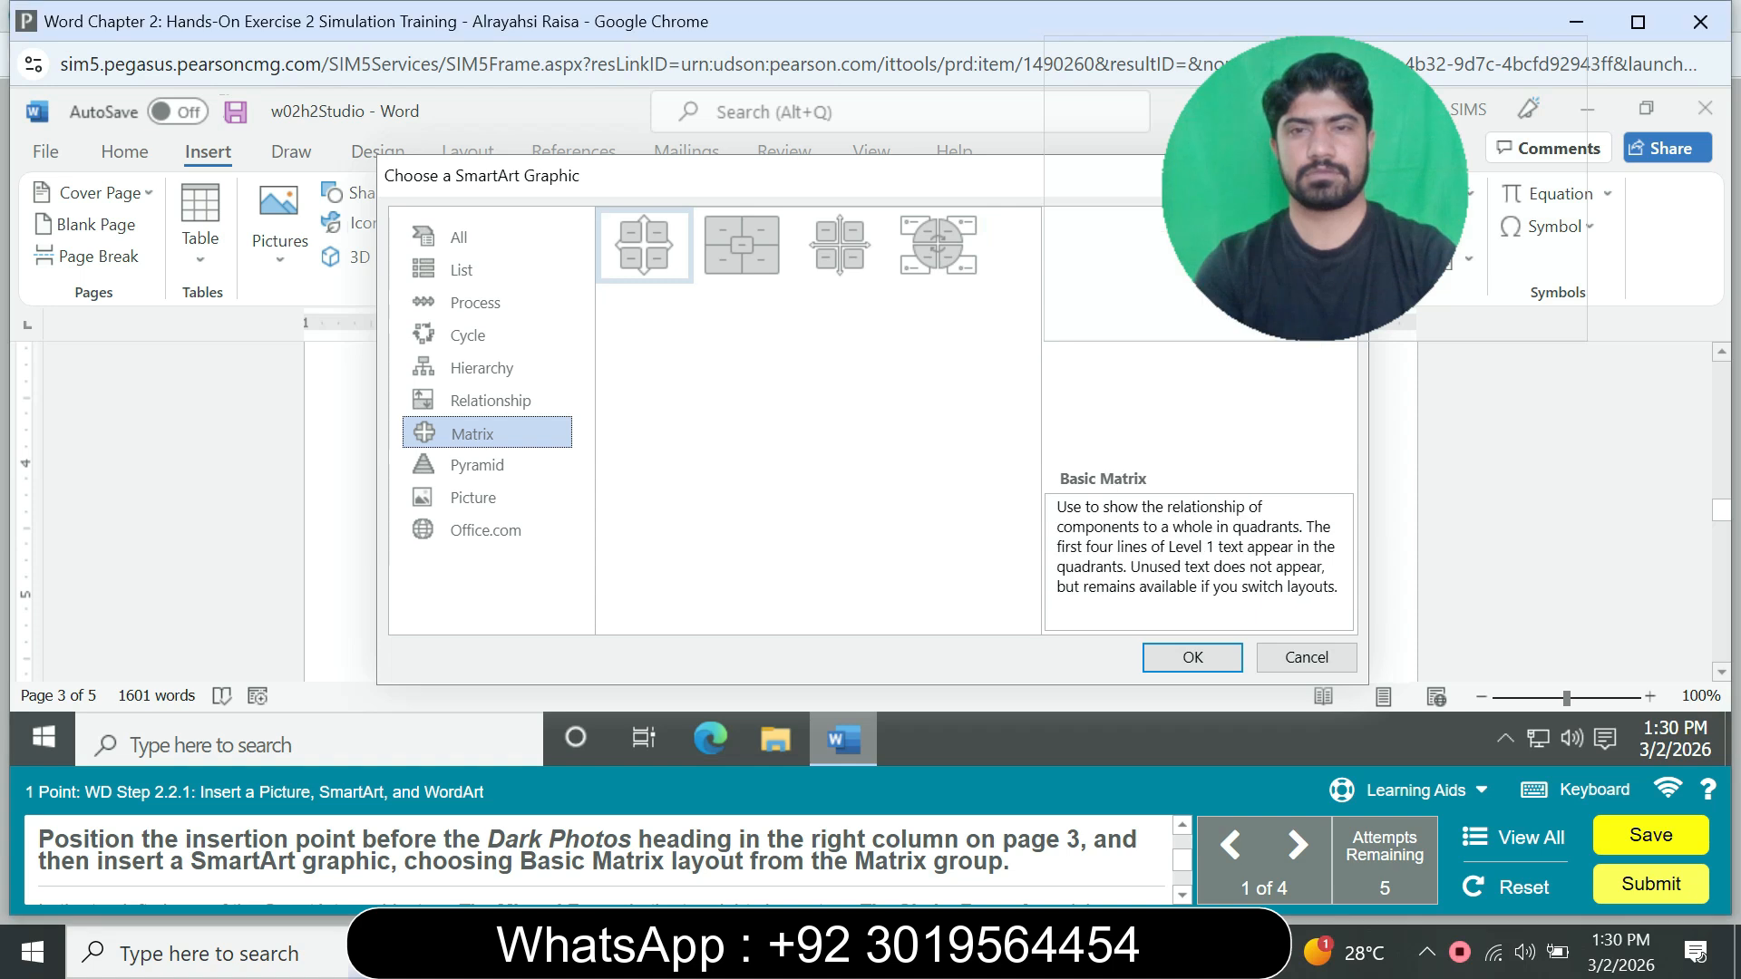
{"action": "left_click", "coordinate": [1192, 657]}
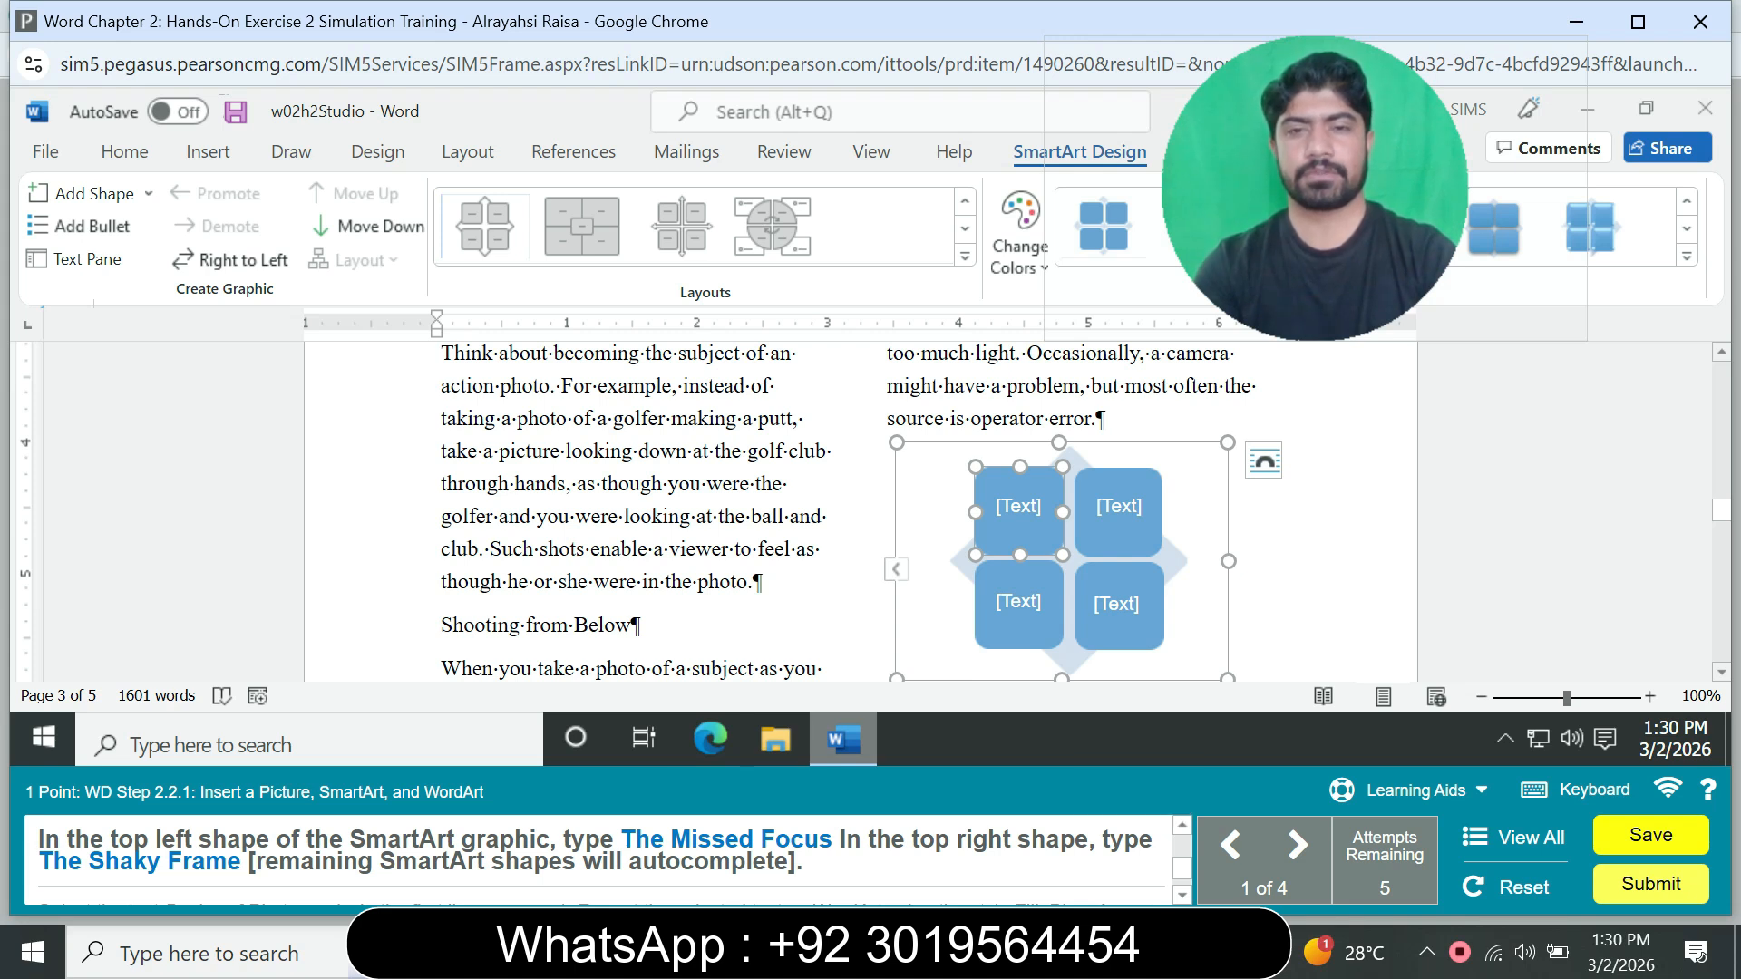
Step: Enter "The Missed Focus" in the top left shape of the SmartArt graphic
{"action": "left_click", "coordinate": [1018, 507]}
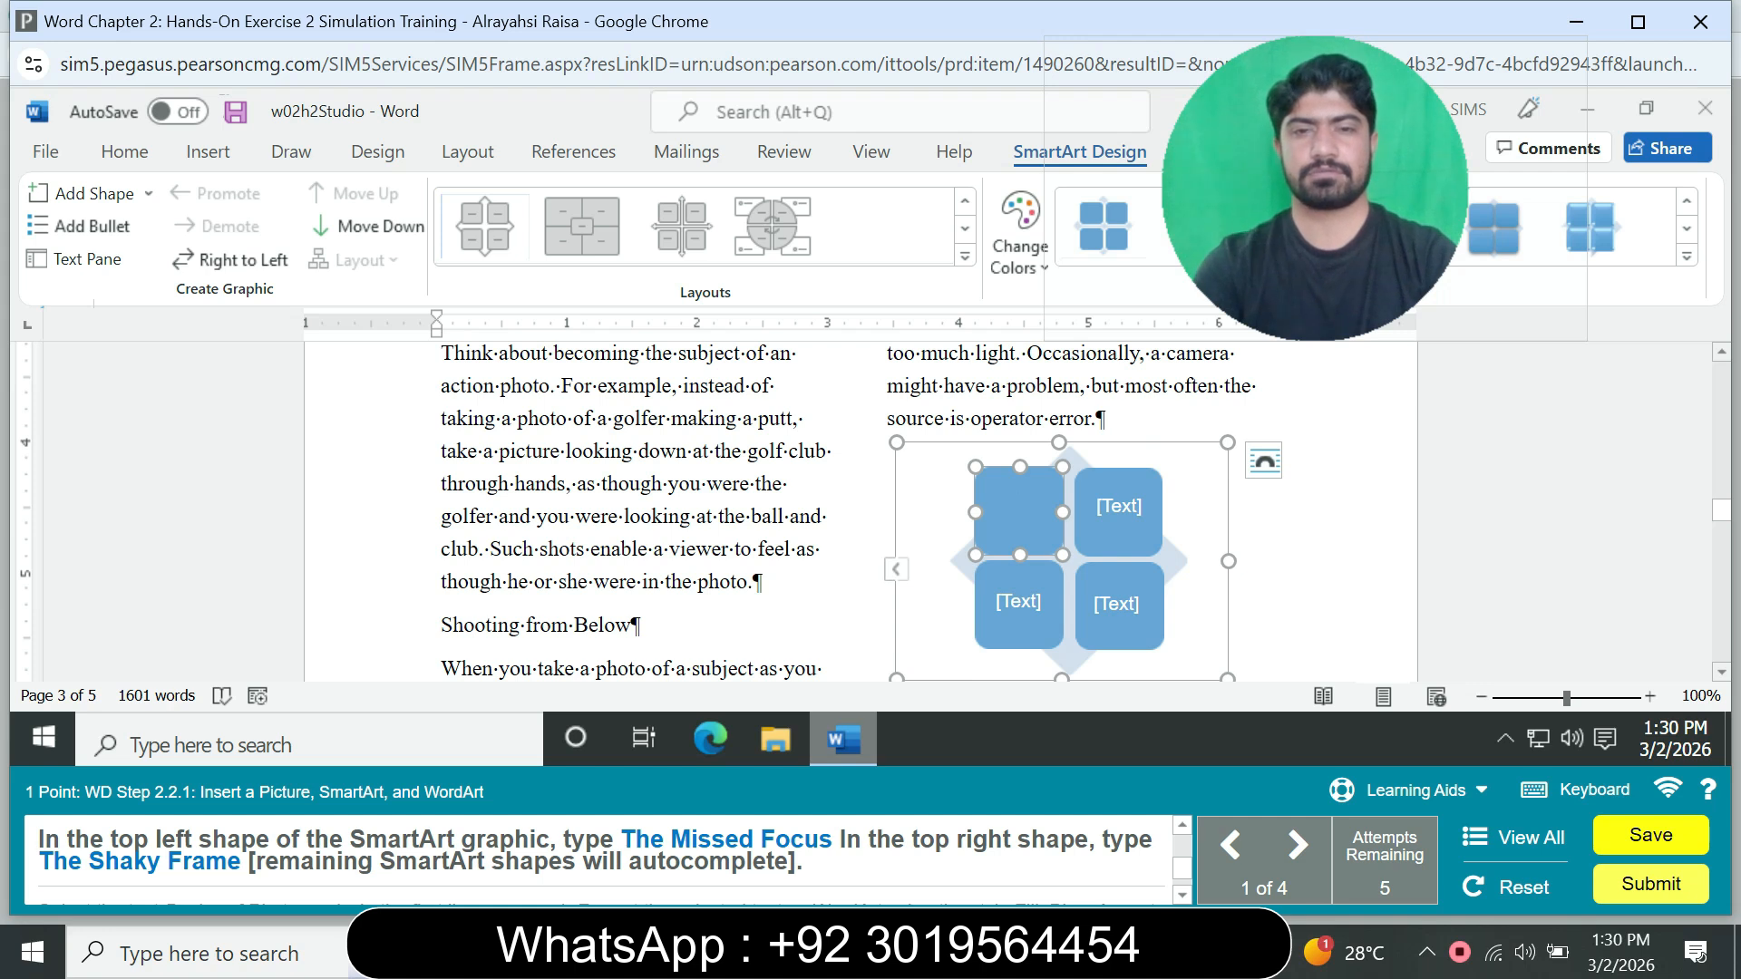
{"action": "type", "text": "Th"}
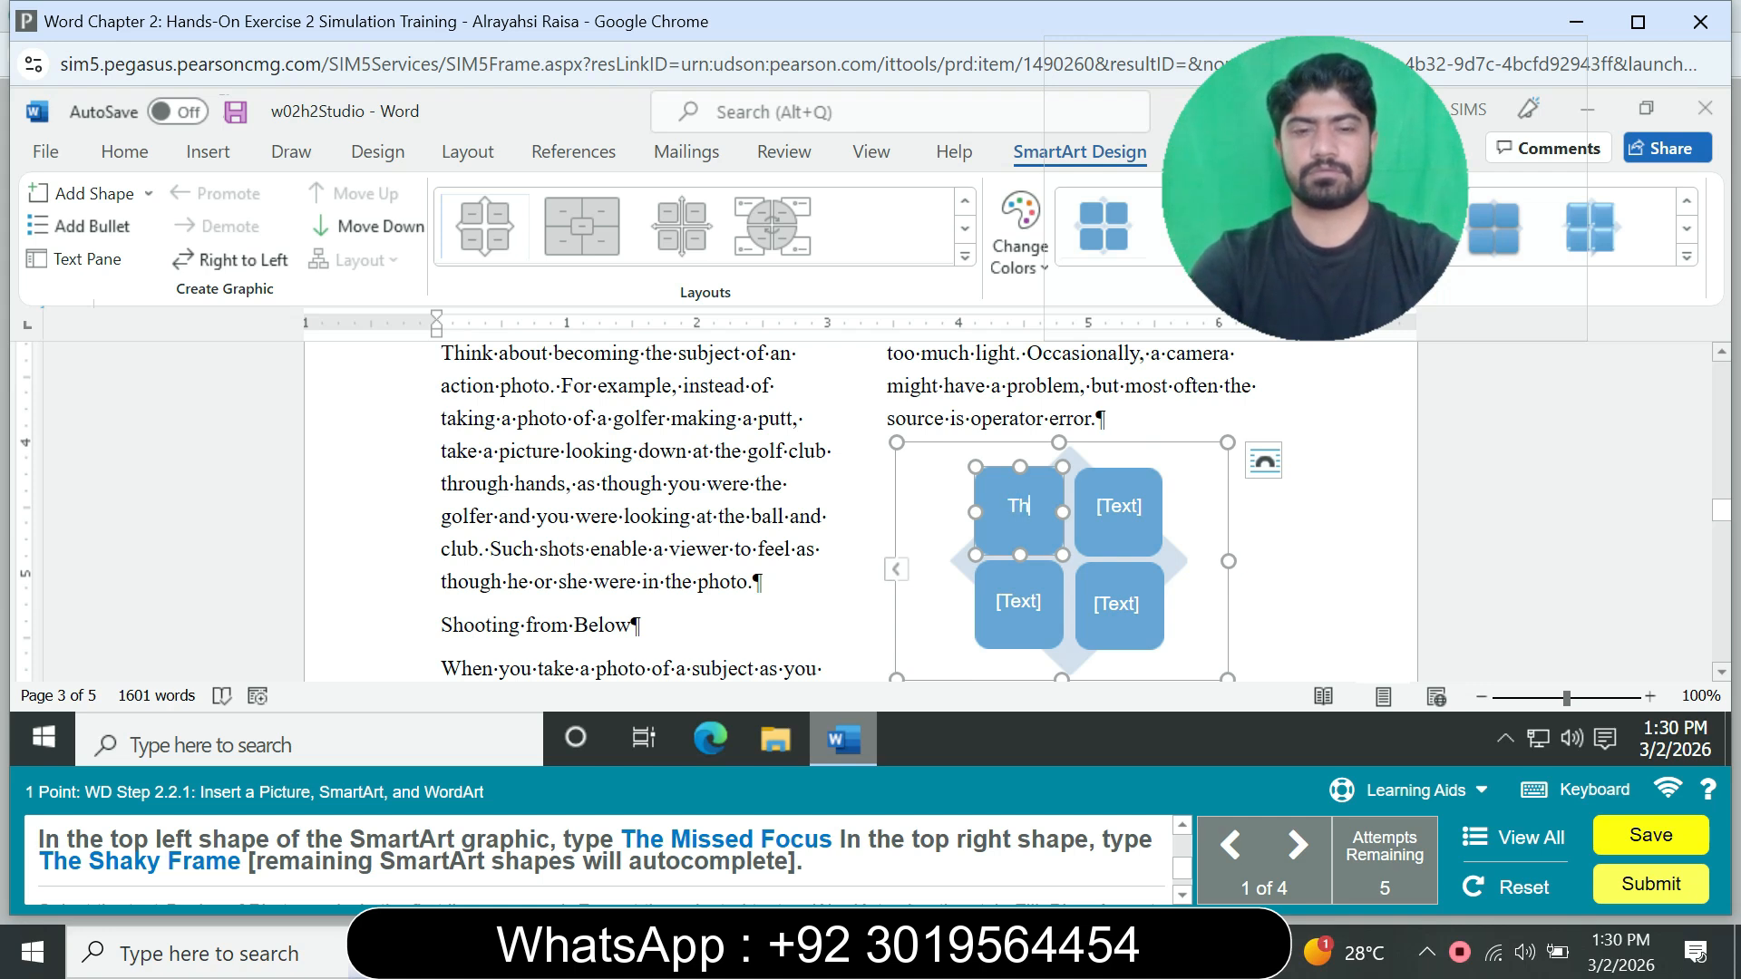
{"action": "type", "text": "e M"}
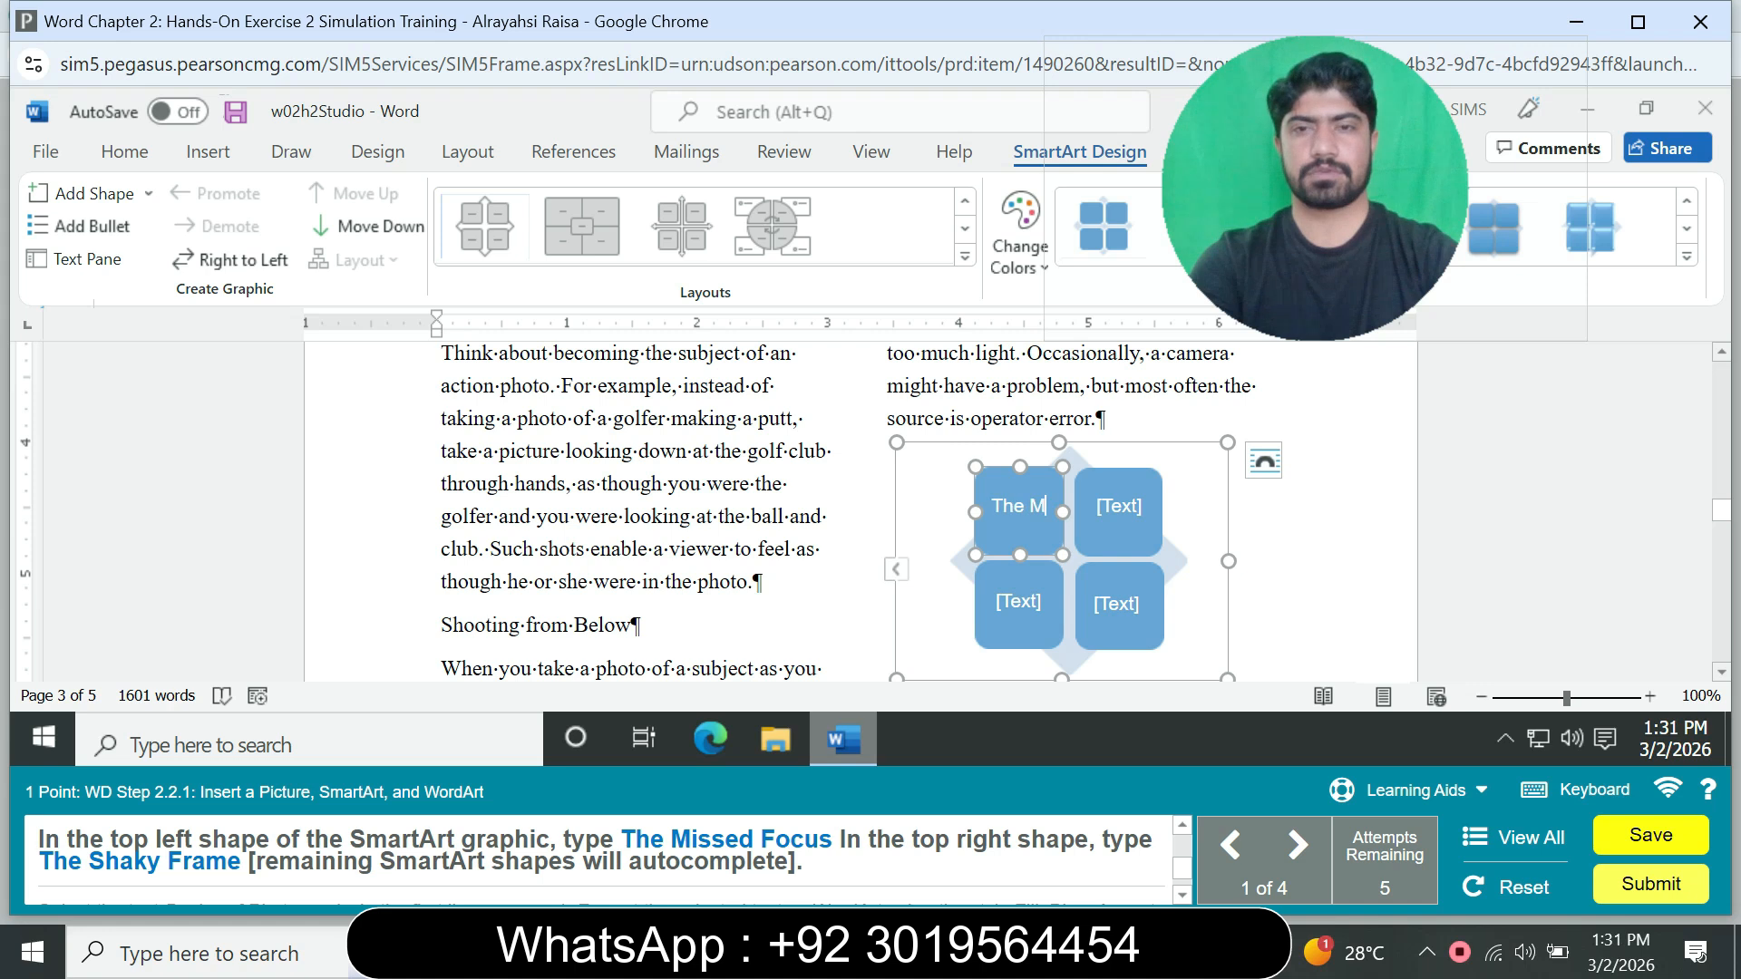
{"action": "type", "text": "isse"}
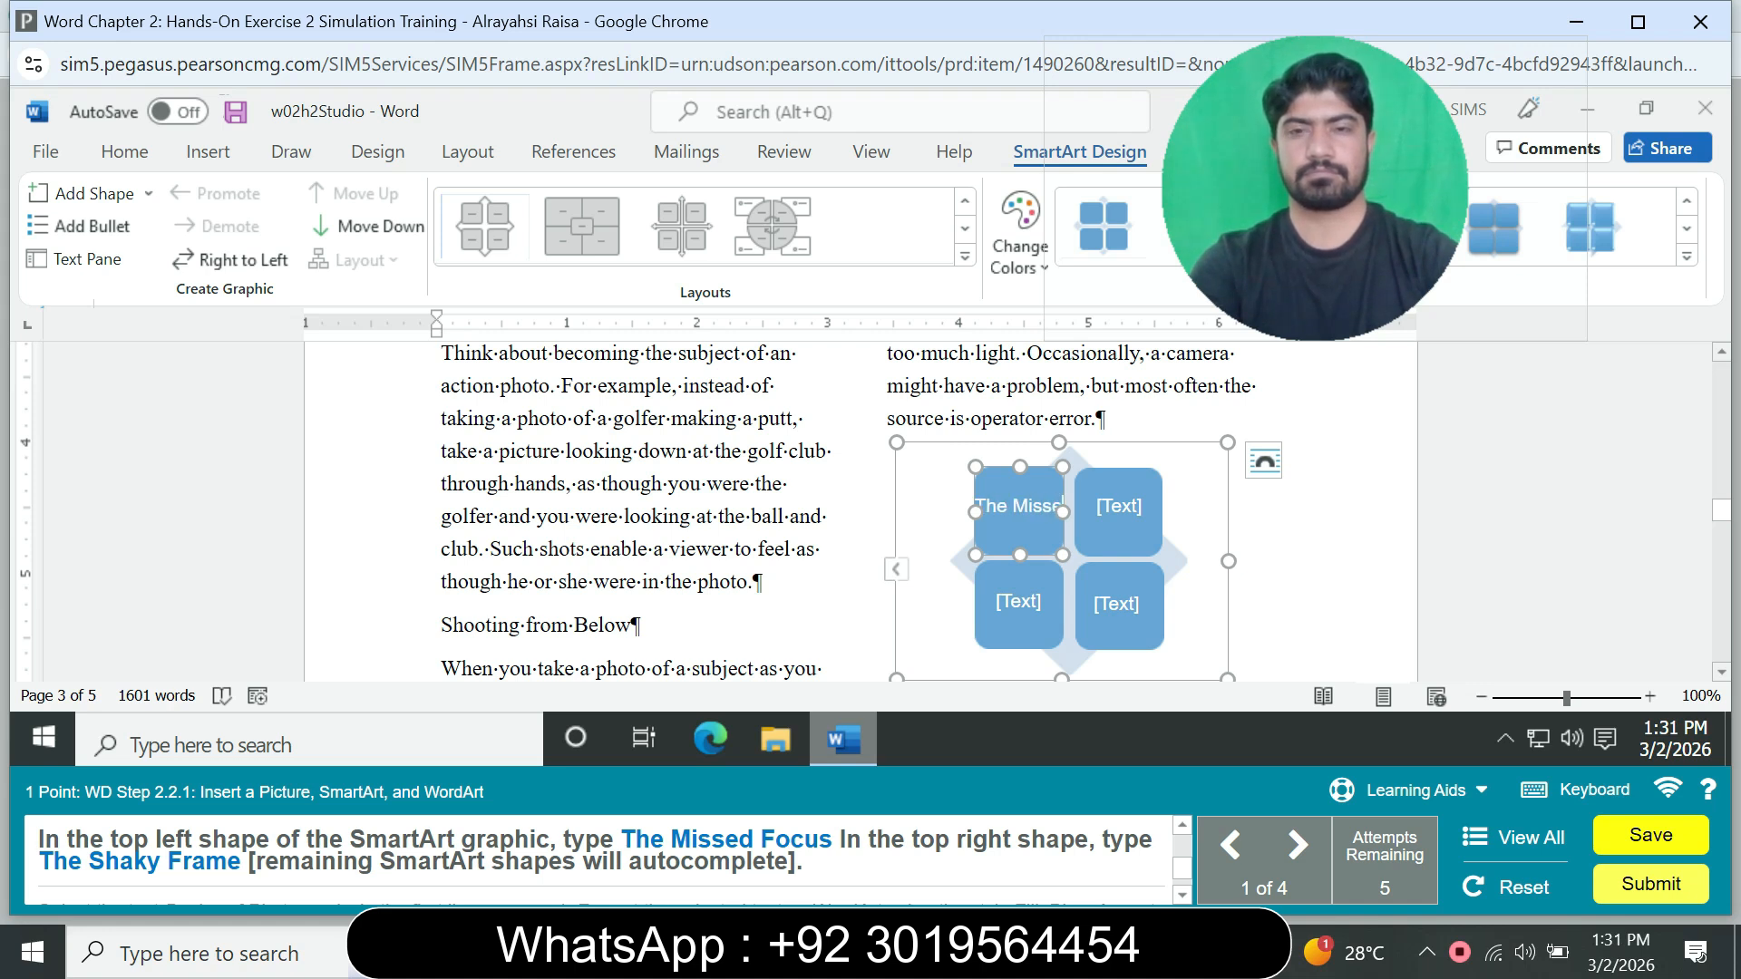
{"action": "type", "text": "d Focus"}
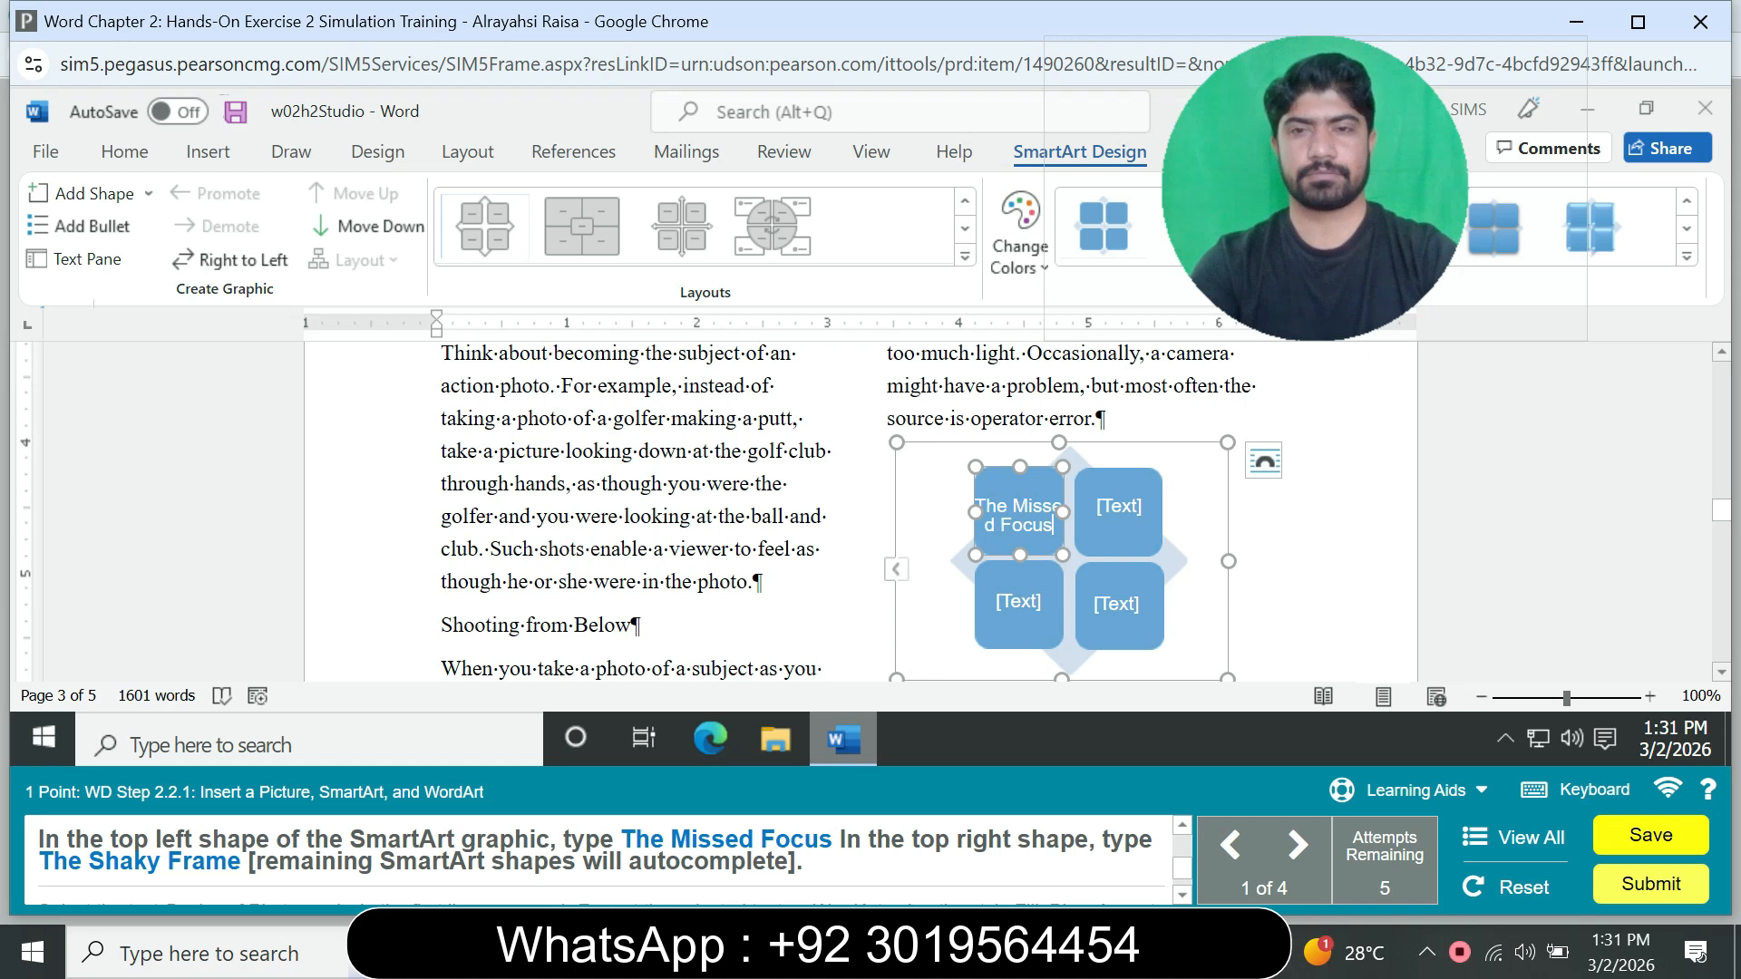
Step: Enter "The Shaky Frame" in the top right shape of the SmartArt graphic
{"action": "left_click", "coordinate": [1119, 507]}
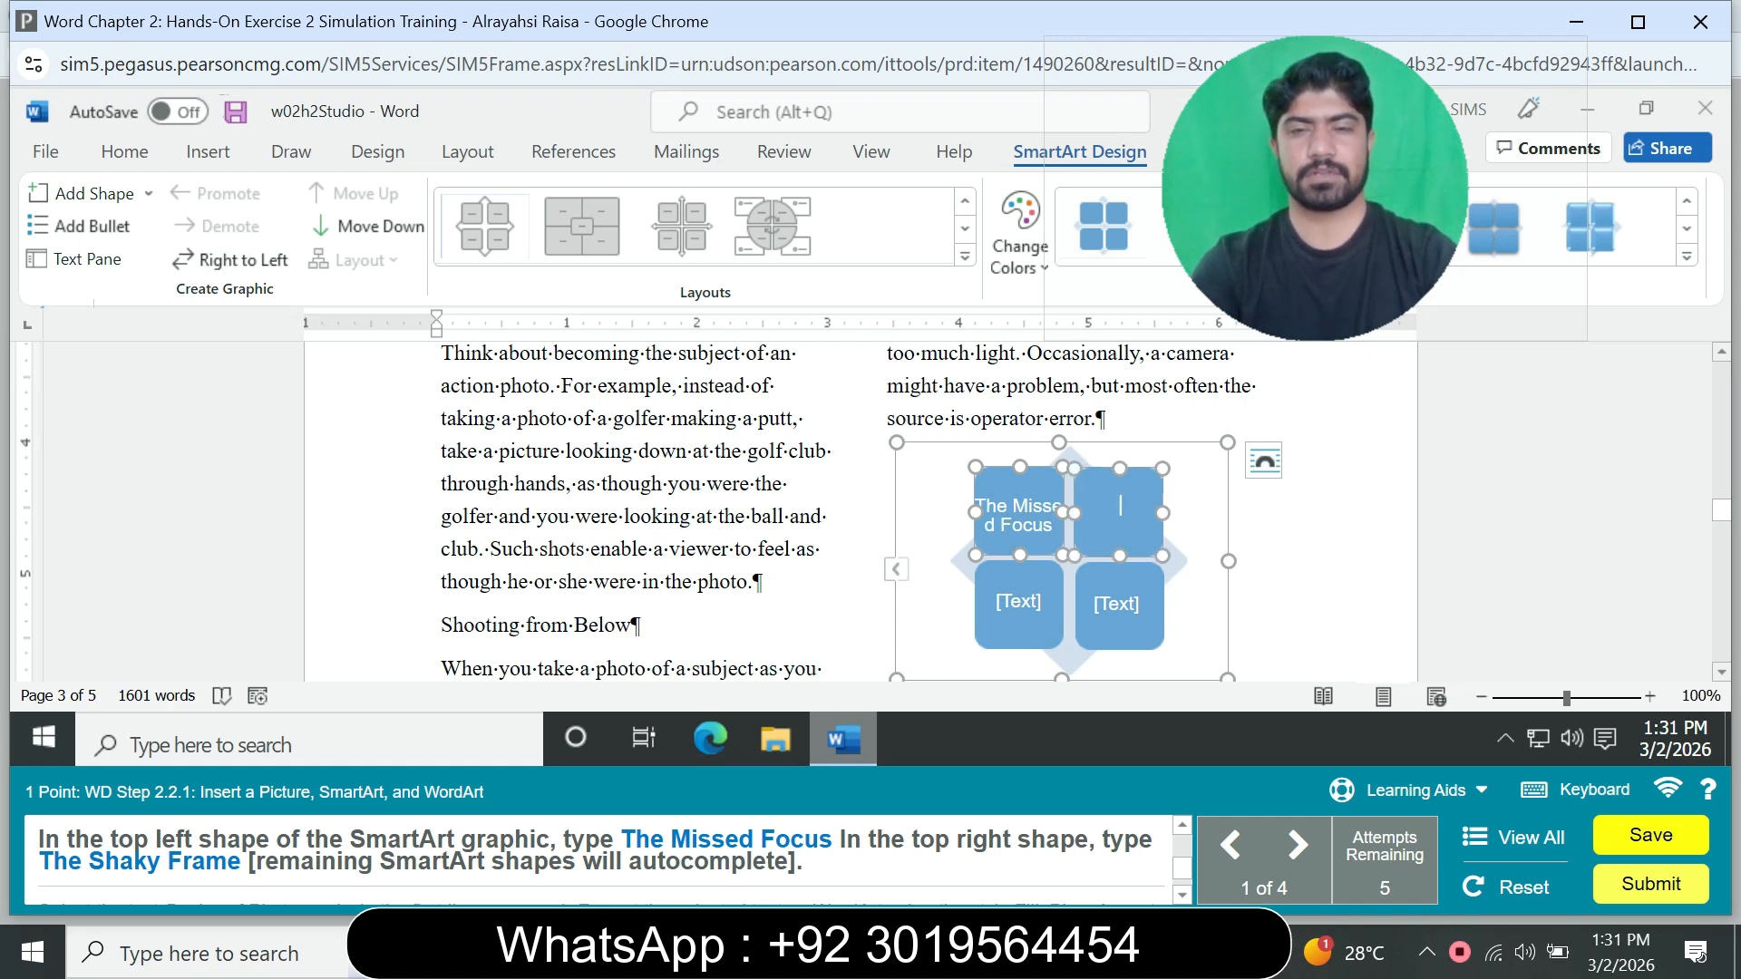
{"action": "type", "text": "The"}
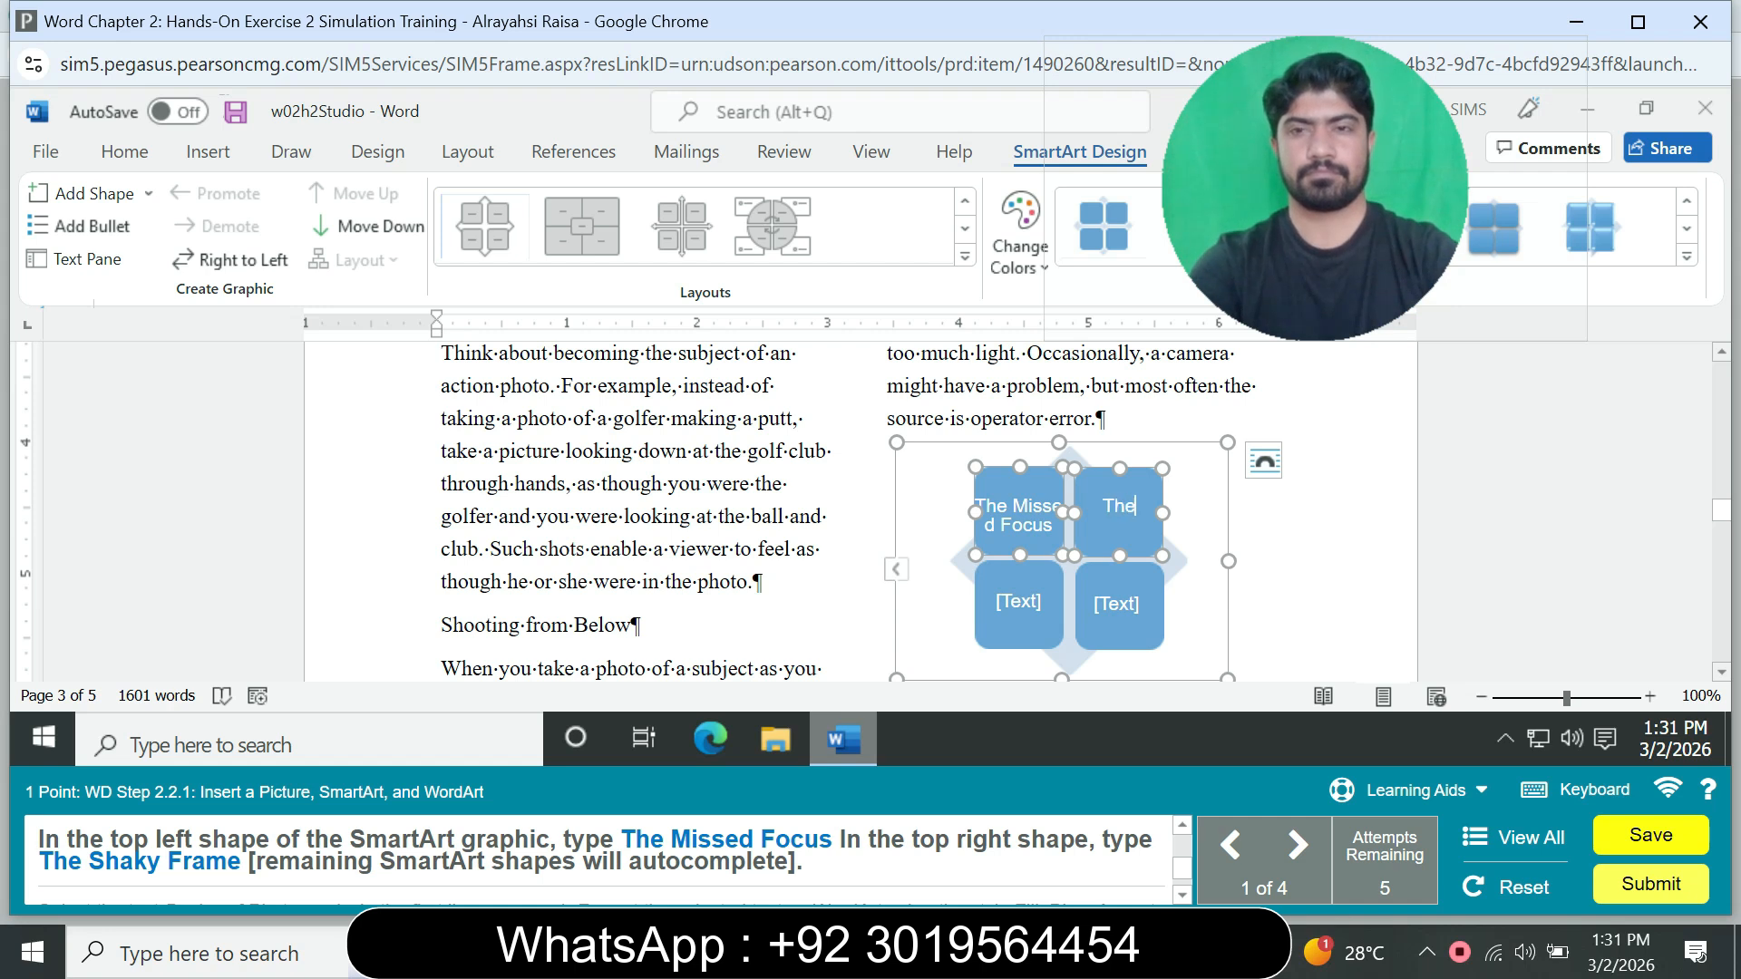
{"action": "type", "text": " Sh"}
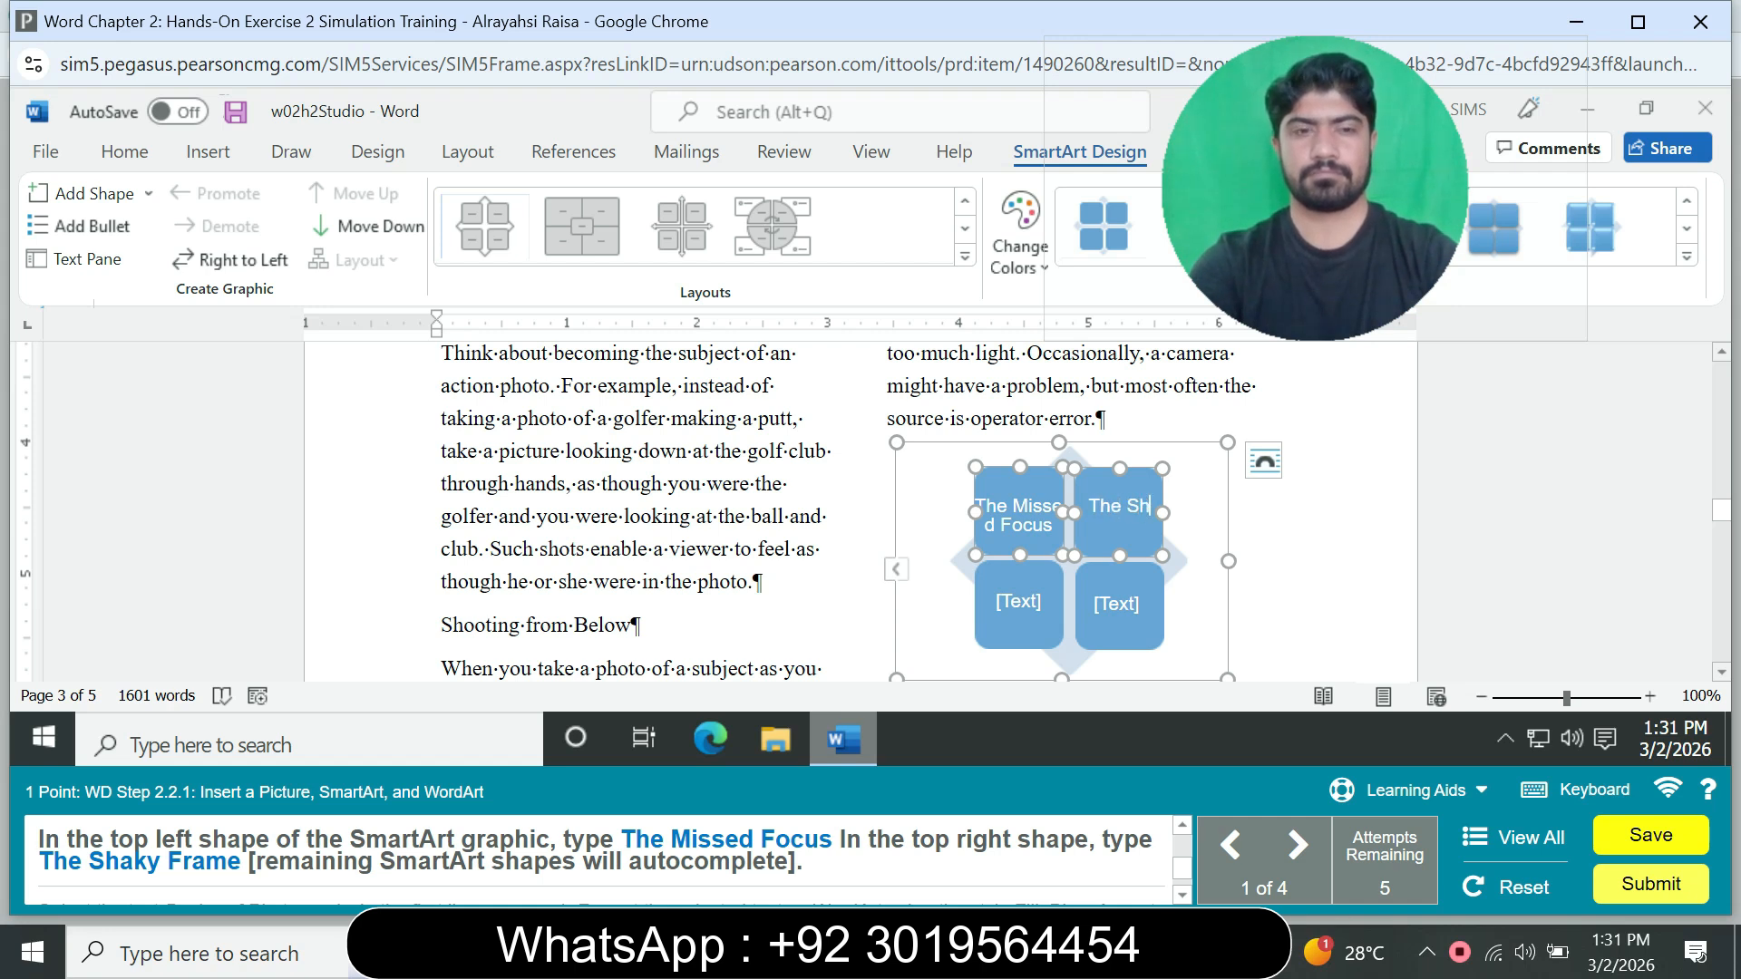
{"action": "type", "text": "aky"}
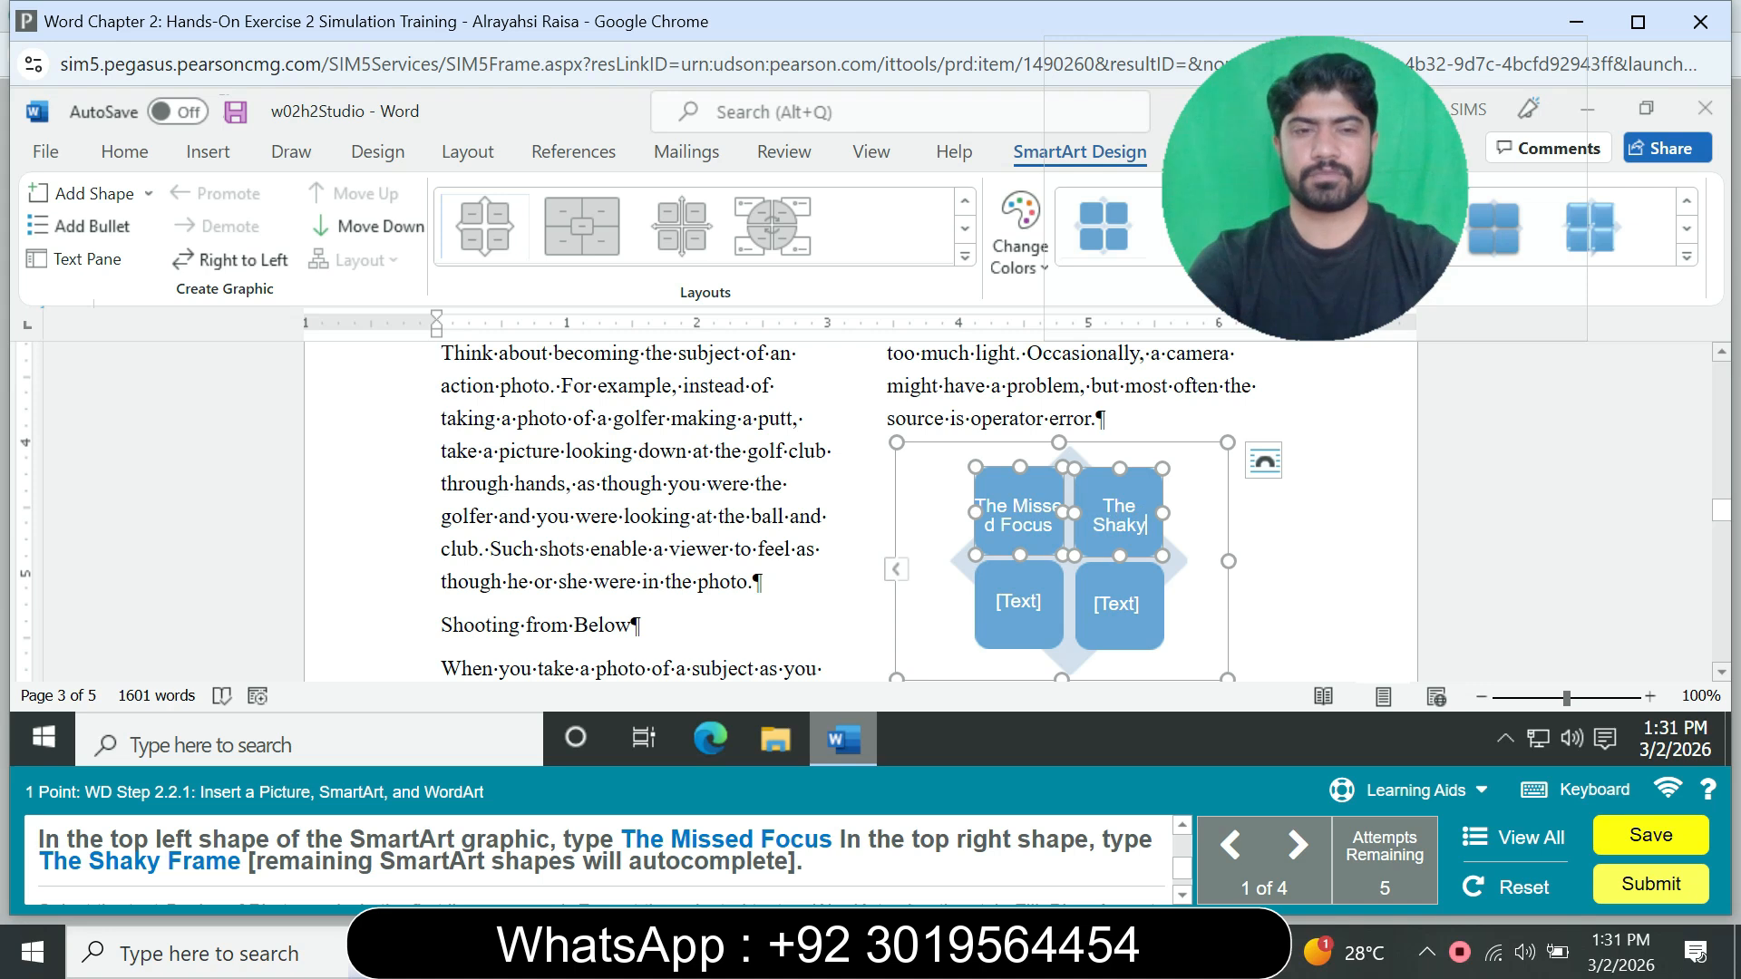
{"action": "type", "text": " Frame"}
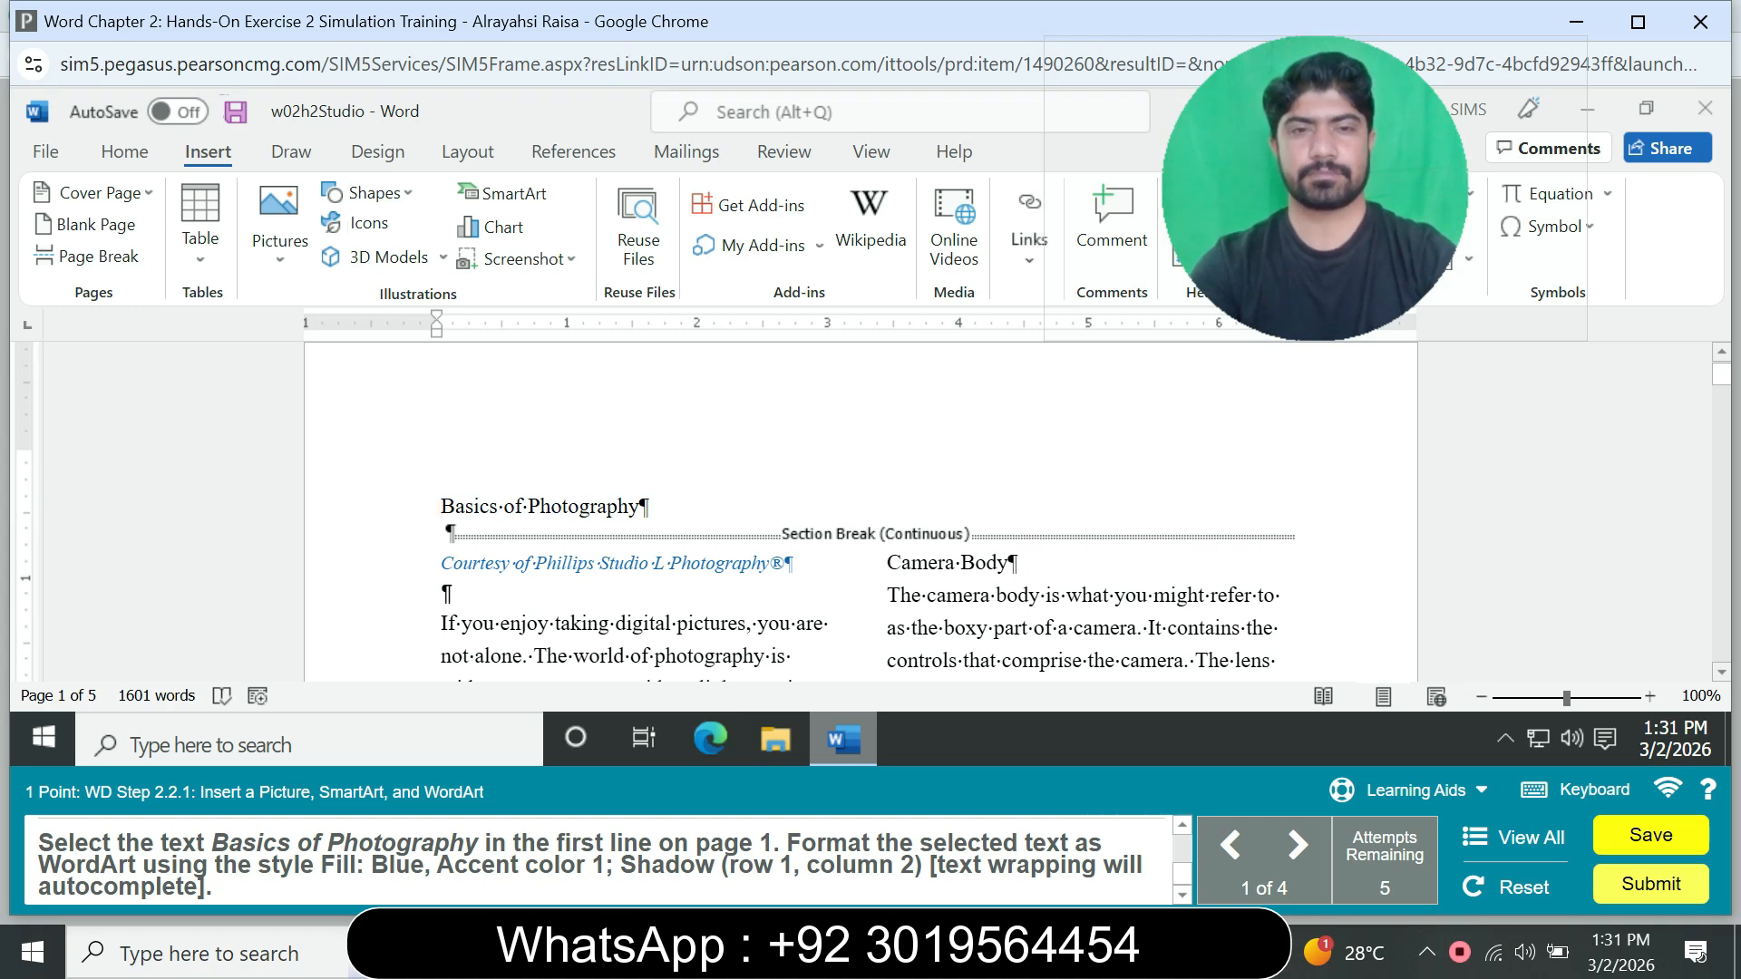
Step: Format the "Basics of Photography" title on page 1 as WordArt with the style Fill: Blue, Accent color 1; Shadow
{"action": "left_click_drag", "start_coordinate": [441, 507], "coordinate": [648, 507]}
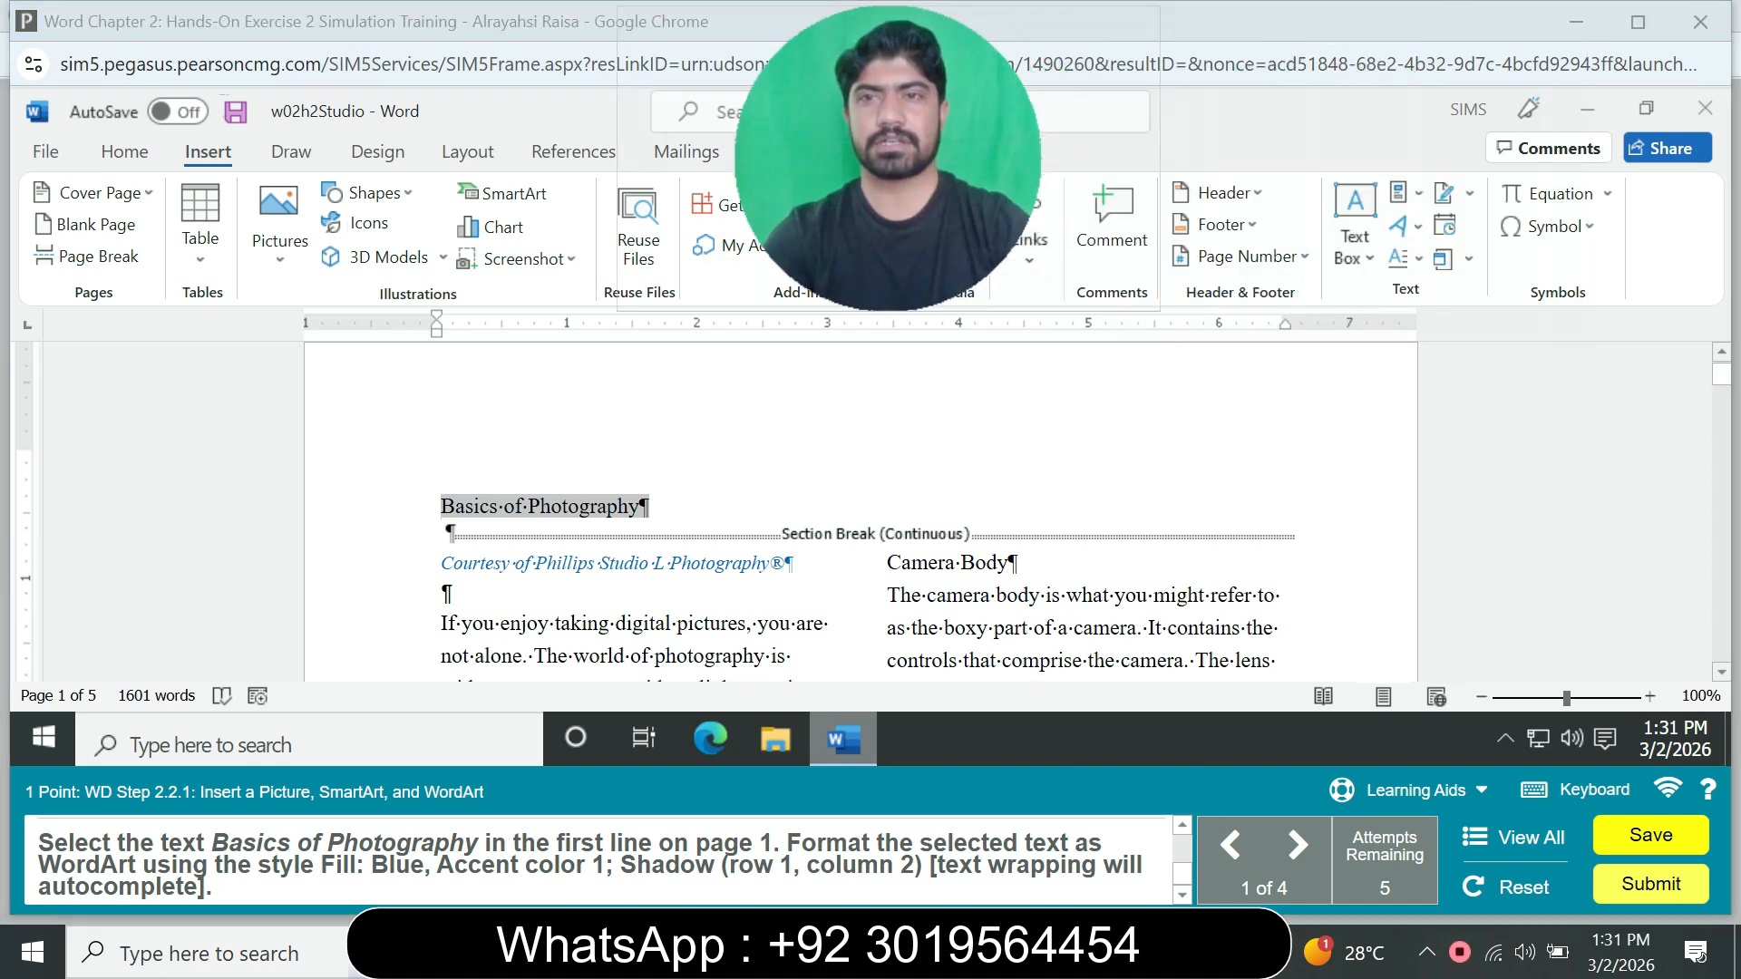
{"action": "left_click", "coordinate": [1401, 227]}
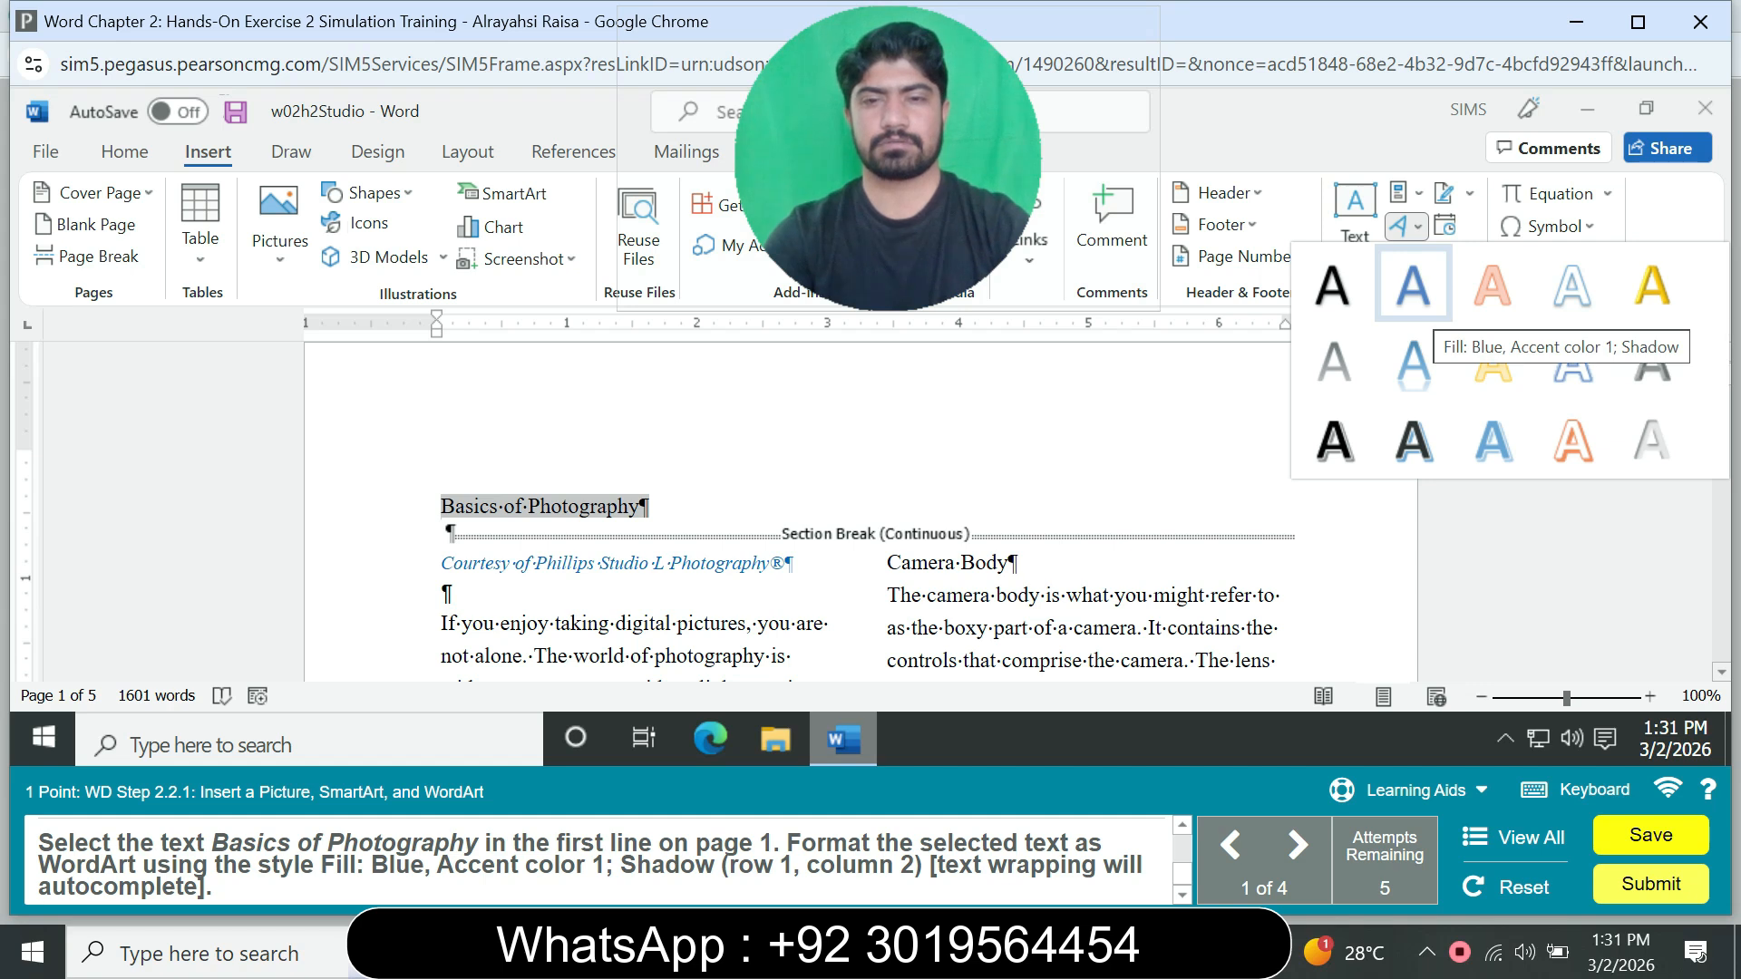
{"action": "left_click", "coordinate": [1412, 286]}
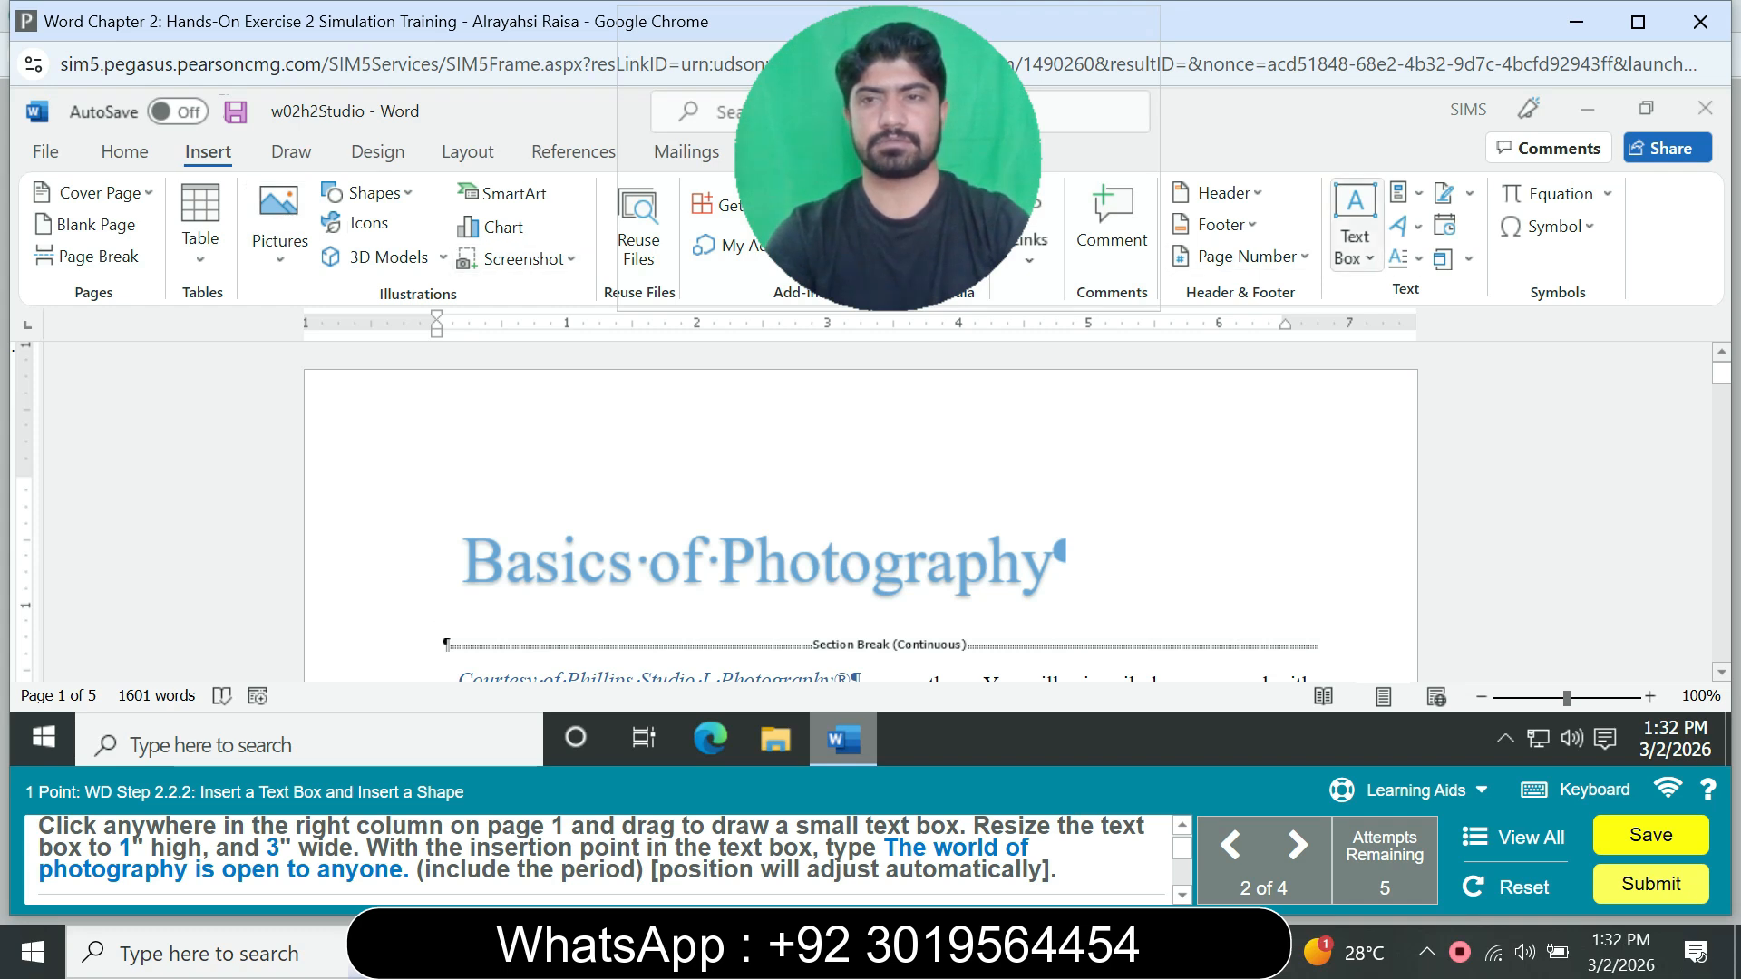
Step: Draw a small text box in the right column of page 1
{"action": "left_click", "coordinate": [1355, 234]}
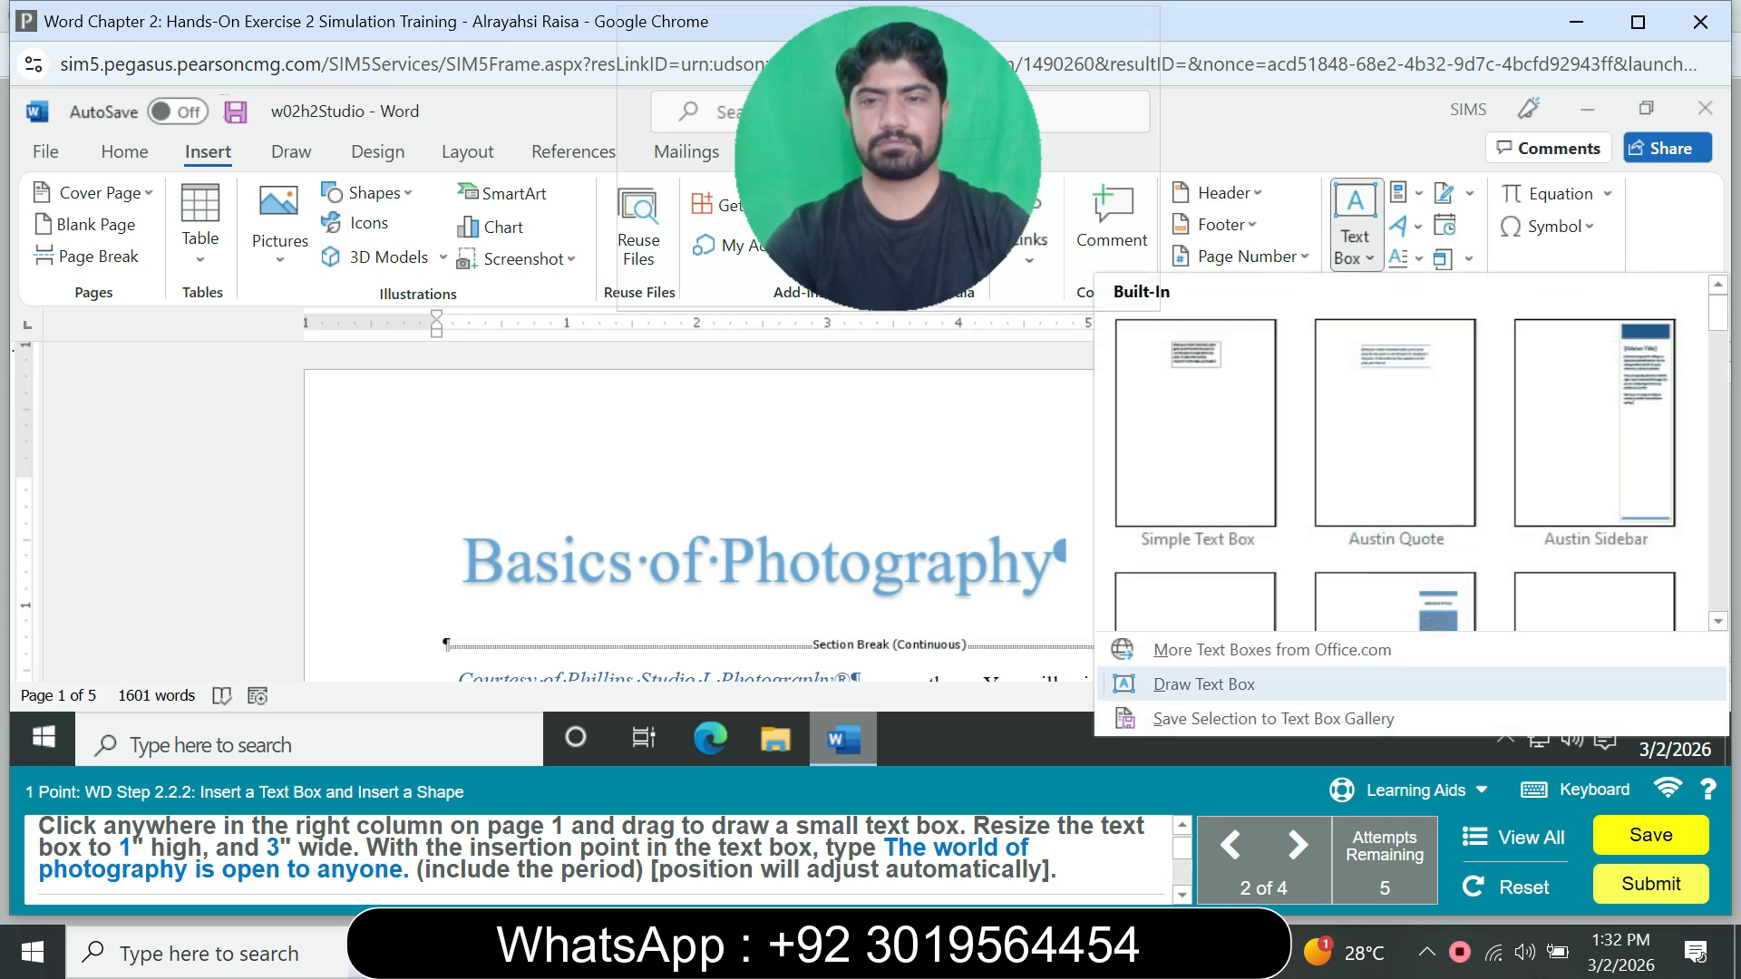
{"action": "left_click", "coordinate": [1203, 684]}
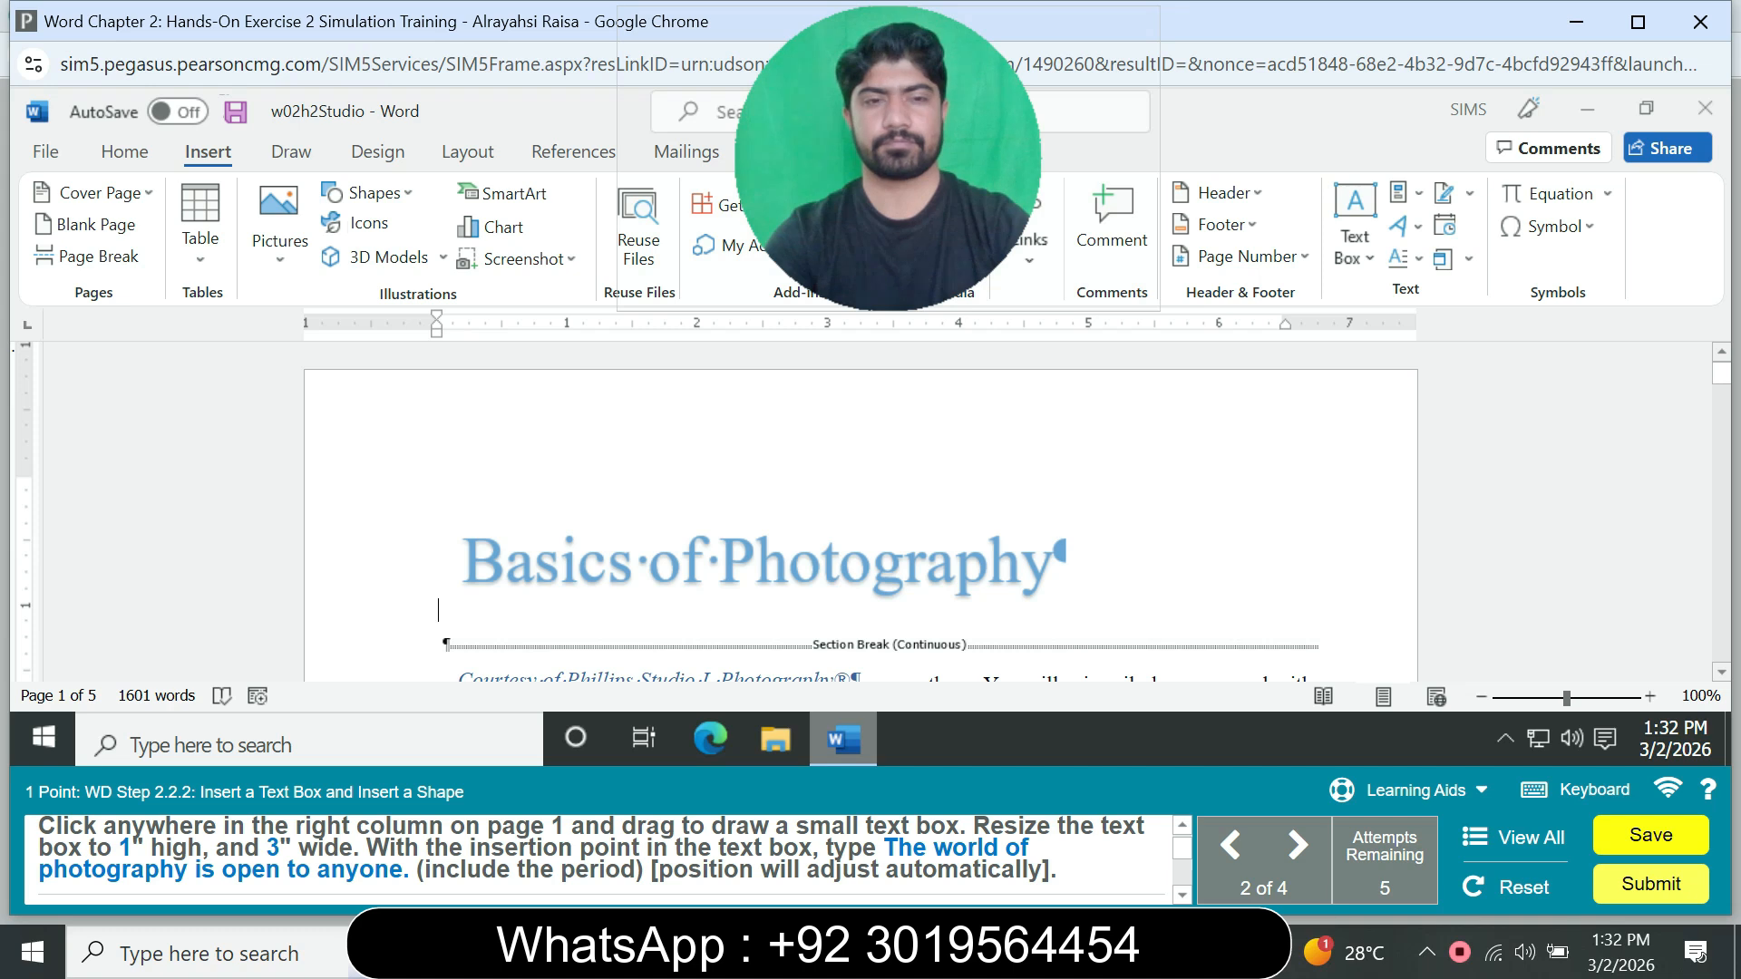
{"action": "left_click_drag", "start_coordinate": [1197, 500], "coordinate": [1349, 580]}
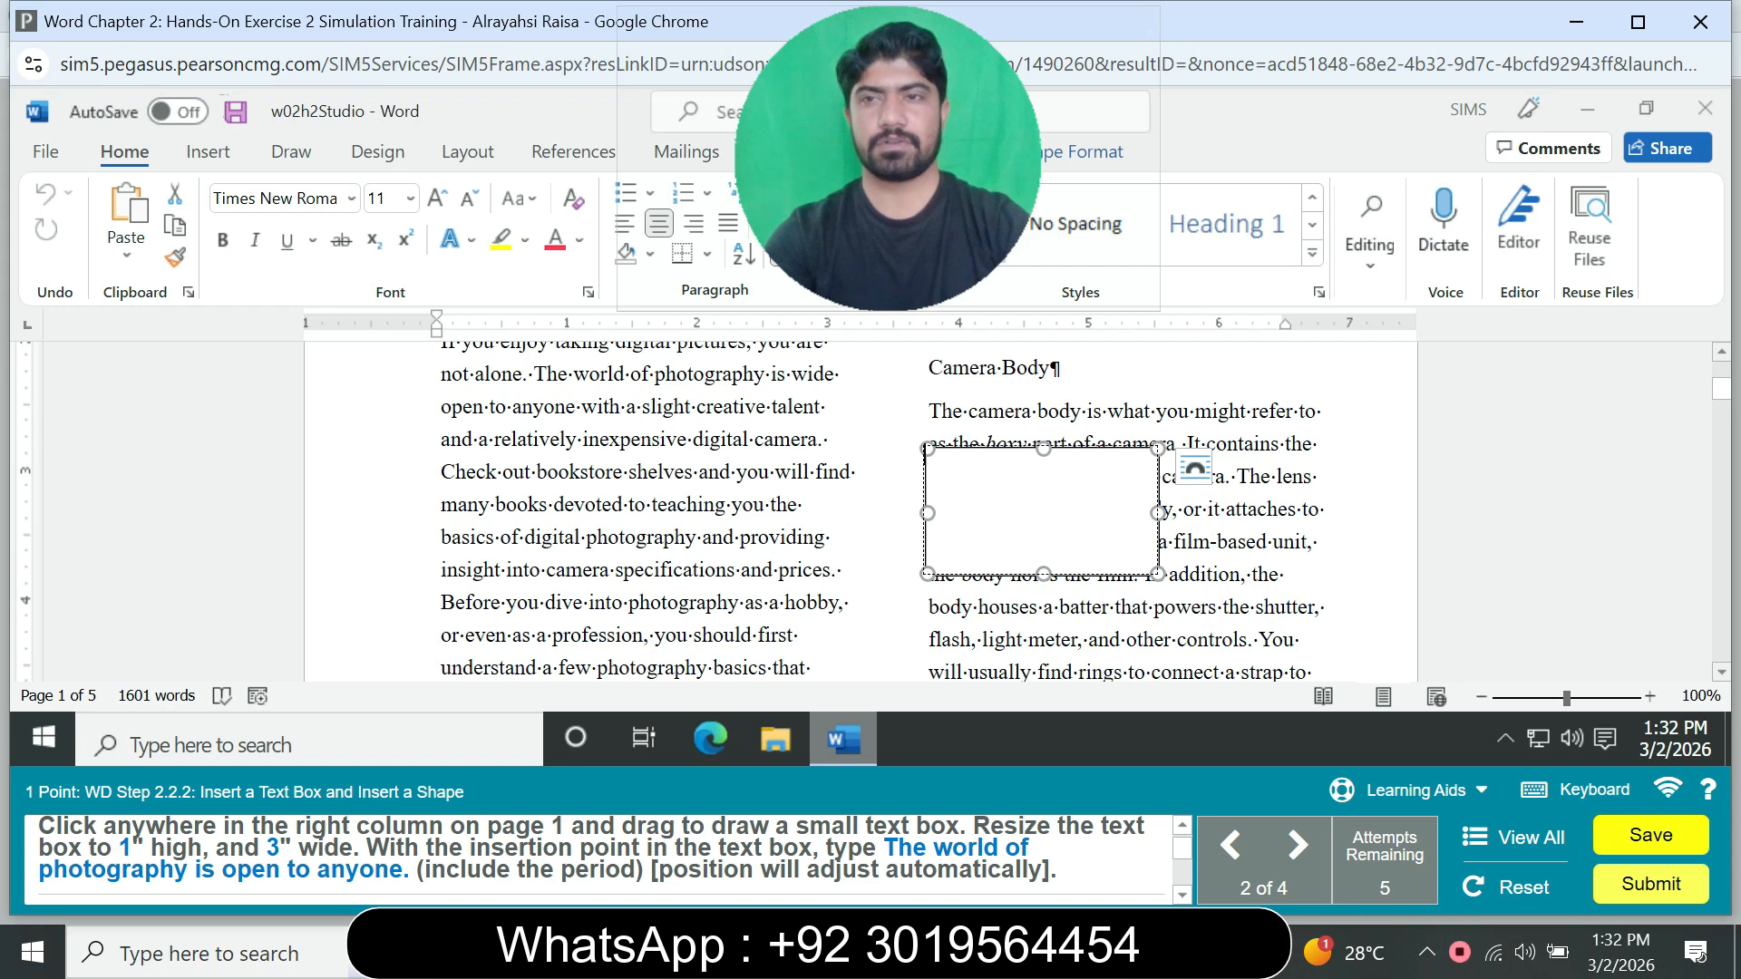
{"action": "left_click_drag", "start_coordinate": [952, 182], "coordinate": [792, 186]}
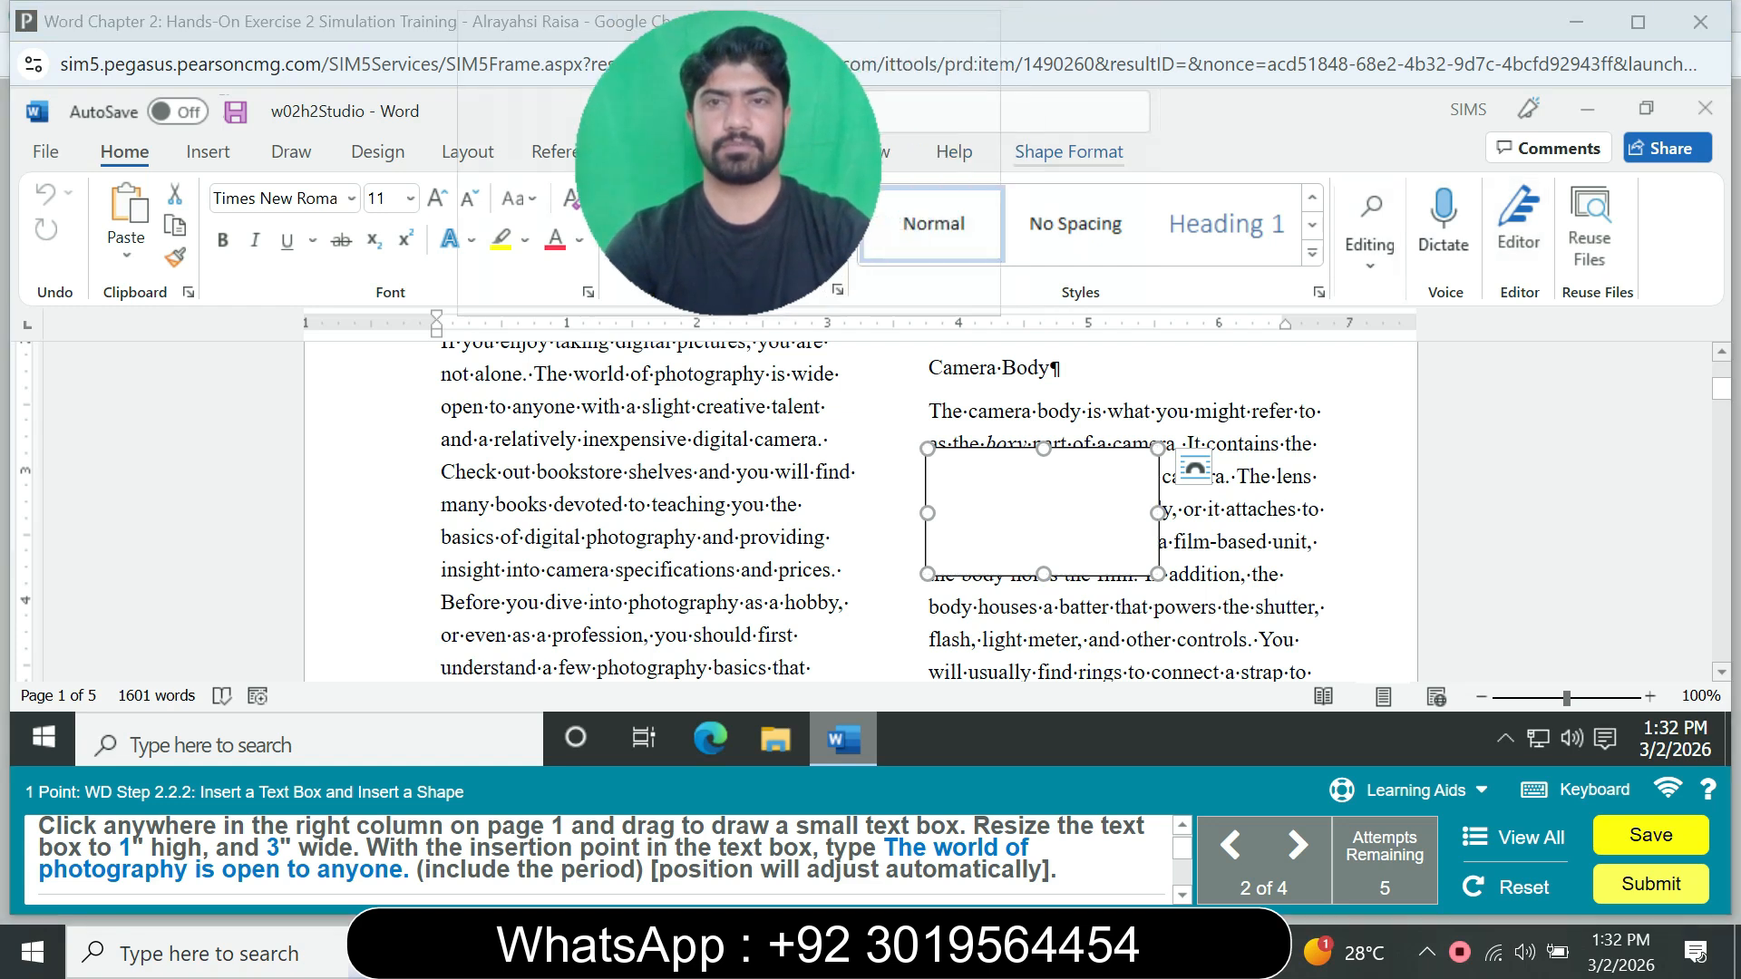
Step: Set the text box's height to 1" and its width to 3"
{"action": "left_click", "coordinate": [1068, 152]}
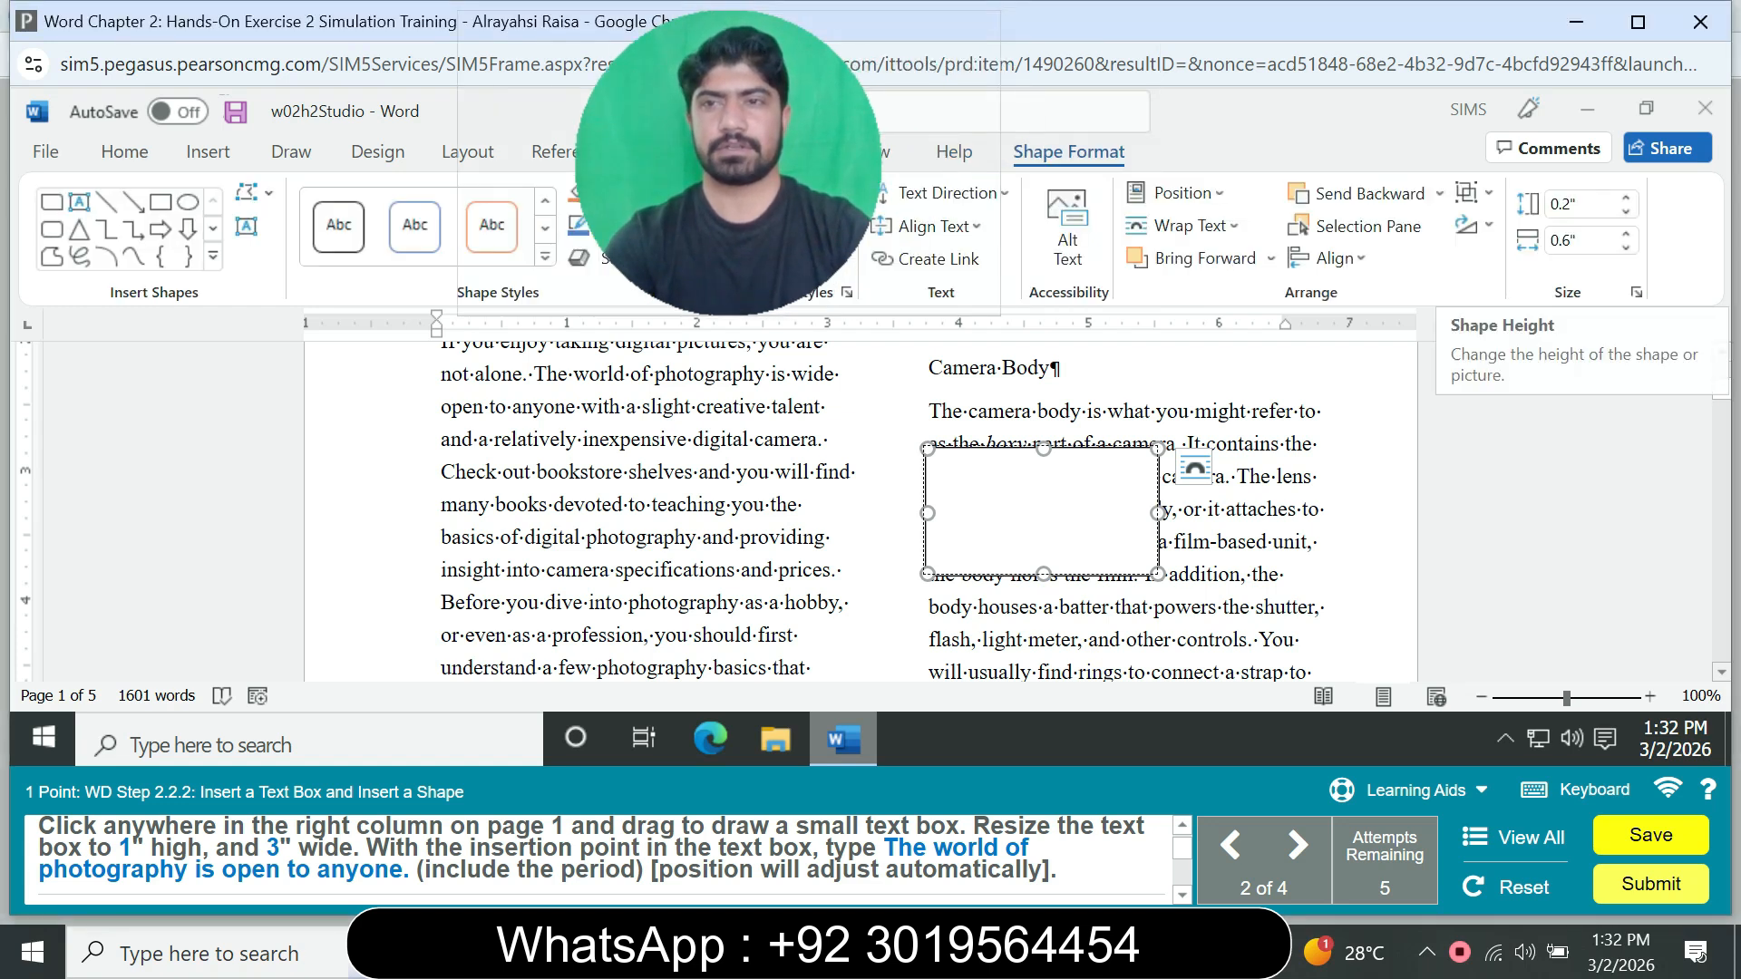
{"action": "left_click", "coordinate": [1576, 204]}
{"action": "type", "text": "1"}
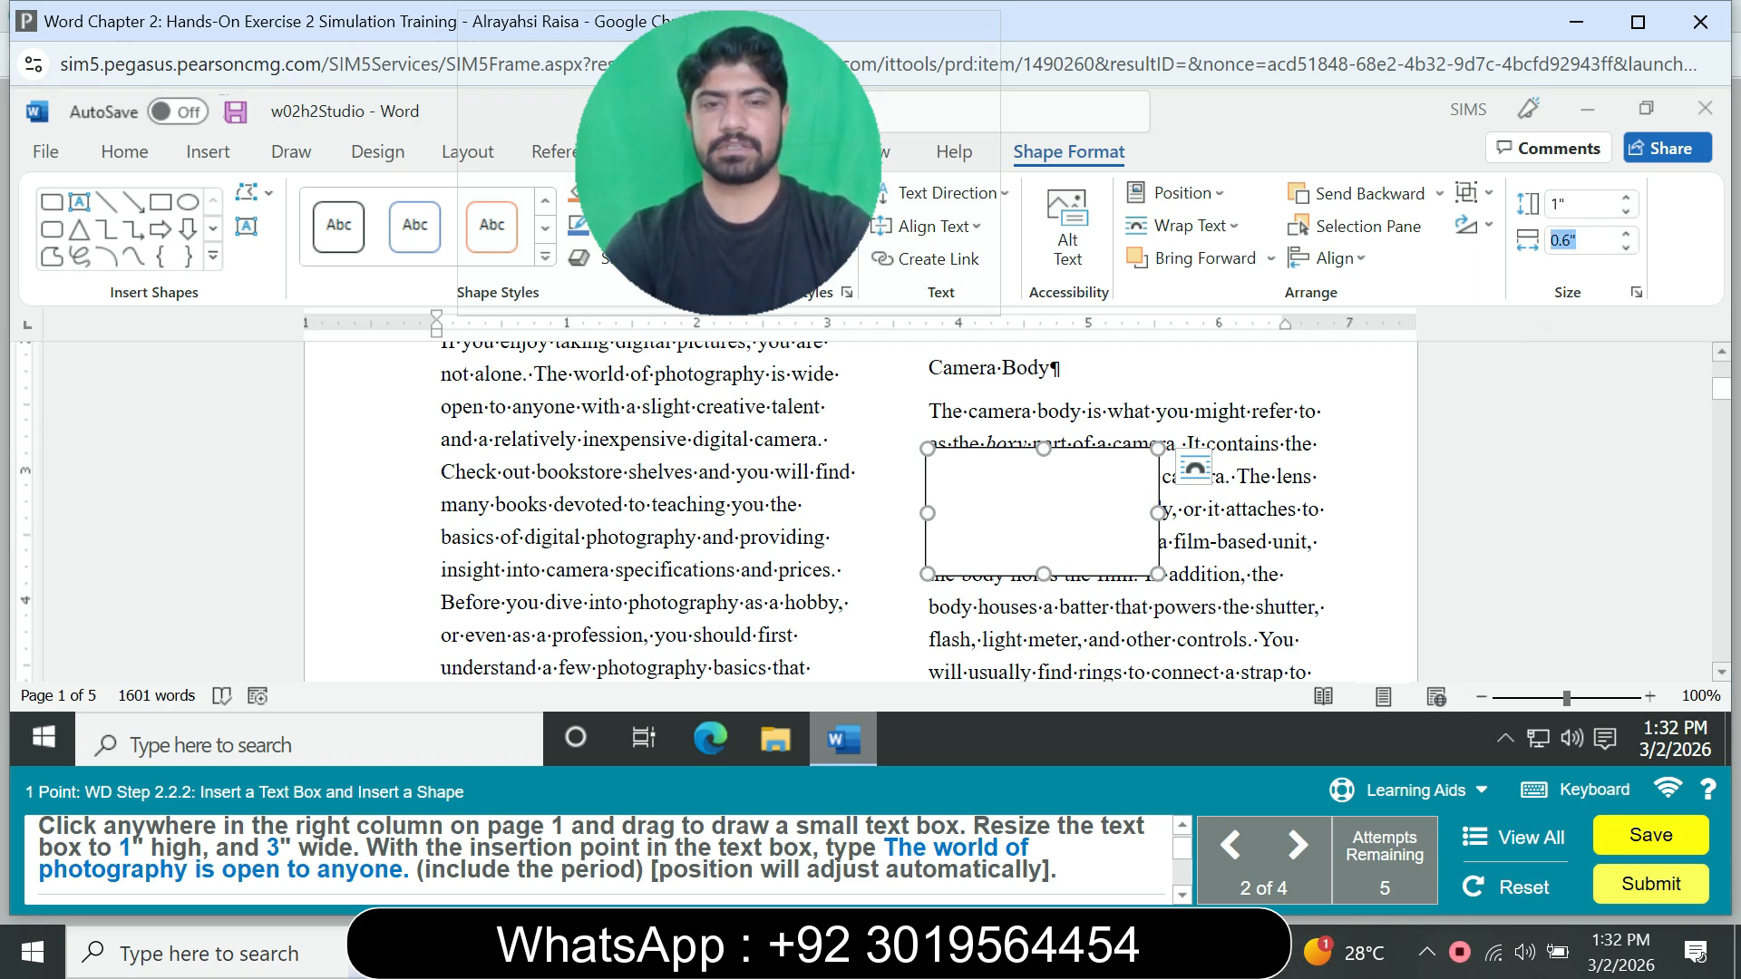
{"action": "key", "text": "Tab"}
{"action": "type", "text": "3"}
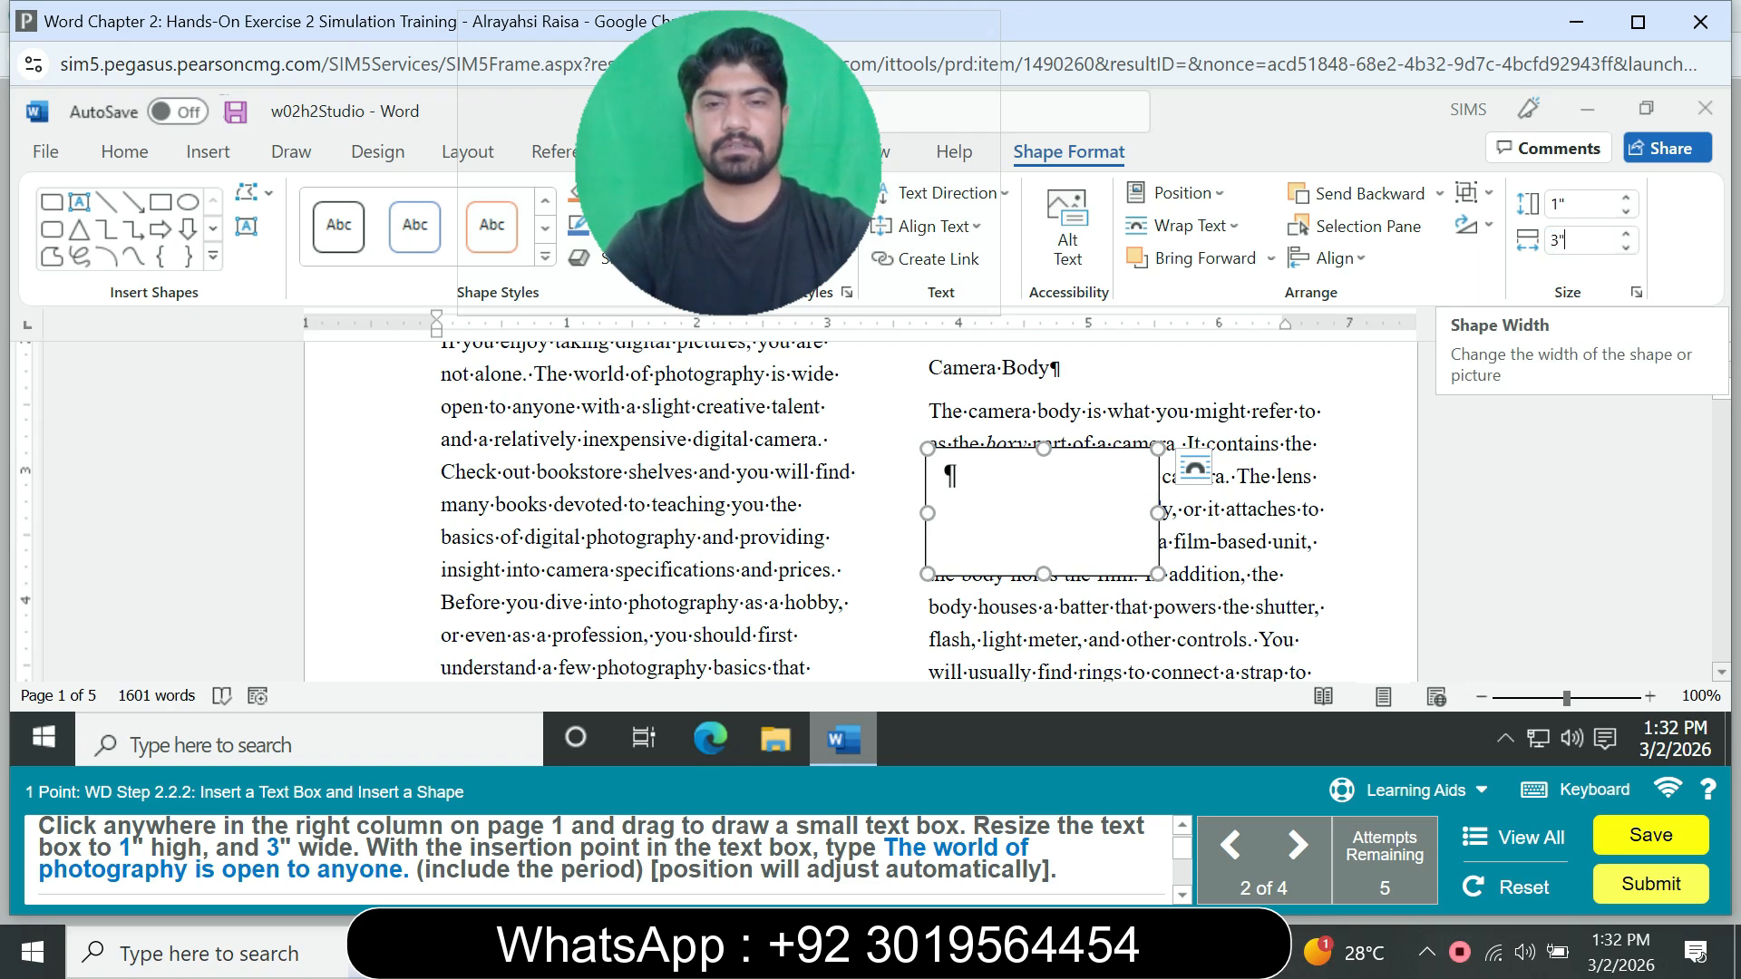
Step: Enter "The world of photography is open to anyone." in the text box on page 1
{"action": "key", "text": "Return"}
{"action": "type", "text": "T"}
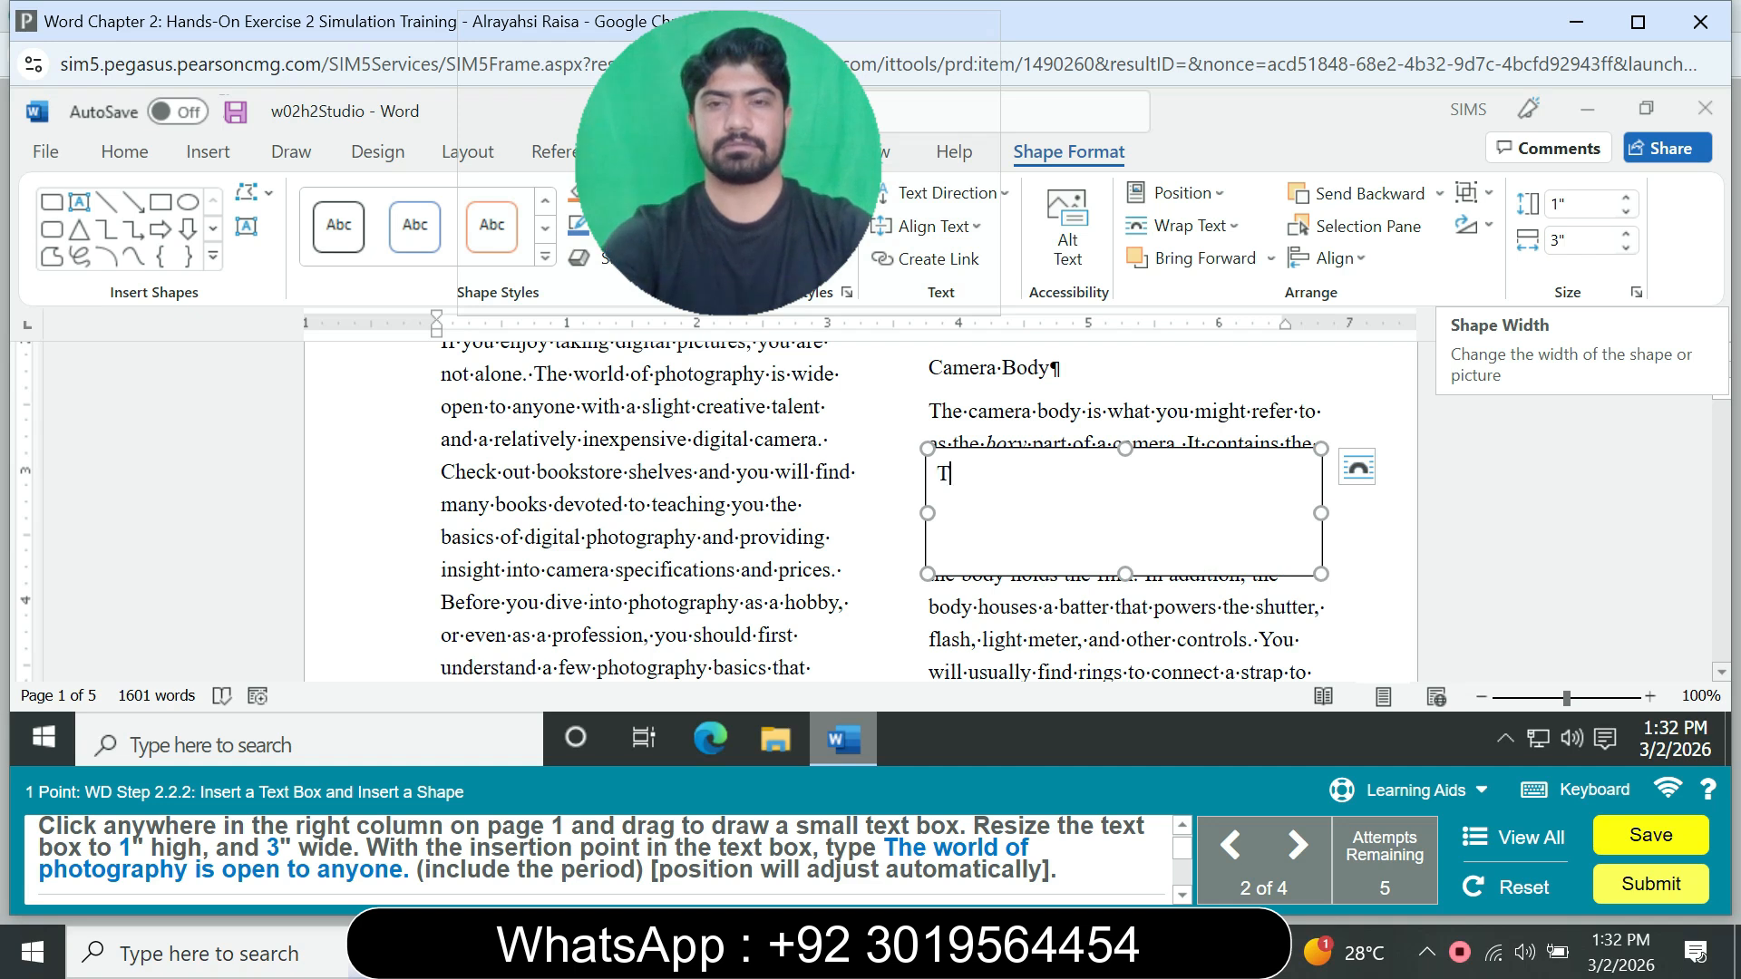
{"action": "type", "text": "he "}
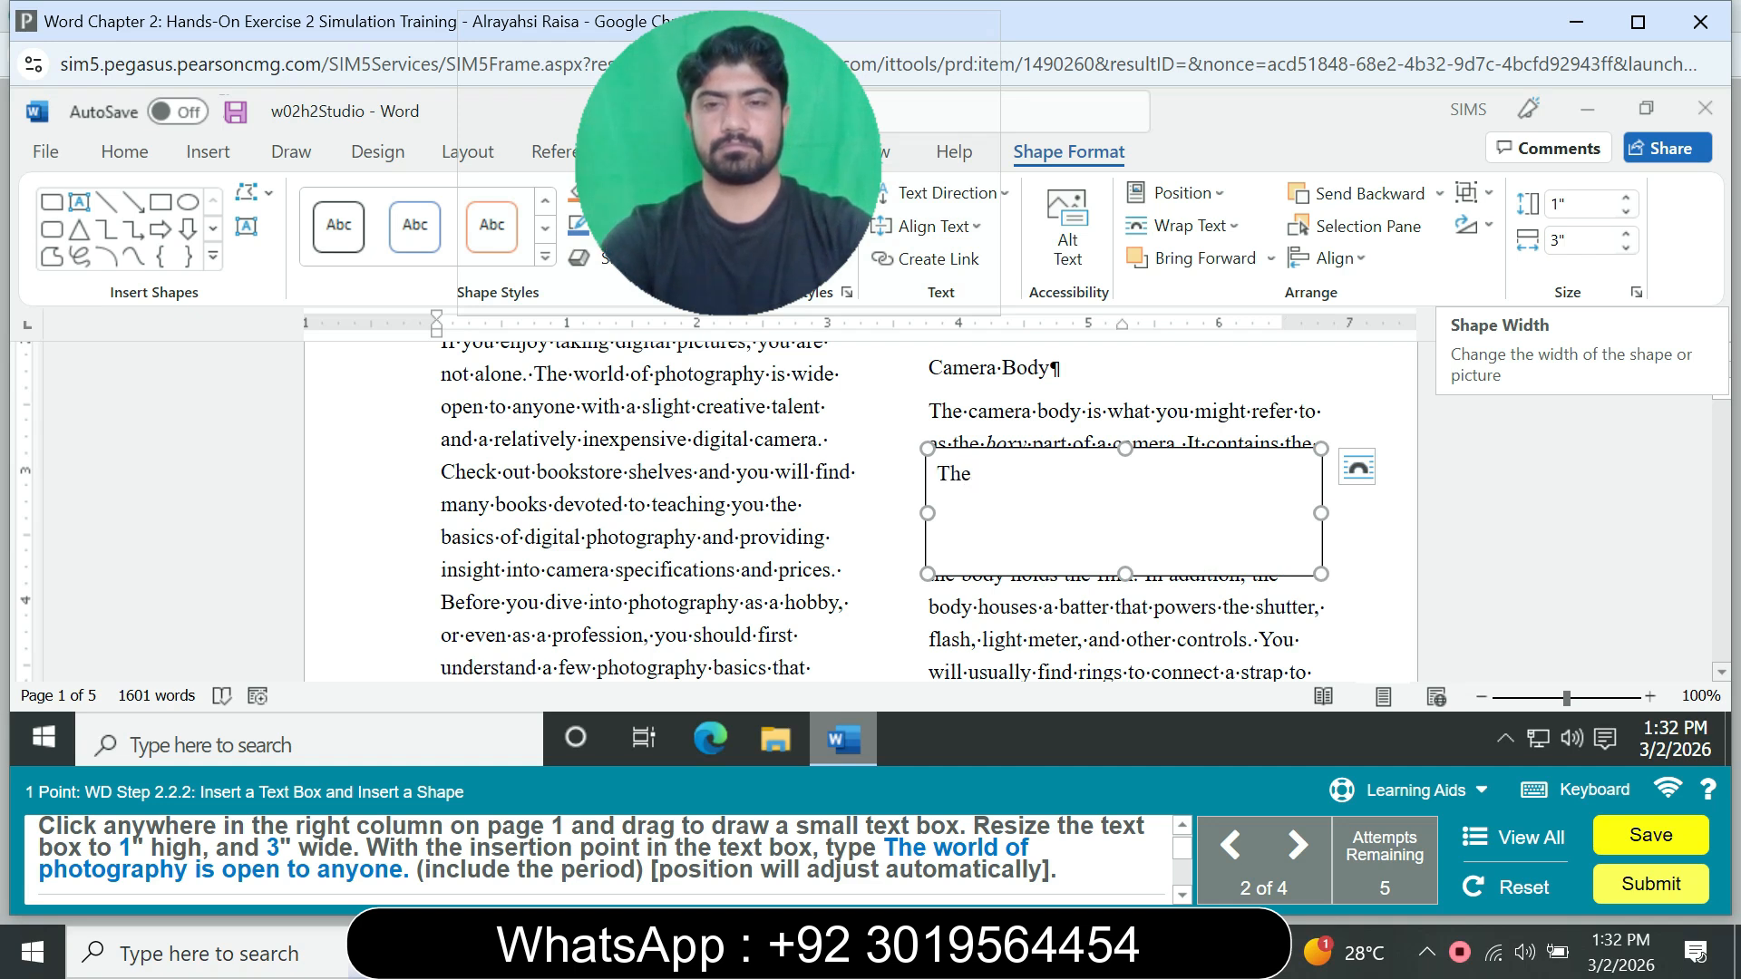
{"action": "type", "text": "w"}
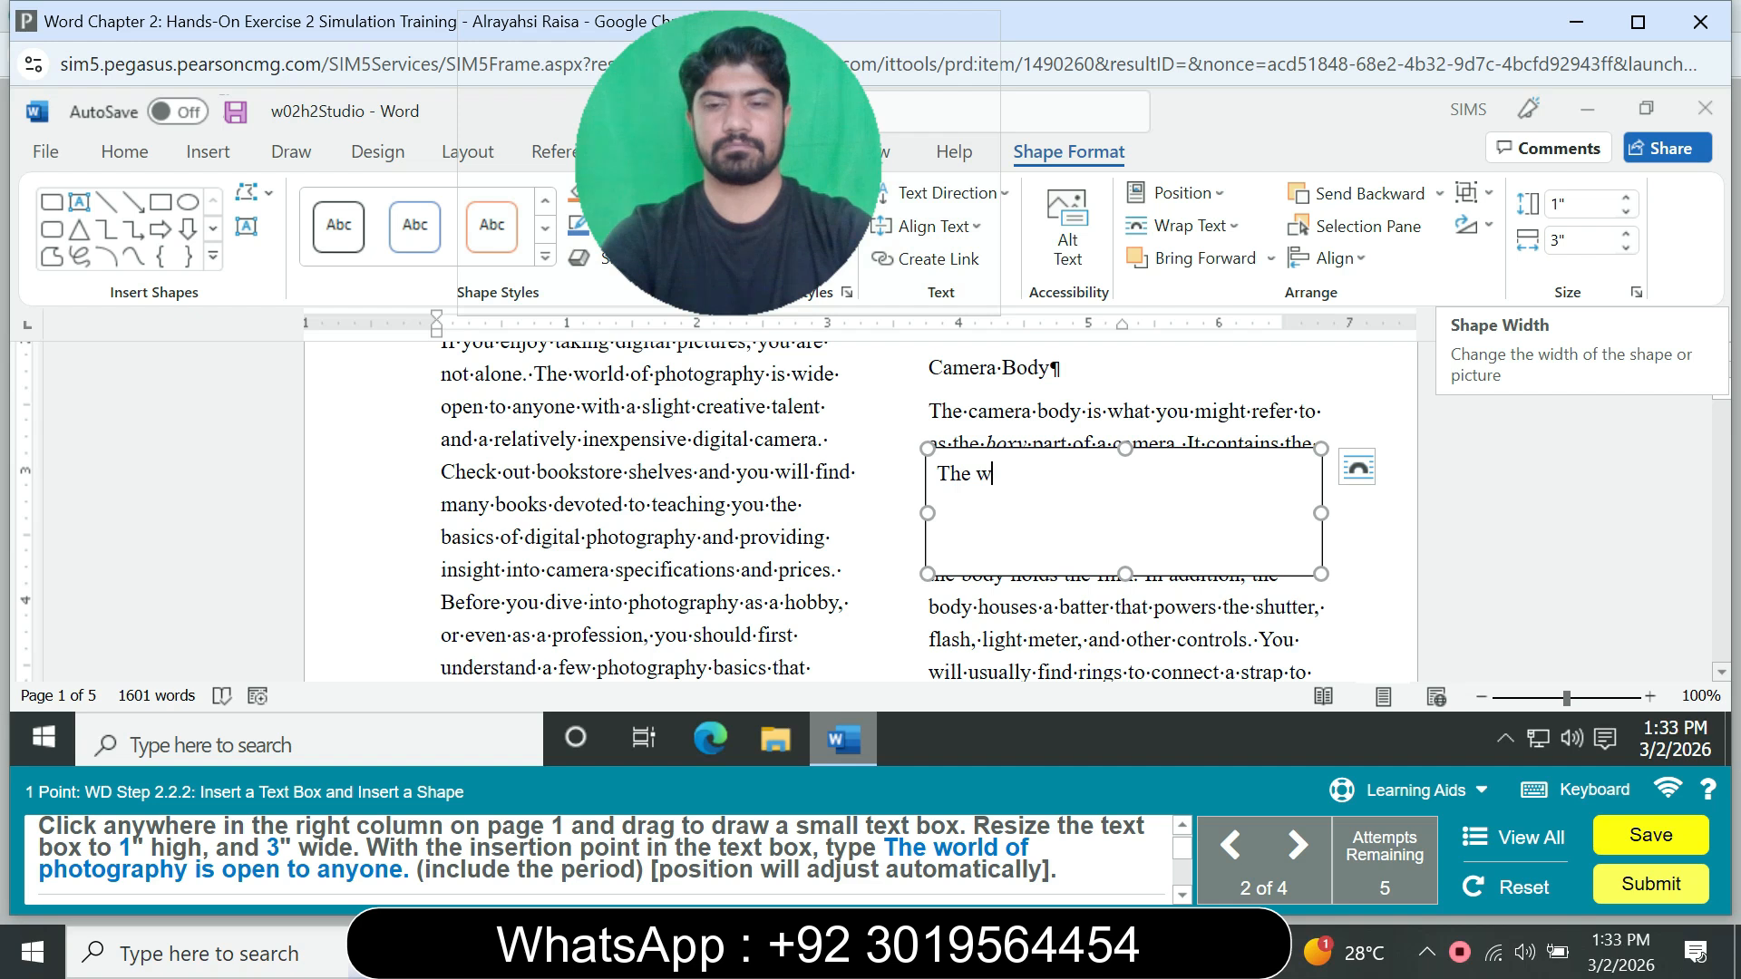
{"action": "type", "text": "orld o"}
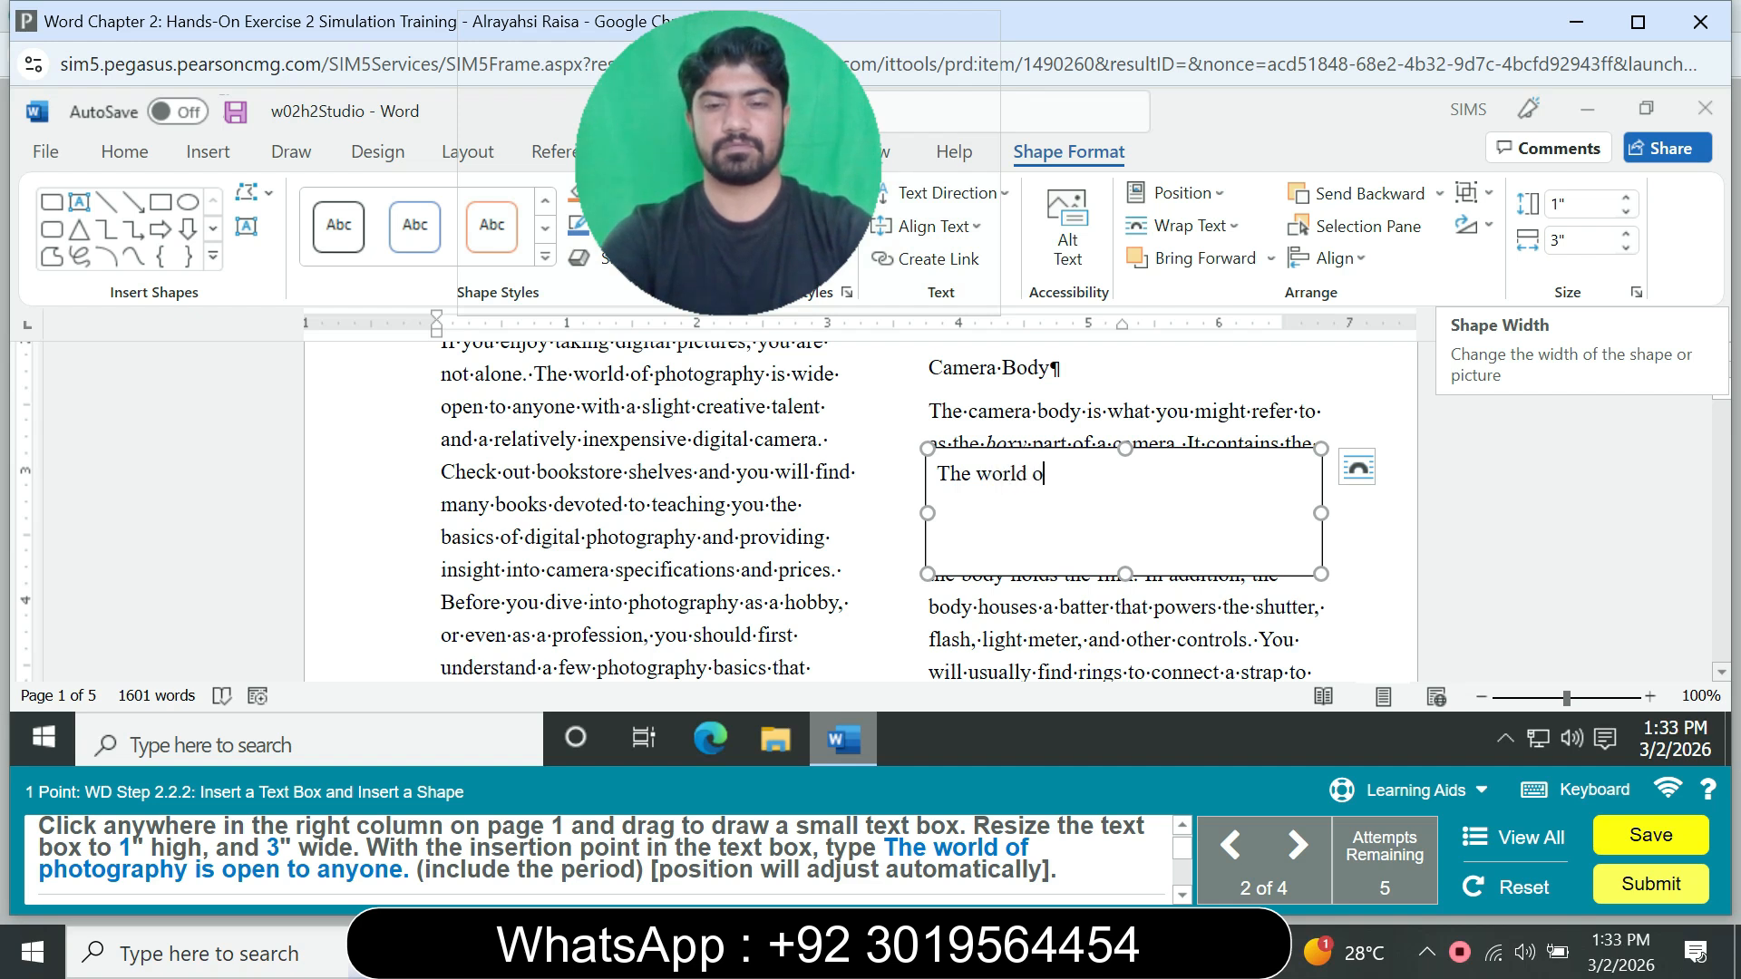
{"action": "type", "text": "f ph"}
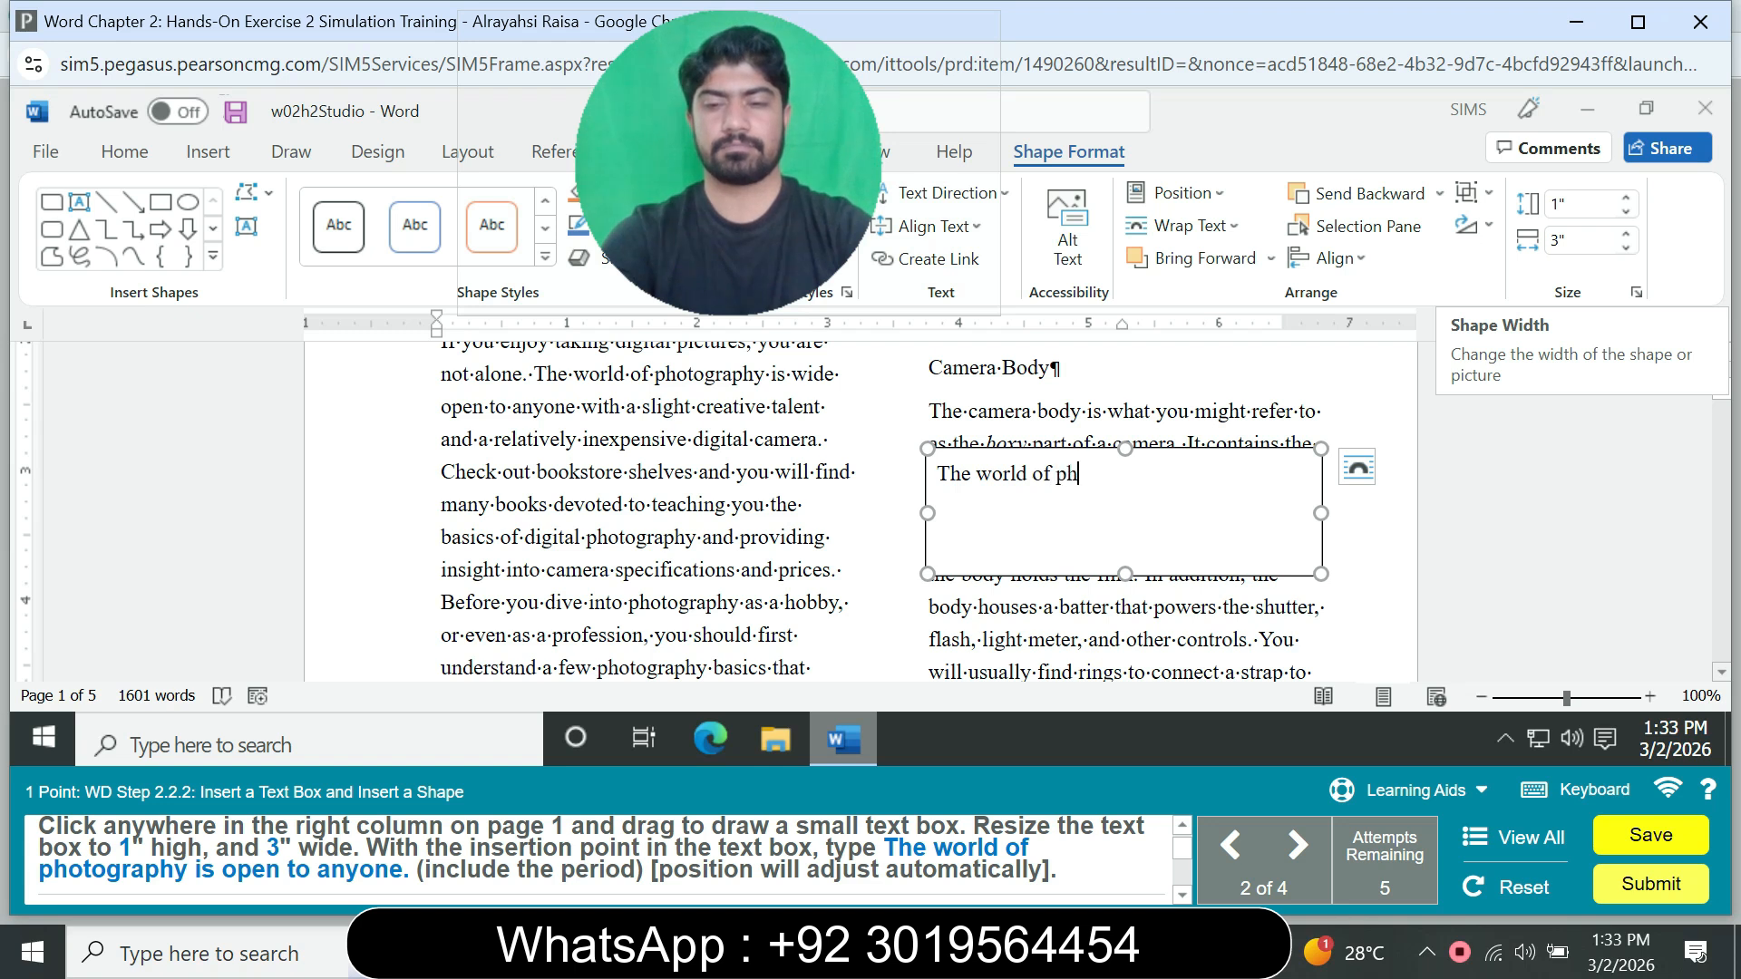
{"action": "type", "text": "otography"}
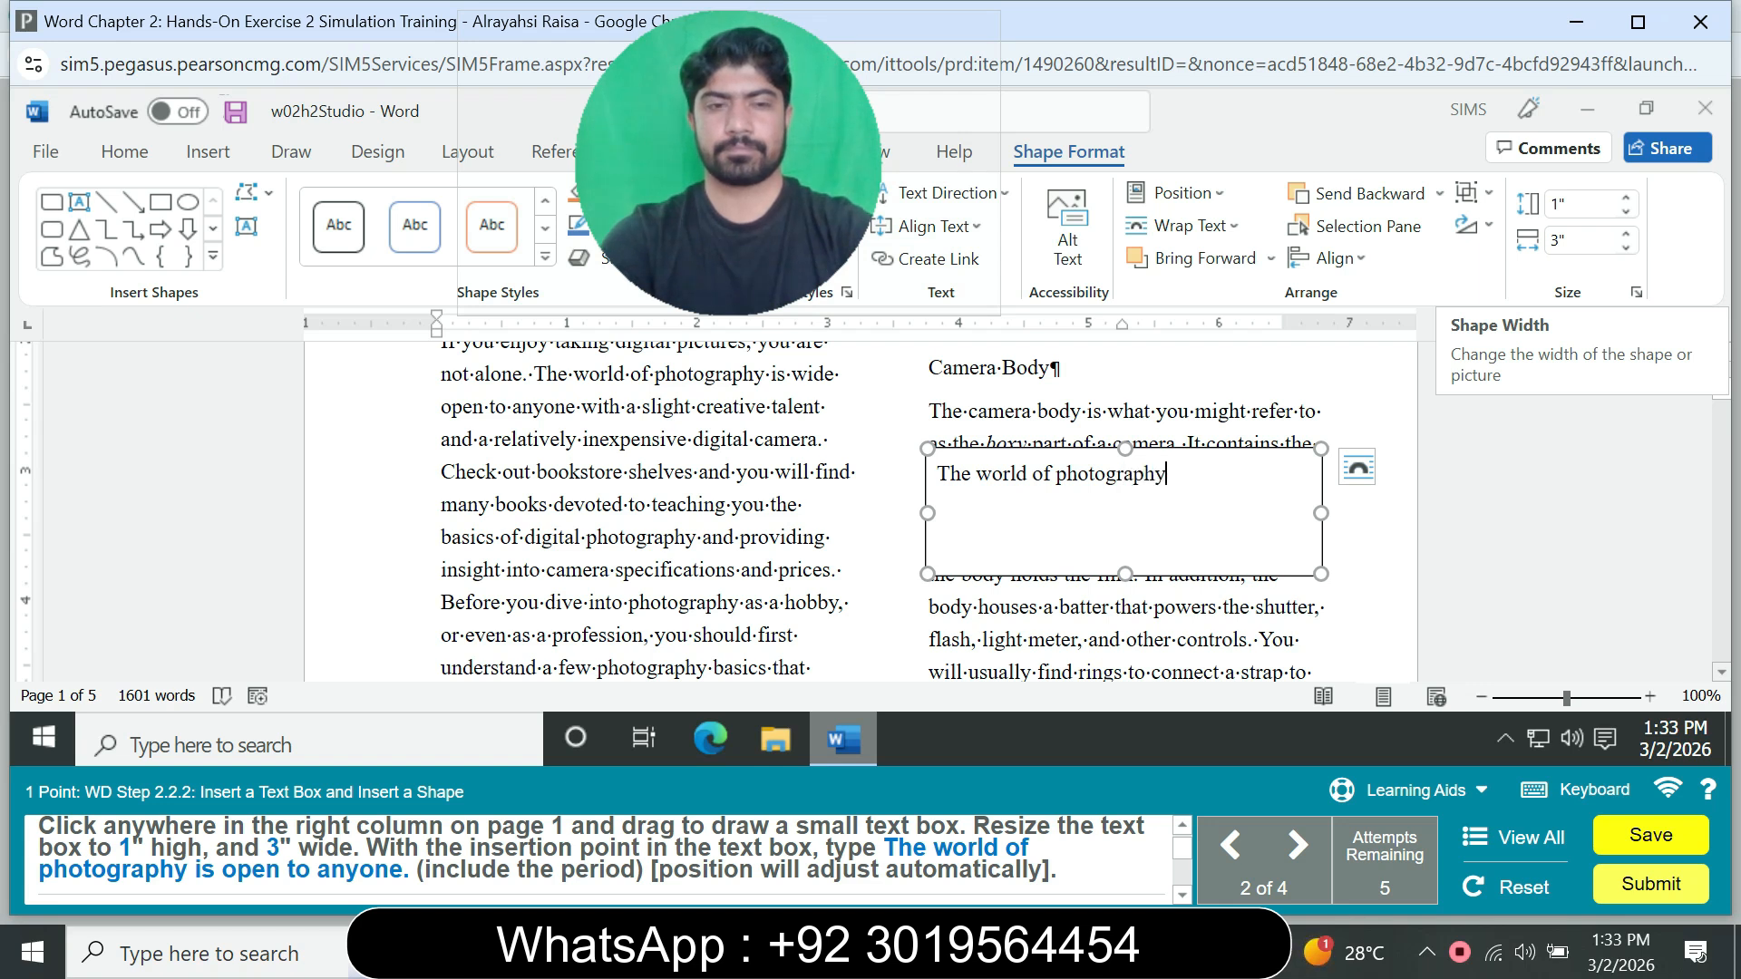
{"action": "type", "text": " is "}
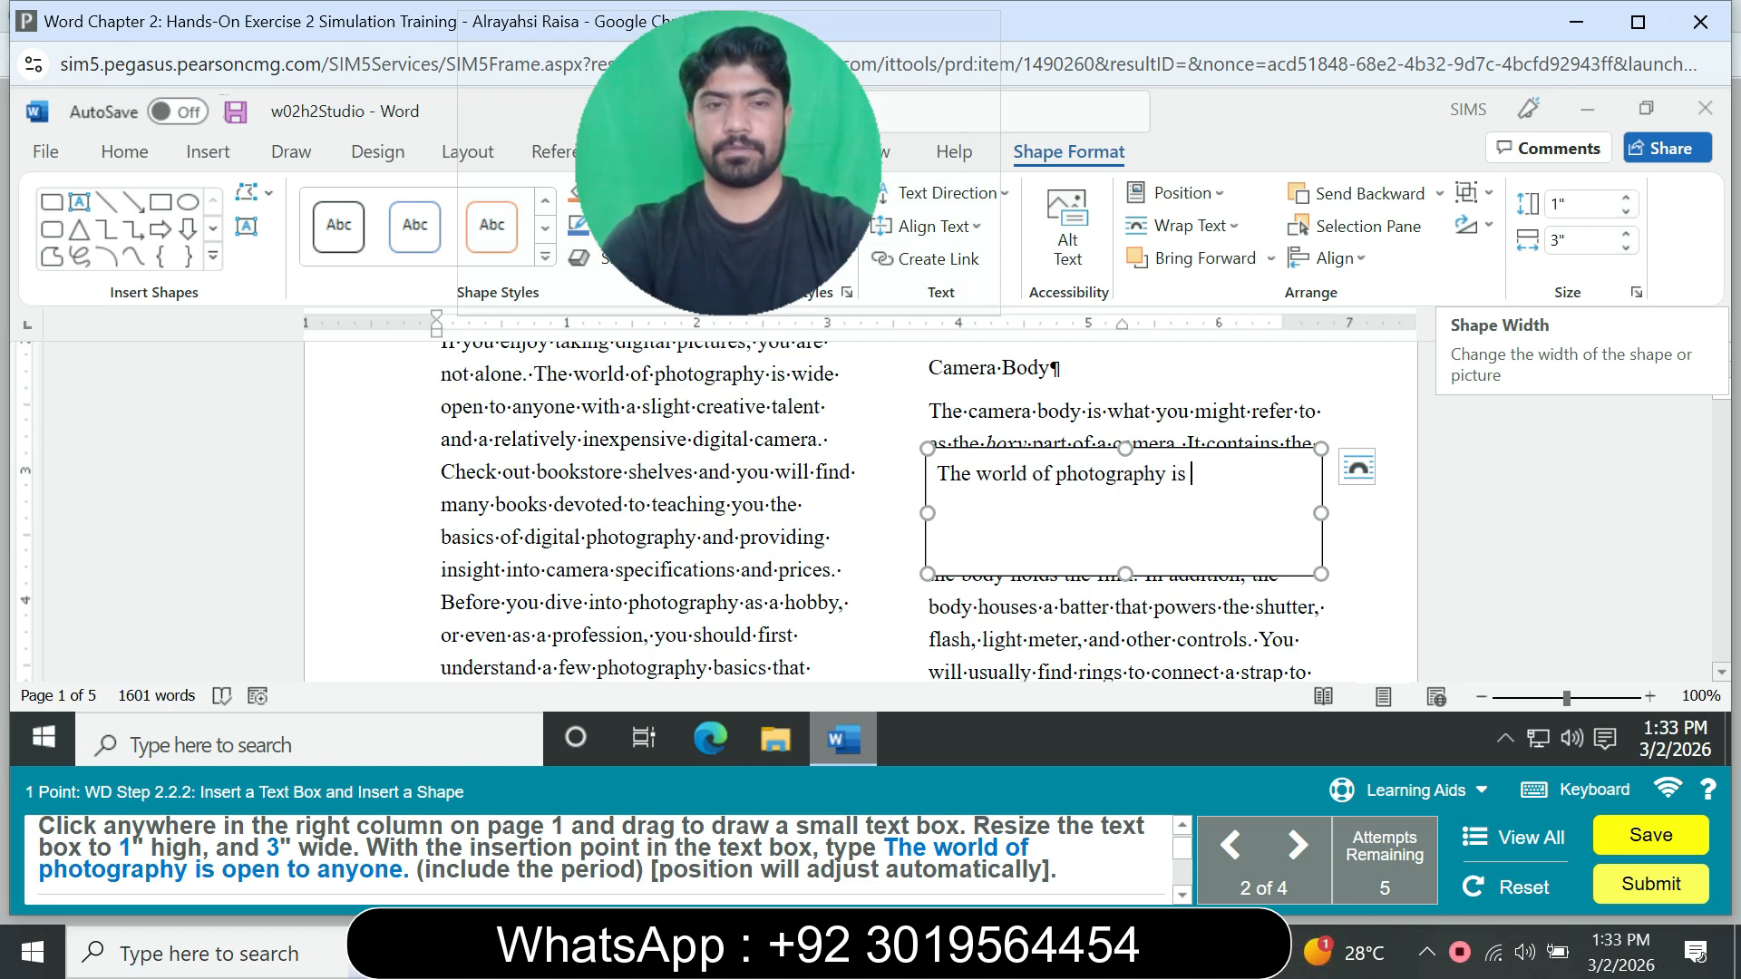
{"action": "type", "text": "open"}
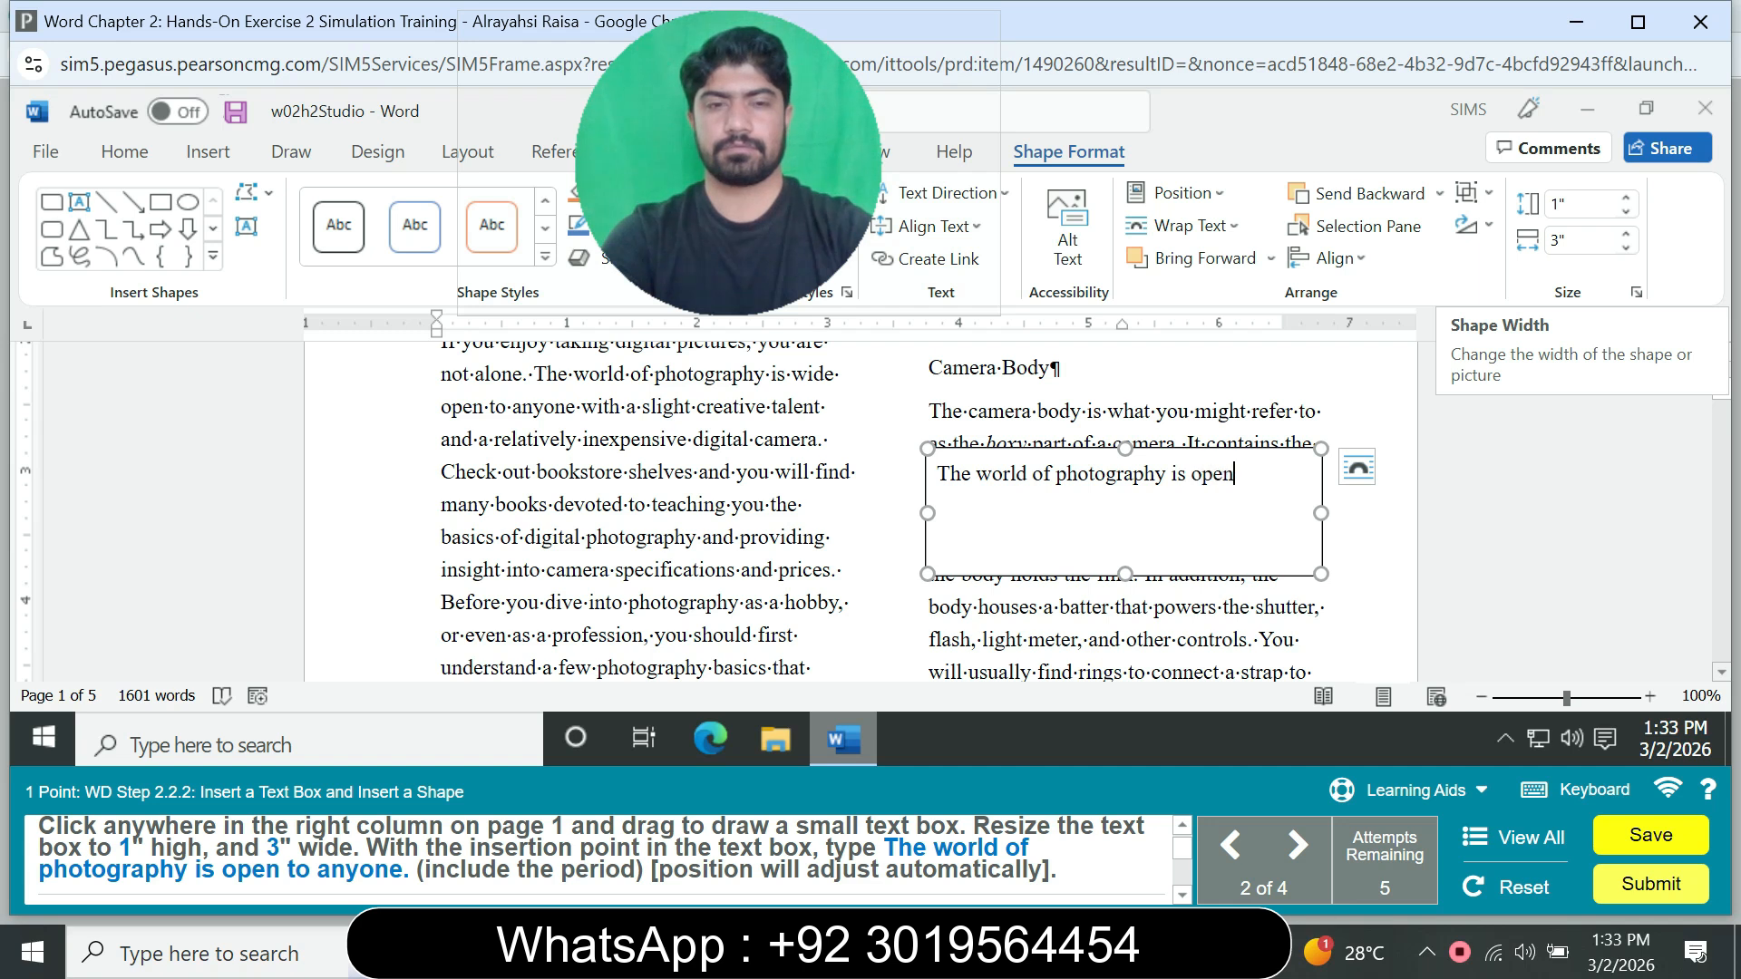
{"action": "type", "text": " to anyone."}
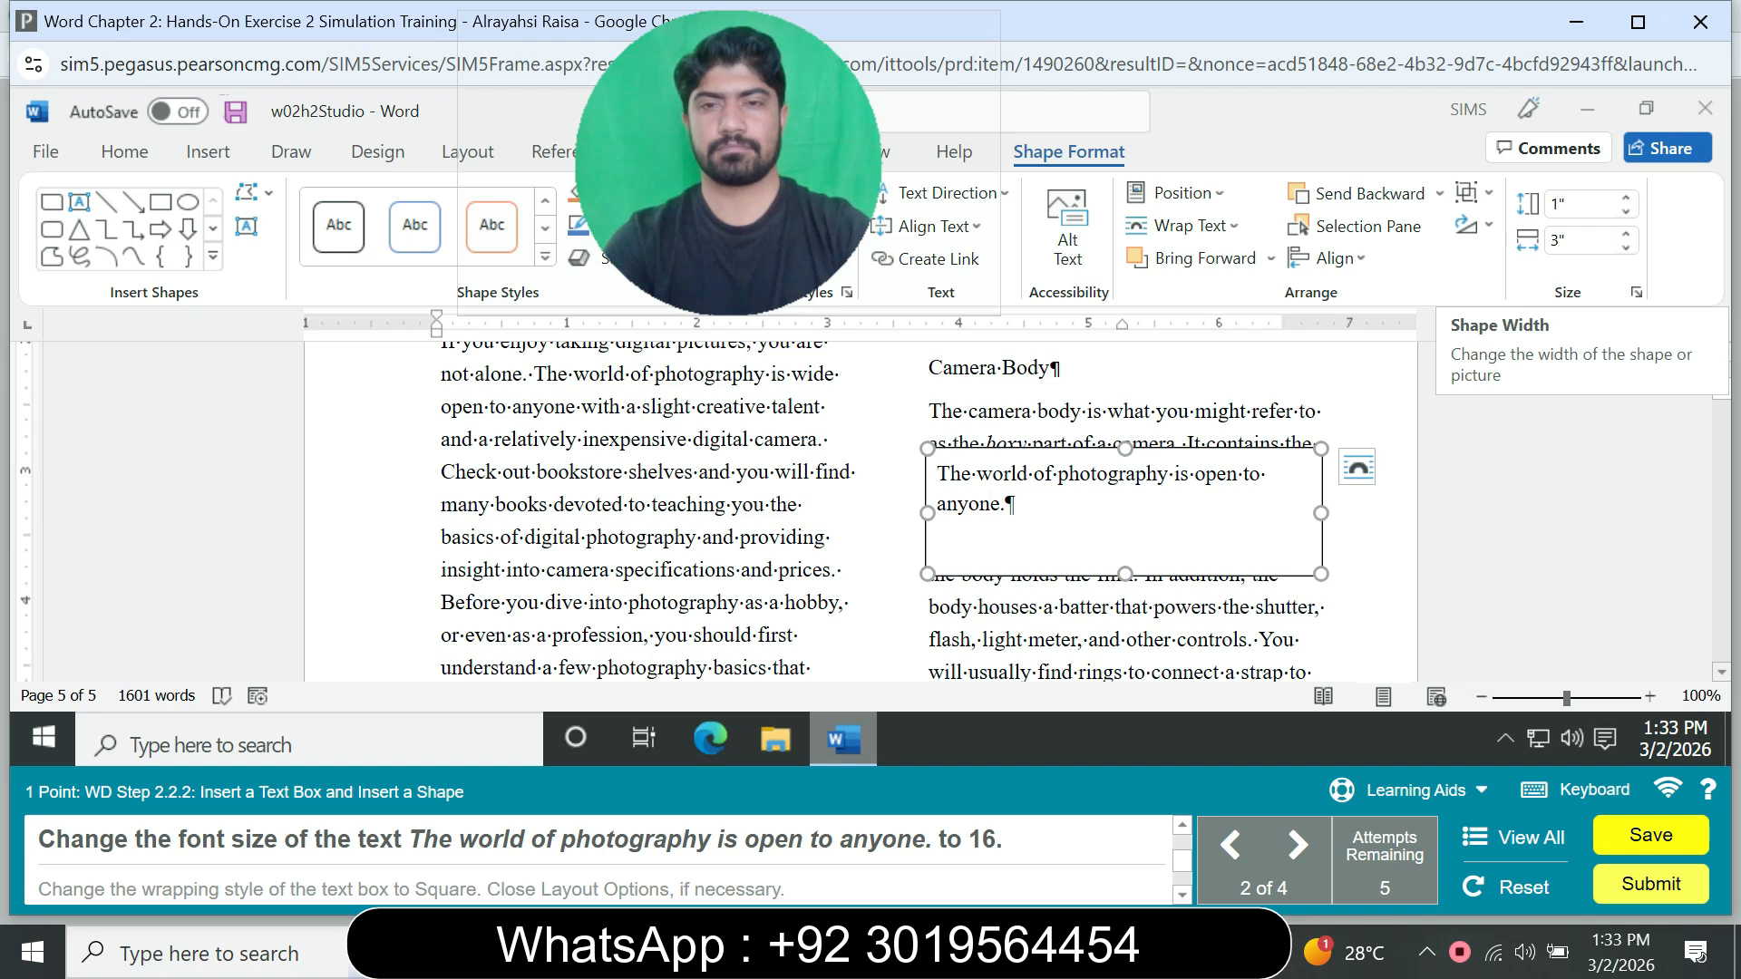
Step: Set the font size of the sentence in the text box to 16
{"action": "left_click_drag", "start_coordinate": [1015, 506], "coordinate": [938, 476]}
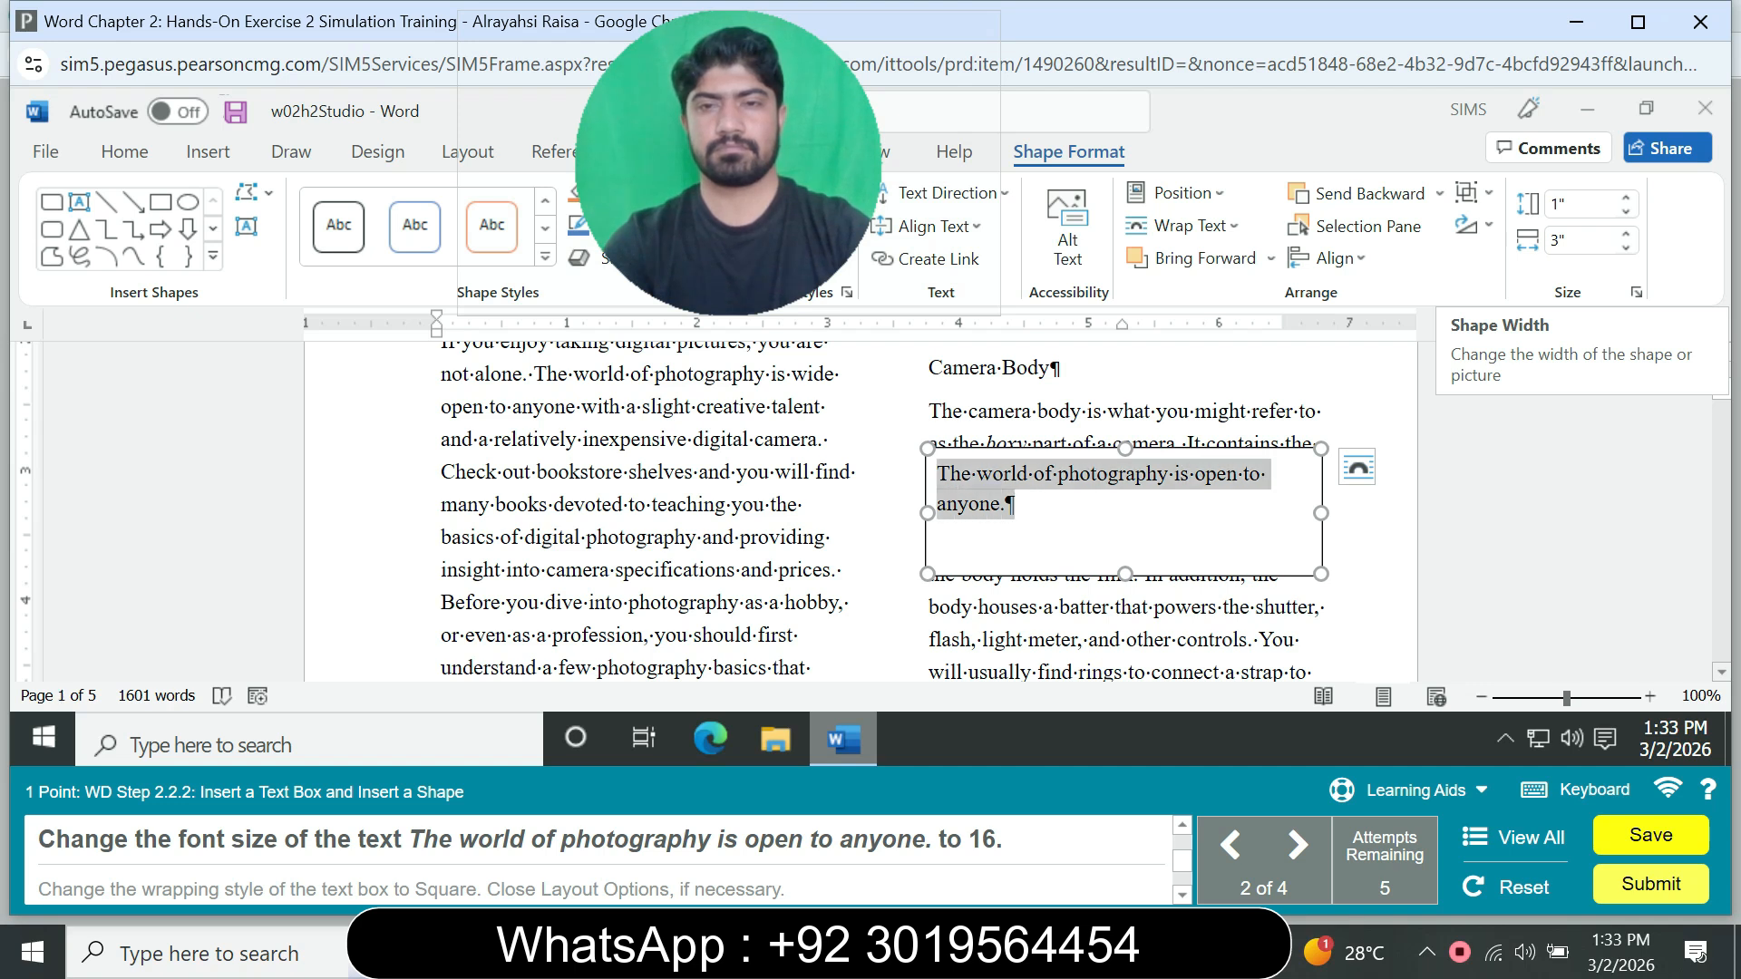
{"action": "left_click", "coordinate": [379, 199]}
{"action": "type", "text": "16"}
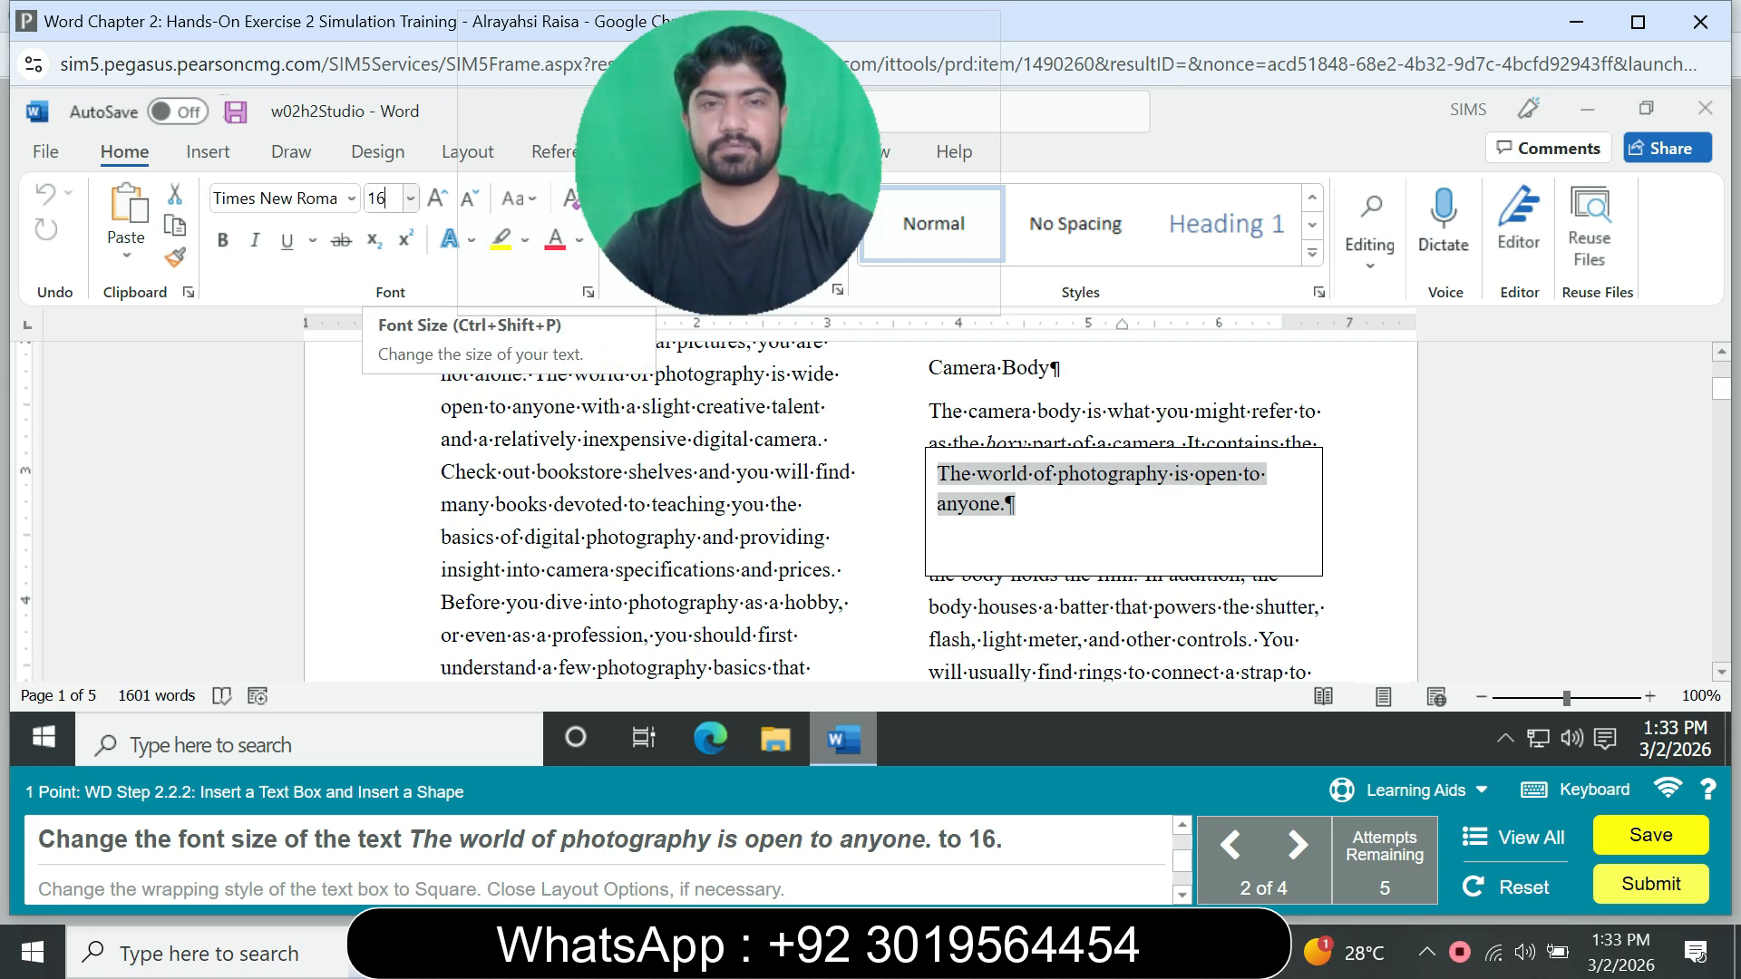
{"action": "key", "text": "Return"}
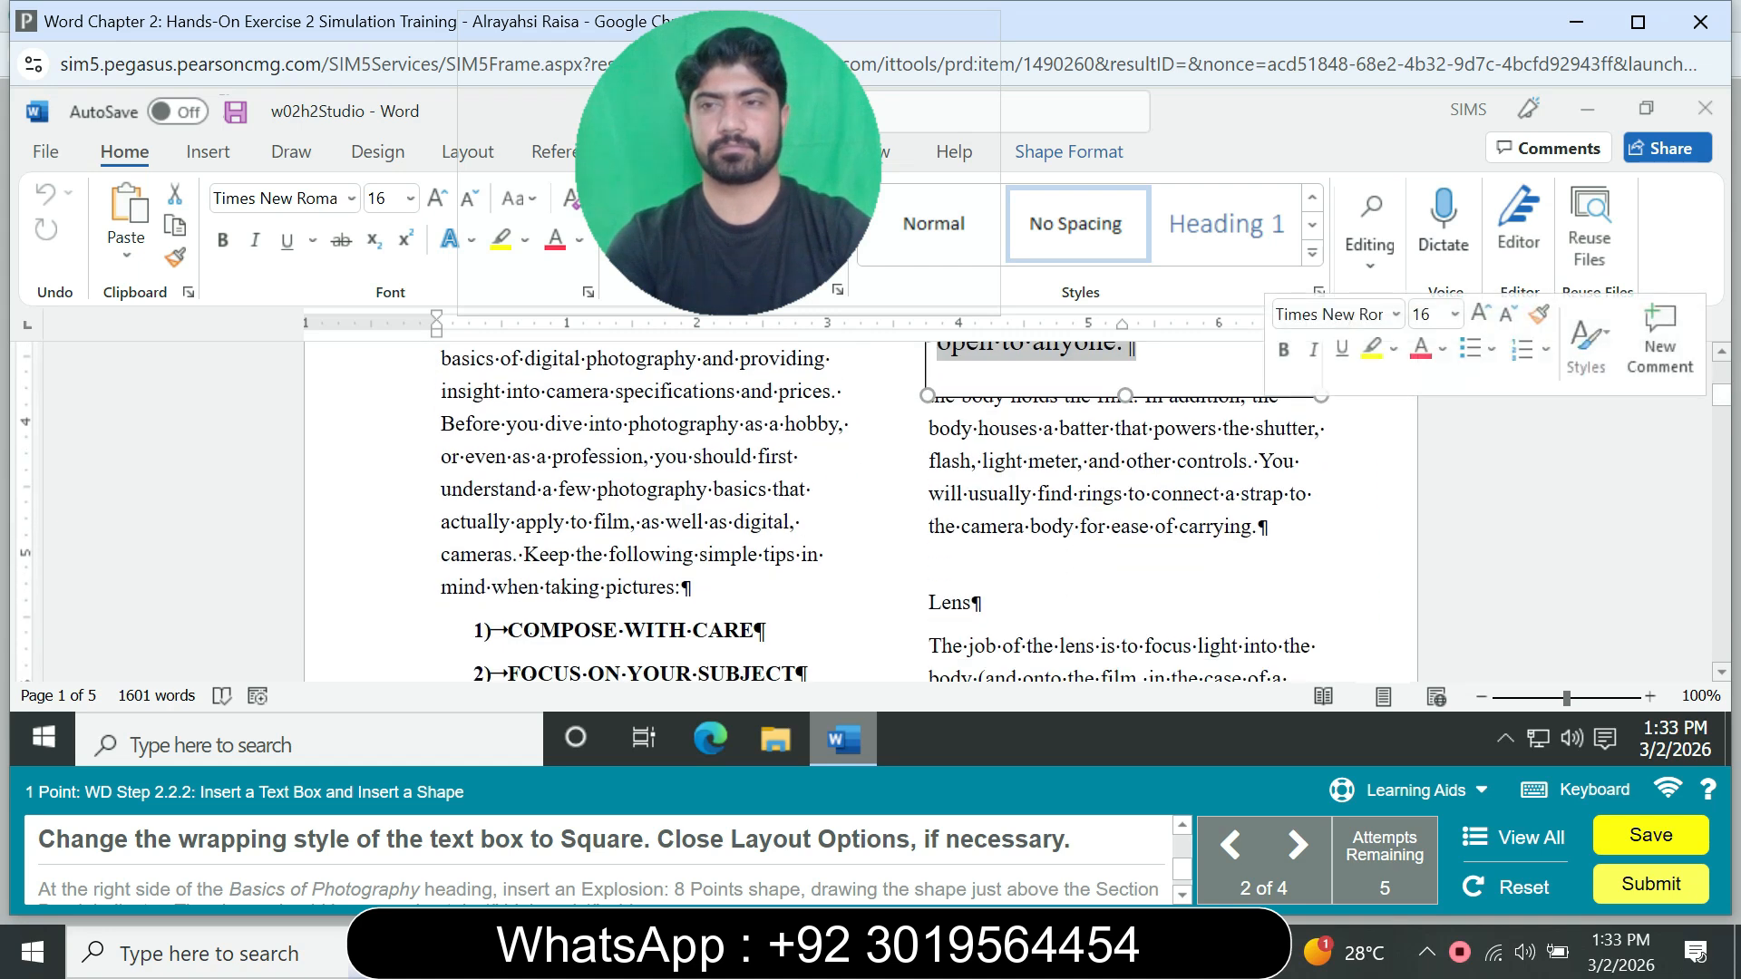
Step: Set the text box's wrapping style to Square and close the layout options
{"action": "scroll", "coordinate": [1124, 472], "scroll_direction": "up", "scroll_amount": 1}
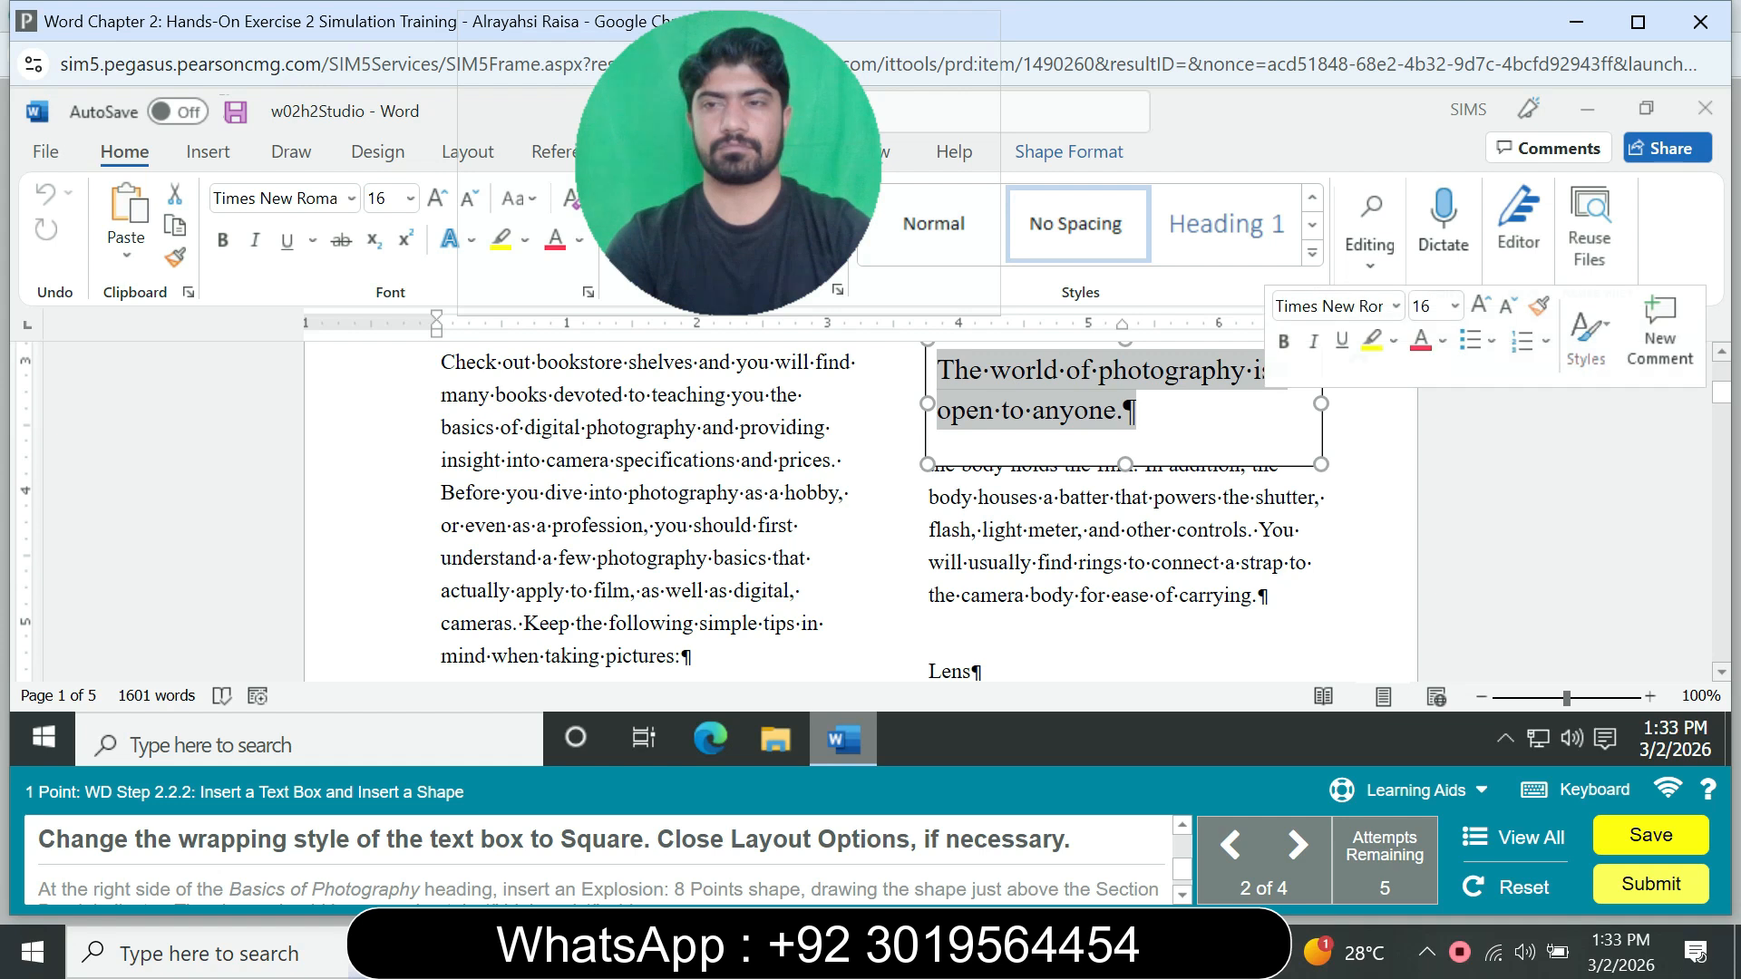
{"action": "scroll", "coordinate": [1125, 471], "scroll_direction": "up", "scroll_amount": 1}
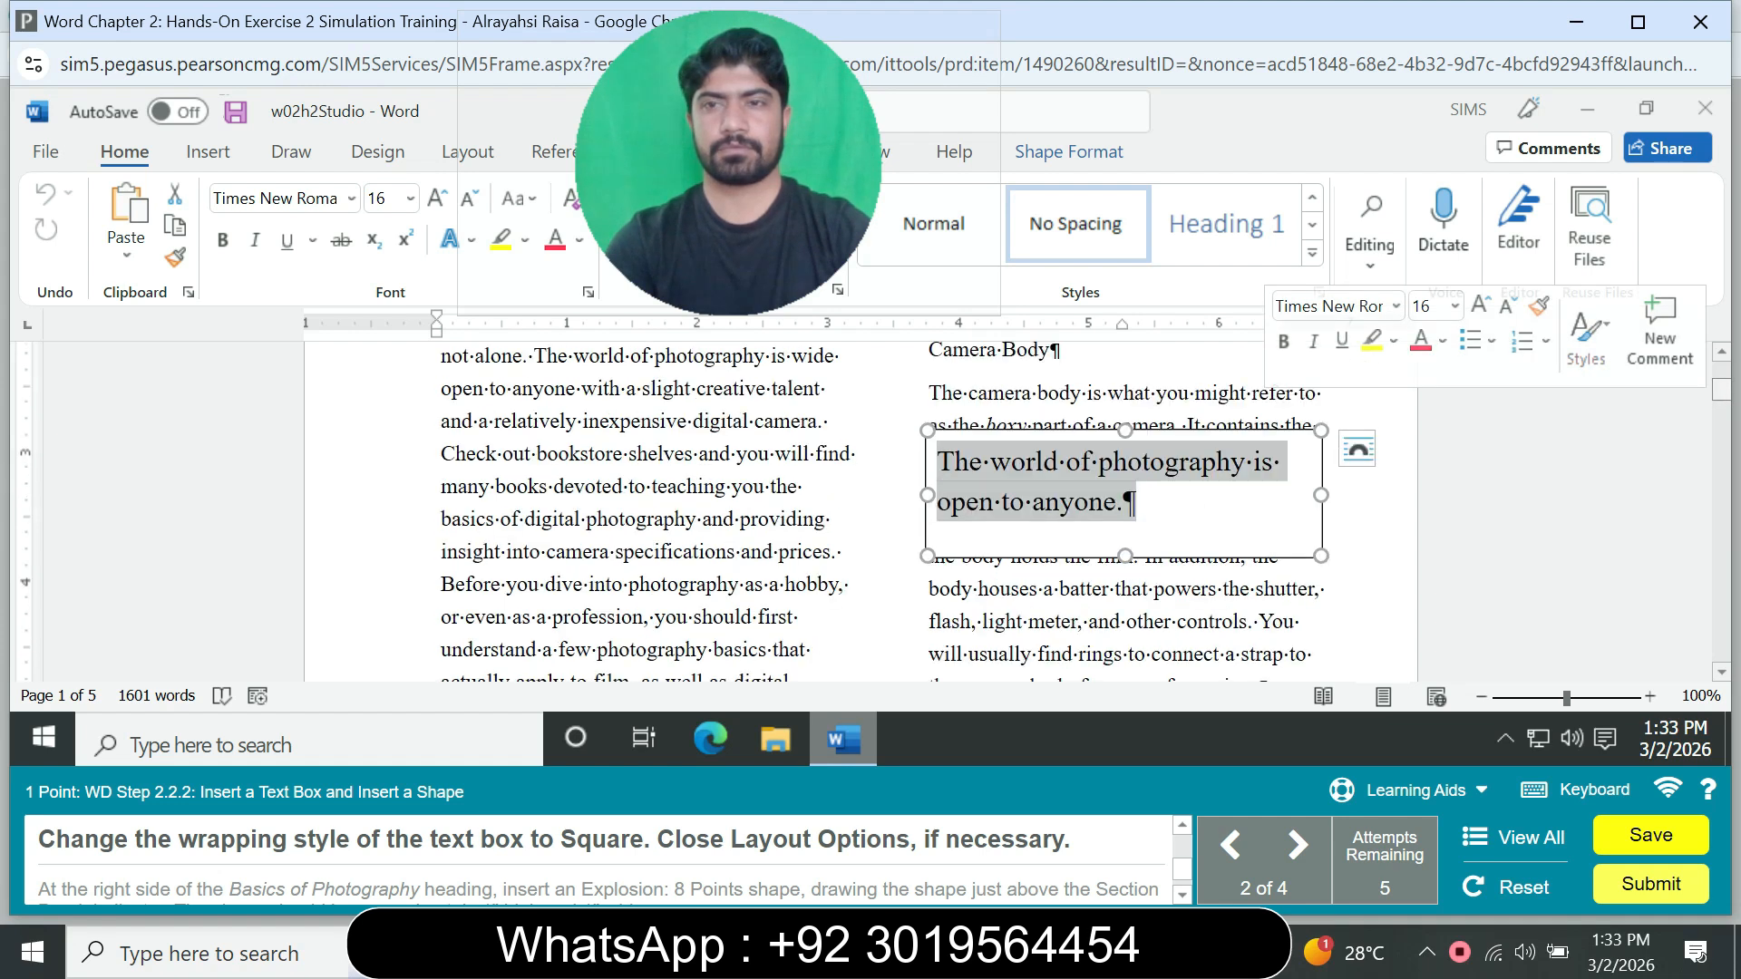
{"action": "left_click", "coordinate": [1358, 450]}
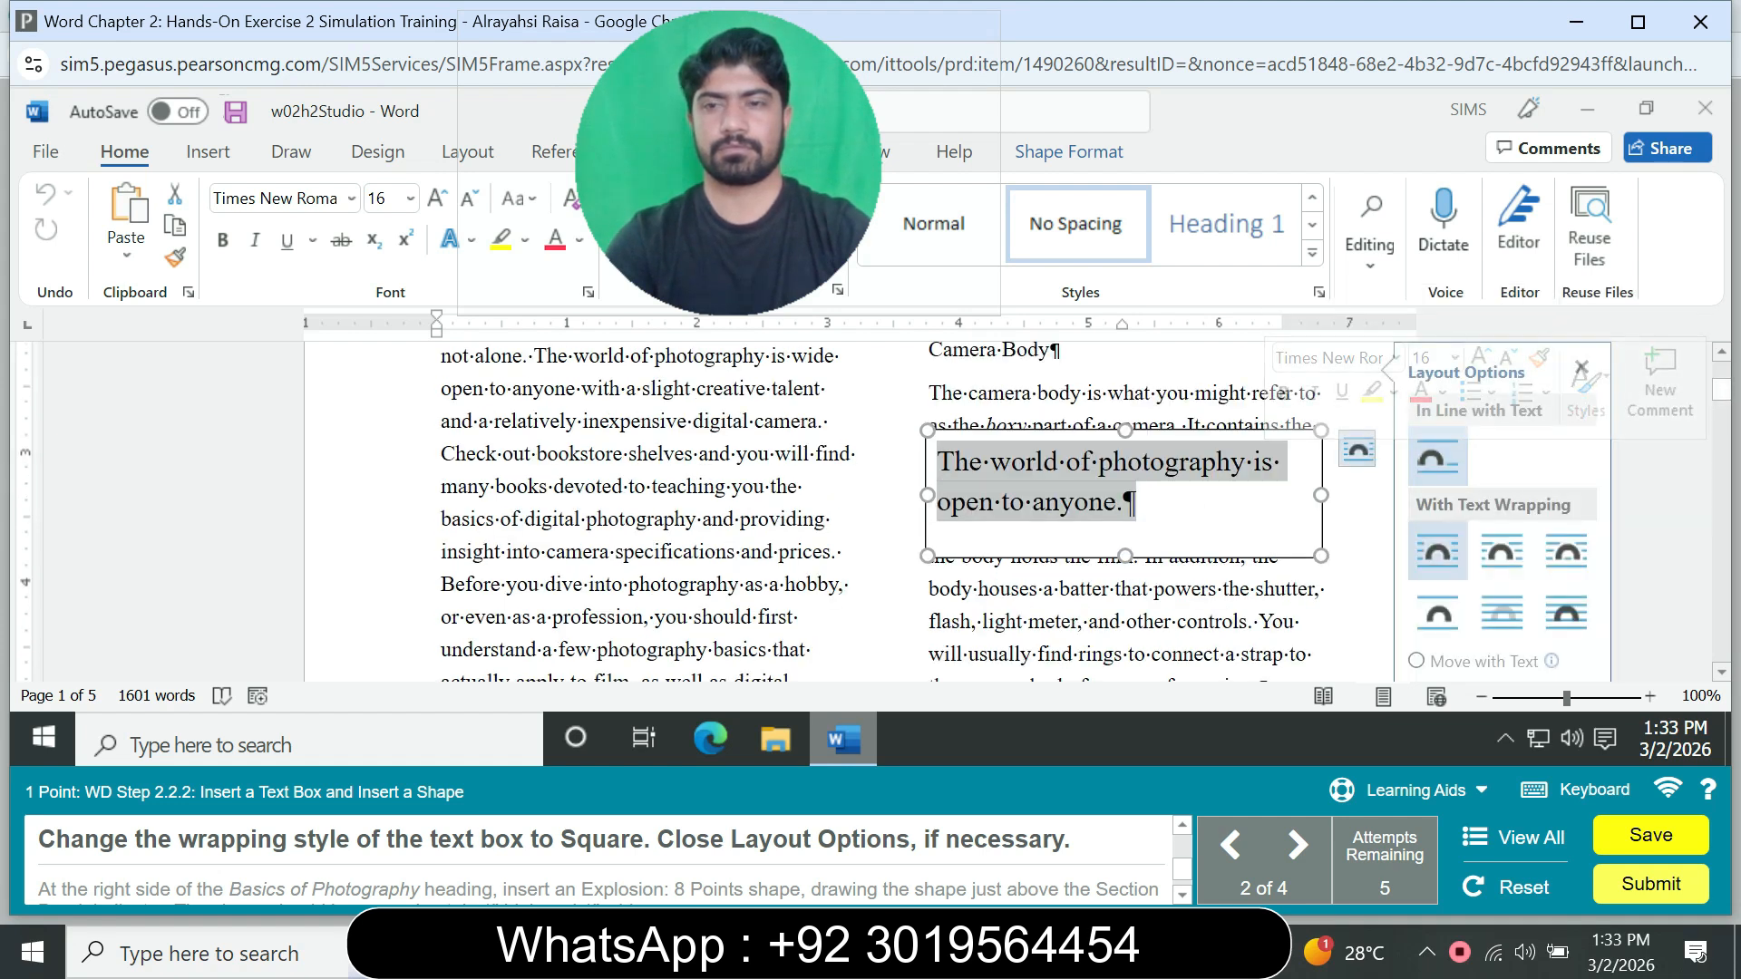
{"action": "left_click", "coordinate": [1437, 551]}
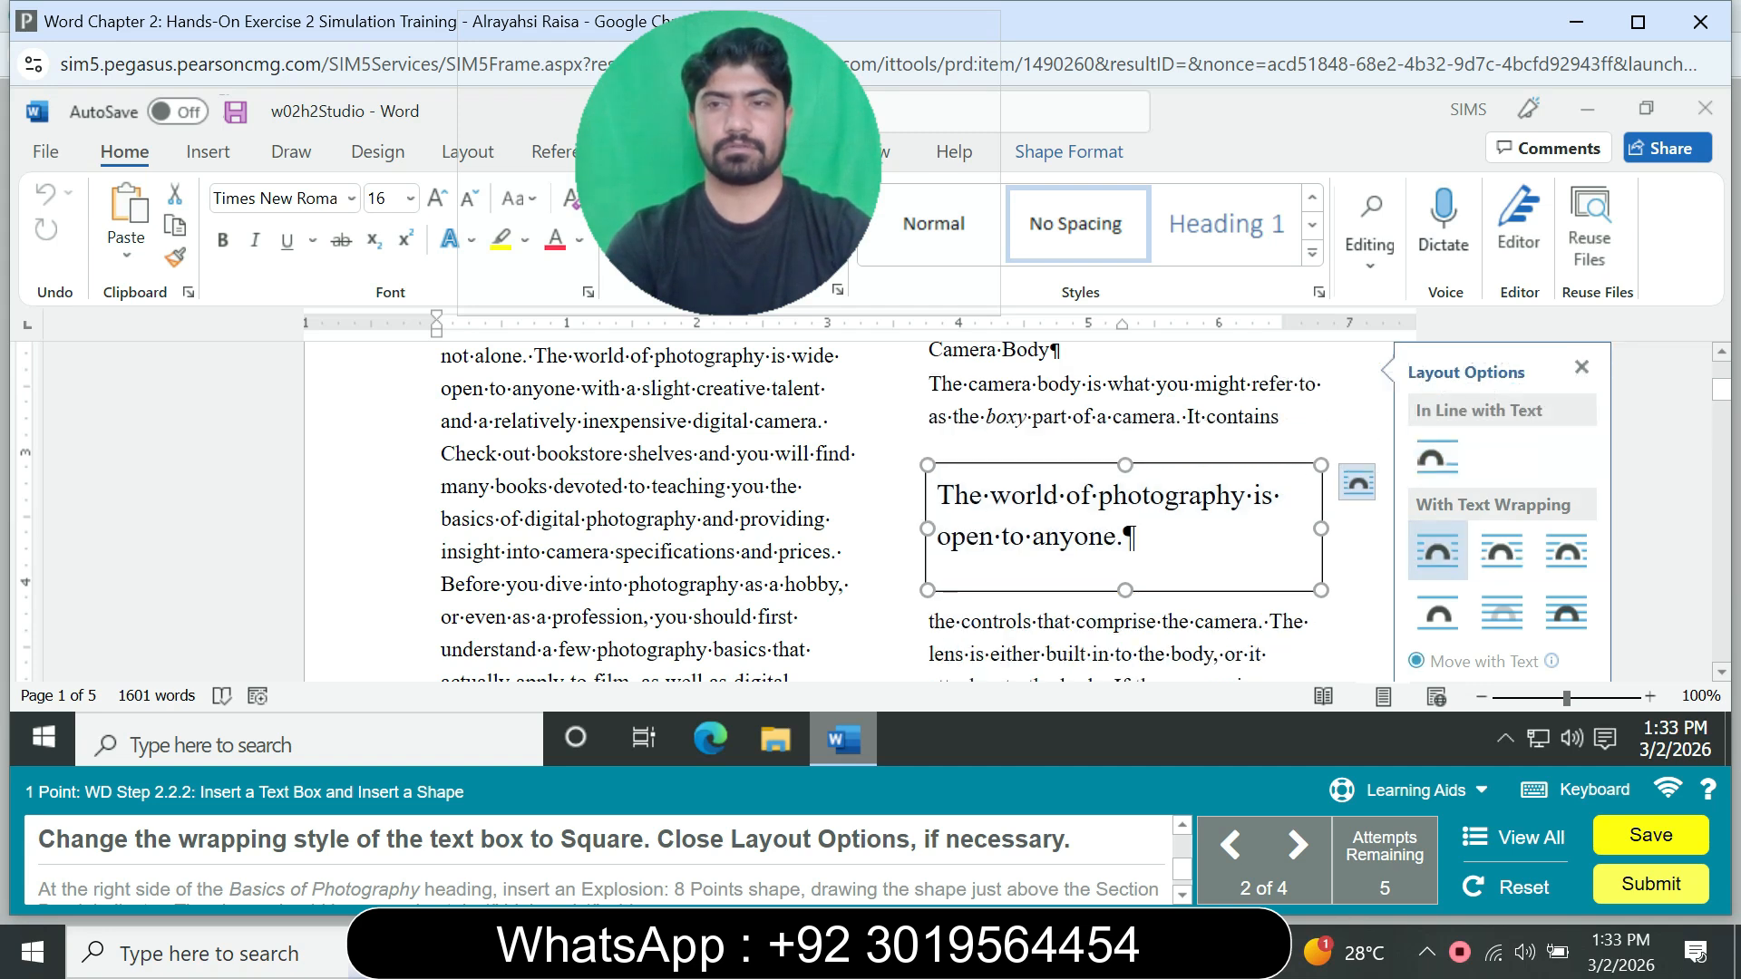
{"action": "left_click", "coordinate": [1581, 366]}
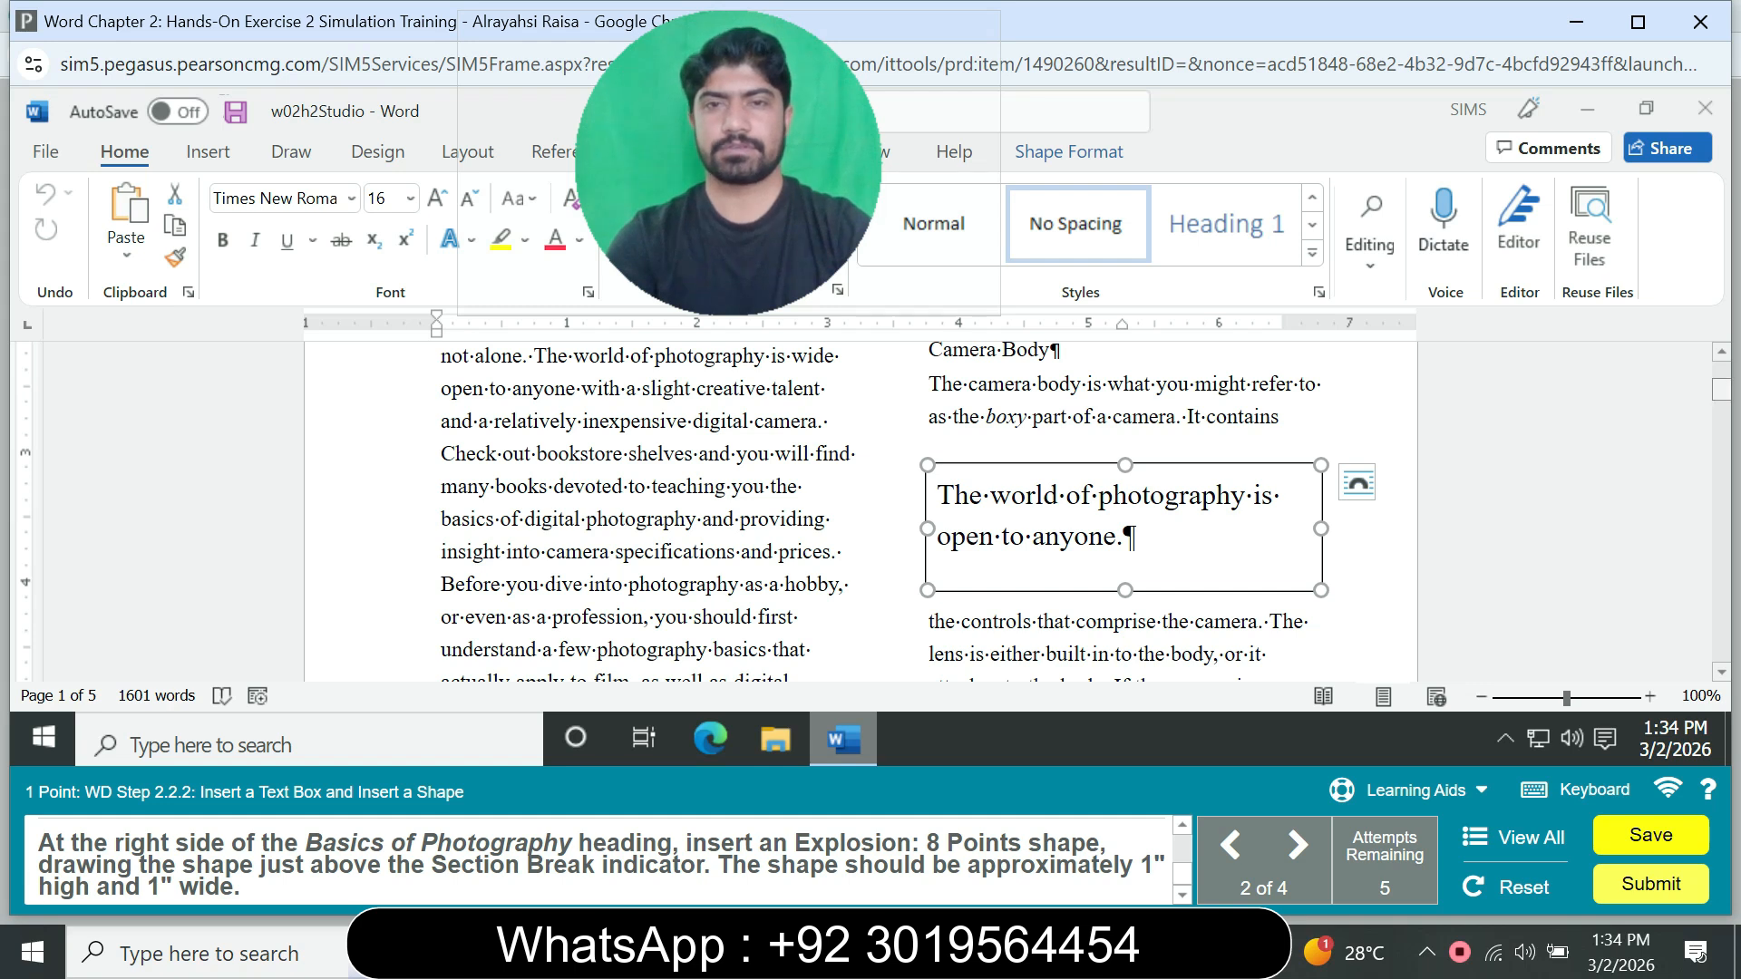
Step: Look through the document pages for the Basics of Photography heading and the Section Break indicator
{"action": "scroll", "coordinate": [860, 511], "scroll_direction": "up", "scroll_amount": 3}
{"action": "scroll", "coordinate": [861, 511], "scroll_direction": "down", "scroll_amount": 10}
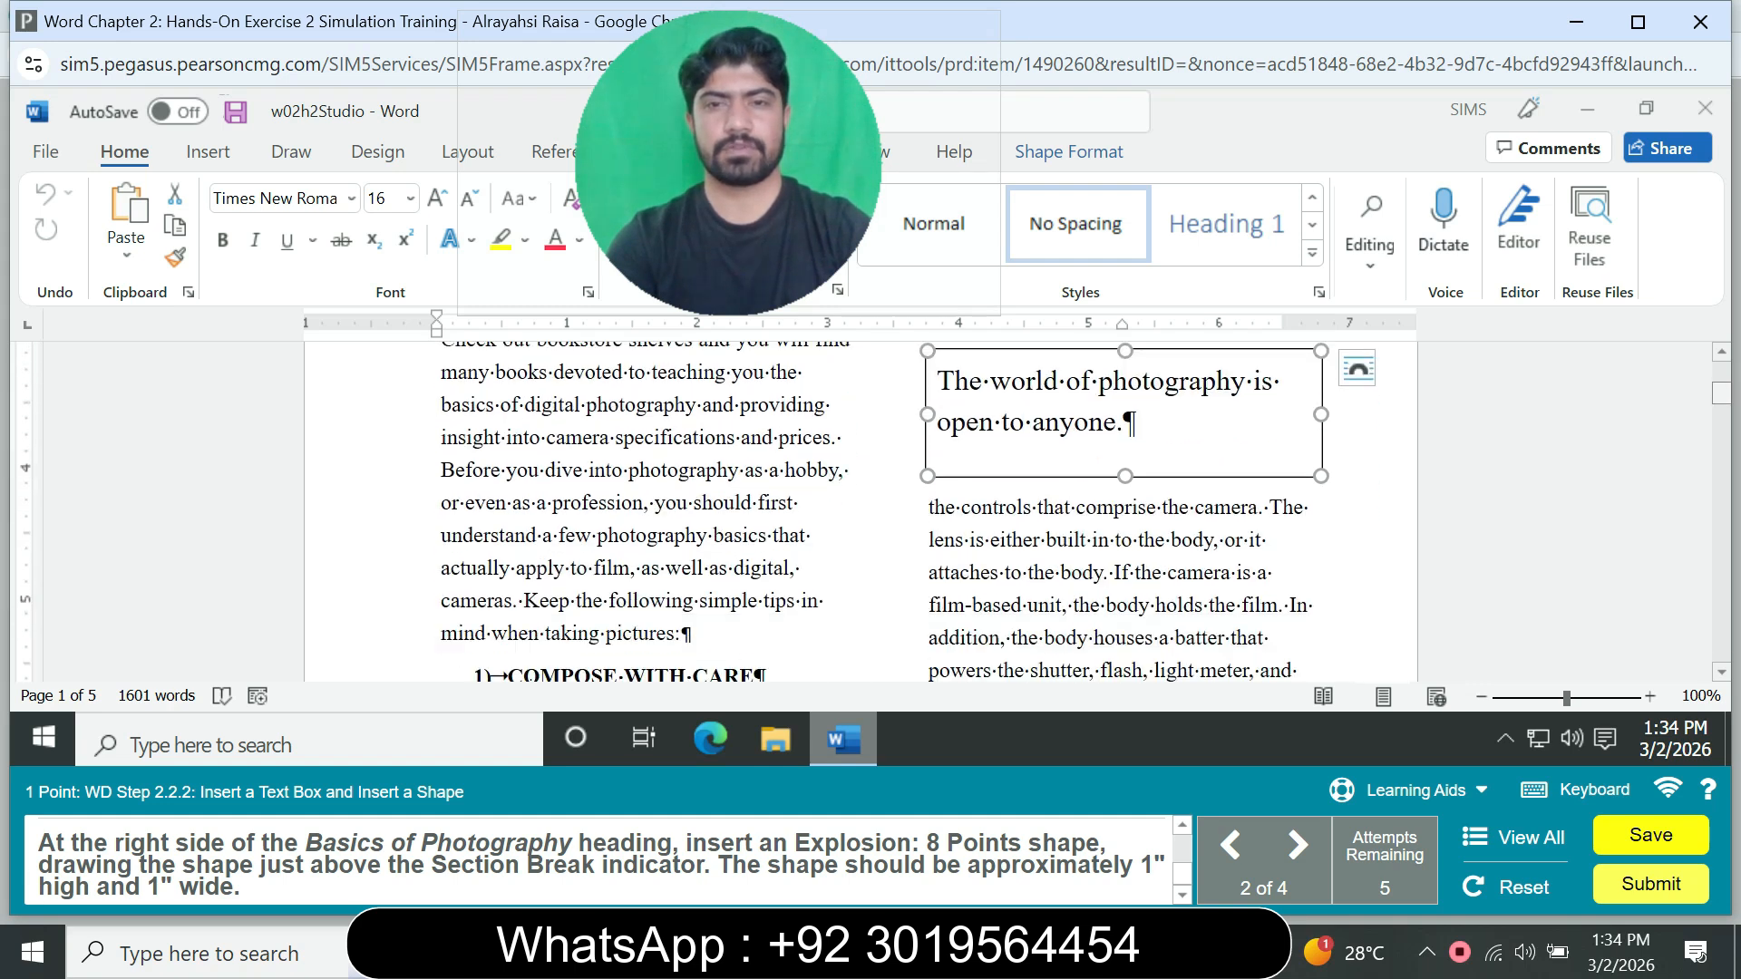
{"action": "scroll", "coordinate": [861, 511], "scroll_direction": "down", "scroll_amount": 10}
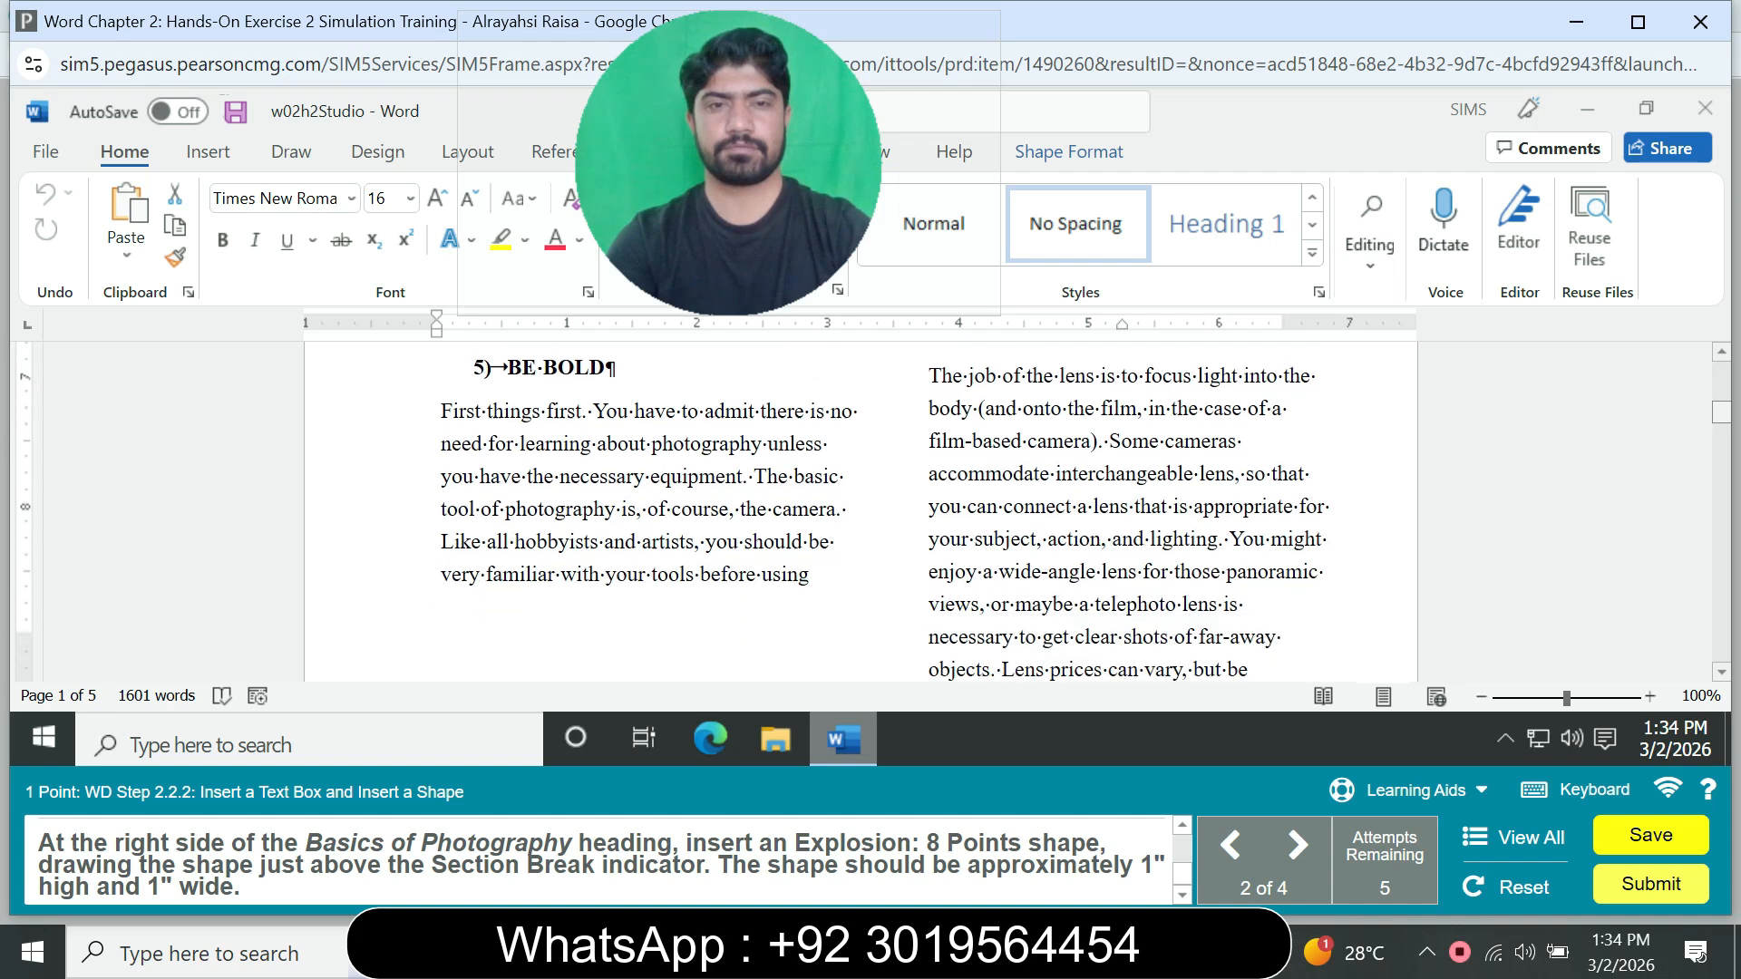
{"action": "scroll", "coordinate": [861, 511], "scroll_direction": "down", "scroll_amount": 6}
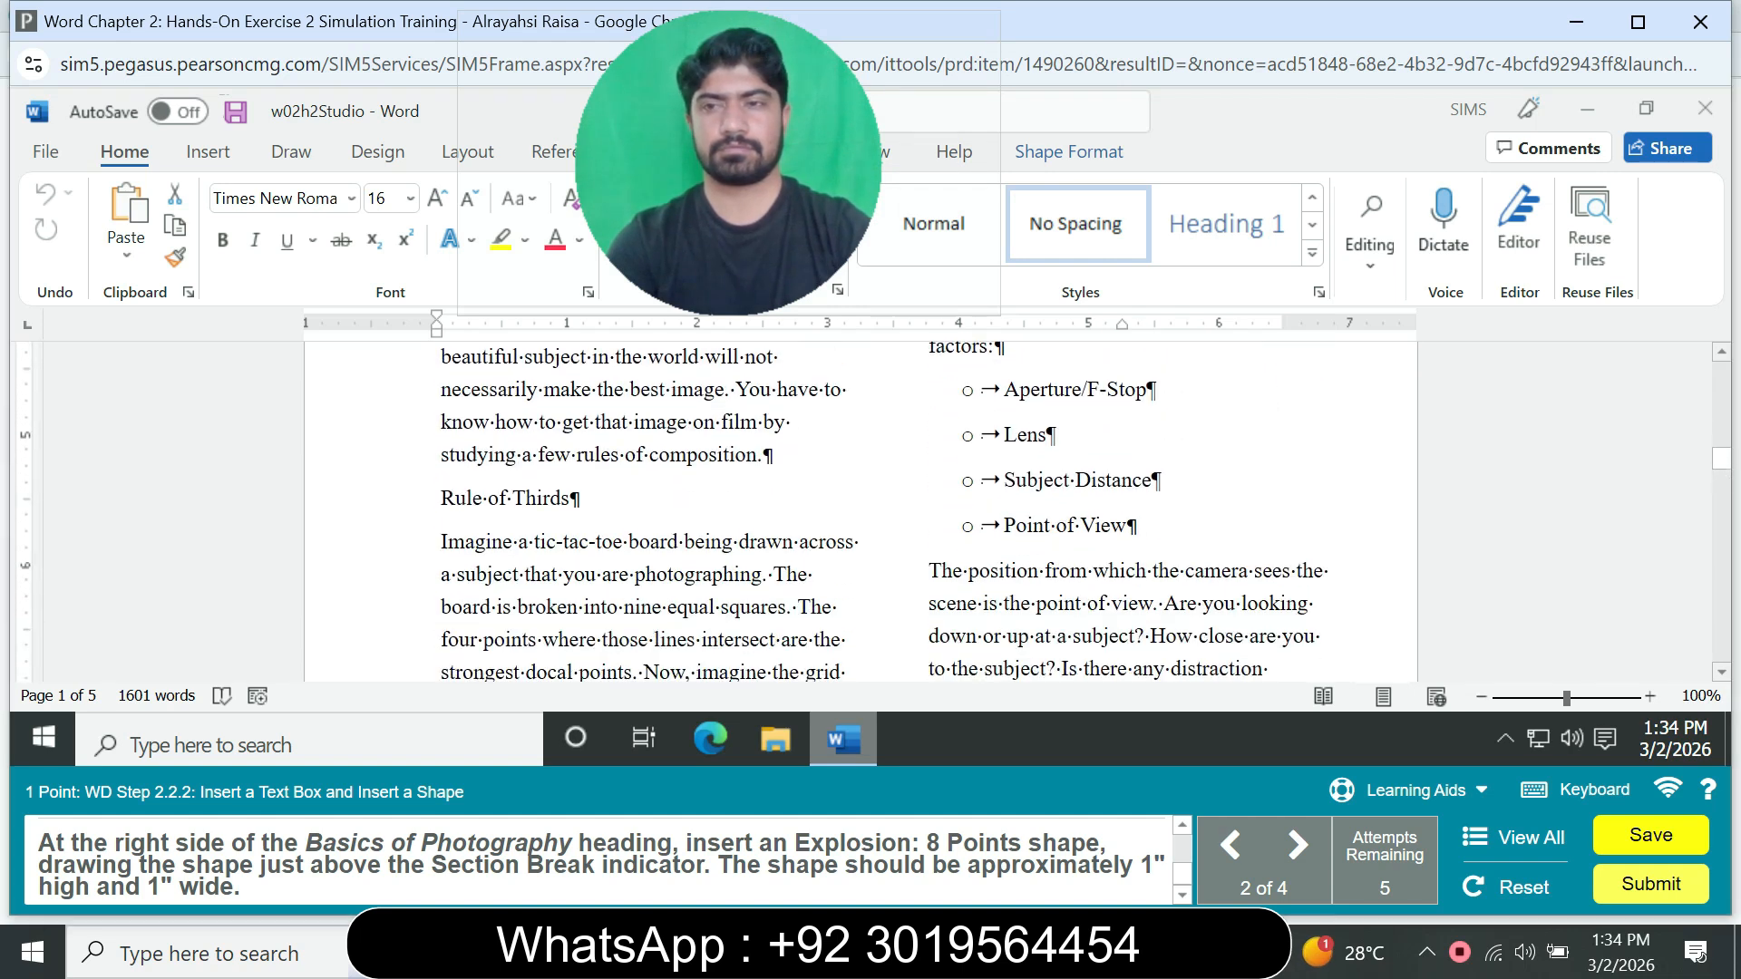
{"action": "scroll", "coordinate": [1727, 462], "scroll_direction": "down", "scroll_amount": 3}
{"action": "scroll", "coordinate": [1720, 480], "scroll_direction": "down", "scroll_amount": 10}
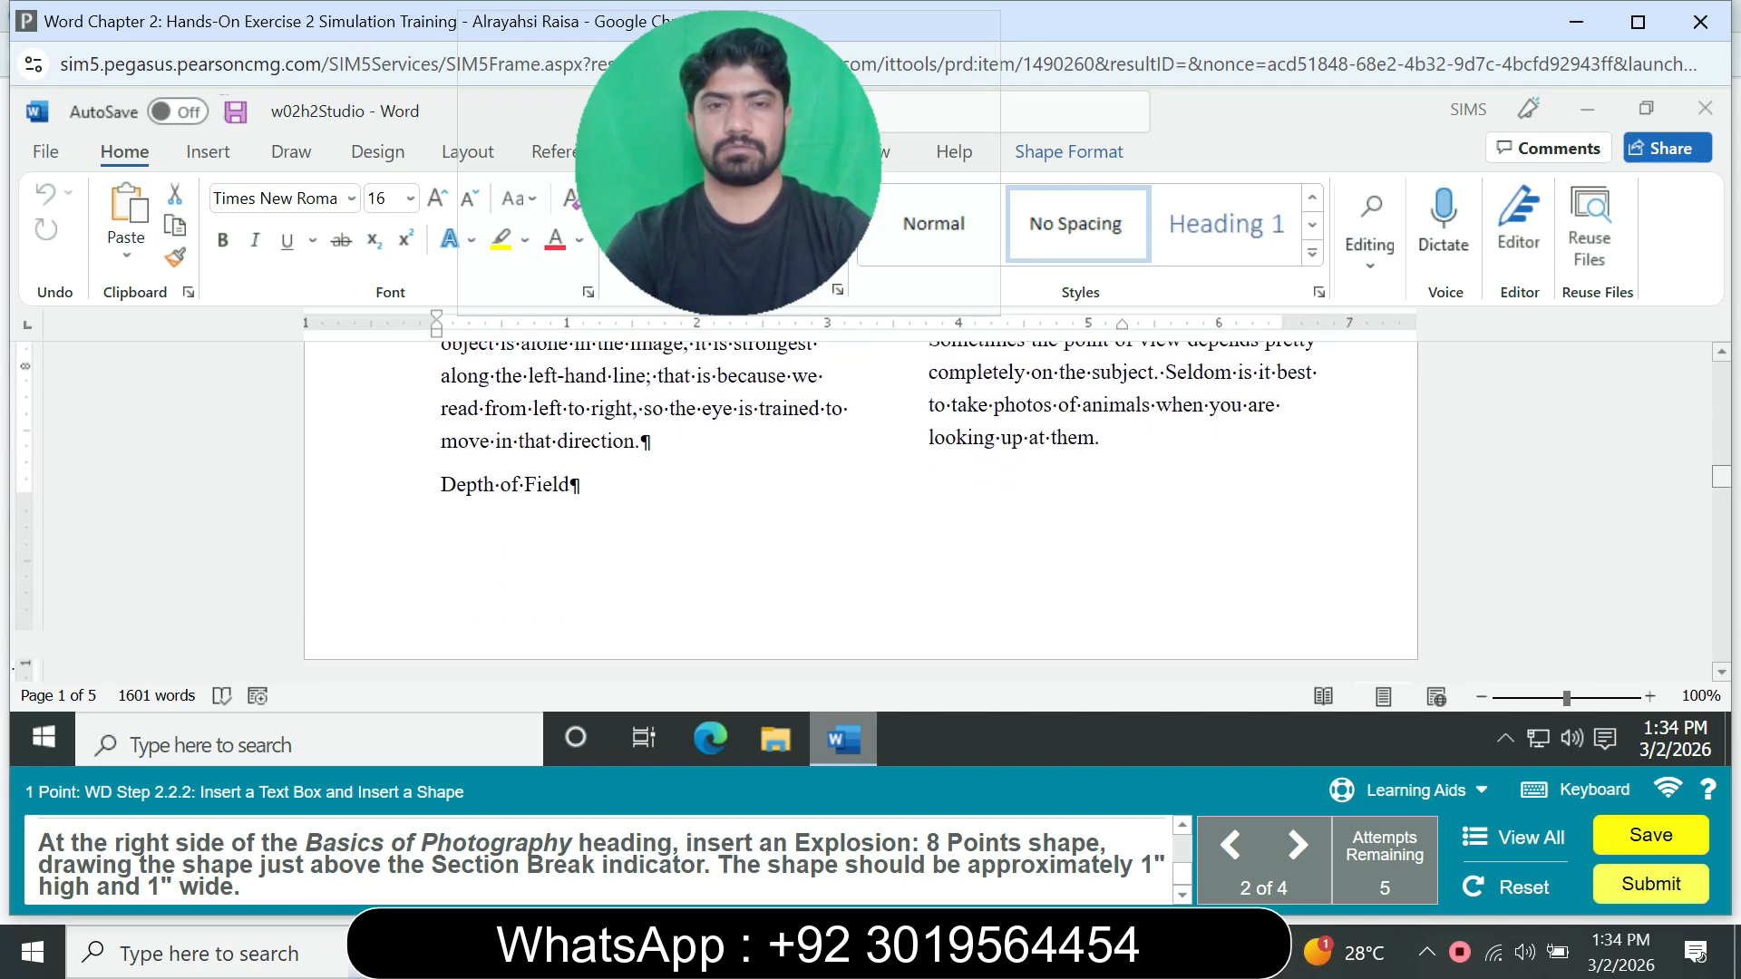
{"action": "scroll", "coordinate": [861, 511], "scroll_direction": "down", "scroll_amount": 10}
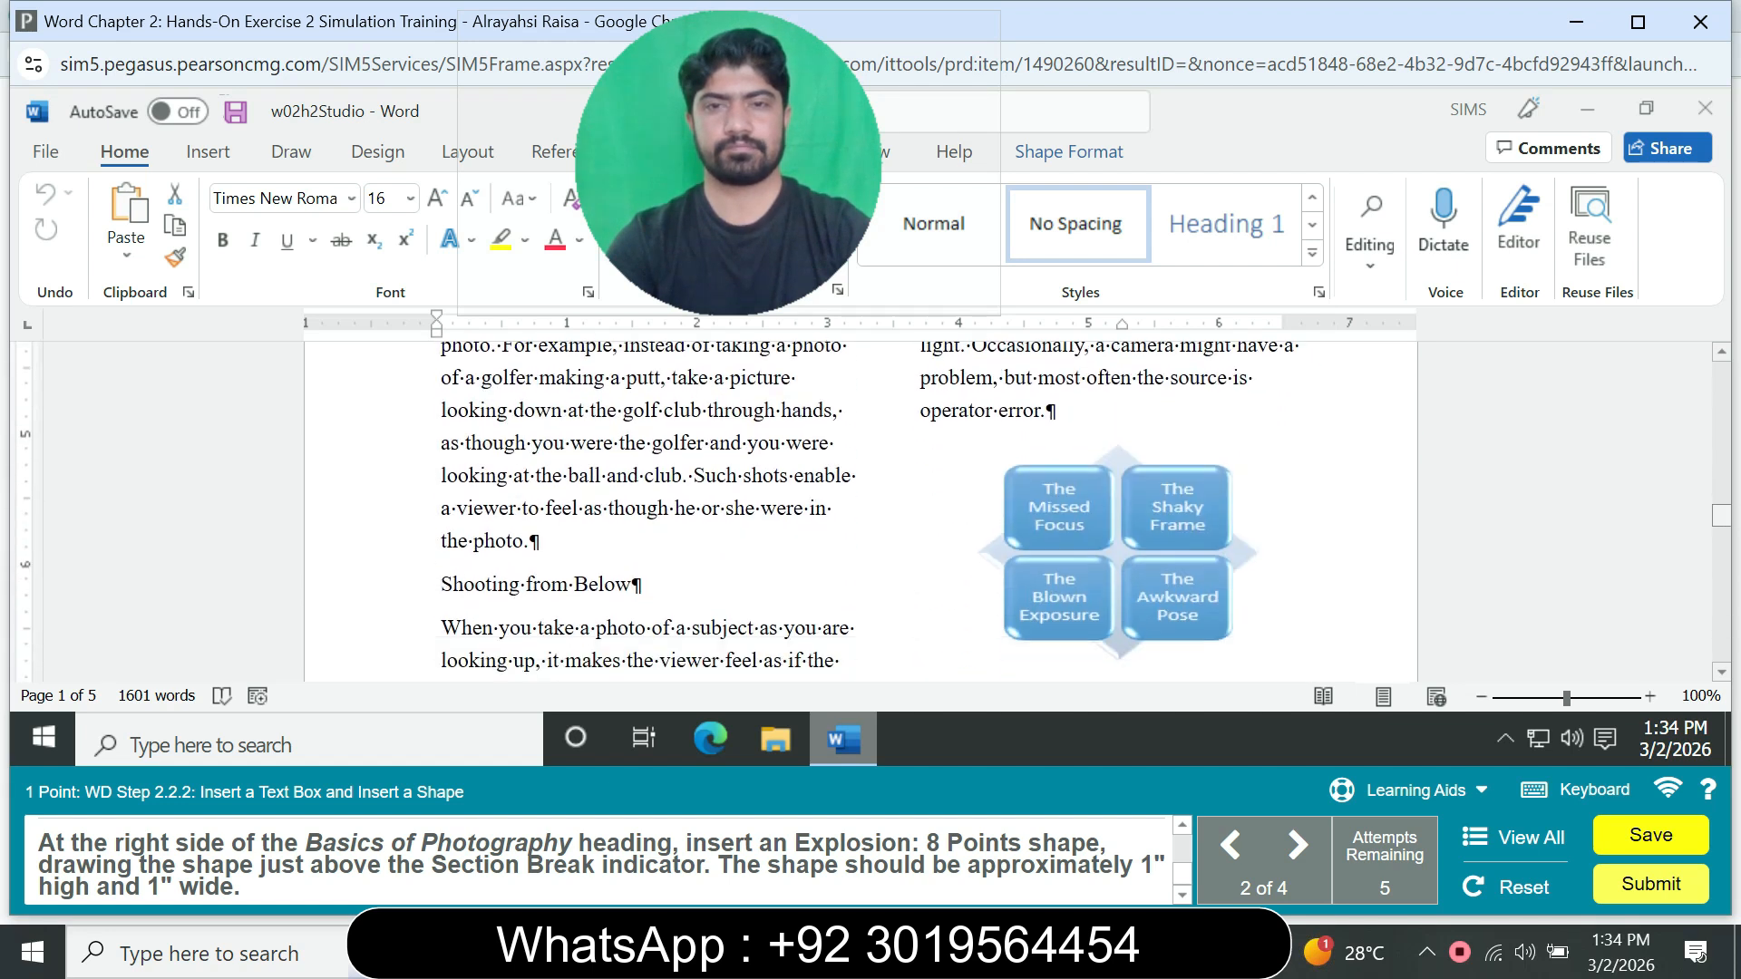
{"action": "scroll", "coordinate": [861, 511], "scroll_direction": "down", "scroll_amount": 10}
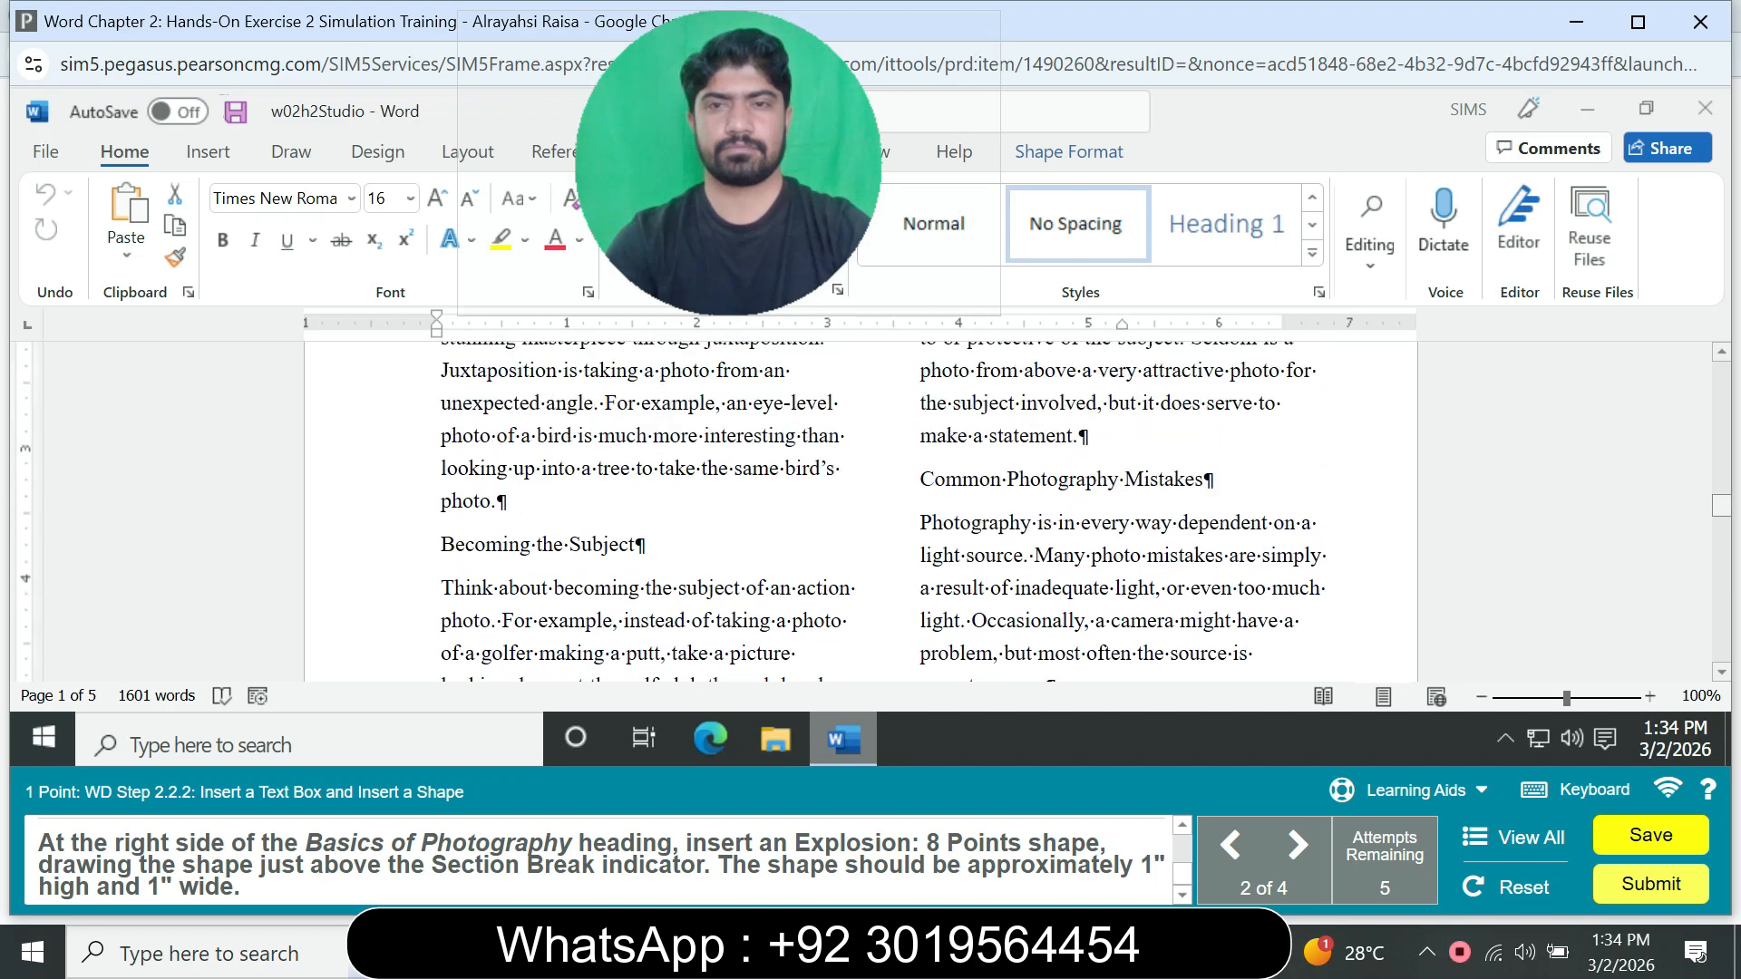
{"action": "scroll", "coordinate": [860, 512], "scroll_direction": "down", "scroll_amount": 10}
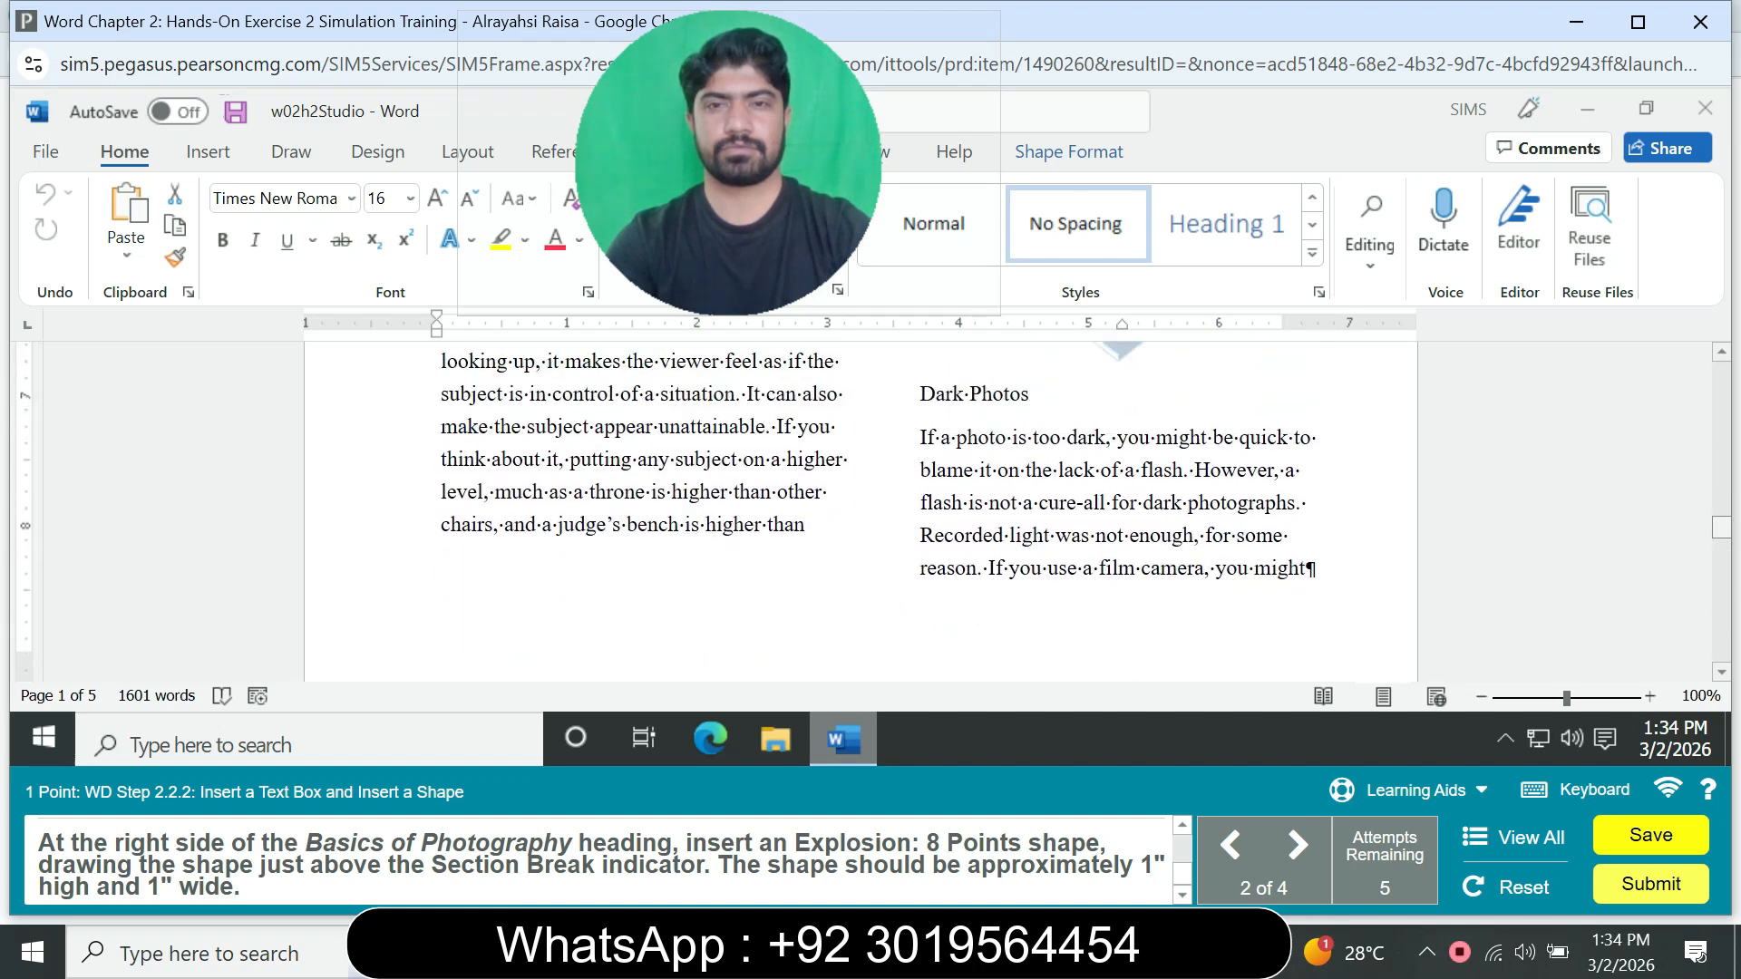
{"action": "scroll", "coordinate": [861, 511], "scroll_direction": "down", "scroll_amount": 4}
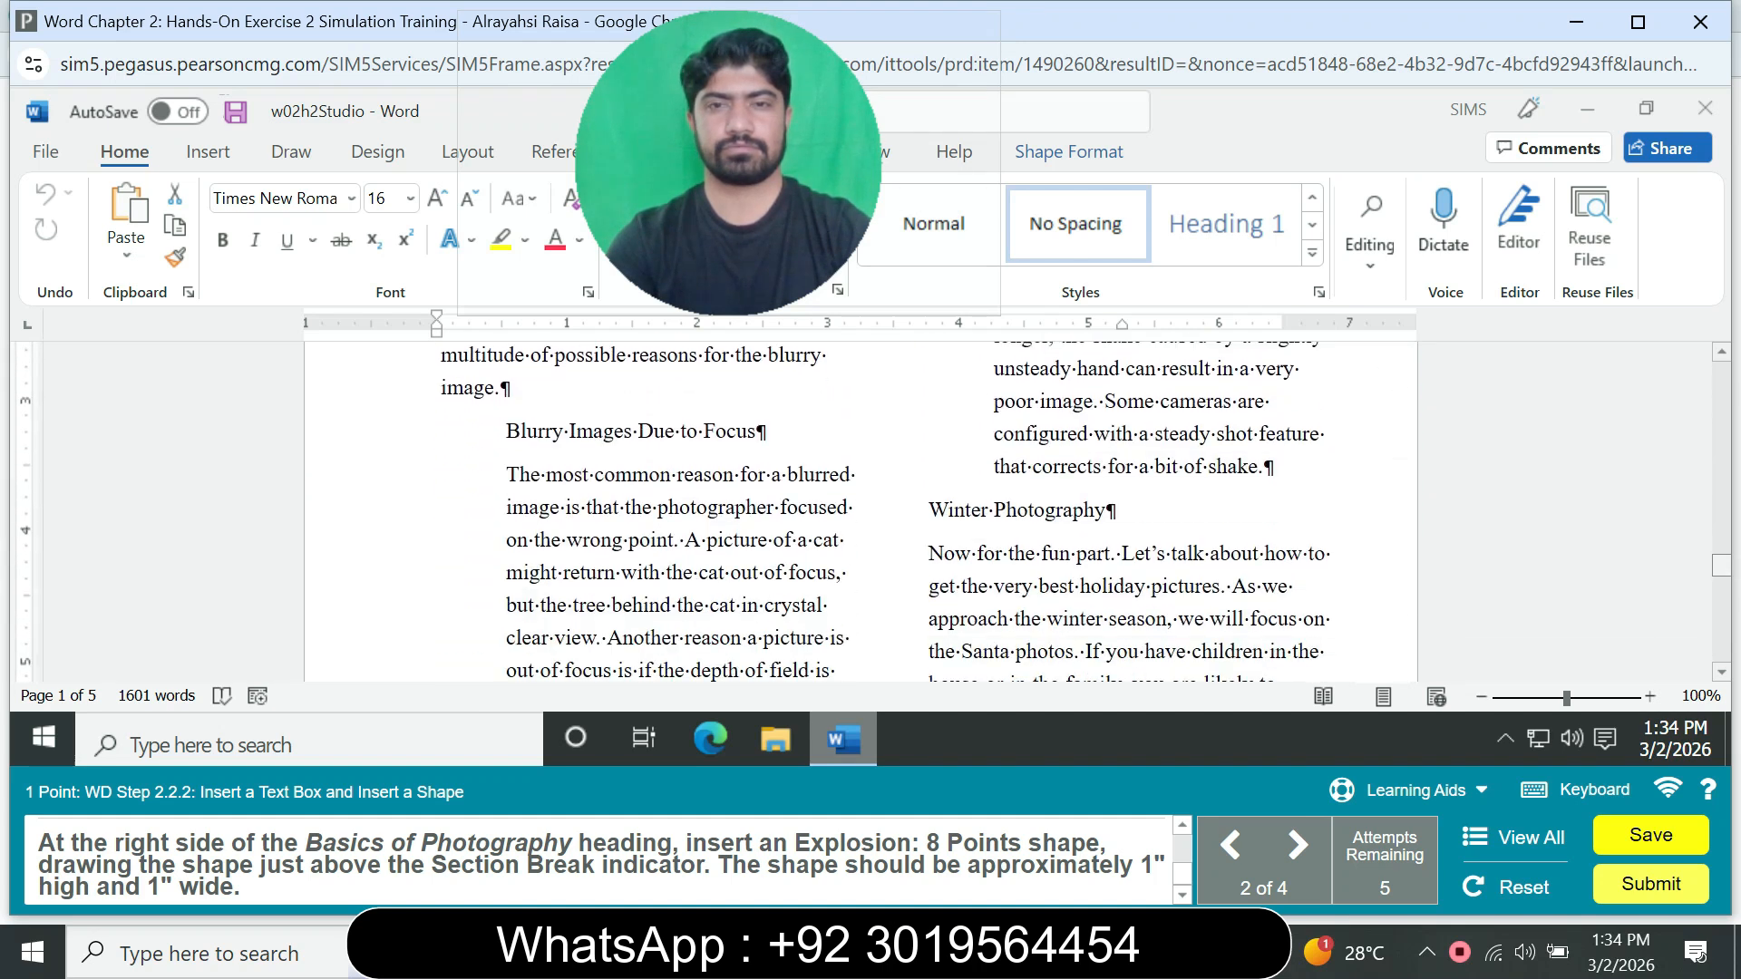
{"action": "scroll", "coordinate": [861, 511], "scroll_direction": "up", "scroll_amount": 2}
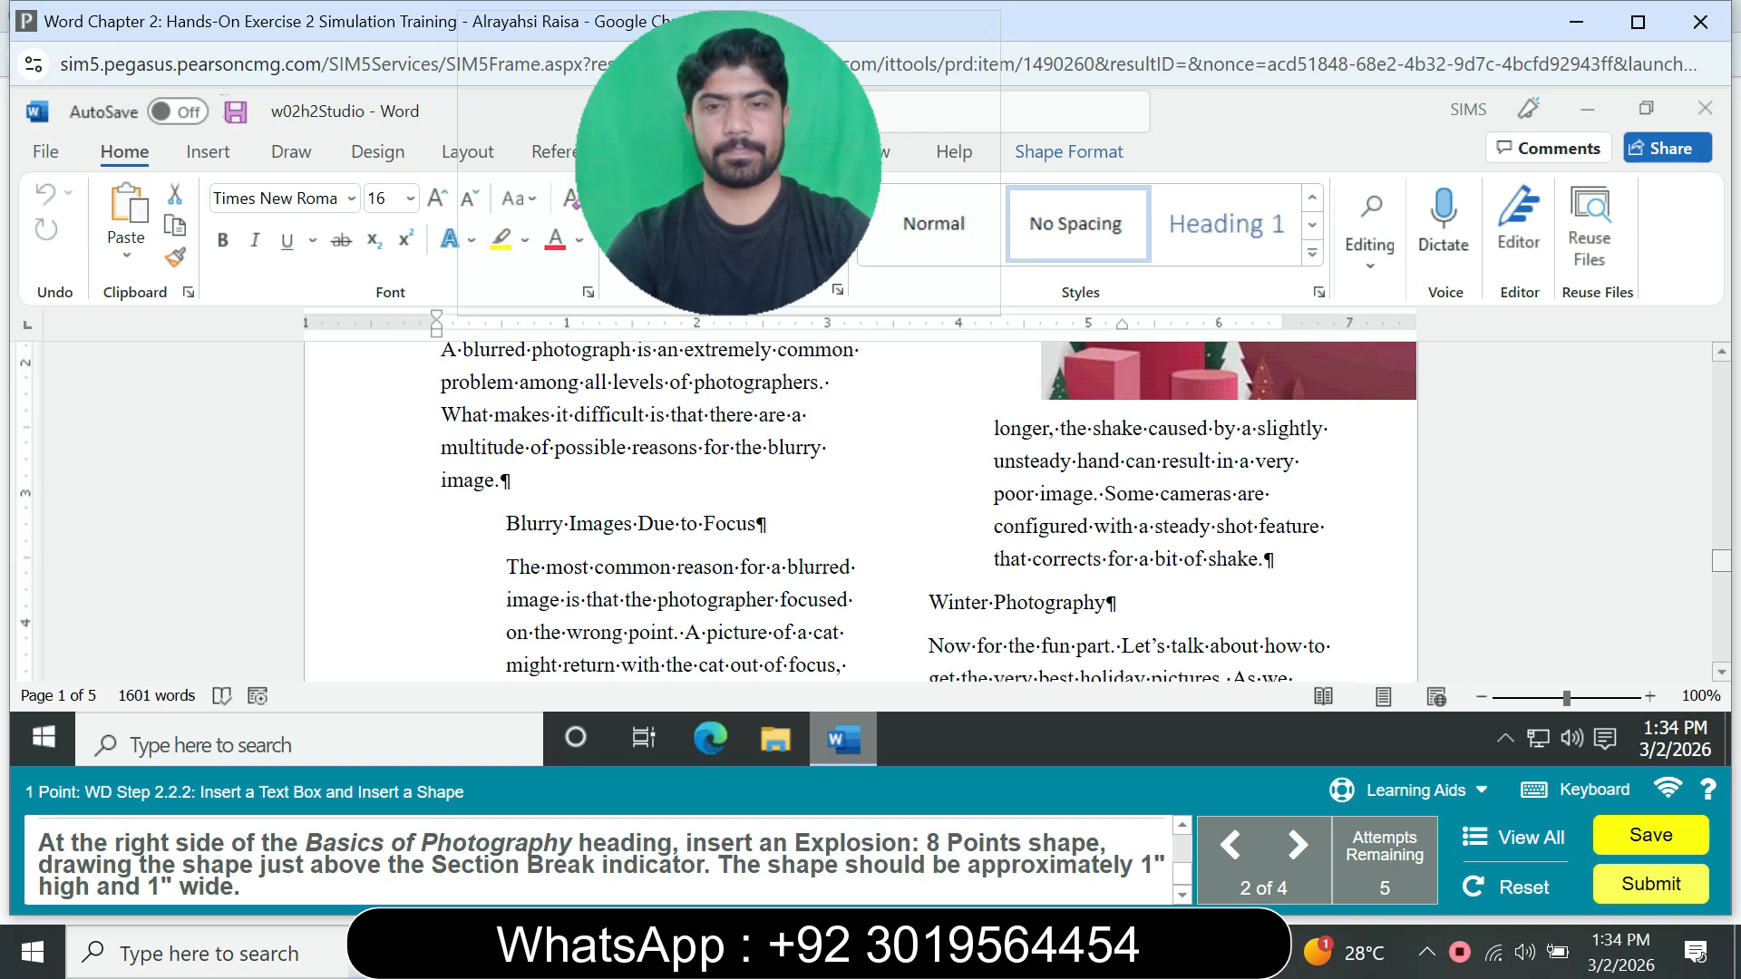
{"action": "scroll", "coordinate": [860, 512], "scroll_direction": "down", "scroll_amount": 4}
{"action": "scroll", "coordinate": [861, 511], "scroll_direction": "up", "scroll_amount": 2}
{"action": "scroll", "coordinate": [861, 511], "scroll_direction": "up", "scroll_amount": 1}
{"action": "scroll", "coordinate": [861, 511], "scroll_direction": "down", "scroll_amount": 10}
{"action": "scroll", "coordinate": [860, 511], "scroll_direction": "up", "scroll_amount": 4}
{"action": "scroll", "coordinate": [860, 512], "scroll_direction": "down", "scroll_amount": 4}
{"action": "scroll", "coordinate": [861, 511], "scroll_direction": "up", "scroll_amount": 6}
{"action": "scroll", "coordinate": [860, 511], "scroll_direction": "up", "scroll_amount": 10}
{"action": "scroll", "coordinate": [860, 511], "scroll_direction": "down", "scroll_amount": 3}
{"action": "scroll", "coordinate": [860, 511], "scroll_direction": "down", "scroll_amount": 4}
{"action": "scroll", "coordinate": [860, 511], "scroll_direction": "up", "scroll_amount": 7}
{"action": "scroll", "coordinate": [861, 511], "scroll_direction": "down", "scroll_amount": 4}
{"action": "scroll", "coordinate": [860, 511], "scroll_direction": "down", "scroll_amount": 6}
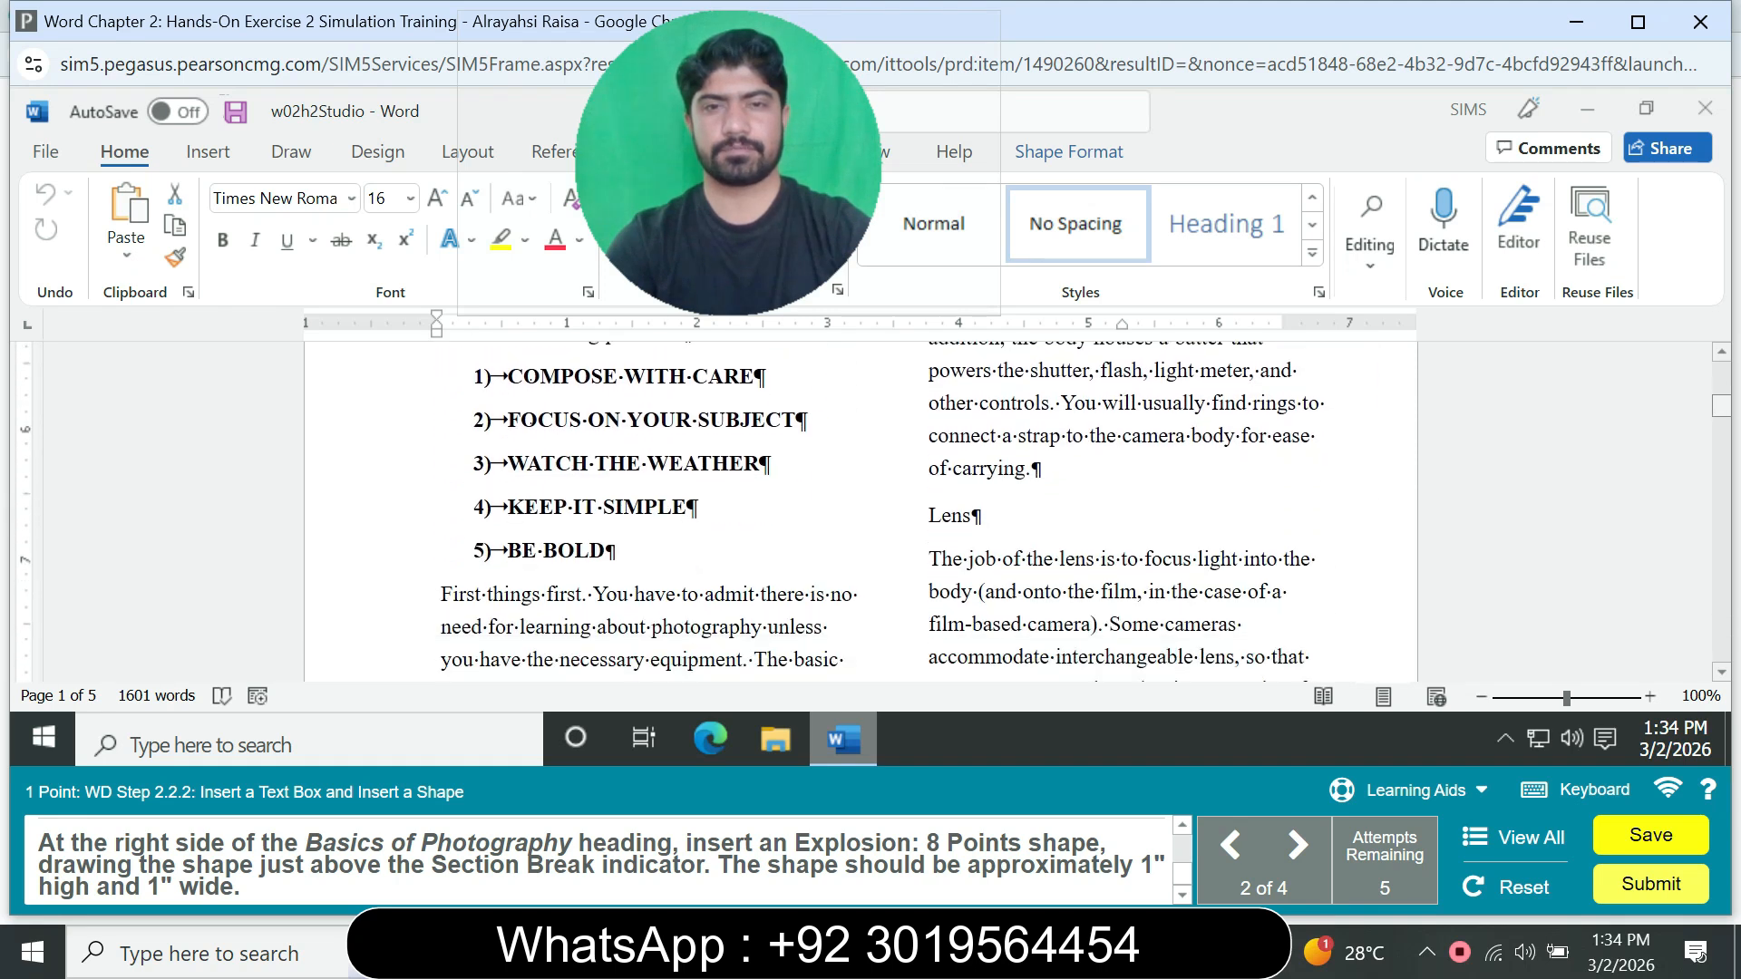
{"action": "scroll", "coordinate": [860, 511], "scroll_direction": "down", "scroll_amount": 8}
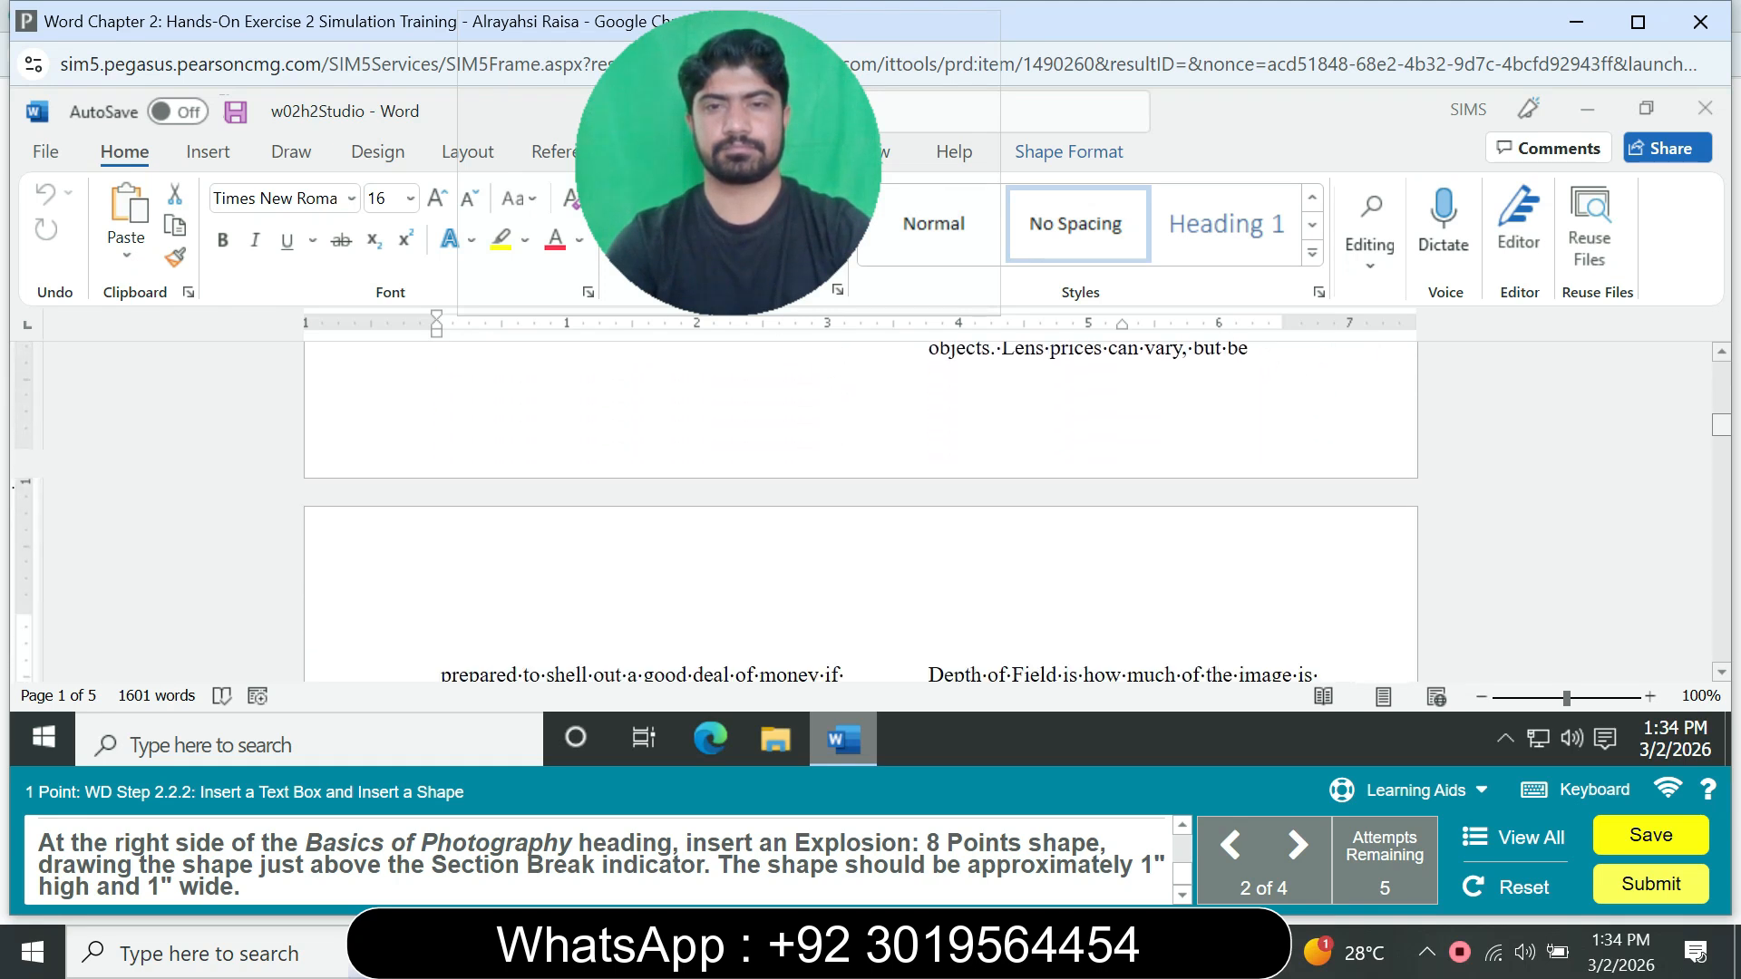
{"action": "scroll", "coordinate": [861, 512], "scroll_direction": "down", "scroll_amount": 5}
{"action": "scroll", "coordinate": [860, 511], "scroll_direction": "down", "scroll_amount": 3}
{"action": "scroll", "coordinate": [860, 512], "scroll_direction": "down", "scroll_amount": 3}
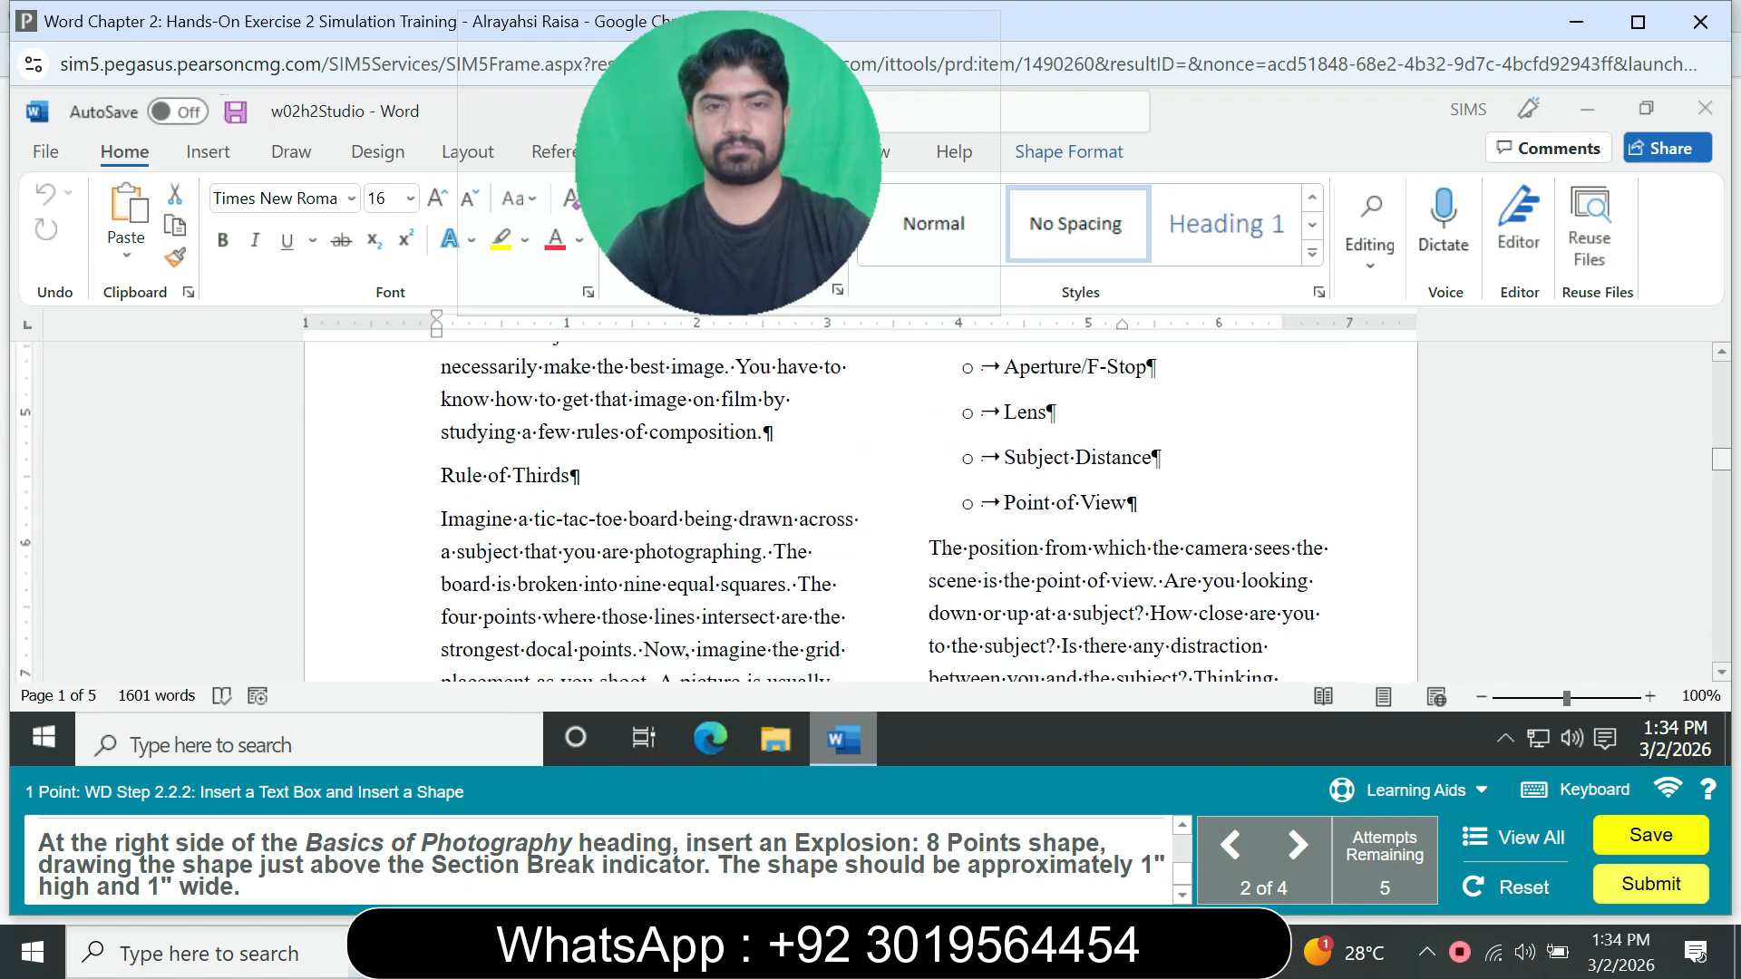
{"action": "scroll", "coordinate": [860, 511], "scroll_direction": "down", "scroll_amount": 9}
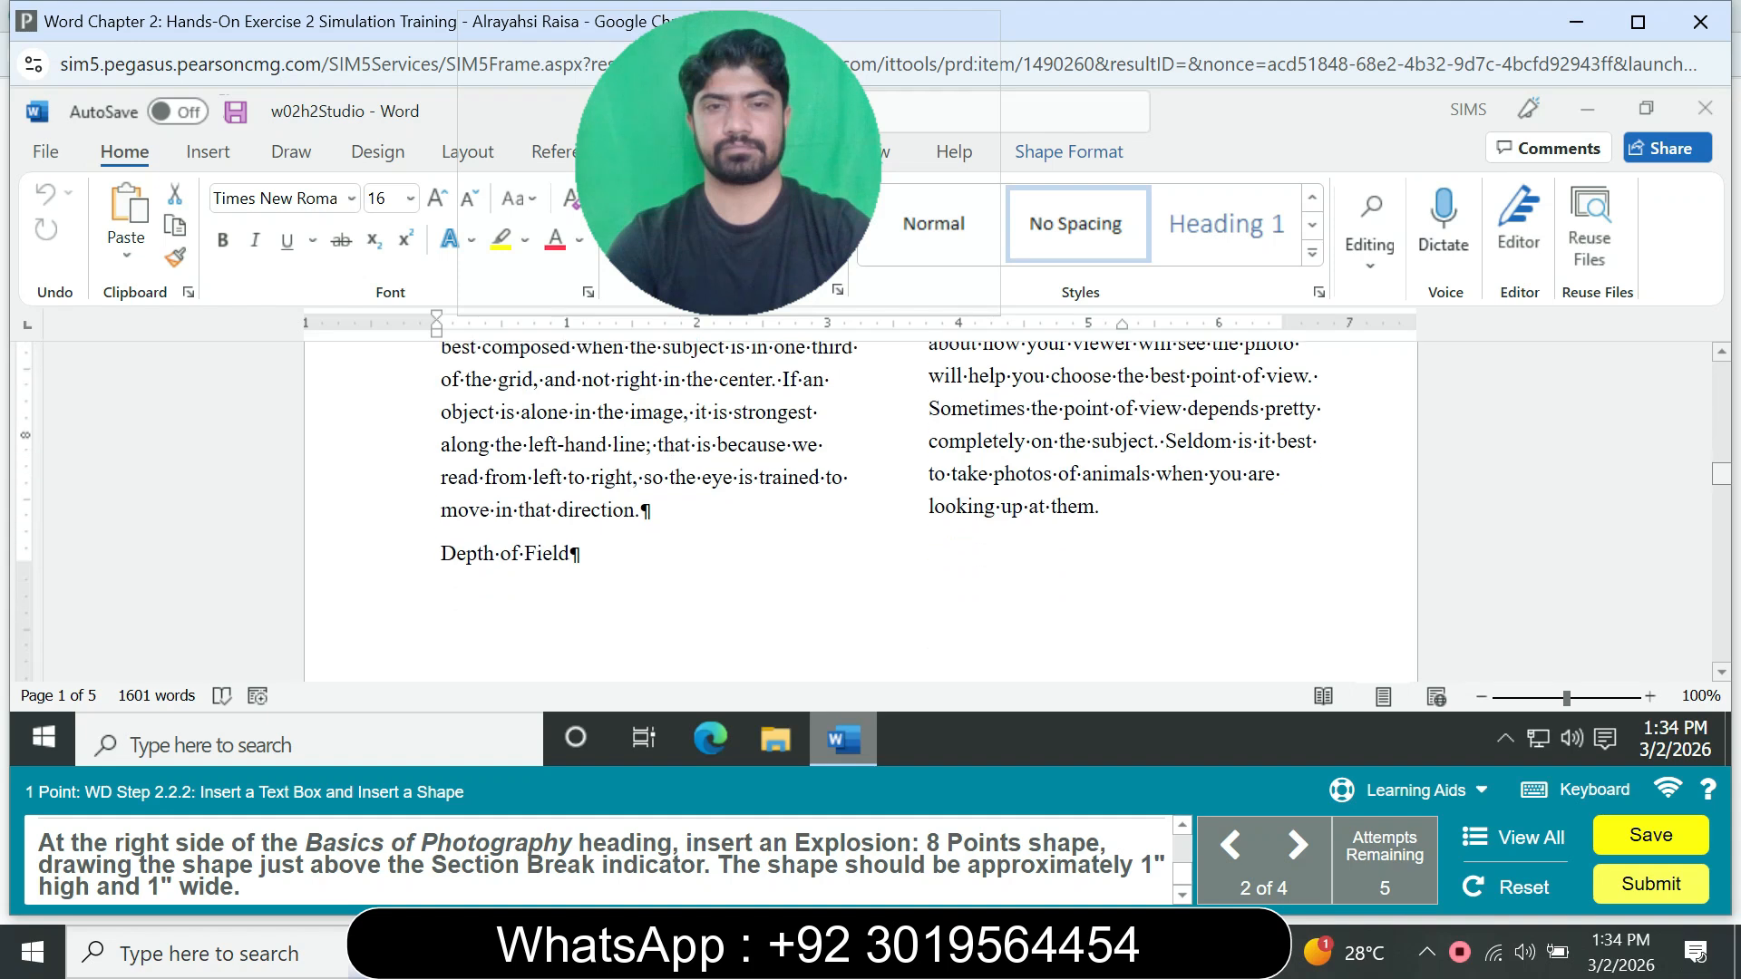
{"action": "scroll", "coordinate": [860, 511], "scroll_direction": "down", "scroll_amount": 8}
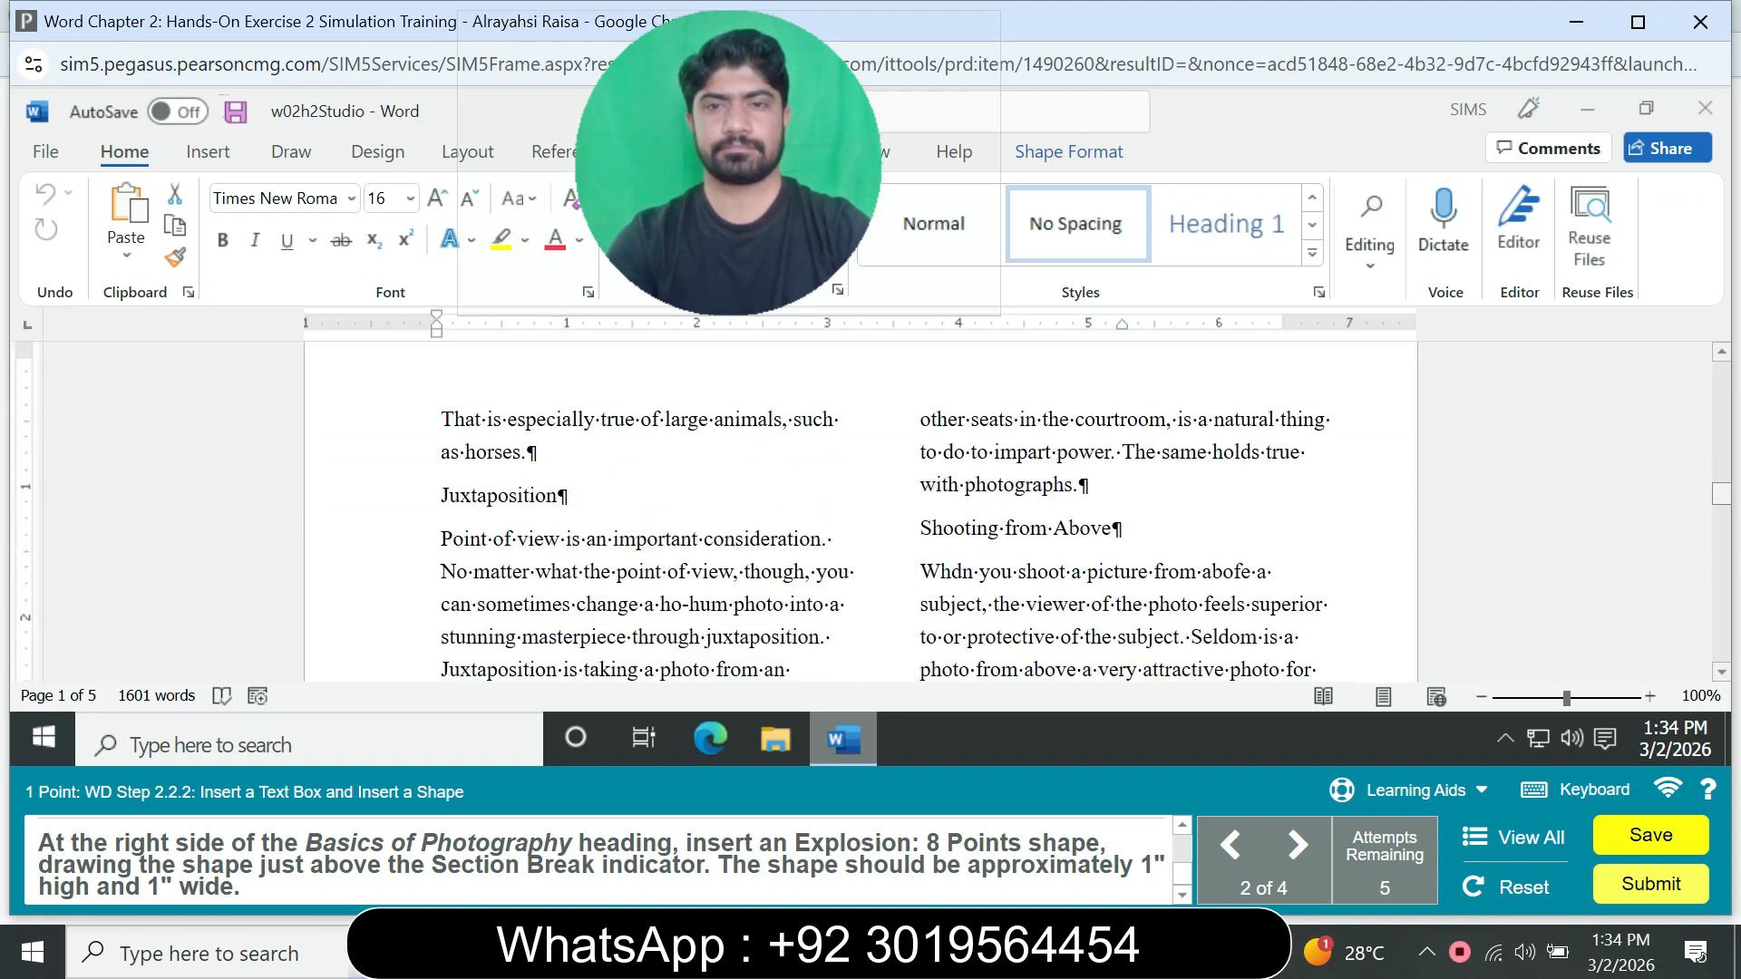
{"action": "scroll", "coordinate": [860, 511], "scroll_direction": "down", "scroll_amount": 6}
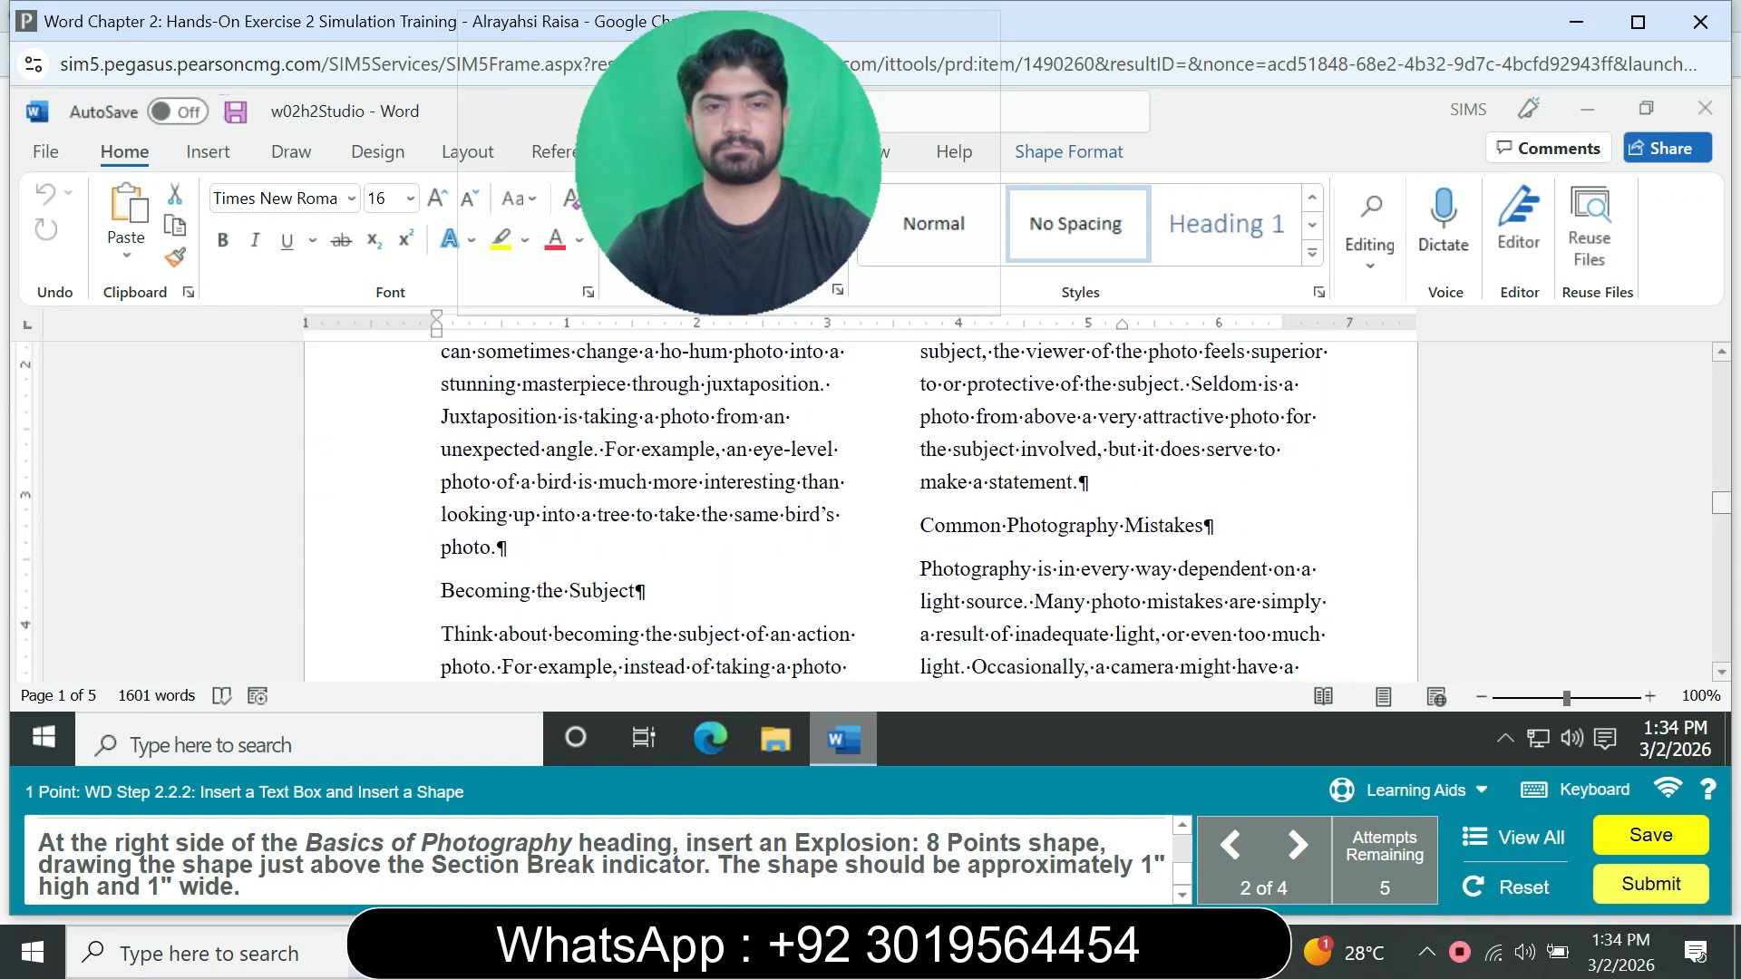
{"action": "scroll", "coordinate": [861, 512], "scroll_direction": "down", "scroll_amount": 4}
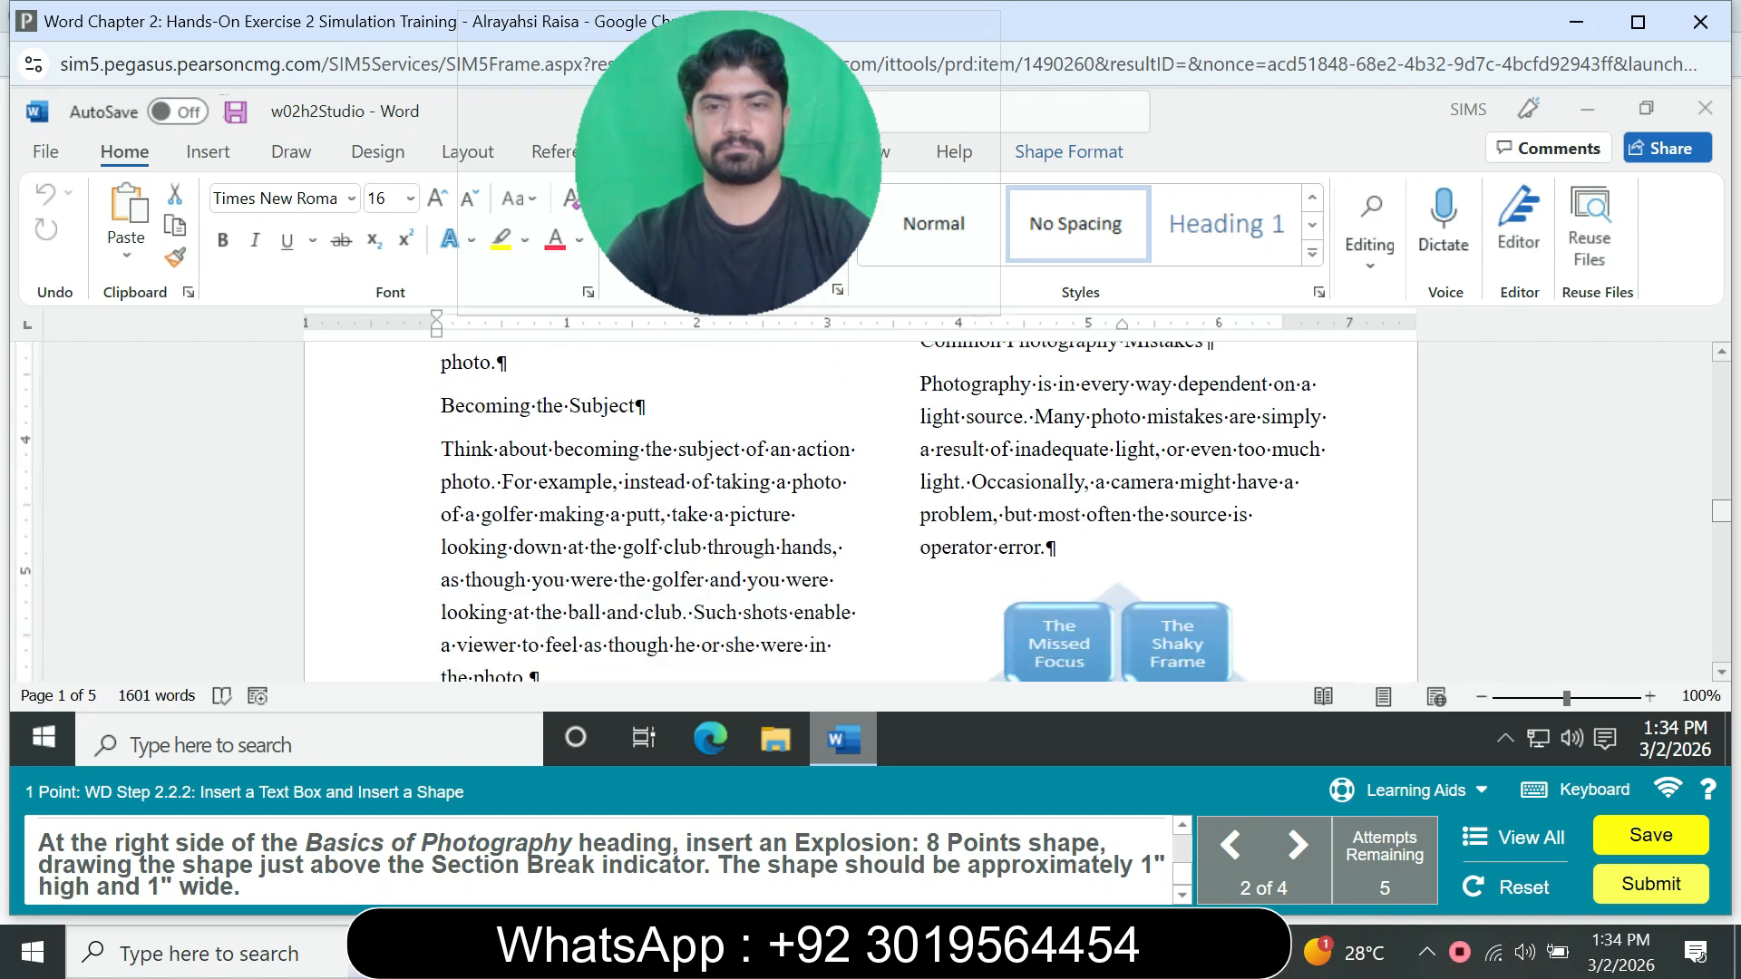
{"action": "scroll", "coordinate": [860, 511], "scroll_direction": "down", "scroll_amount": 5}
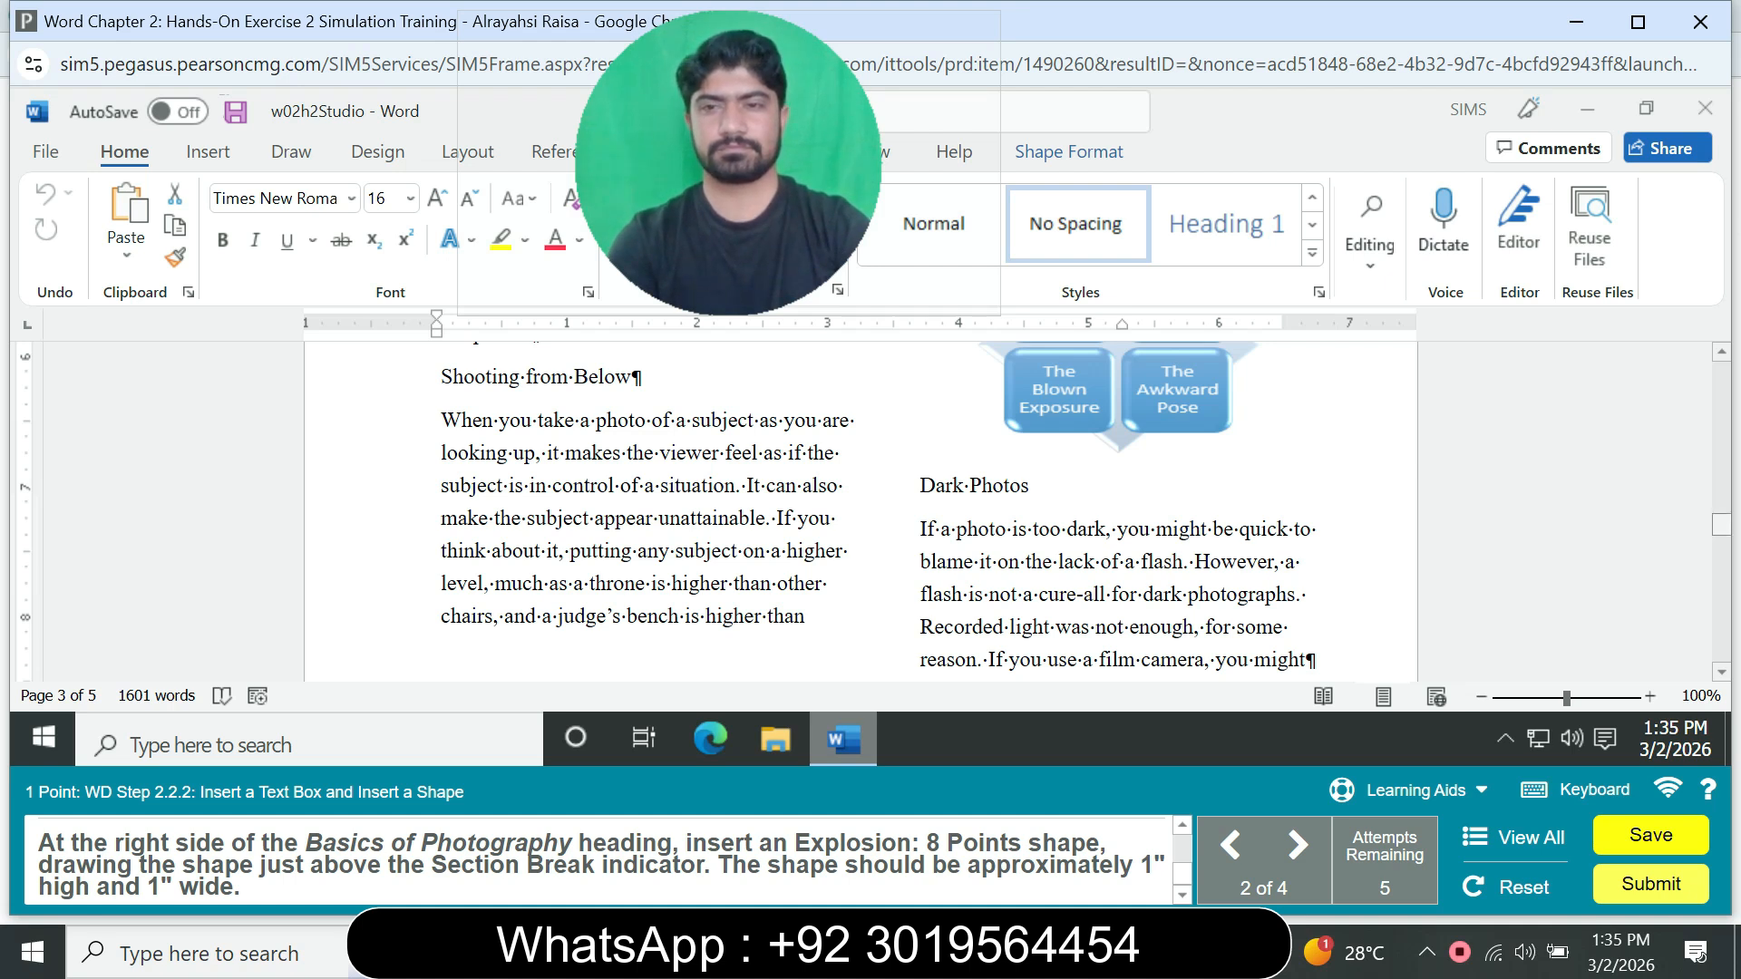
{"action": "scroll", "coordinate": [871, 508], "scroll_direction": "down", "scroll_amount": 5}
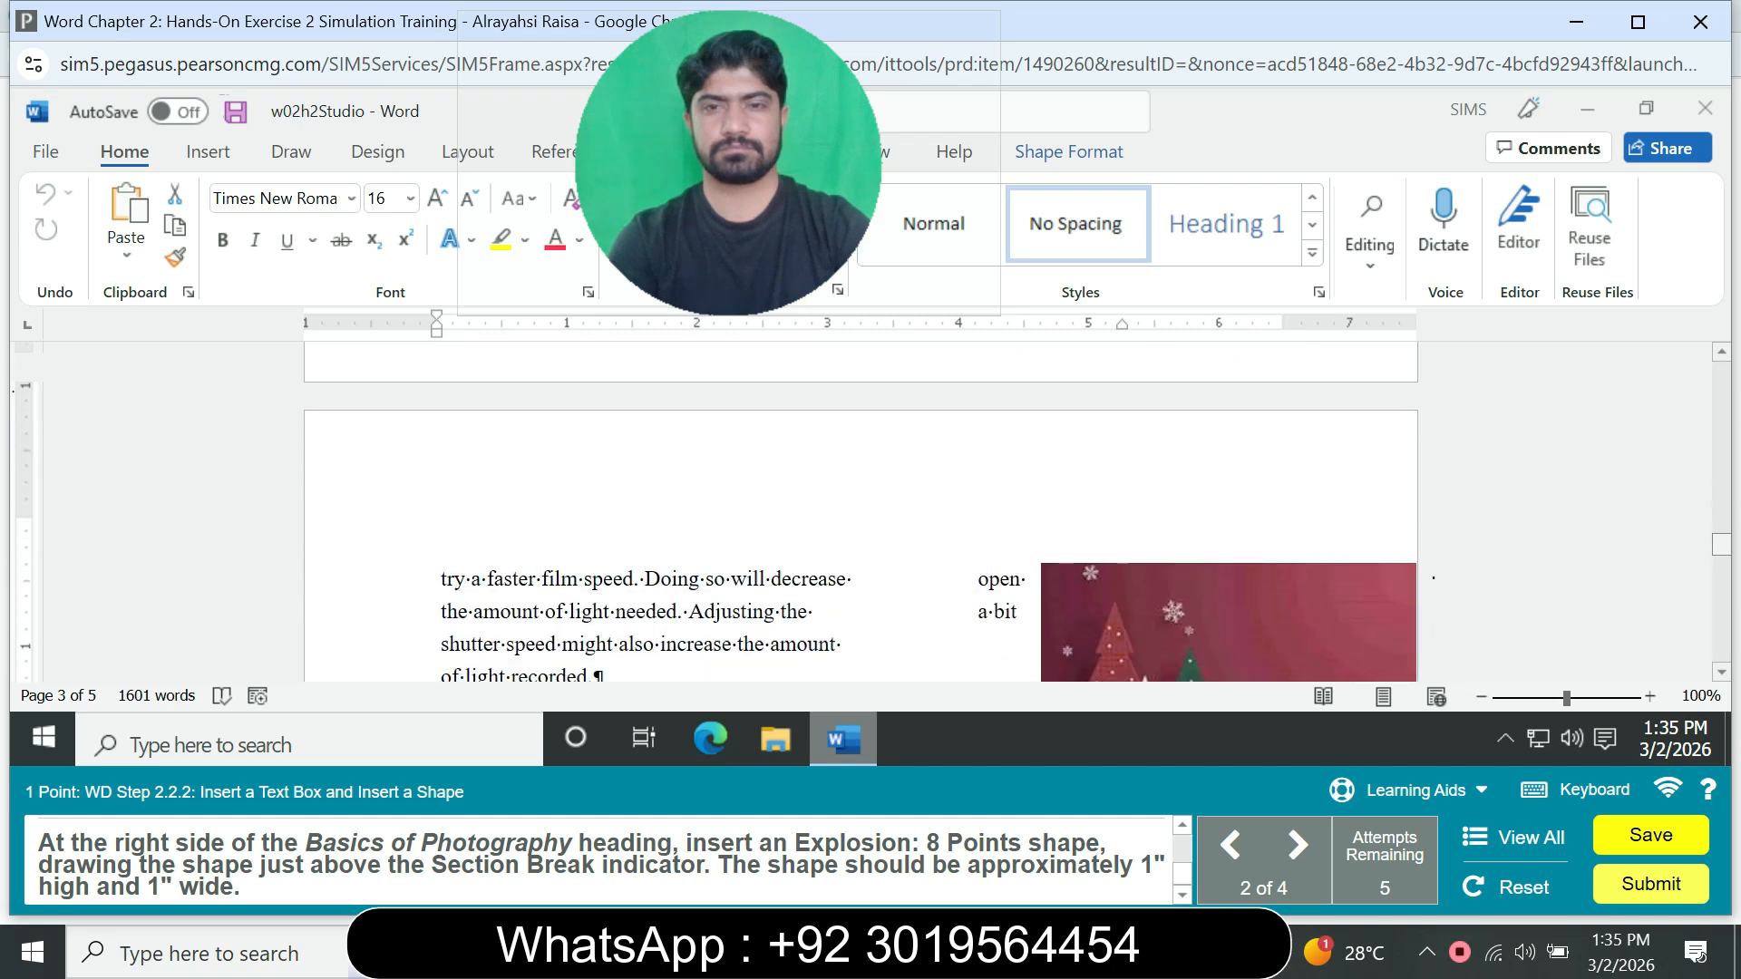
{"action": "scroll", "coordinate": [871, 508], "scroll_direction": "down", "scroll_amount": 2}
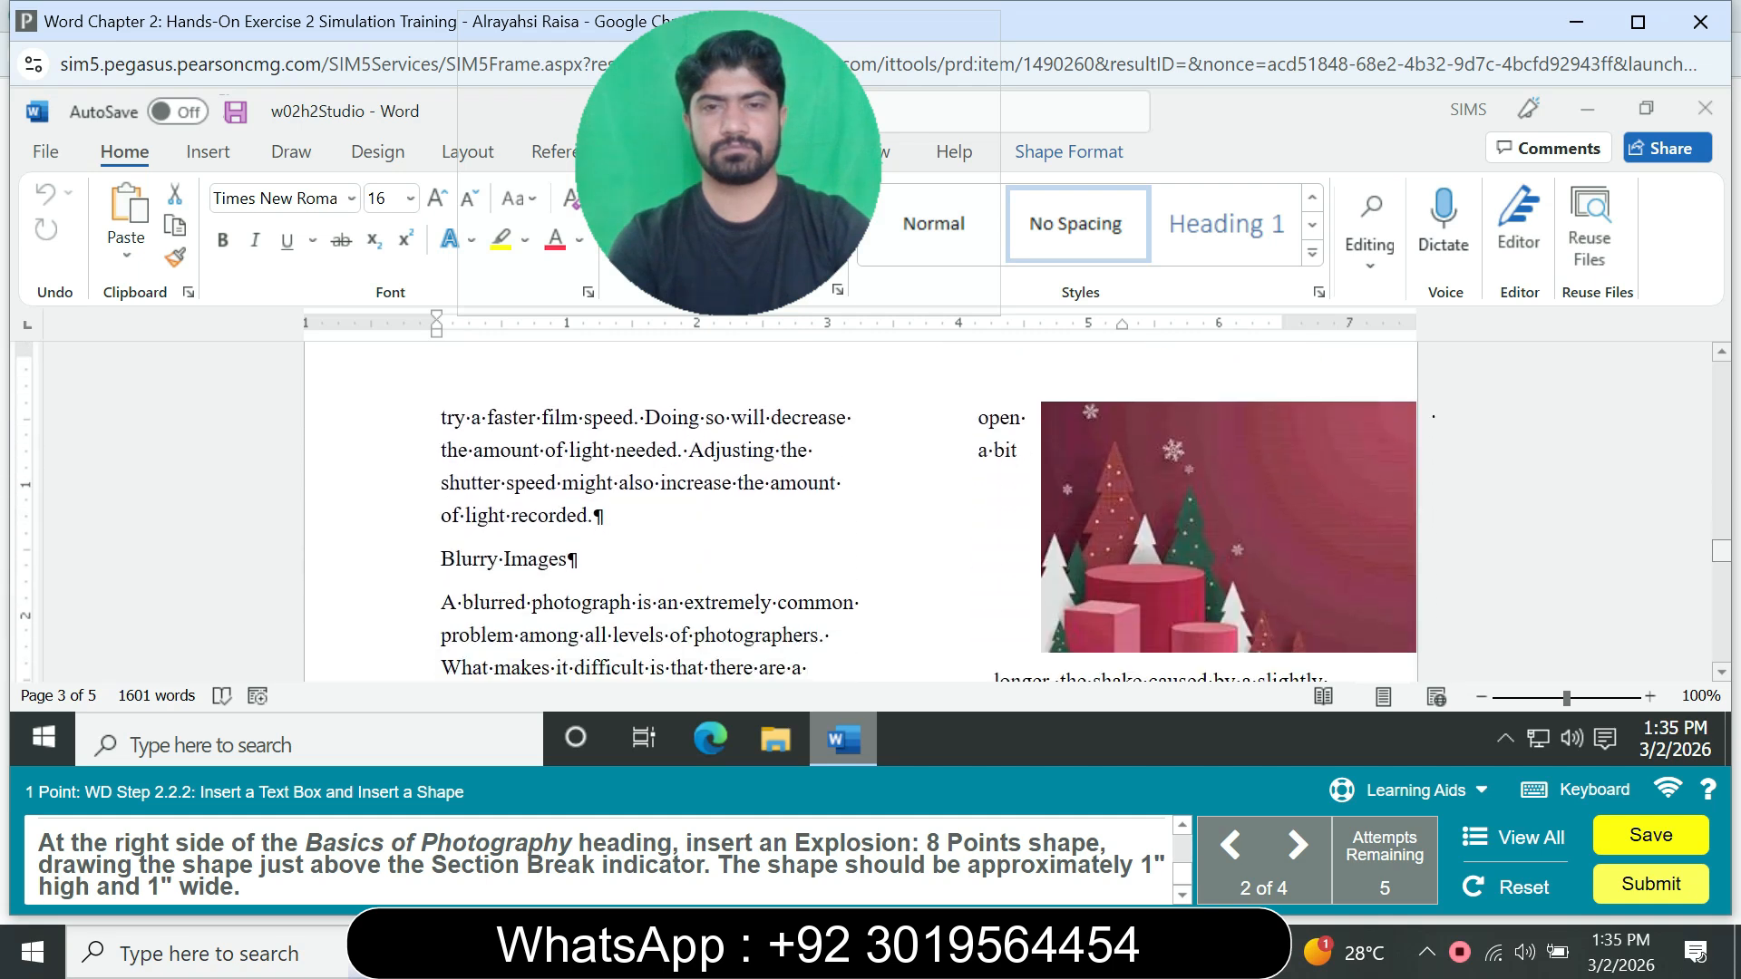
{"action": "scroll", "coordinate": [870, 508], "scroll_direction": "down", "scroll_amount": 2}
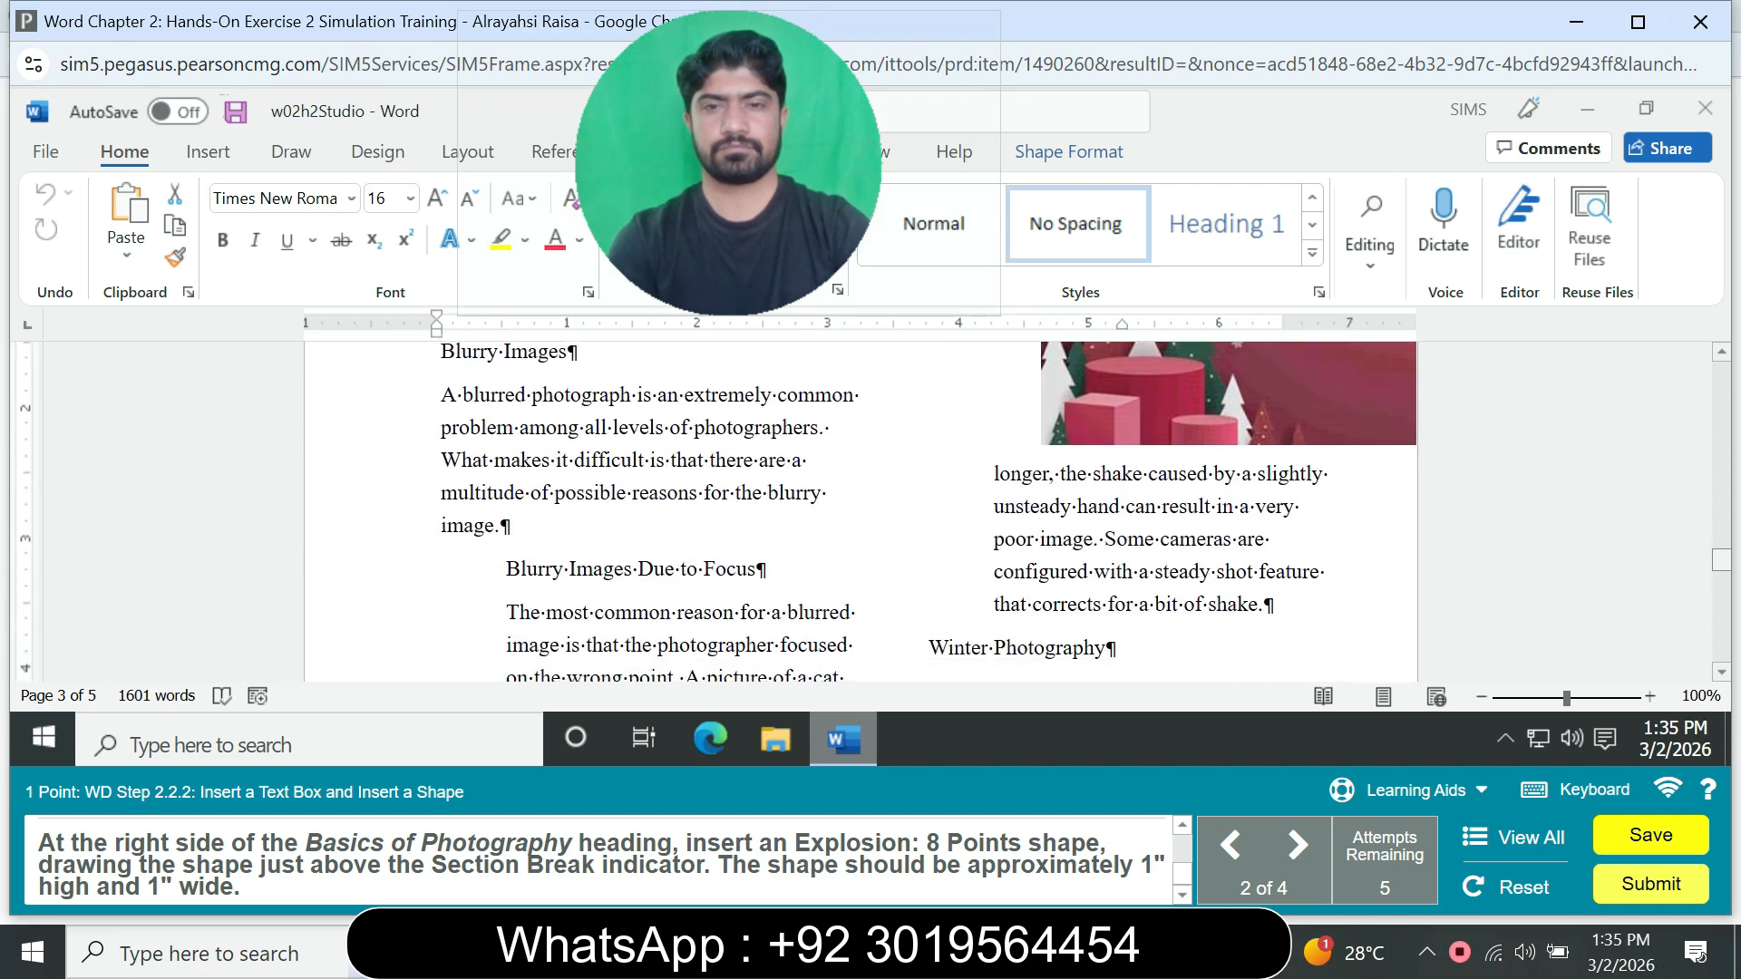
{"action": "scroll", "coordinate": [871, 508], "scroll_direction": "down", "scroll_amount": 3}
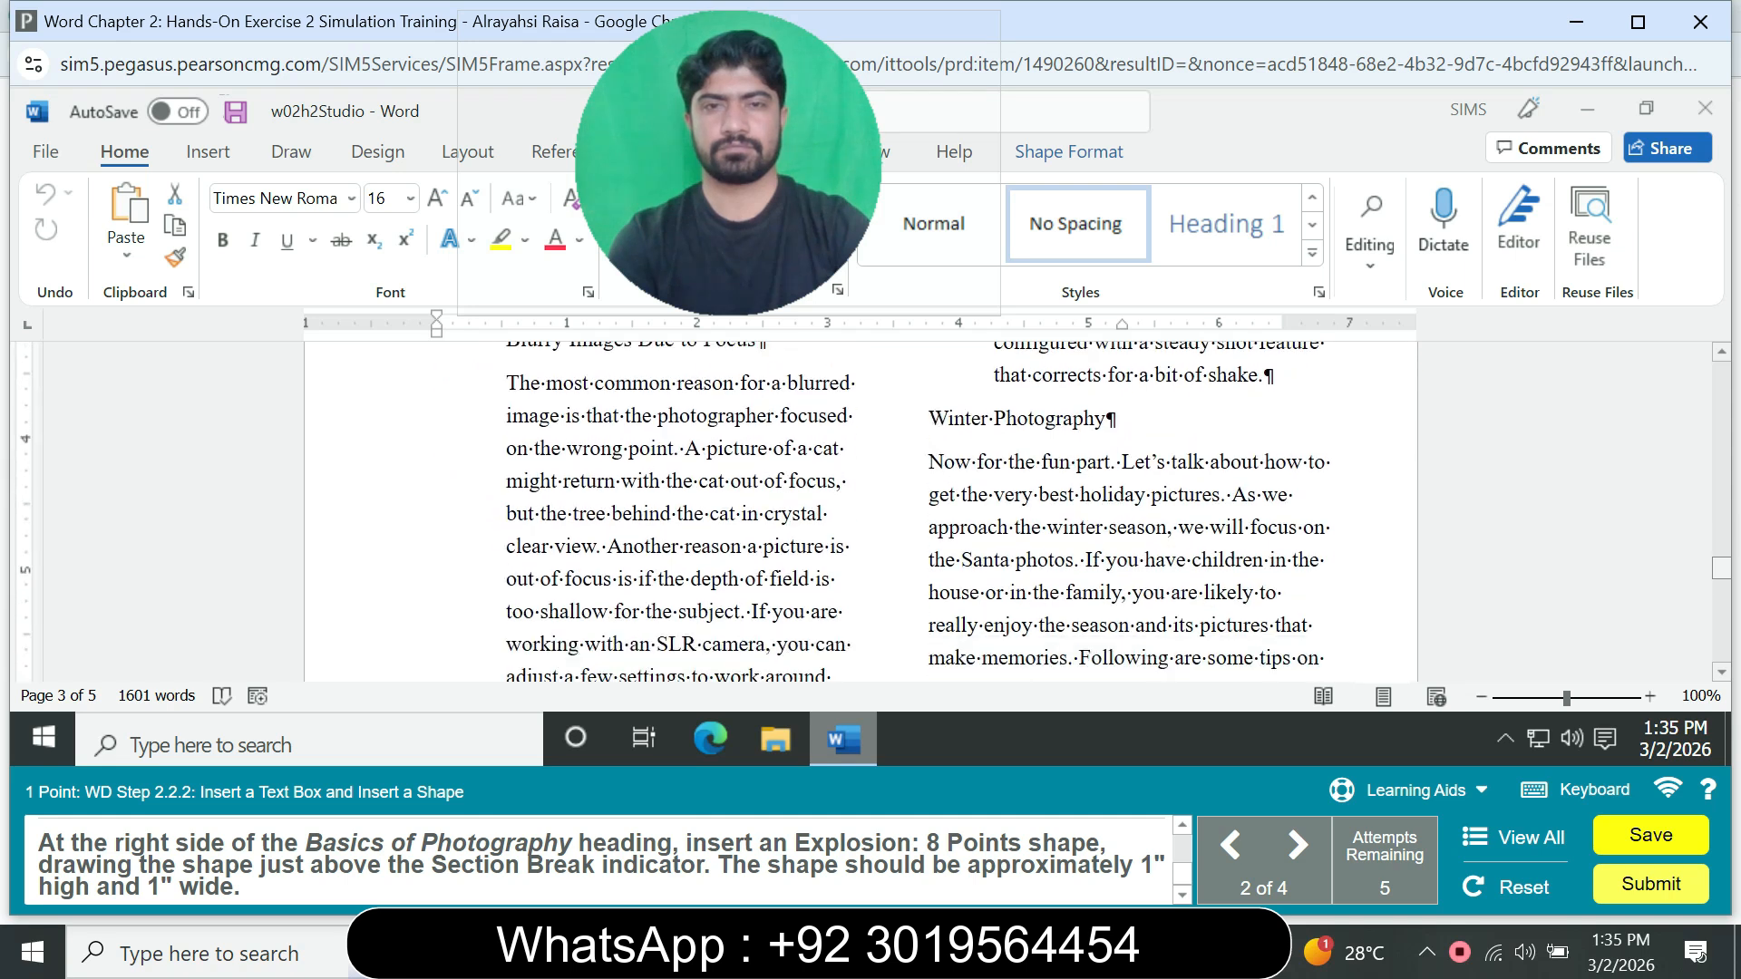
{"action": "scroll", "coordinate": [870, 507], "scroll_direction": "down", "scroll_amount": 4}
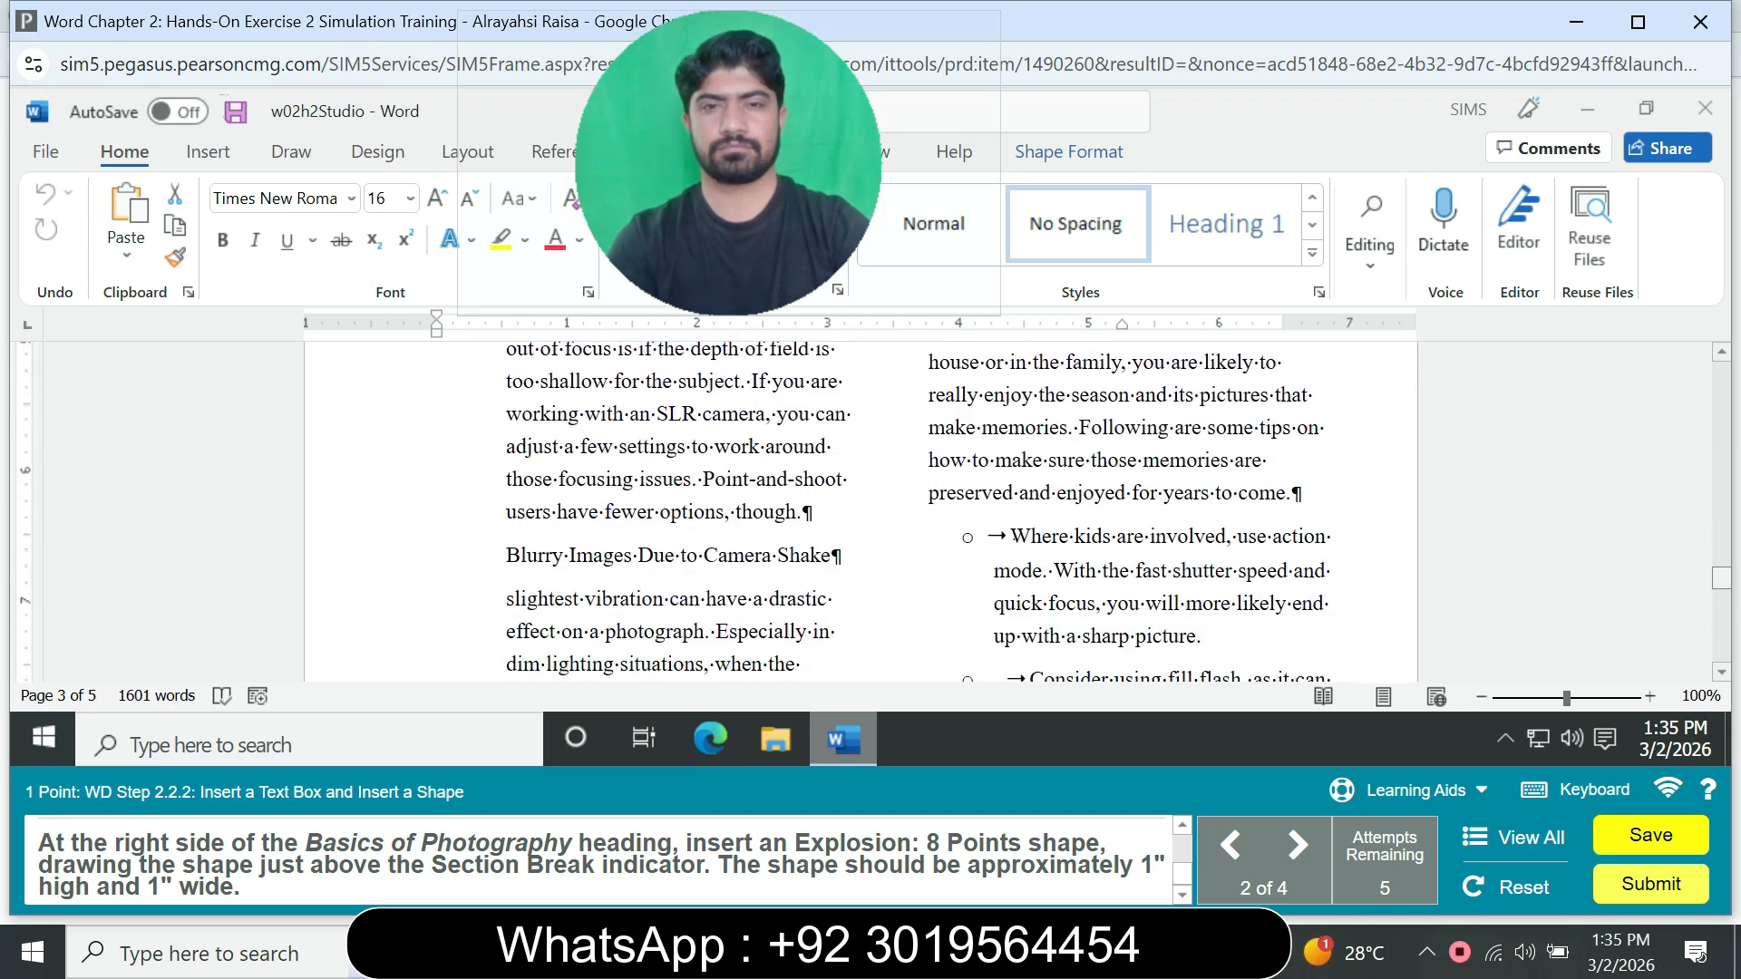
{"action": "scroll", "coordinate": [859, 508], "scroll_direction": "down", "scroll_amount": 5}
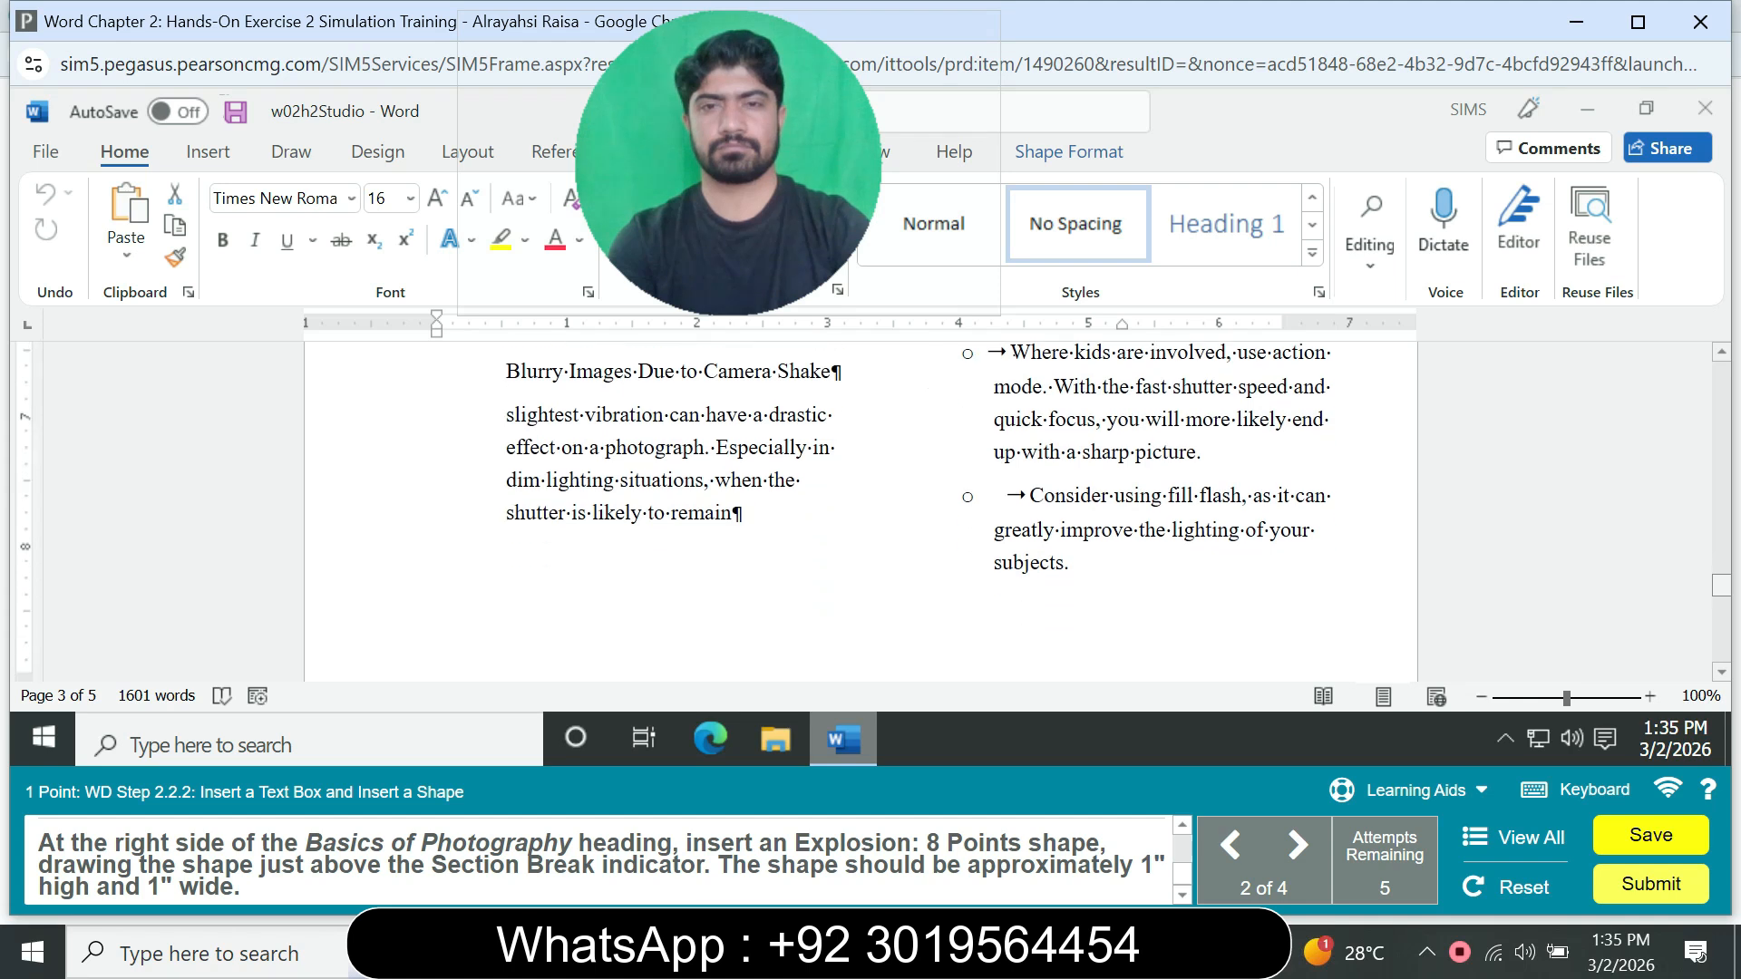
{"action": "scroll", "coordinate": [860, 508], "scroll_direction": "down", "scroll_amount": 10}
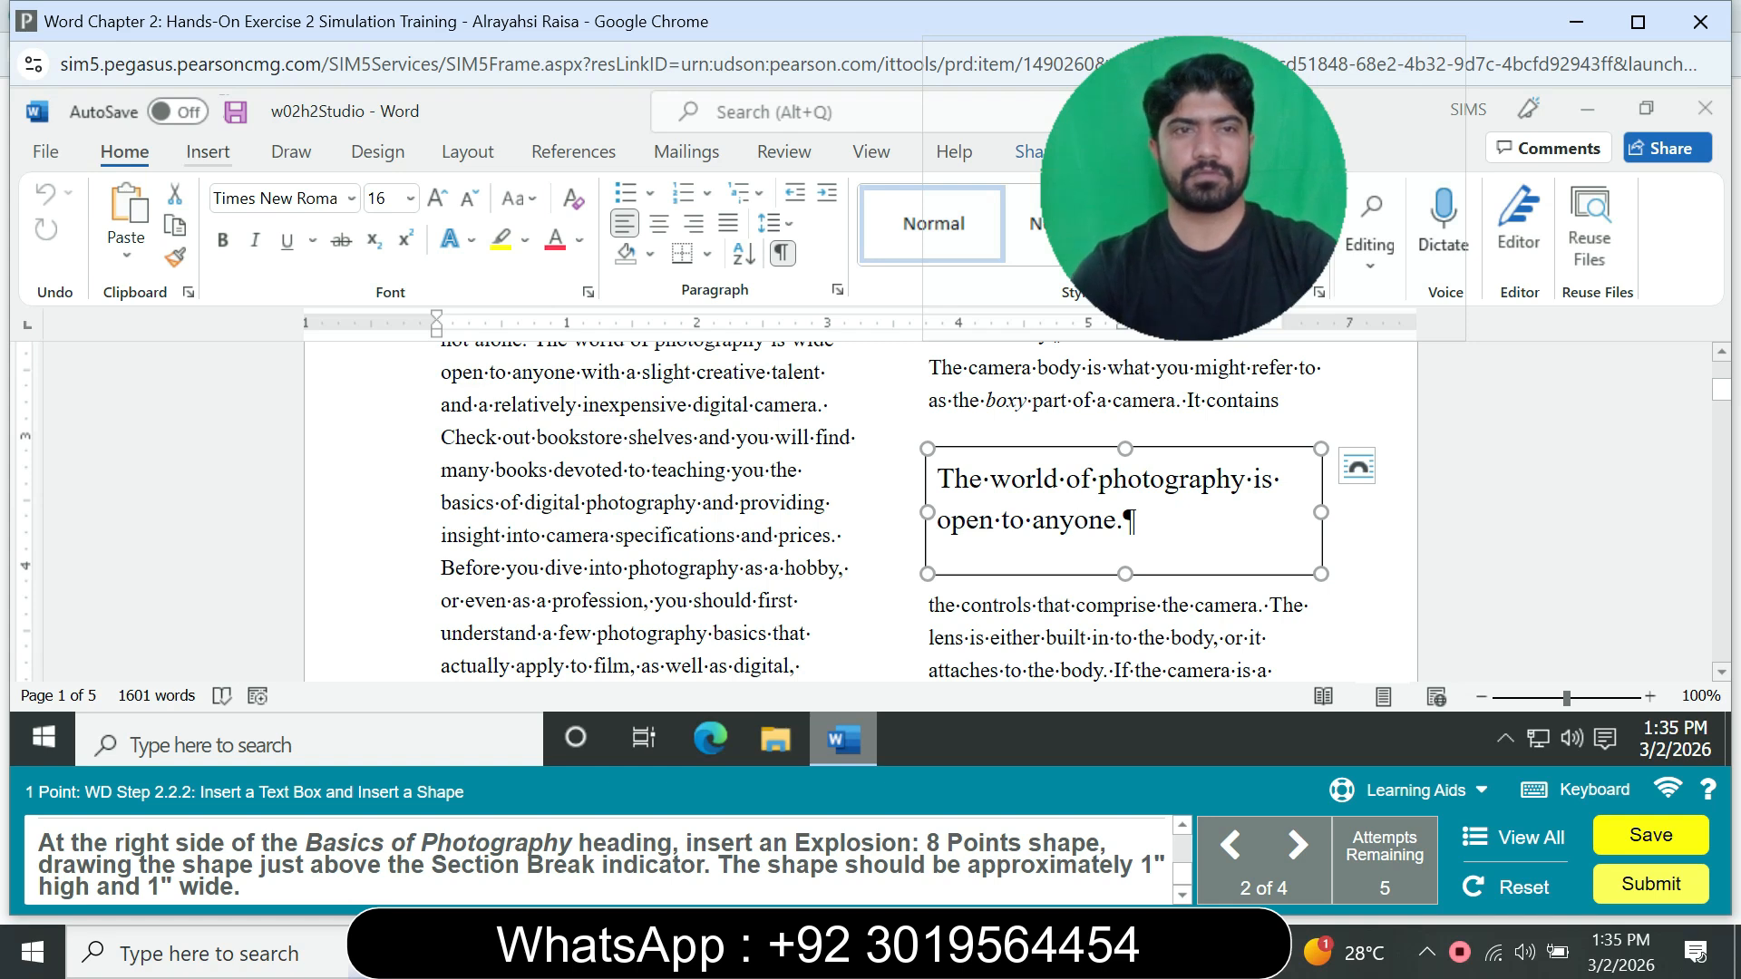
Step: Try to insert an Explosion: 8 Points shape while the text box area of page 1 is in view
{"action": "left_click", "coordinate": [208, 152]}
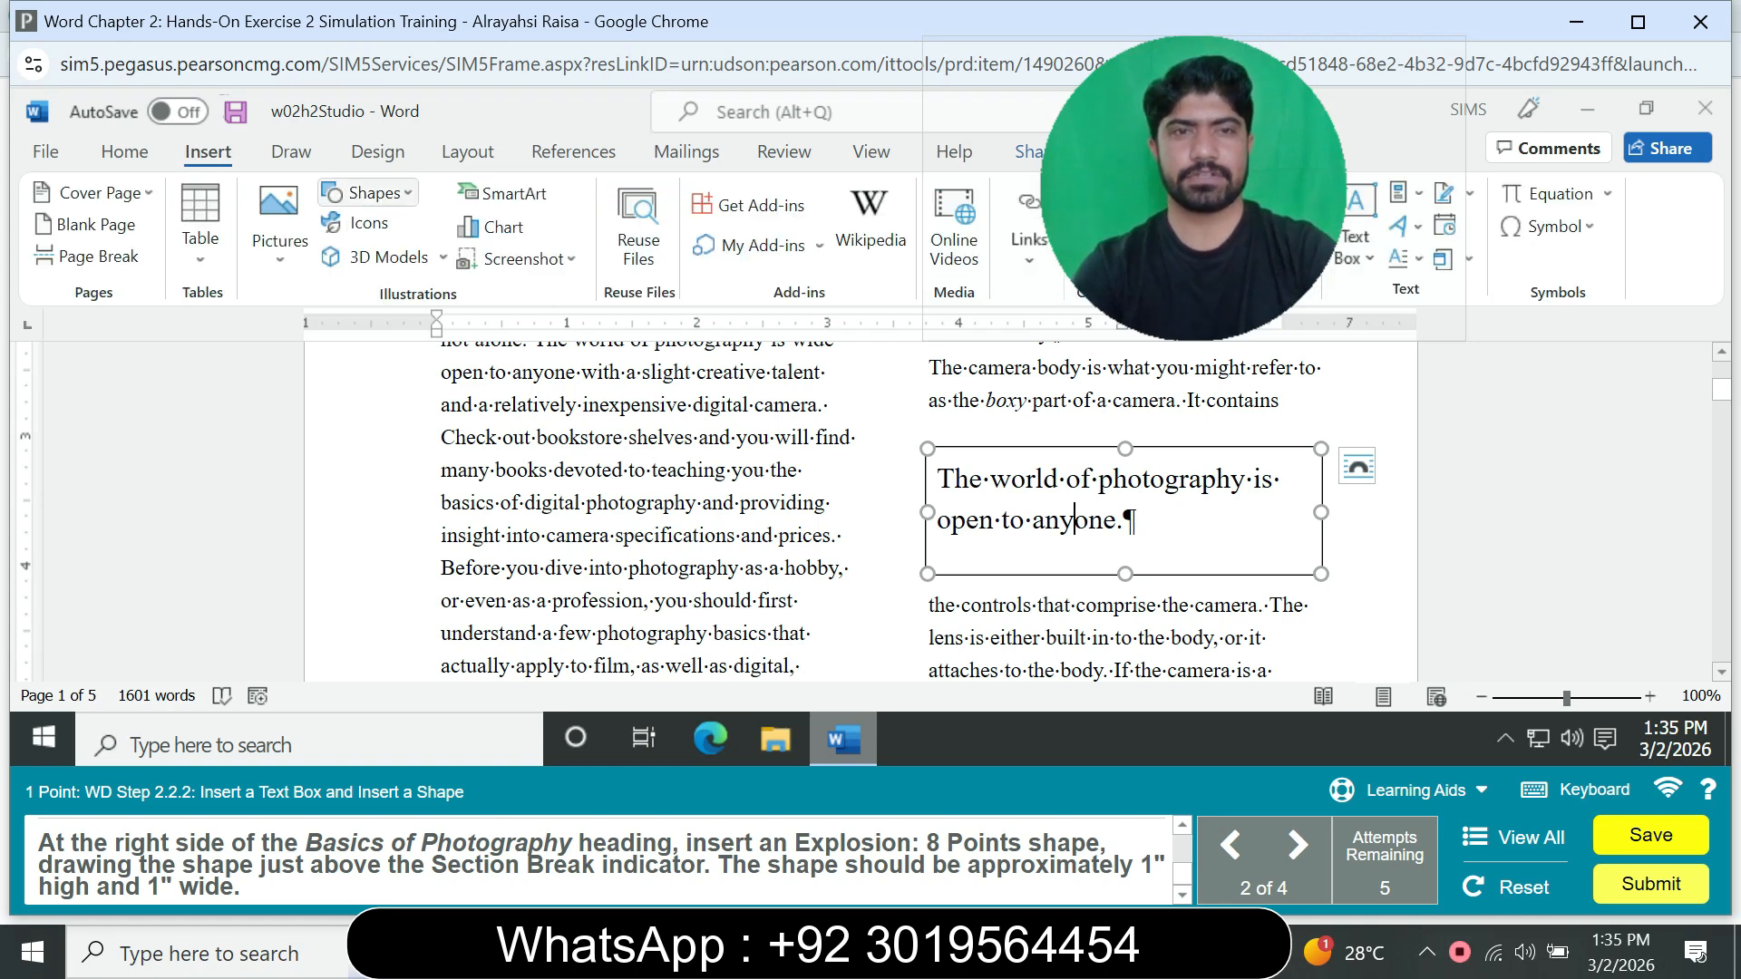
{"action": "left_click", "coordinate": [367, 192]}
{"action": "scroll", "coordinate": [662, 363], "scroll_direction": "down", "scroll_amount": 5}
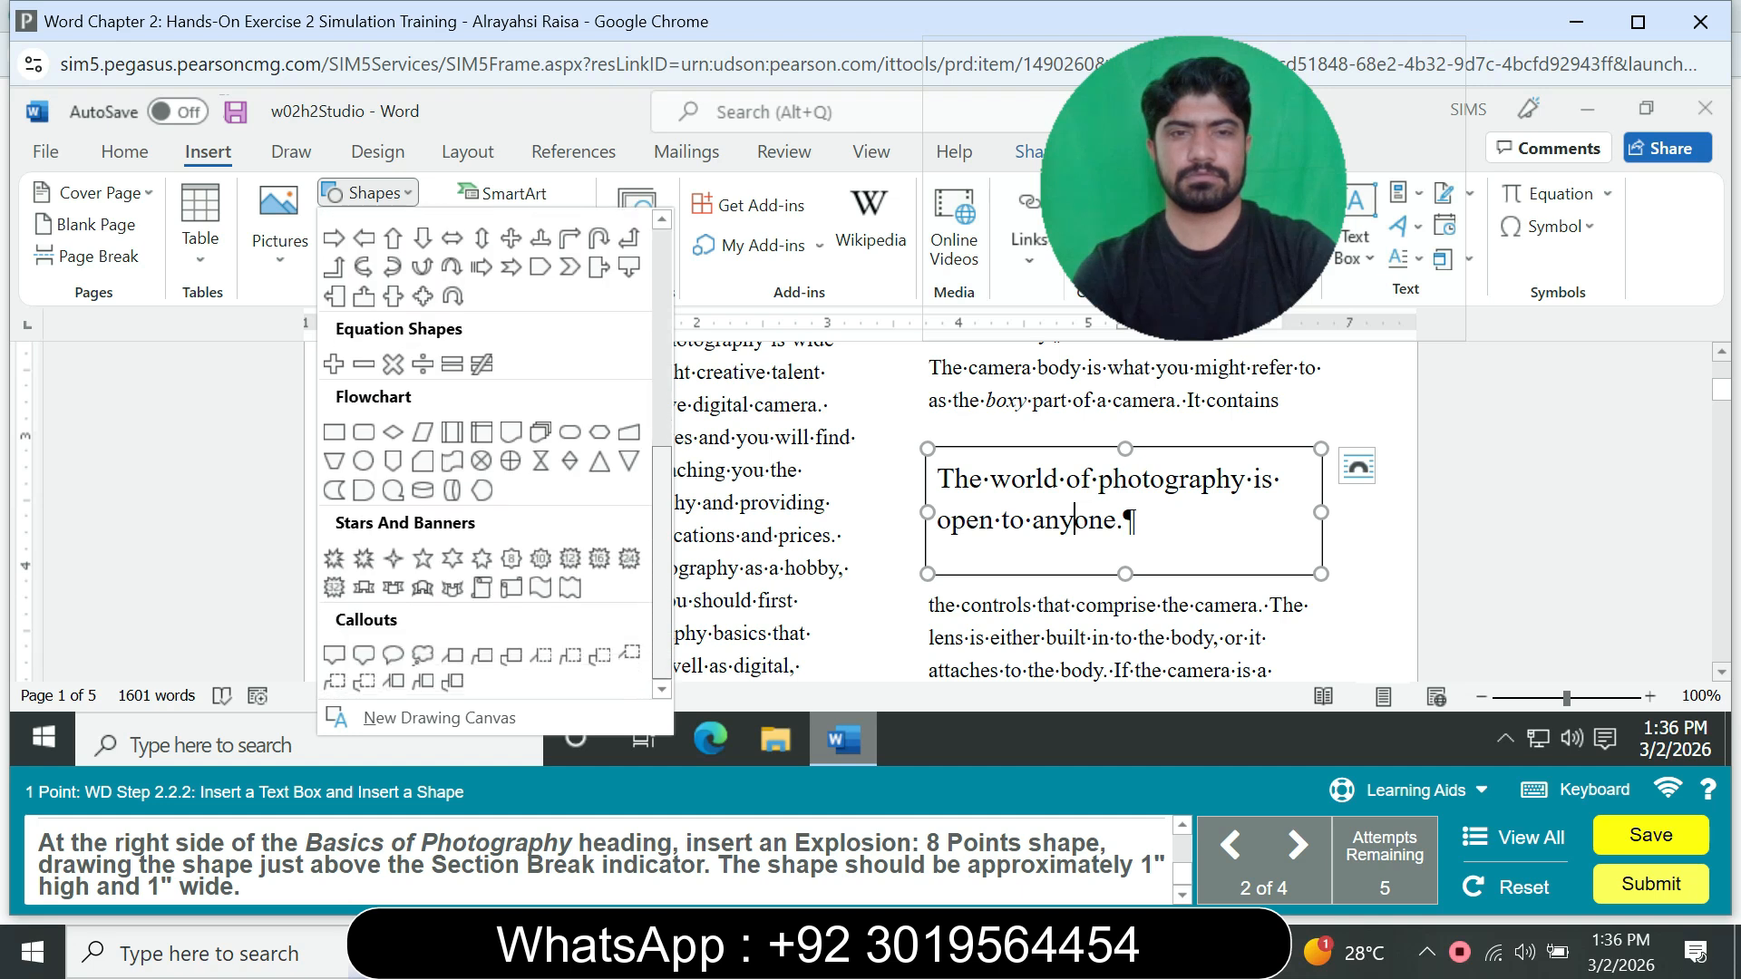
{"action": "left_click", "coordinate": [334, 557]}
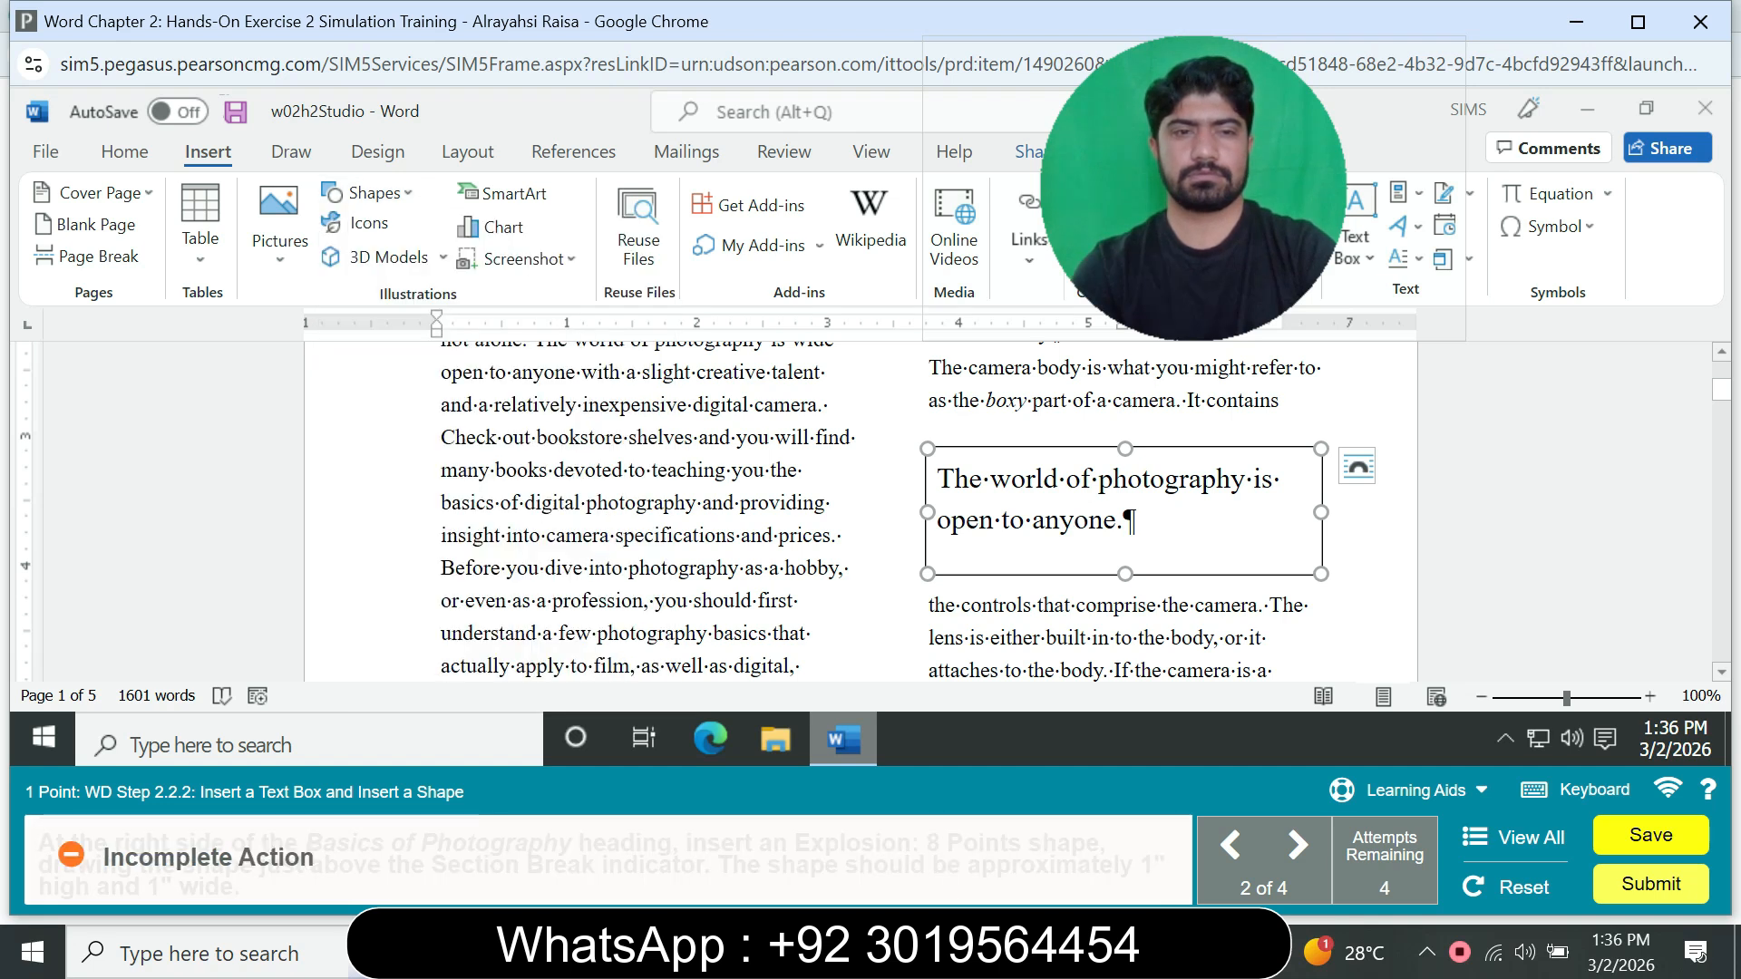
{"action": "left_click", "coordinate": [715, 535]}
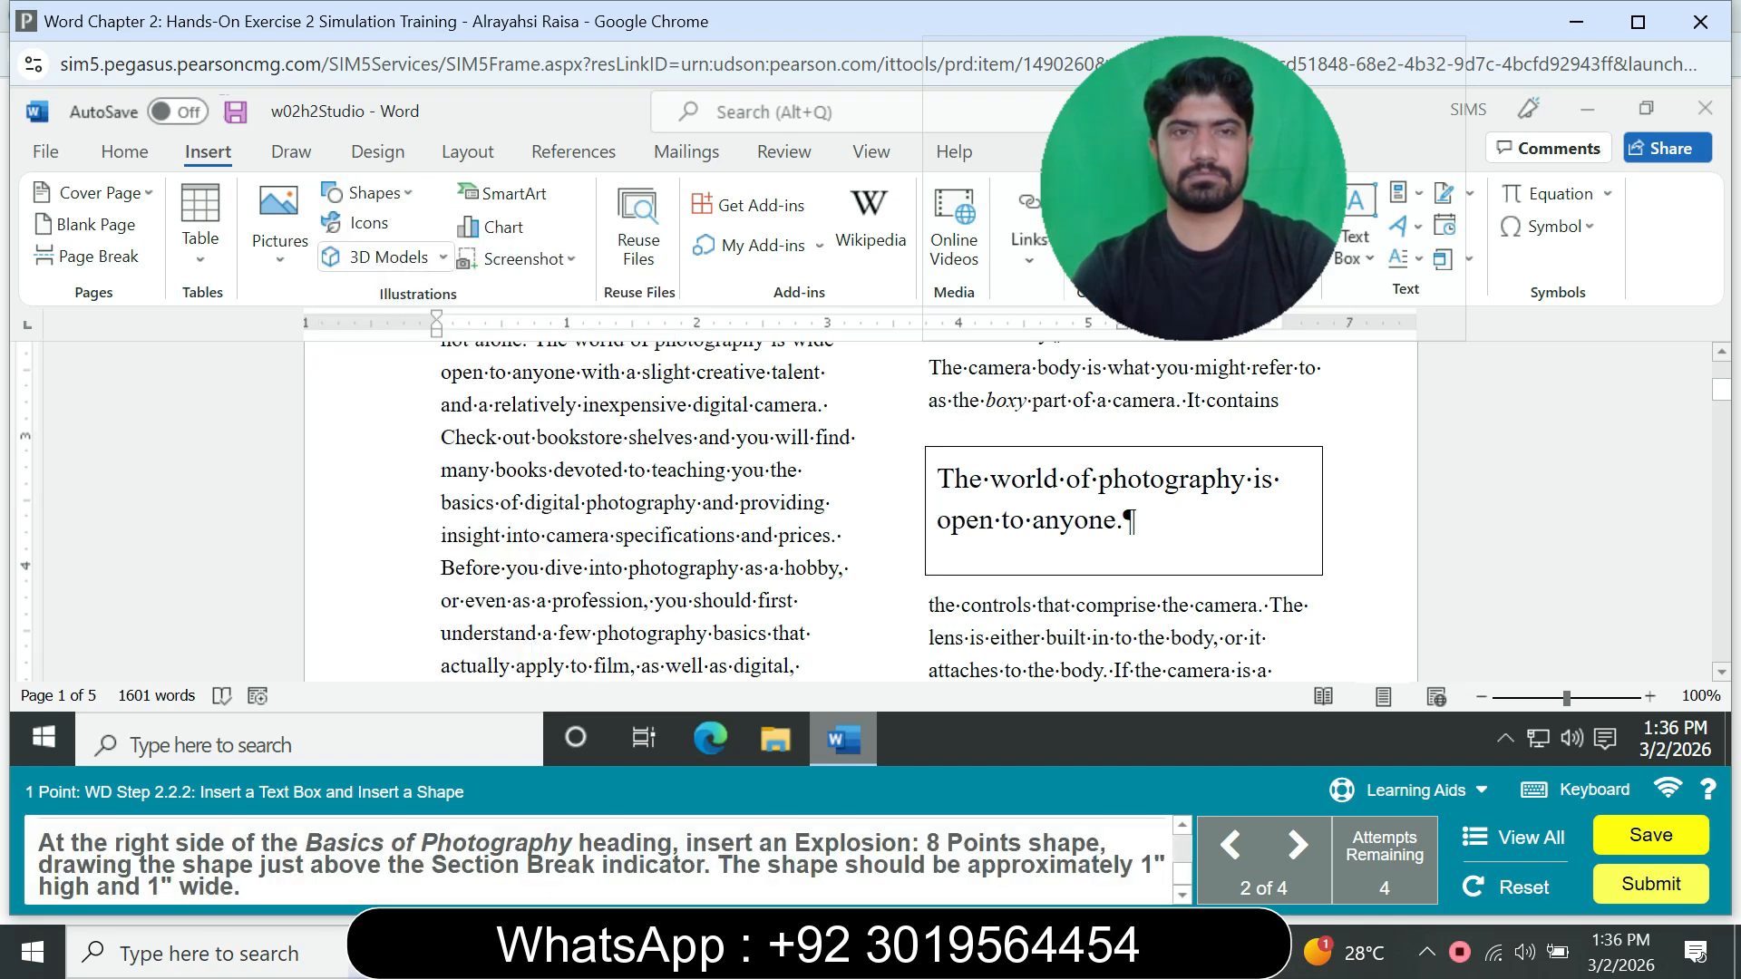
{"action": "left_click", "coordinate": [367, 192]}
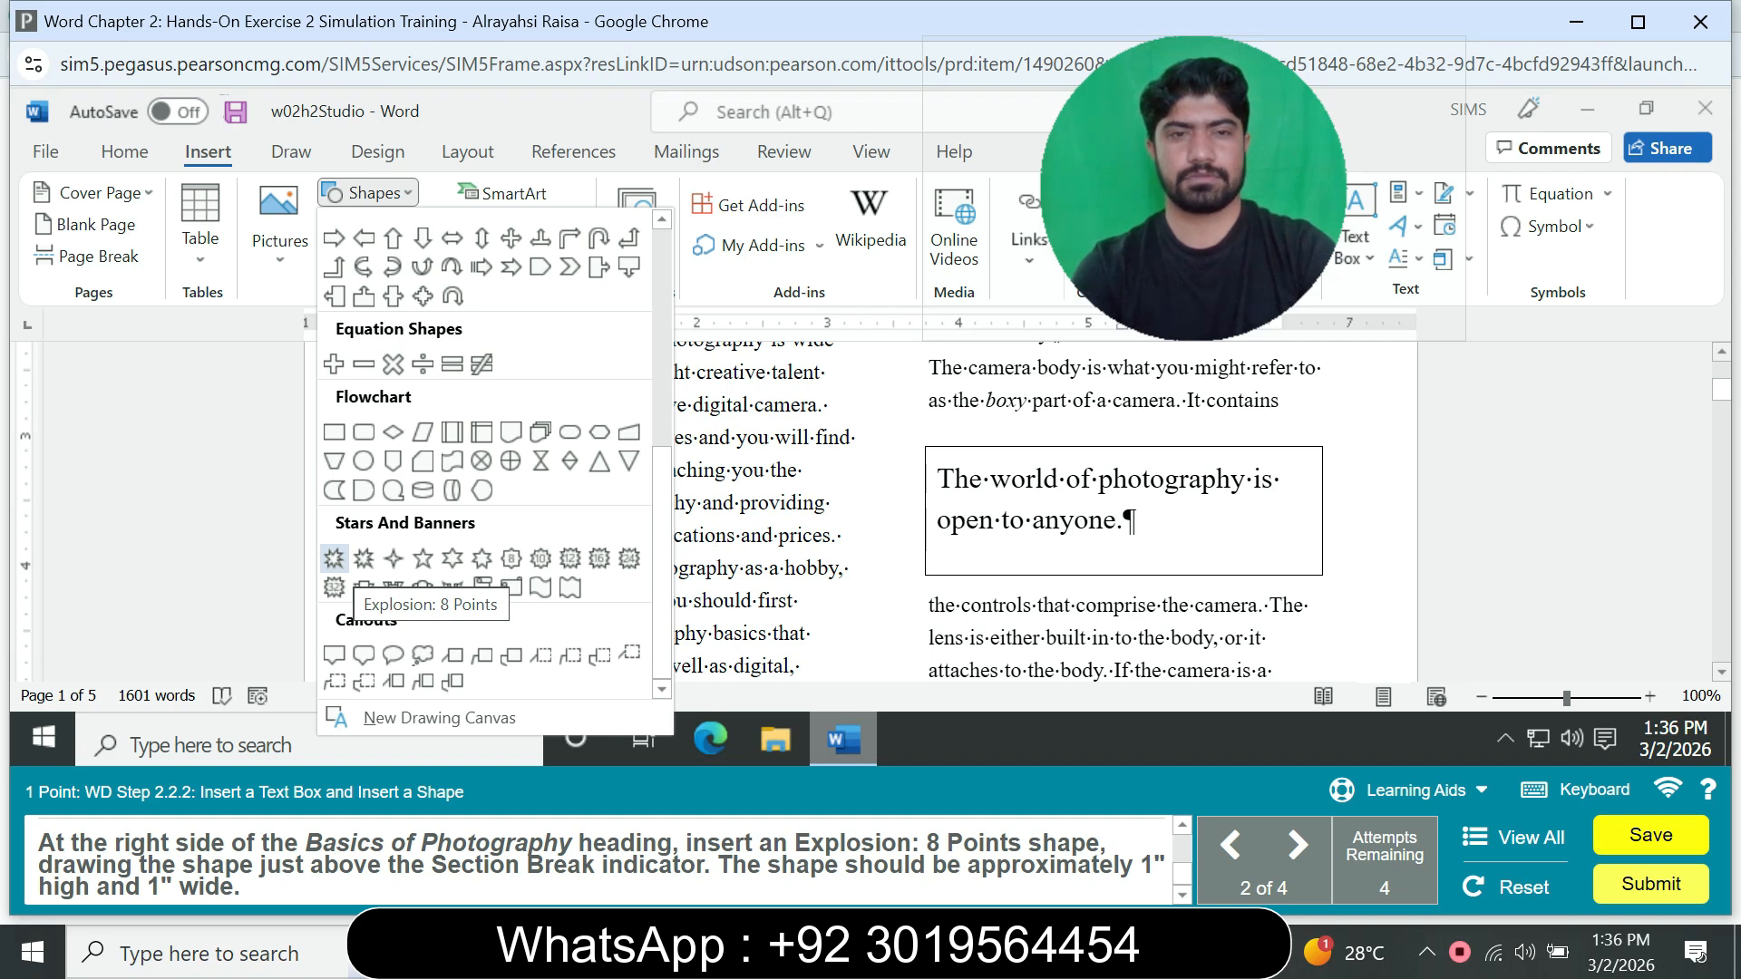
{"action": "left_click", "coordinate": [334, 558]}
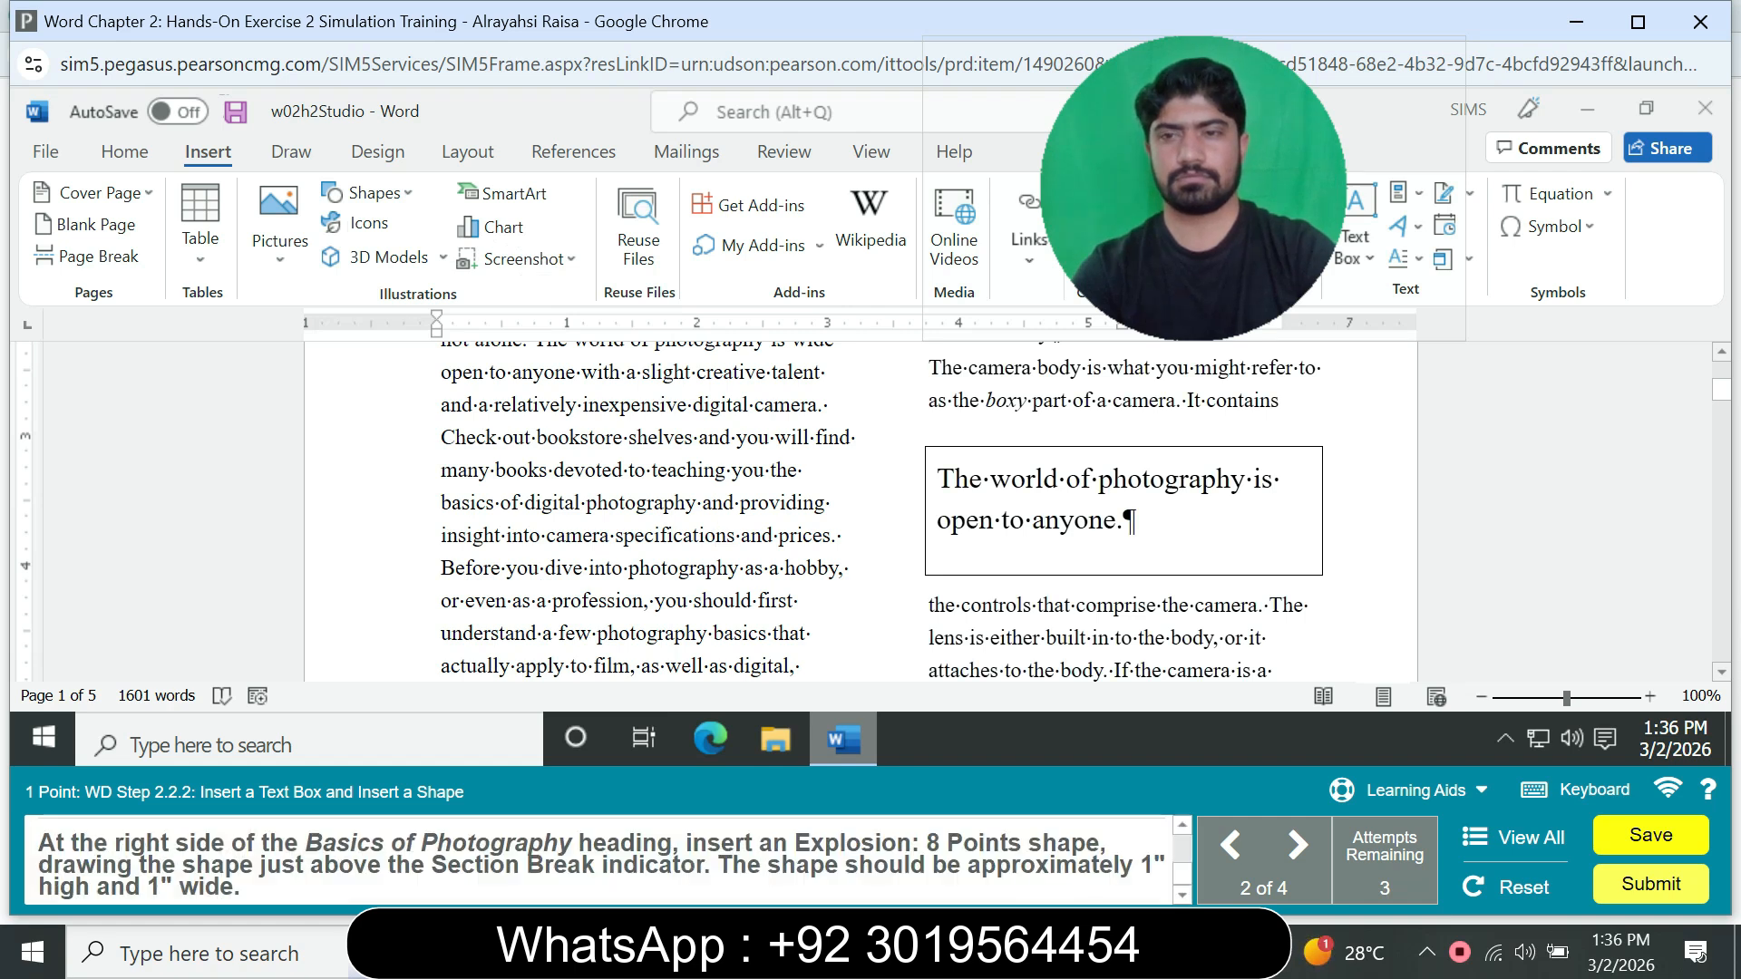
Step: Draw an Explosion: 8 Points shape about 1" high and 1" wide to the right of the Basics of Photography heading, just above the section break
{"action": "left_click_drag", "start_coordinate": [1721, 390], "coordinate": [1721, 370]}
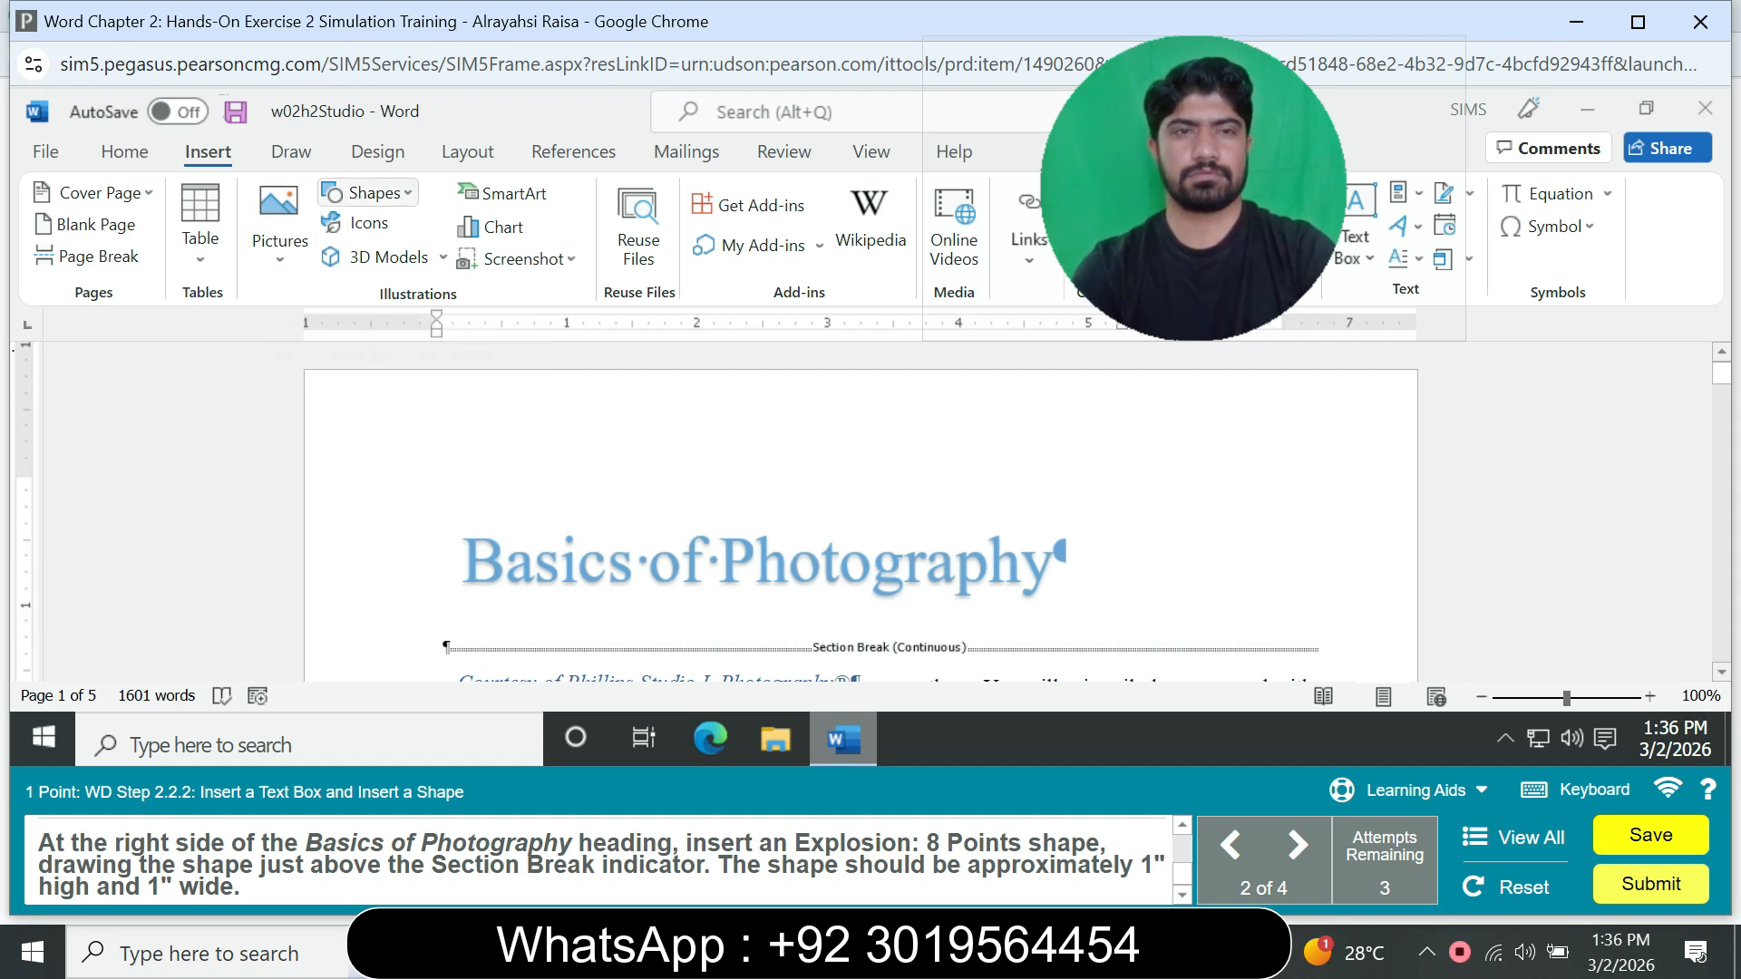
{"action": "left_click", "coordinate": [367, 193]}
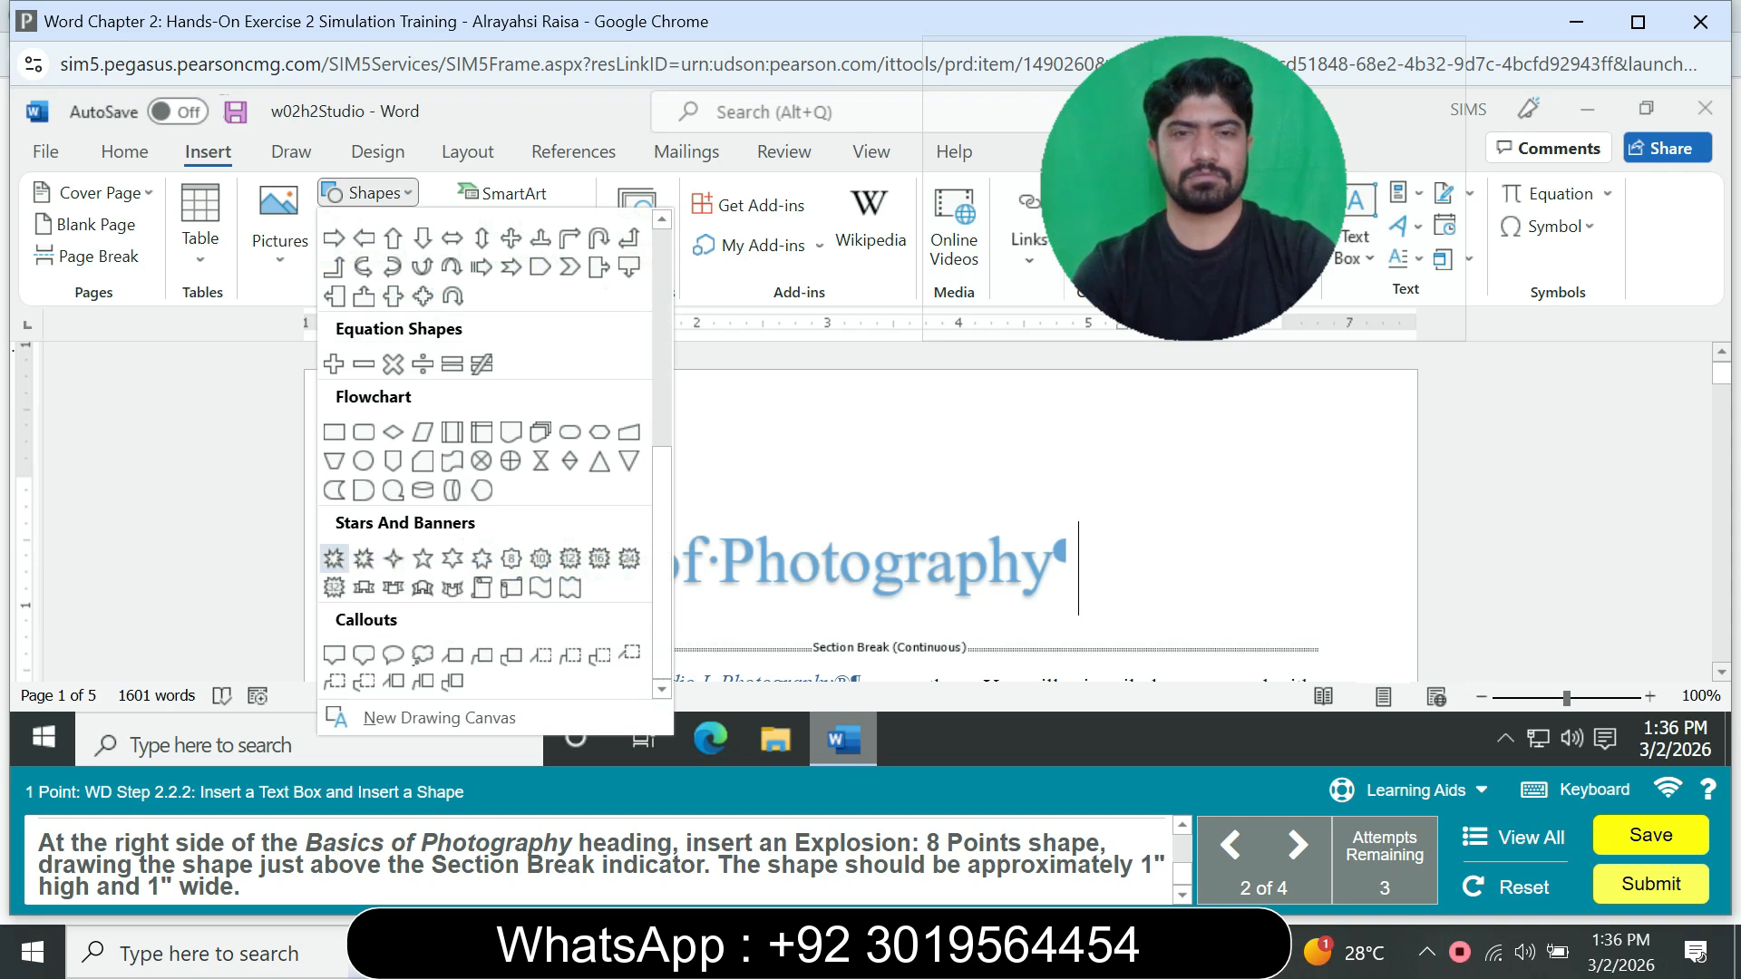
{"action": "left_click", "coordinate": [334, 558]}
{"action": "left_click_drag", "start_coordinate": [1098, 536], "coordinate": [1303, 633]}
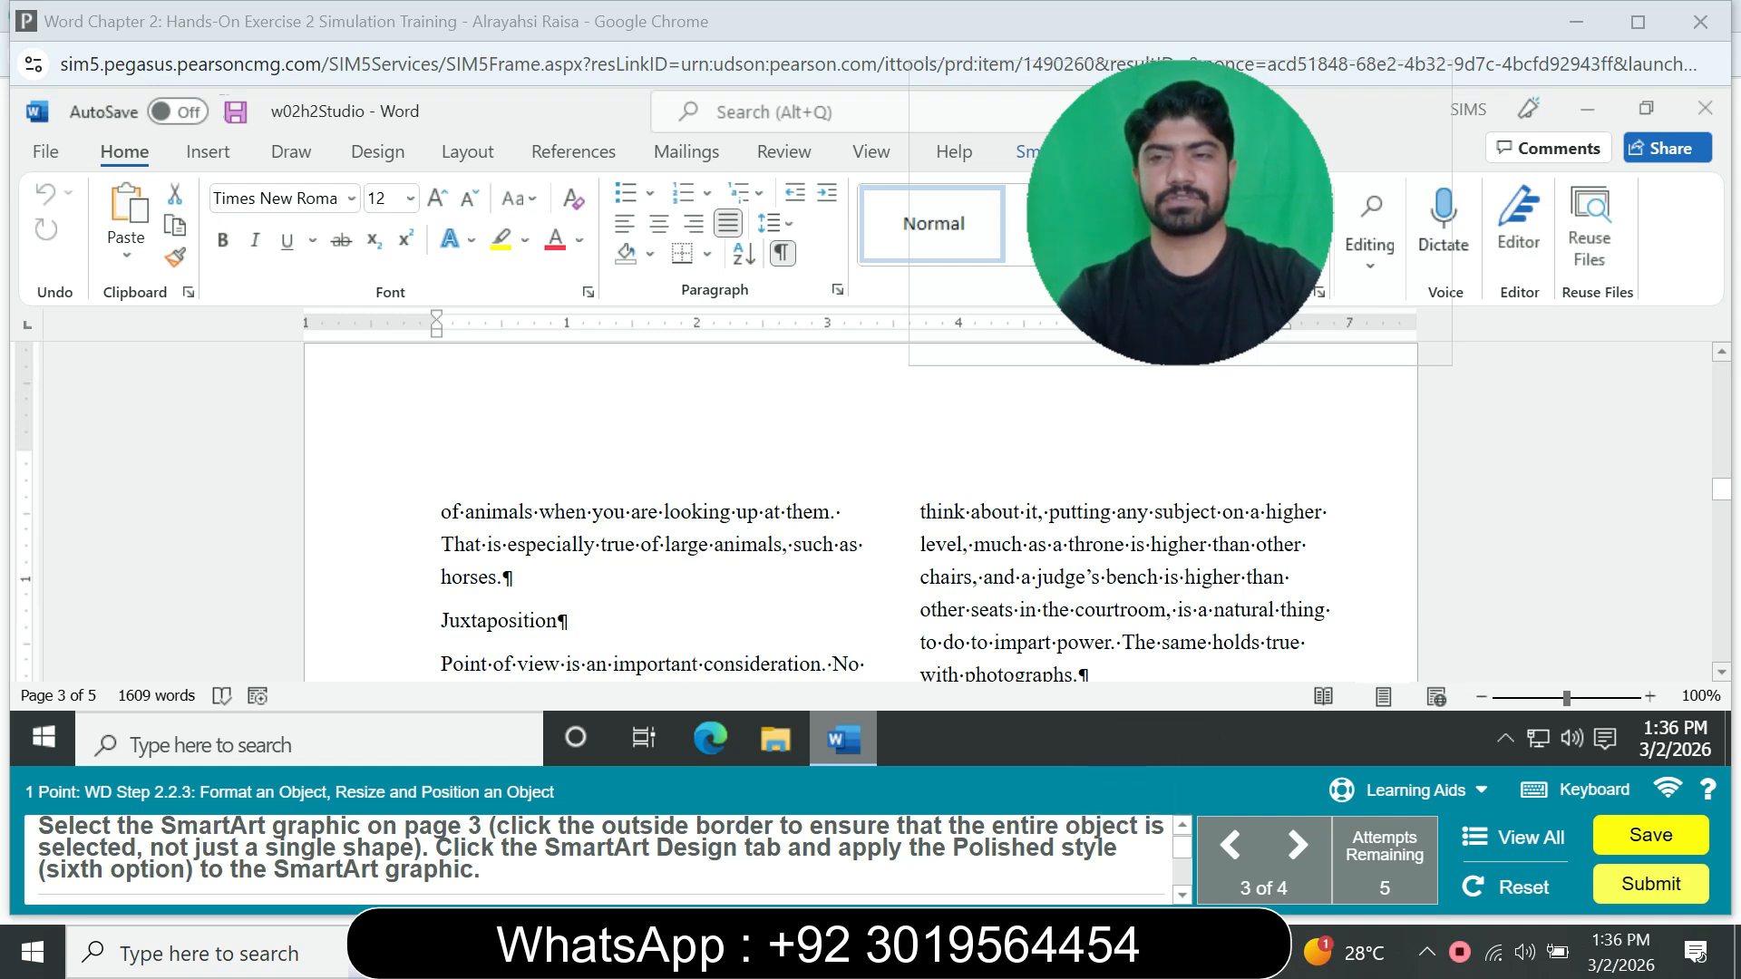
Step: Apply the Polished style to the whole SmartArt graphic on page 3
{"action": "scroll", "coordinate": [861, 512], "scroll_direction": "down", "scroll_amount": 10}
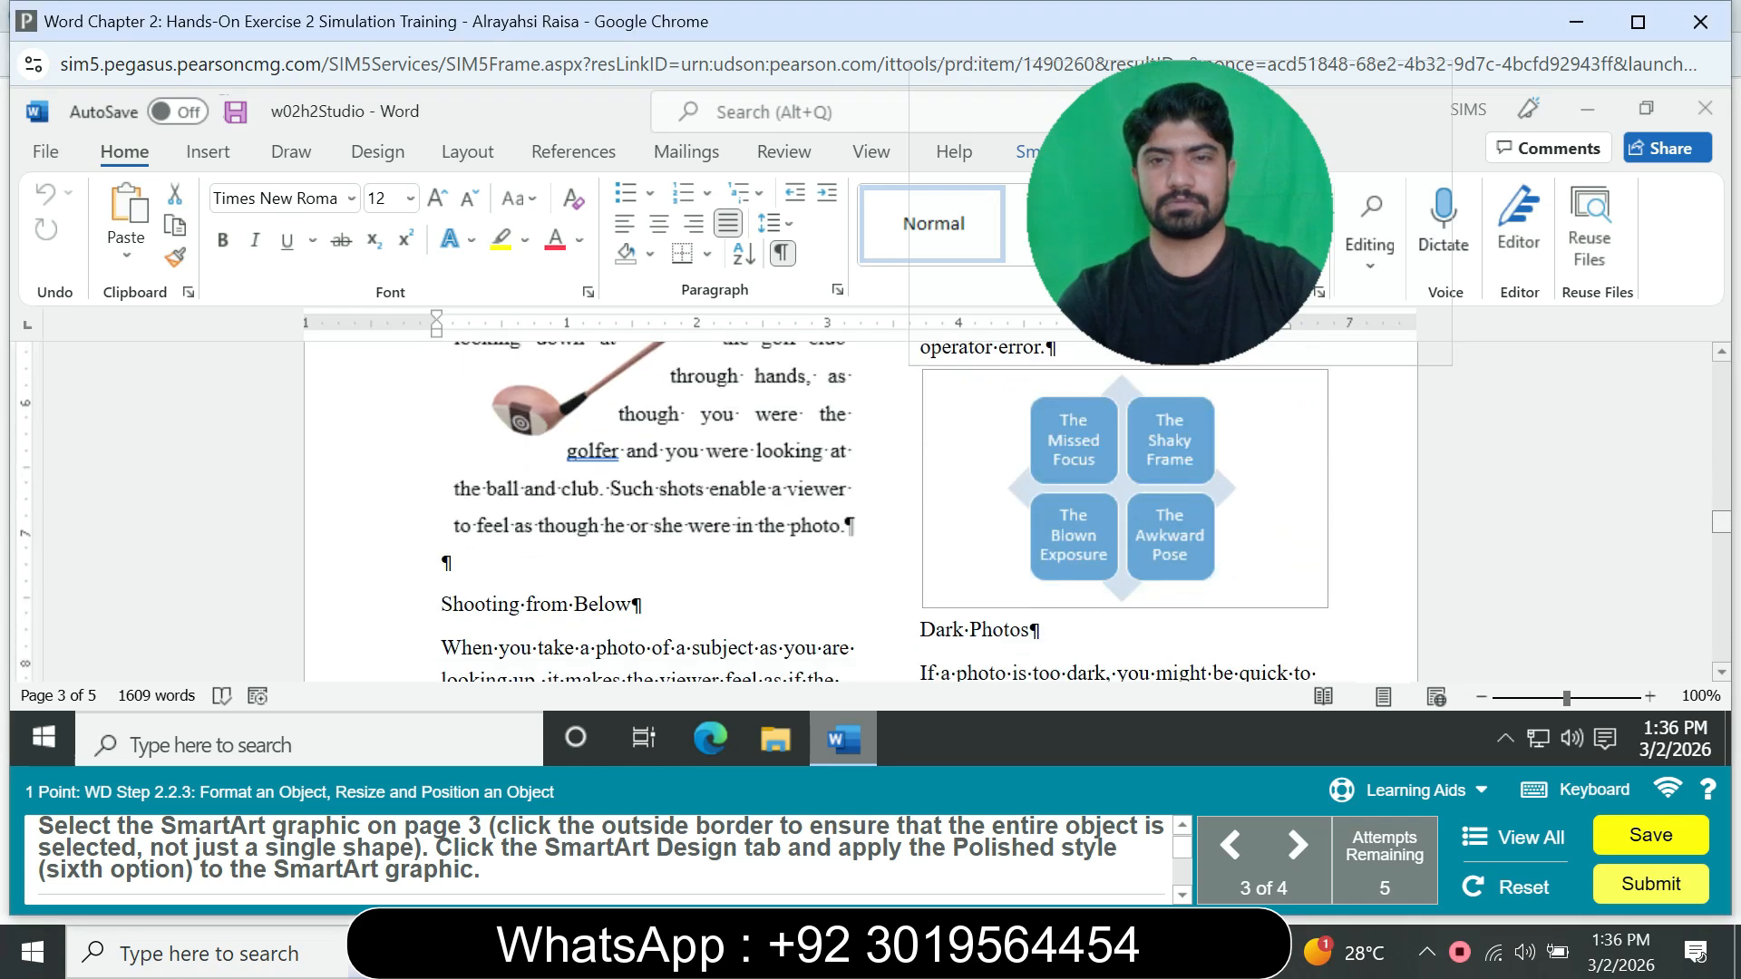
{"action": "left_click", "coordinate": [1328, 490]}
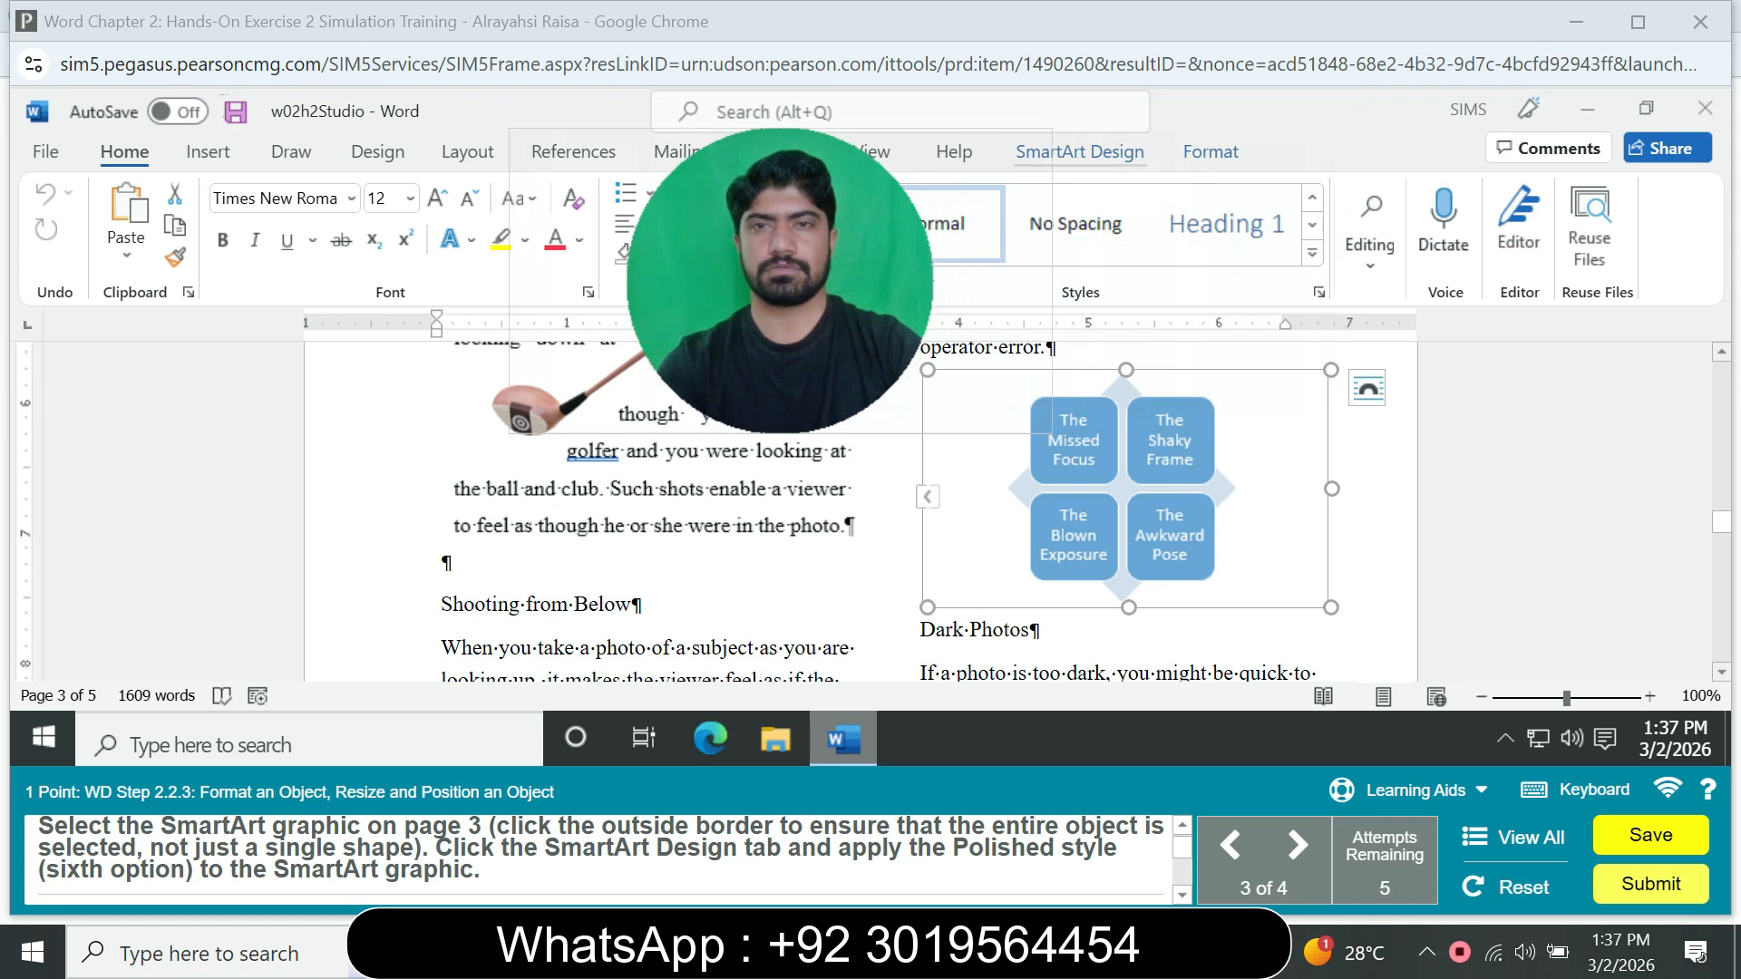
{"action": "left_click", "coordinate": [1079, 152]}
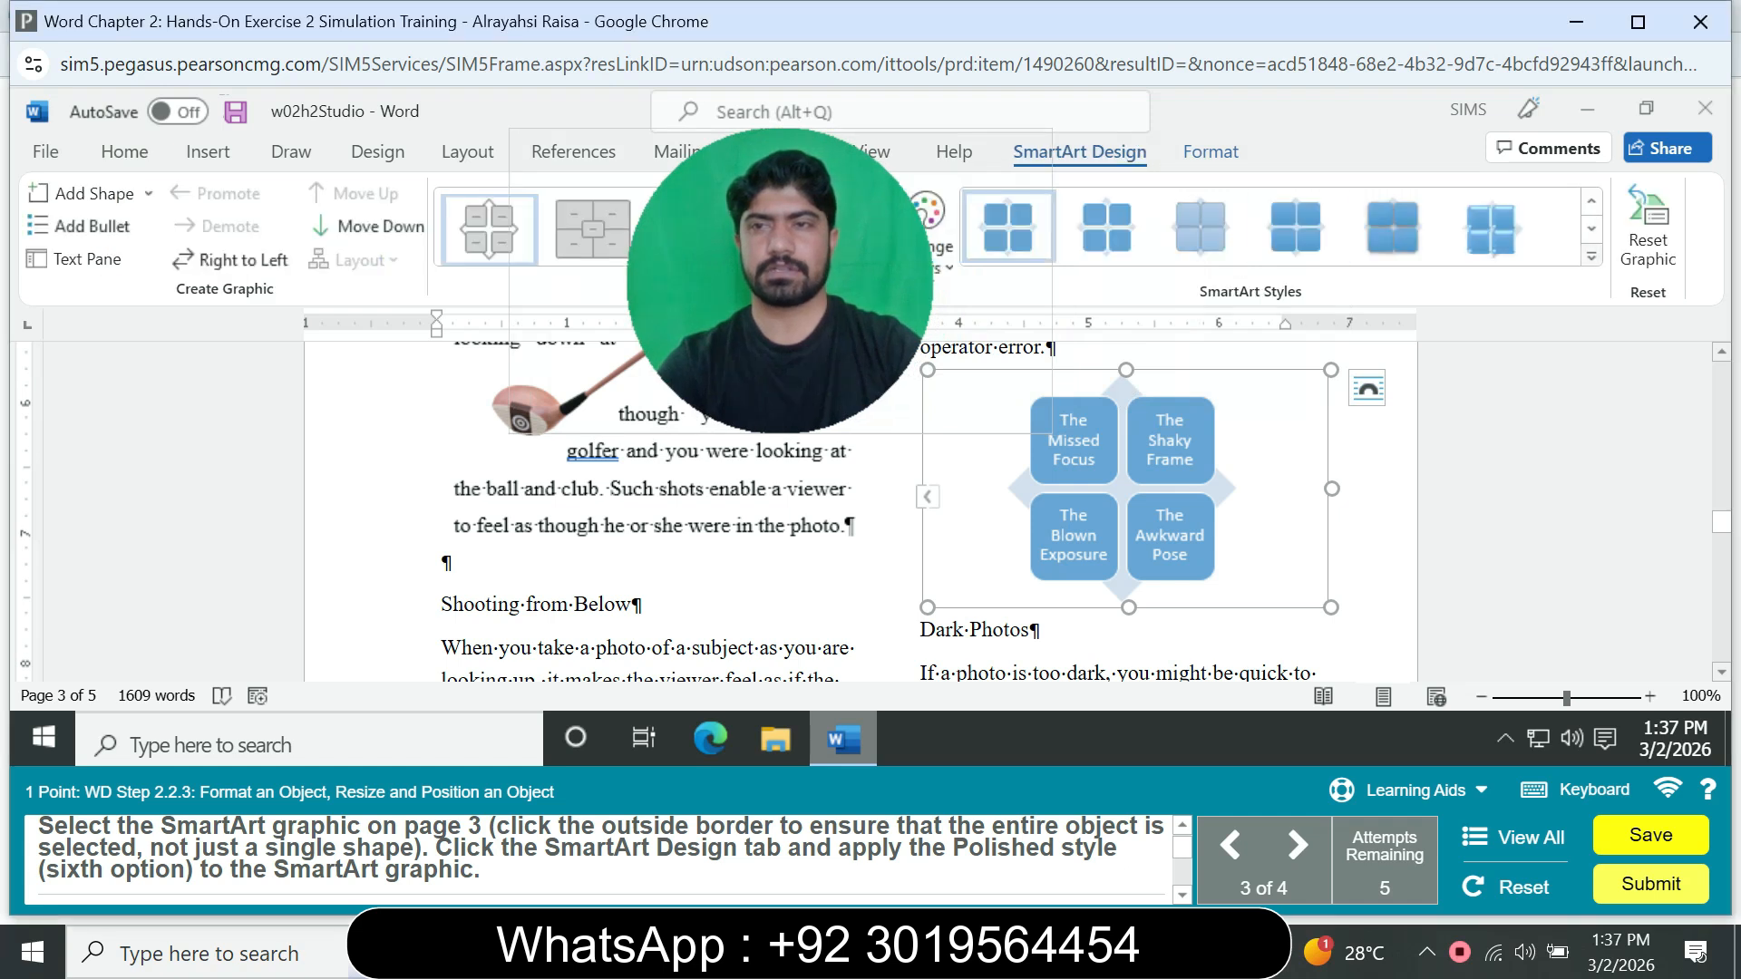
{"action": "left_click", "coordinate": [1593, 263]}
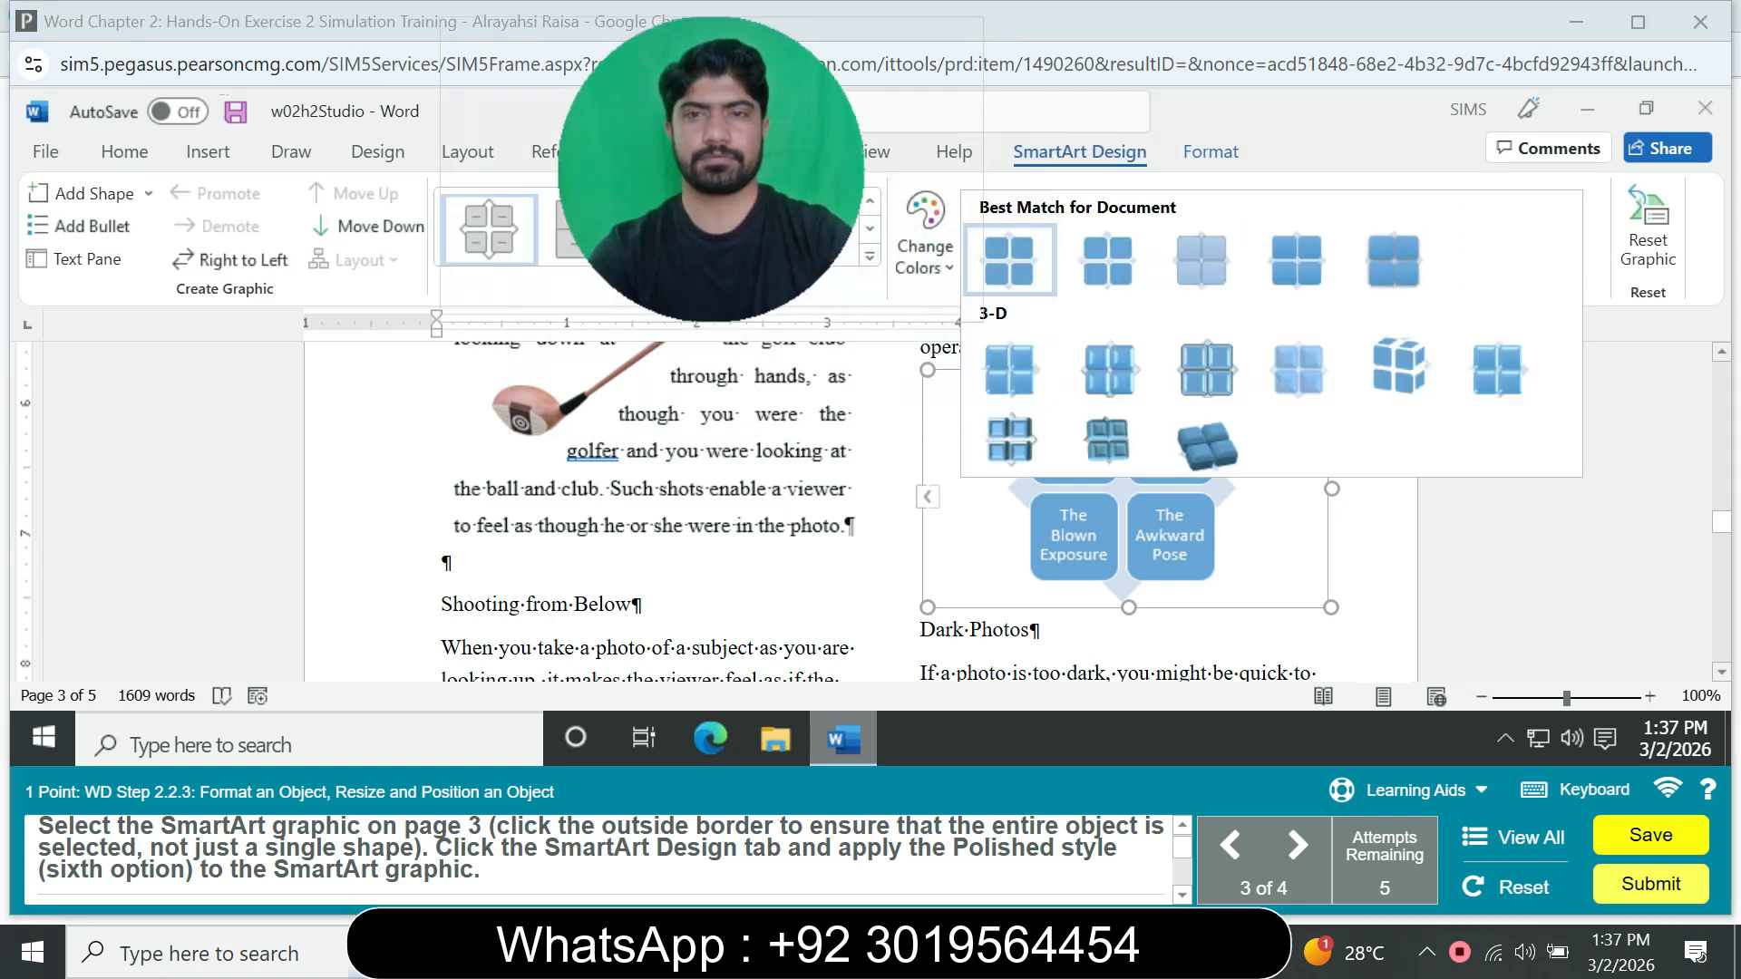
{"action": "left_click", "coordinate": [1010, 367]}
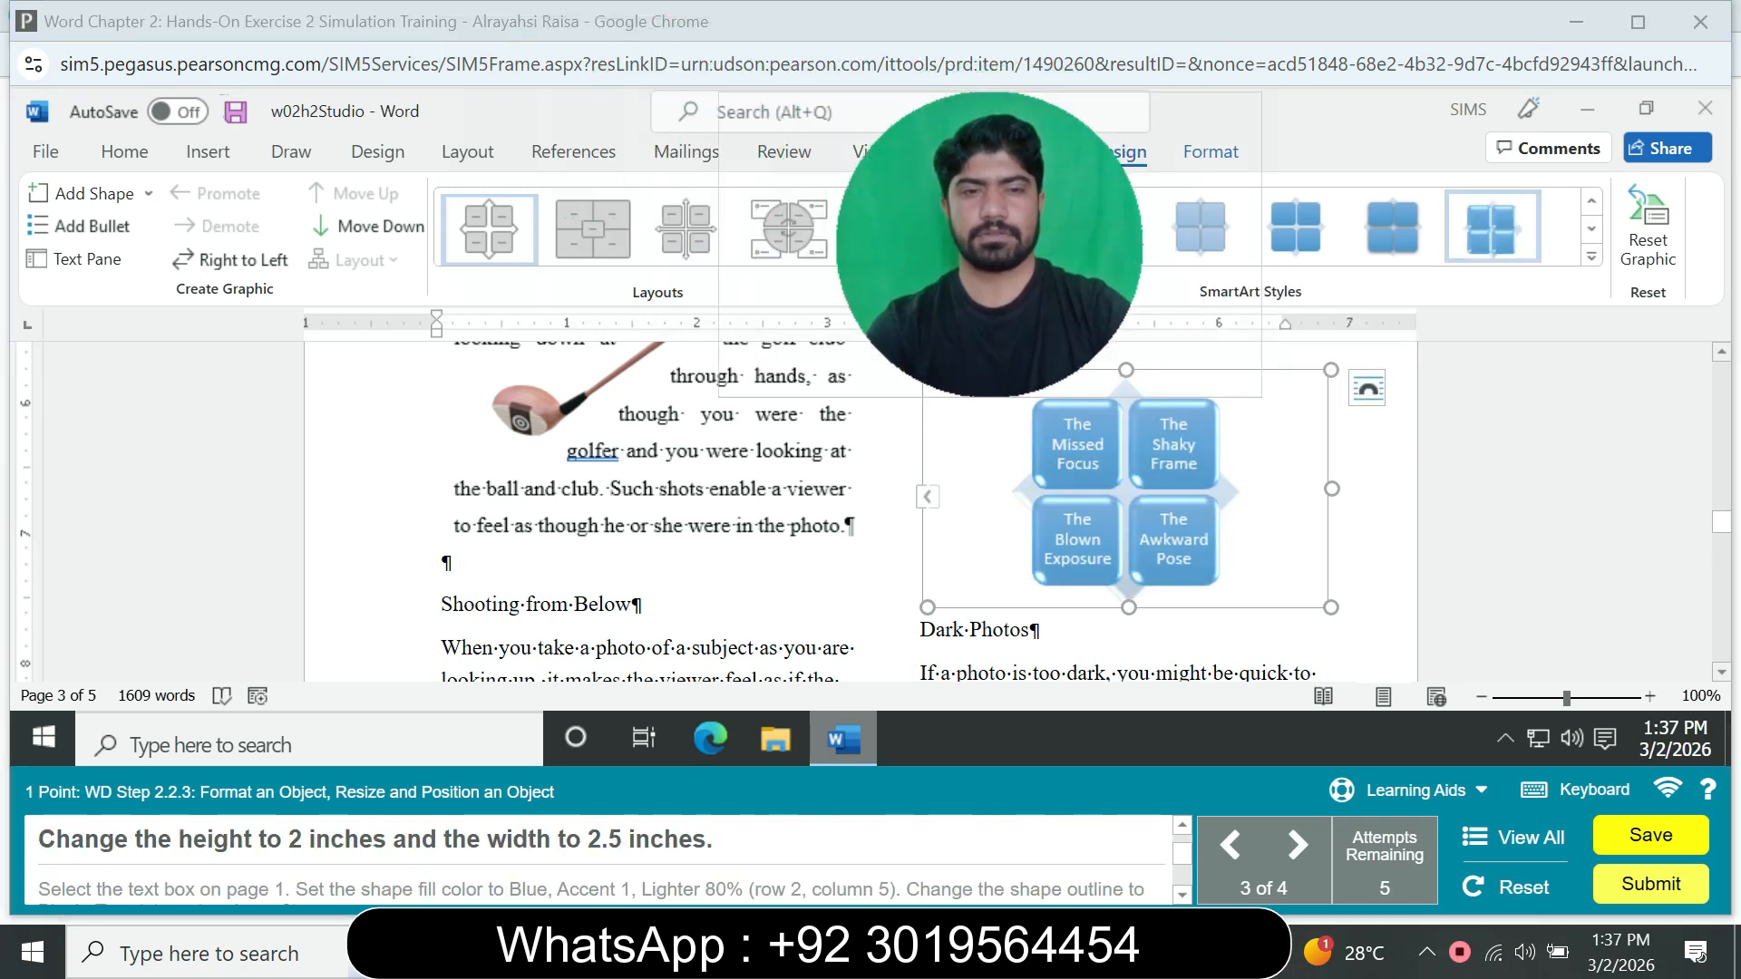
Step: Set the SmartArt graphic's height to 2" and its width to 2.5"
{"action": "left_click", "coordinate": [1210, 152]}
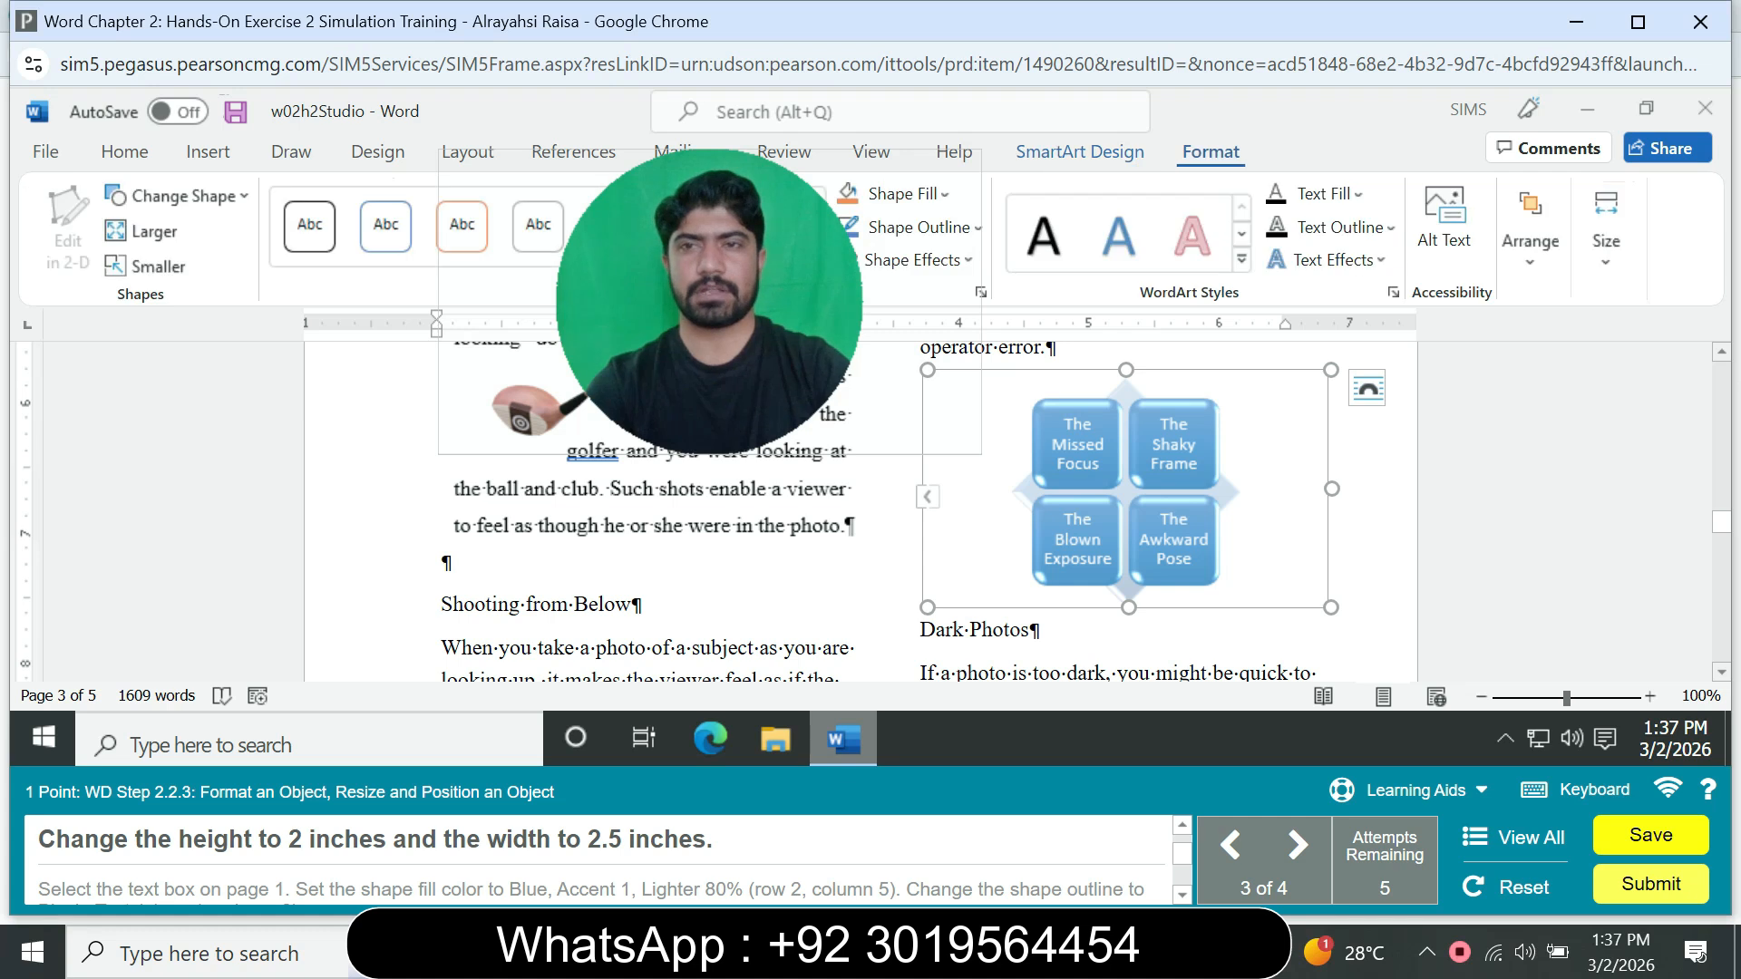
{"action": "left_click", "coordinate": [1605, 232]}
{"action": "left_click", "coordinate": [1652, 322]}
{"action": "type", "text": "2"}
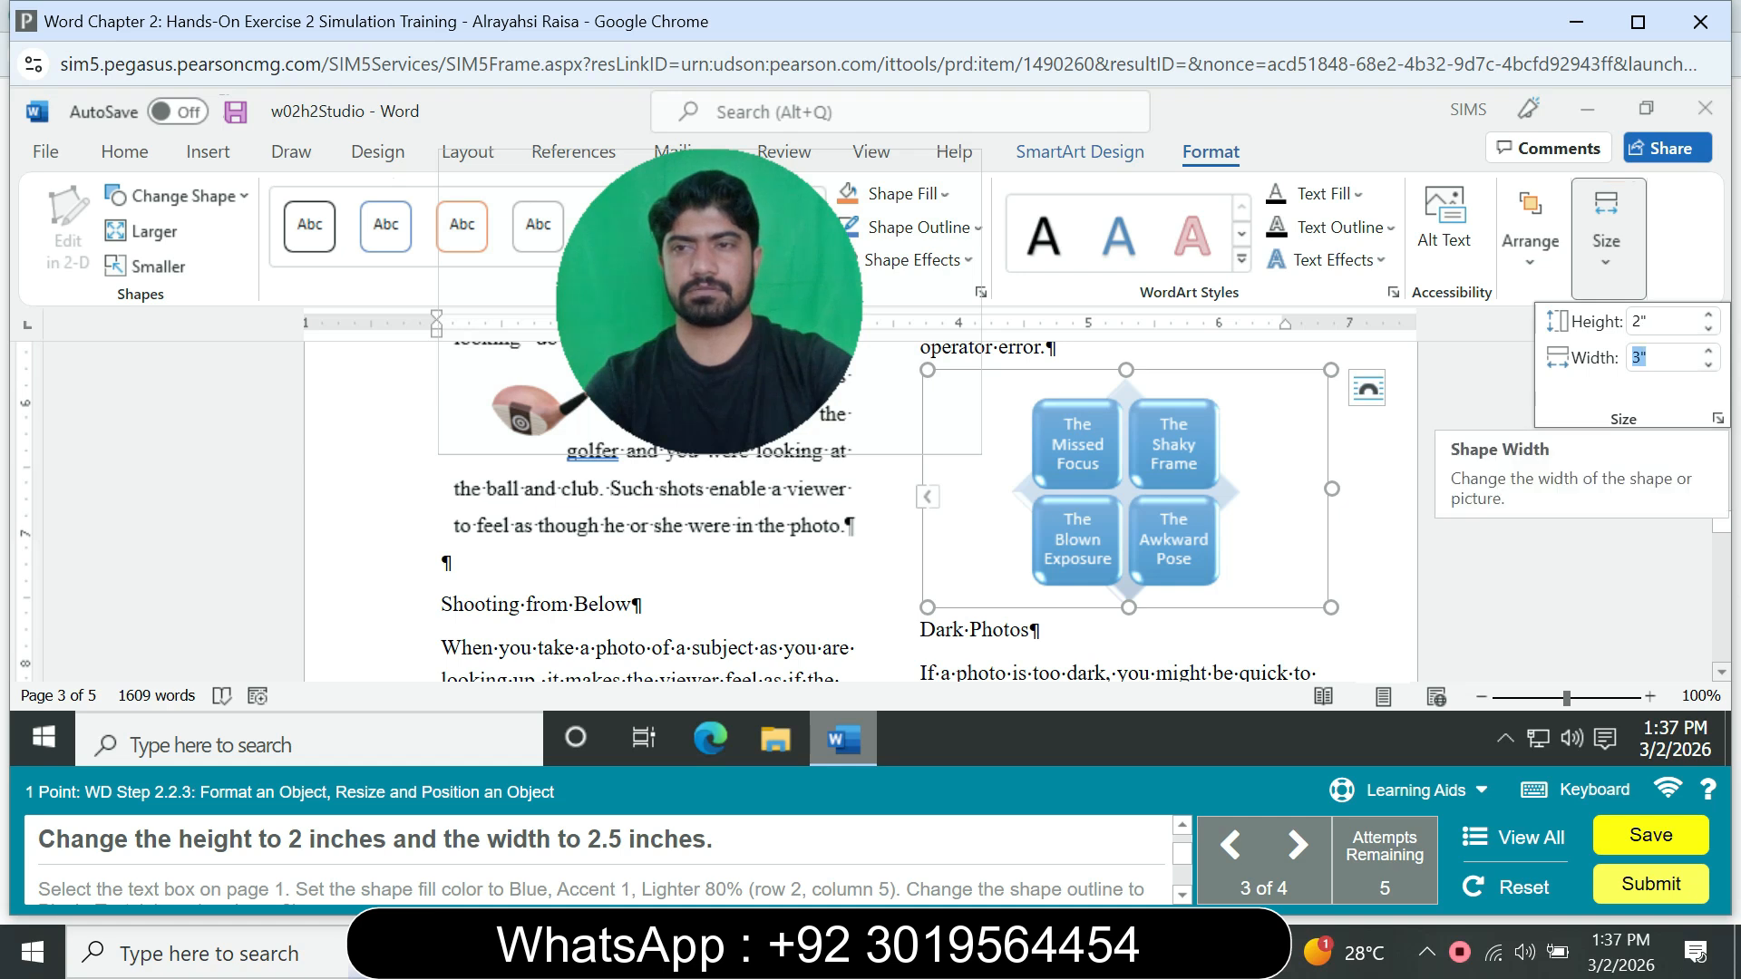
{"action": "key", "text": "Return"}
{"action": "key", "text": "Tab"}
{"action": "type", "text": "2"}
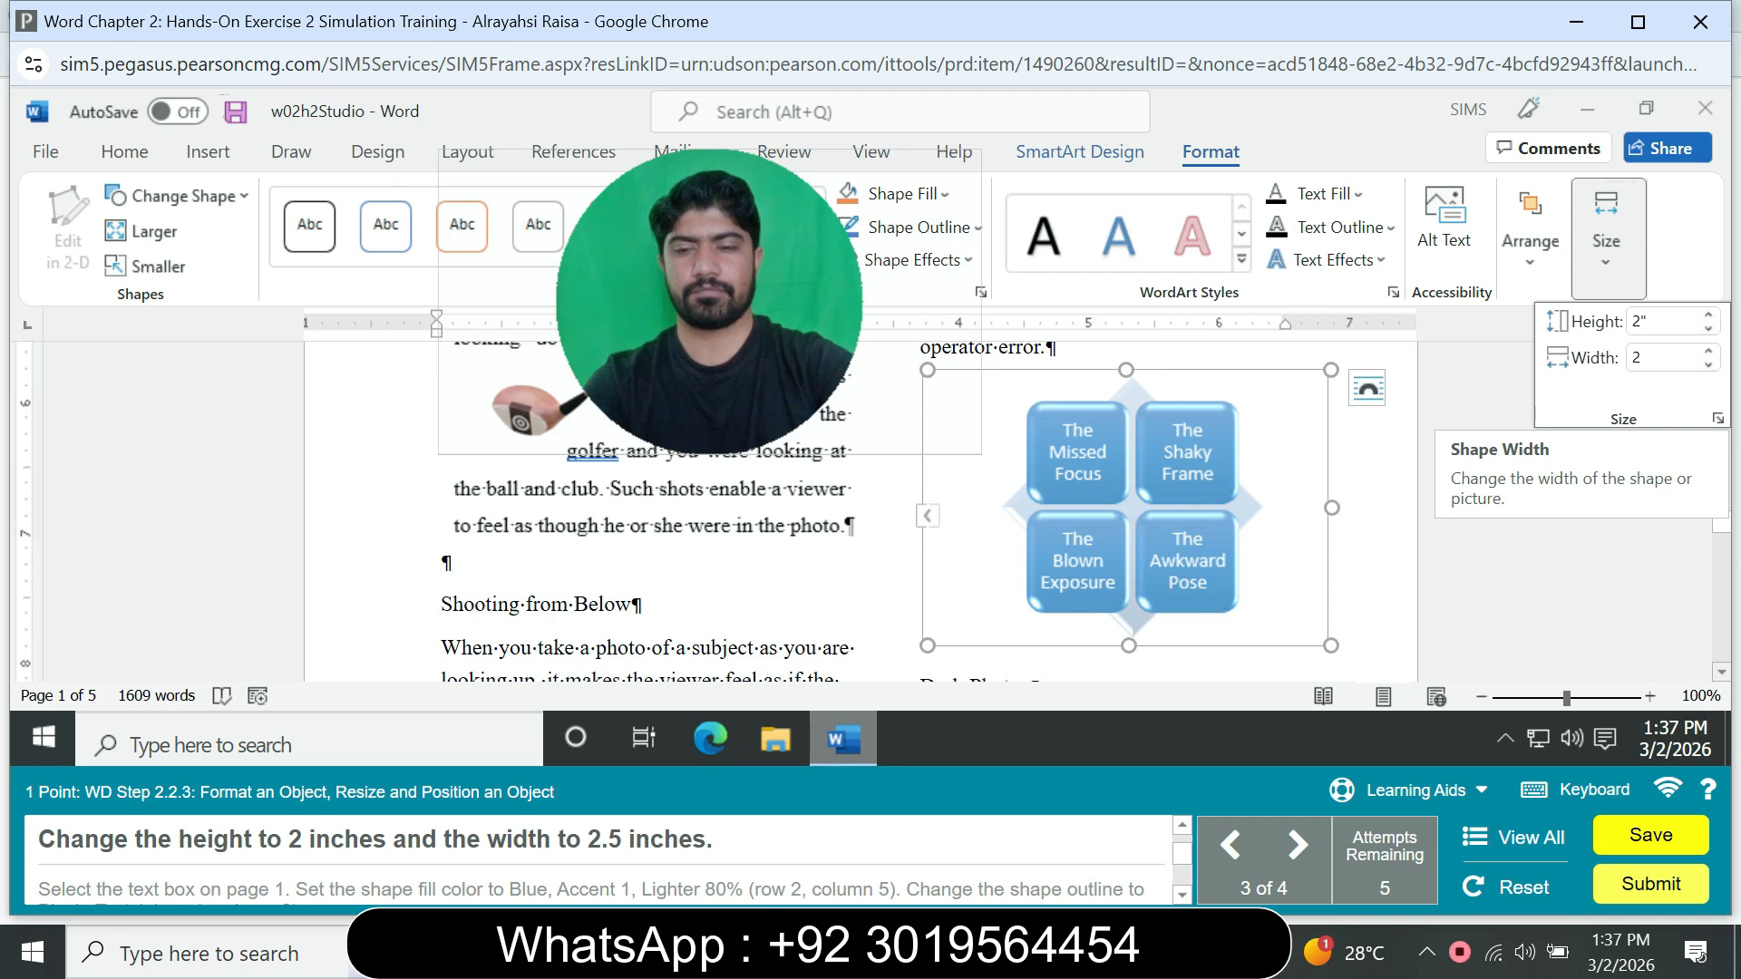
{"action": "key", "text": "Return"}
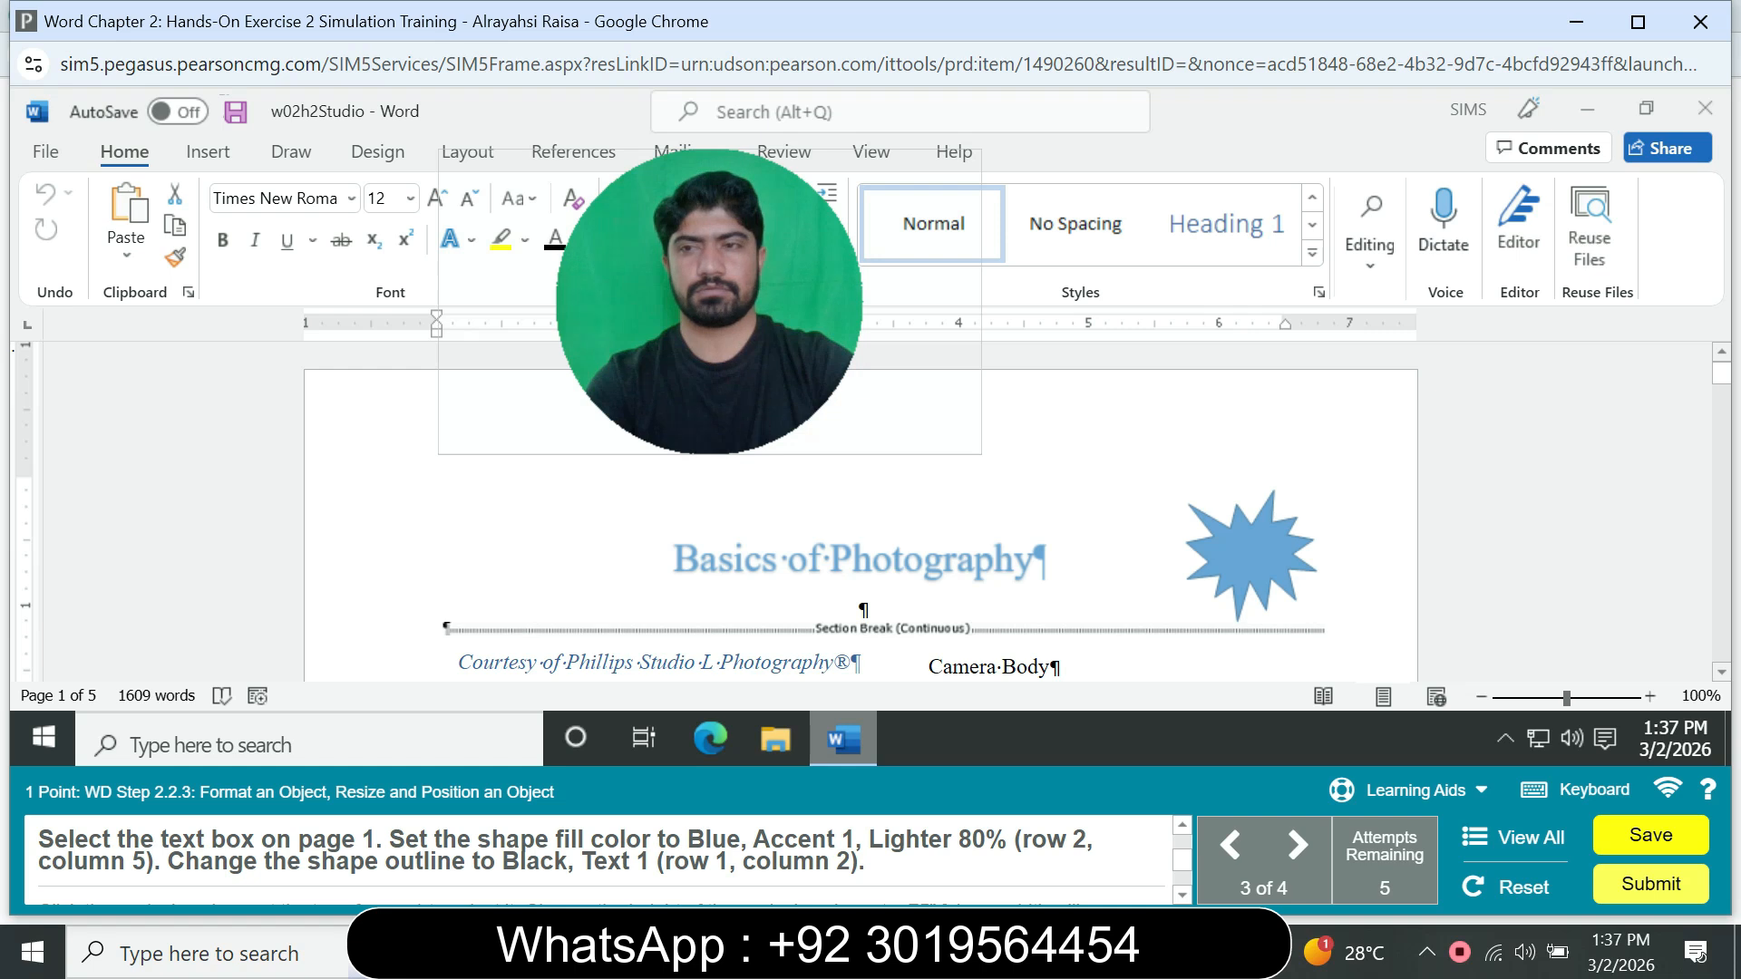
Step: Fill the text box on page 1 with Blue, Accent 1, Lighter 80% and set its outline to Black, Text 1
{"action": "left_click_drag", "start_coordinate": [1721, 373], "coordinate": [1721, 389]}
{"action": "left_click", "coordinate": [1179, 426]}
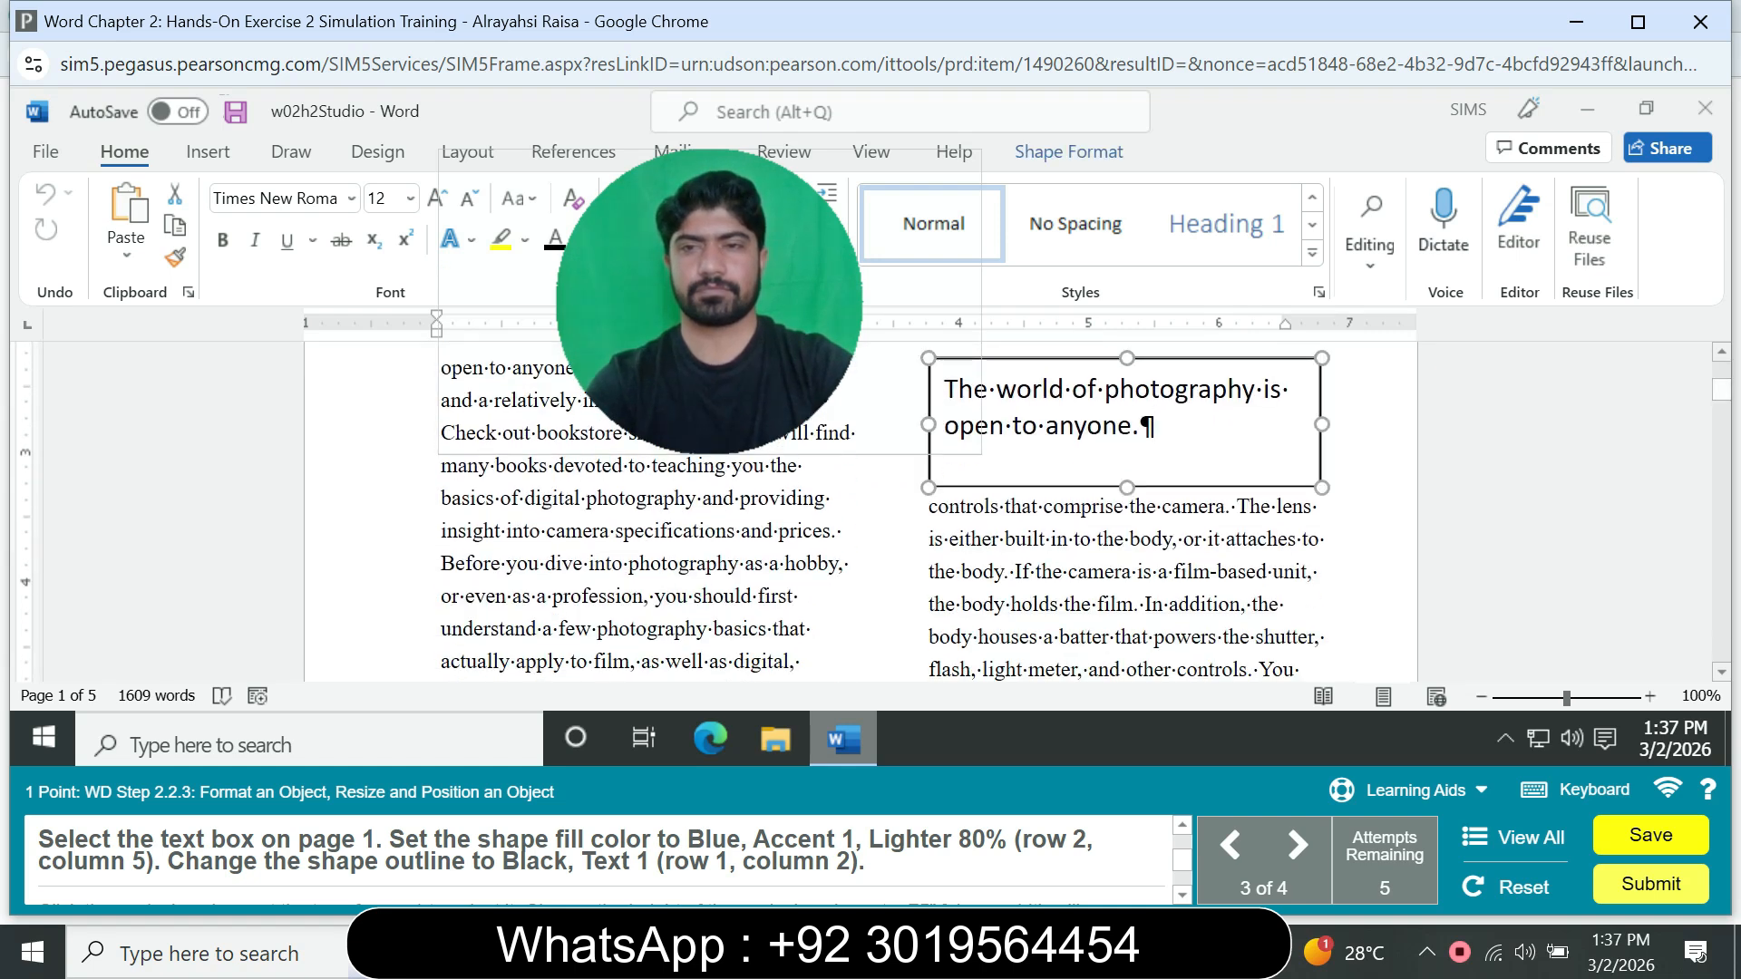
{"action": "left_click_drag", "start_coordinate": [709, 302], "coordinate": [1338, 253]}
{"action": "left_click", "coordinate": [1069, 153]}
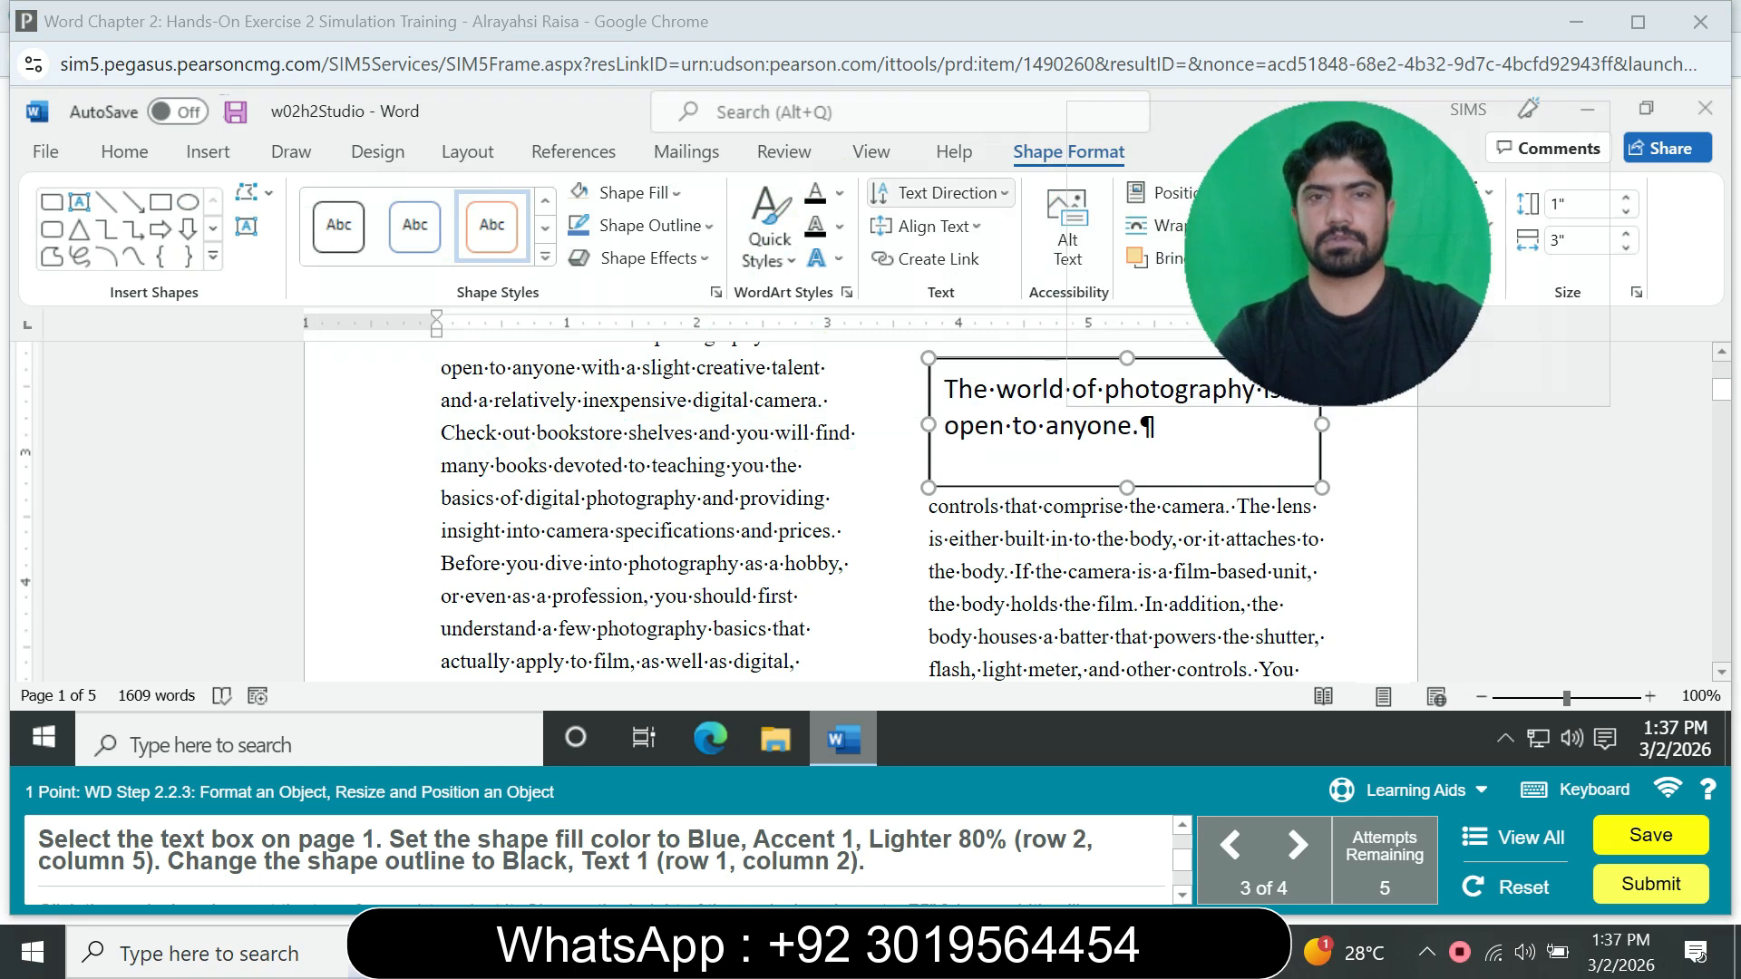
{"action": "left_click", "coordinate": [626, 192]}
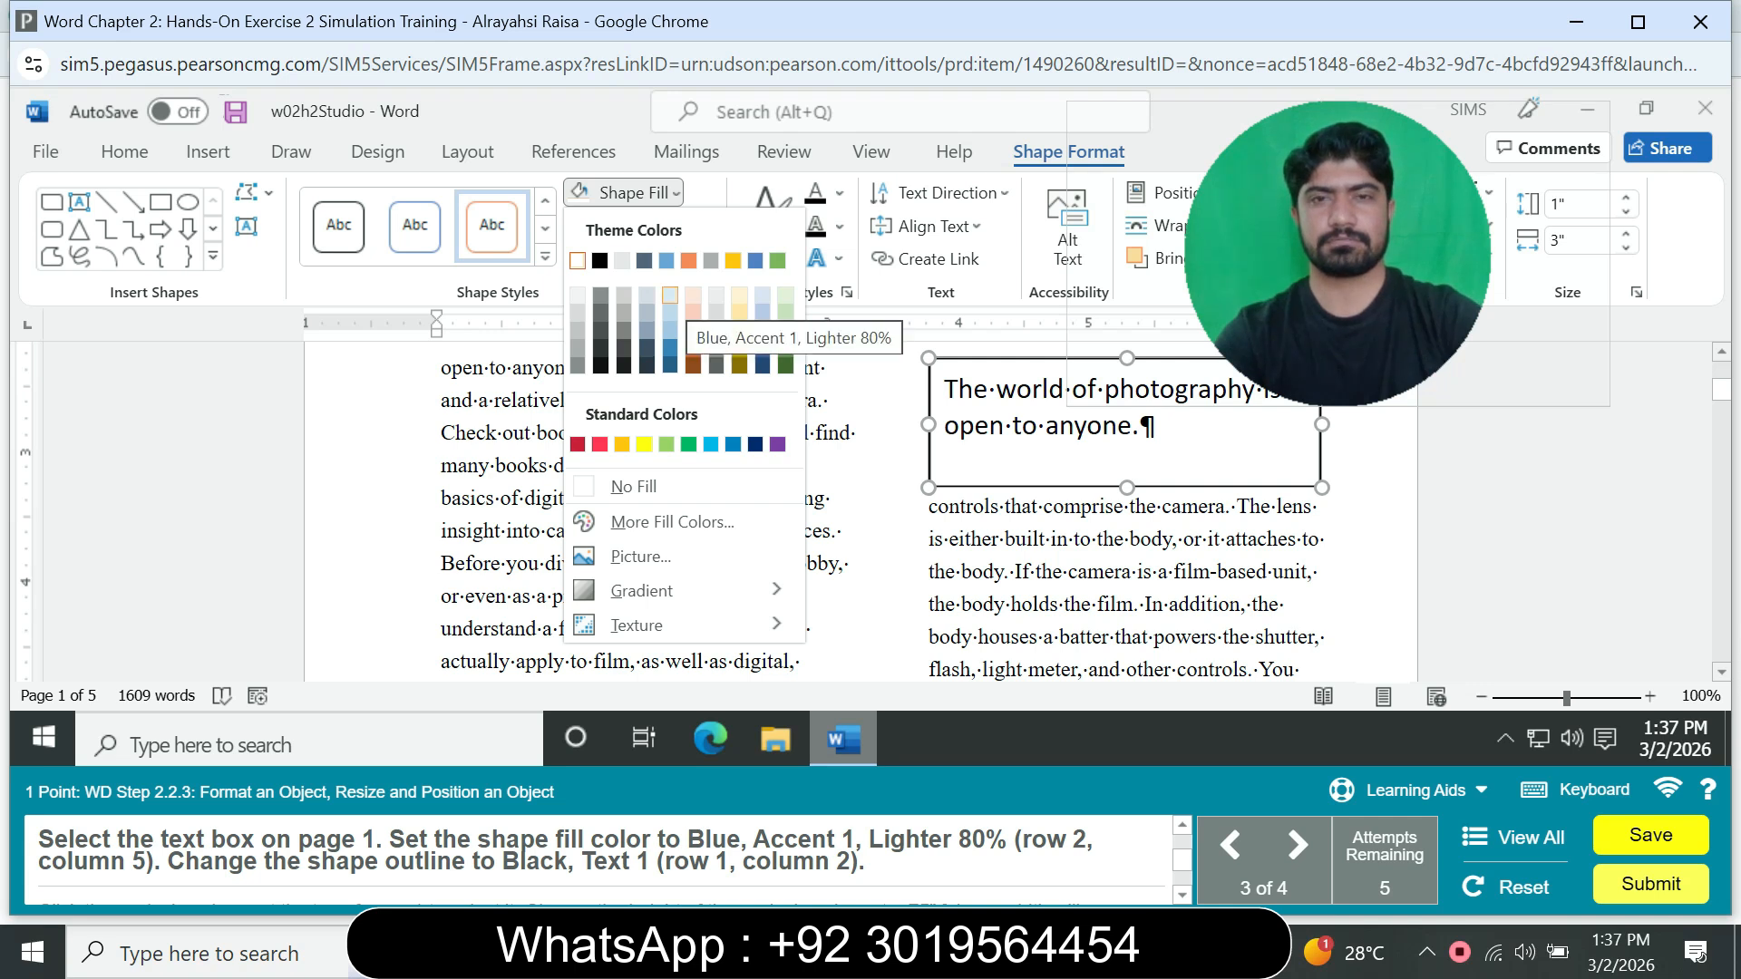
{"action": "left_click", "coordinate": [669, 295]}
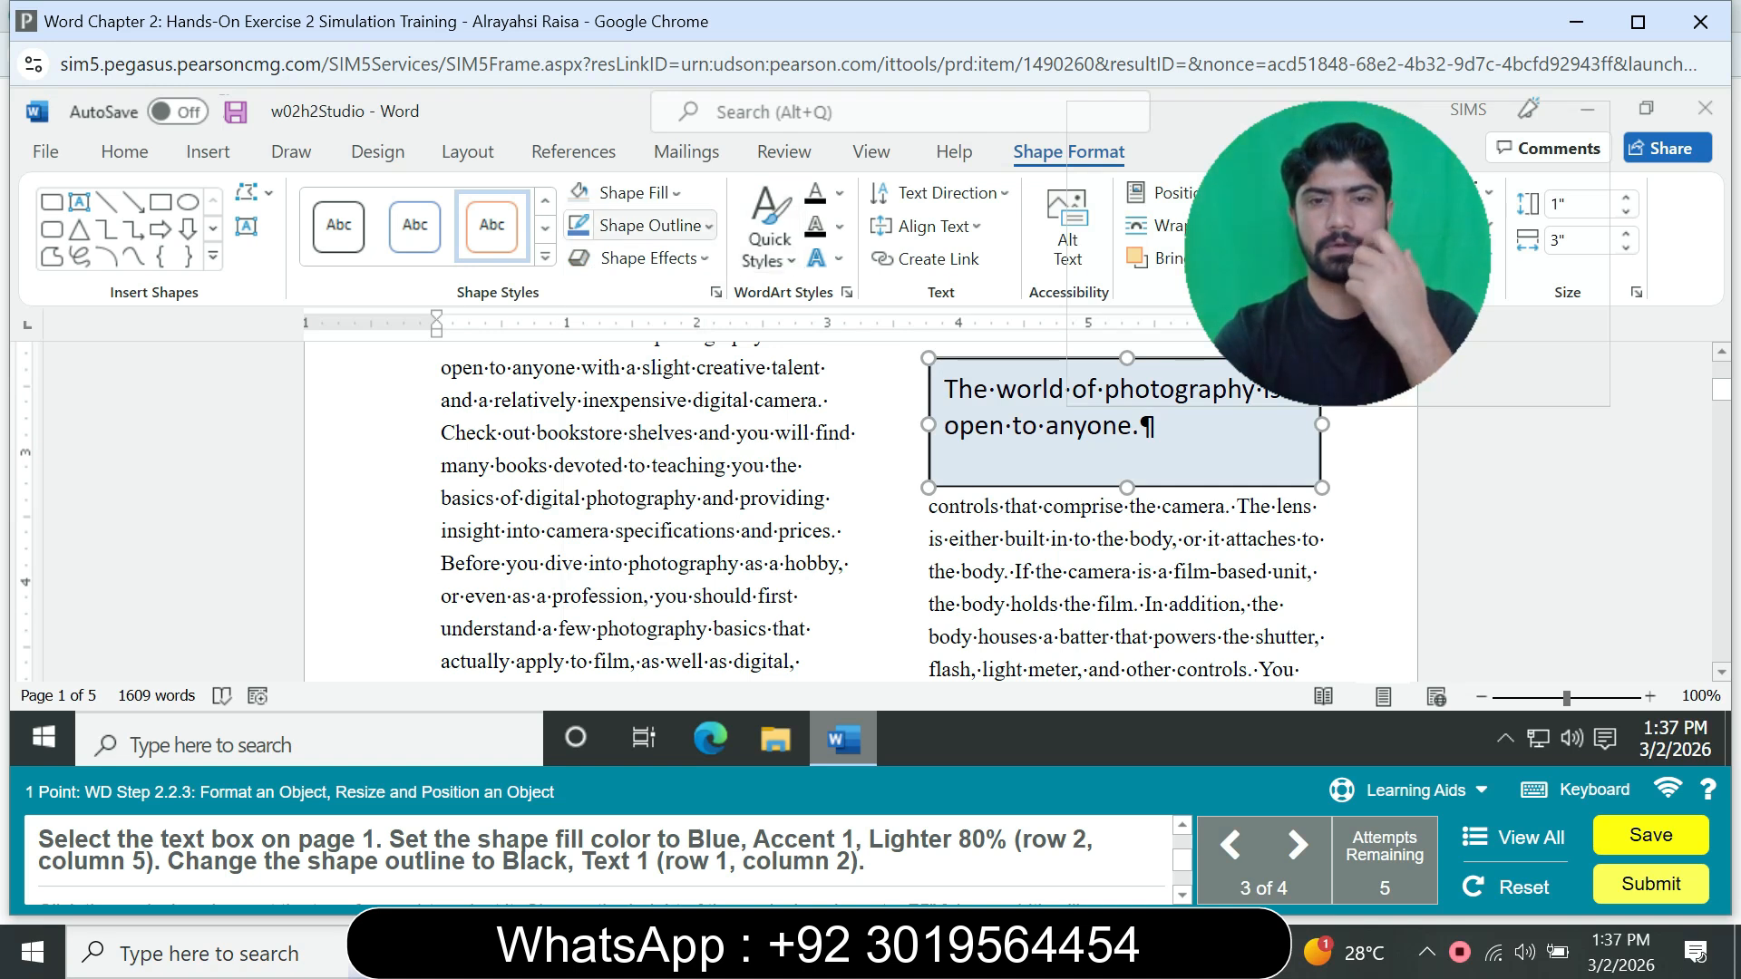
{"action": "left_click", "coordinate": [648, 226]}
{"action": "left_click", "coordinate": [599, 293]}
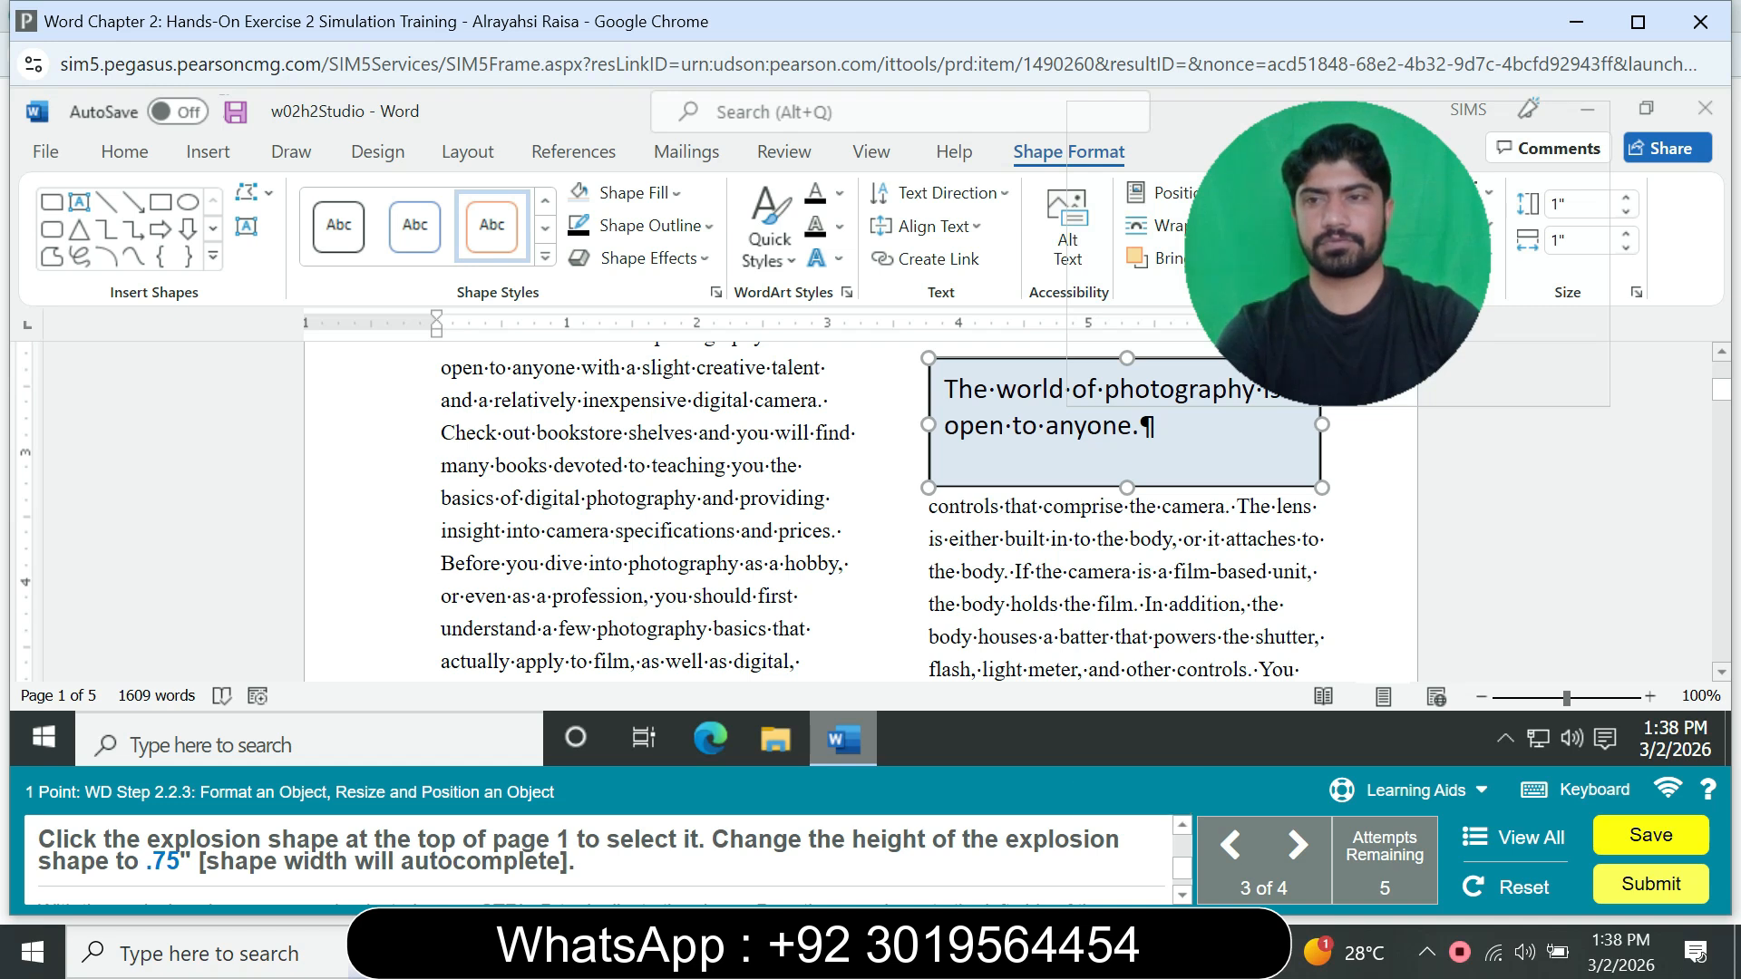
Step: Set the height of the explosion shape at the top of page 1 to .75"
{"action": "left_click_drag", "start_coordinate": [1721, 389], "coordinate": [1721, 372]}
{"action": "left_click", "coordinate": [1253, 555]}
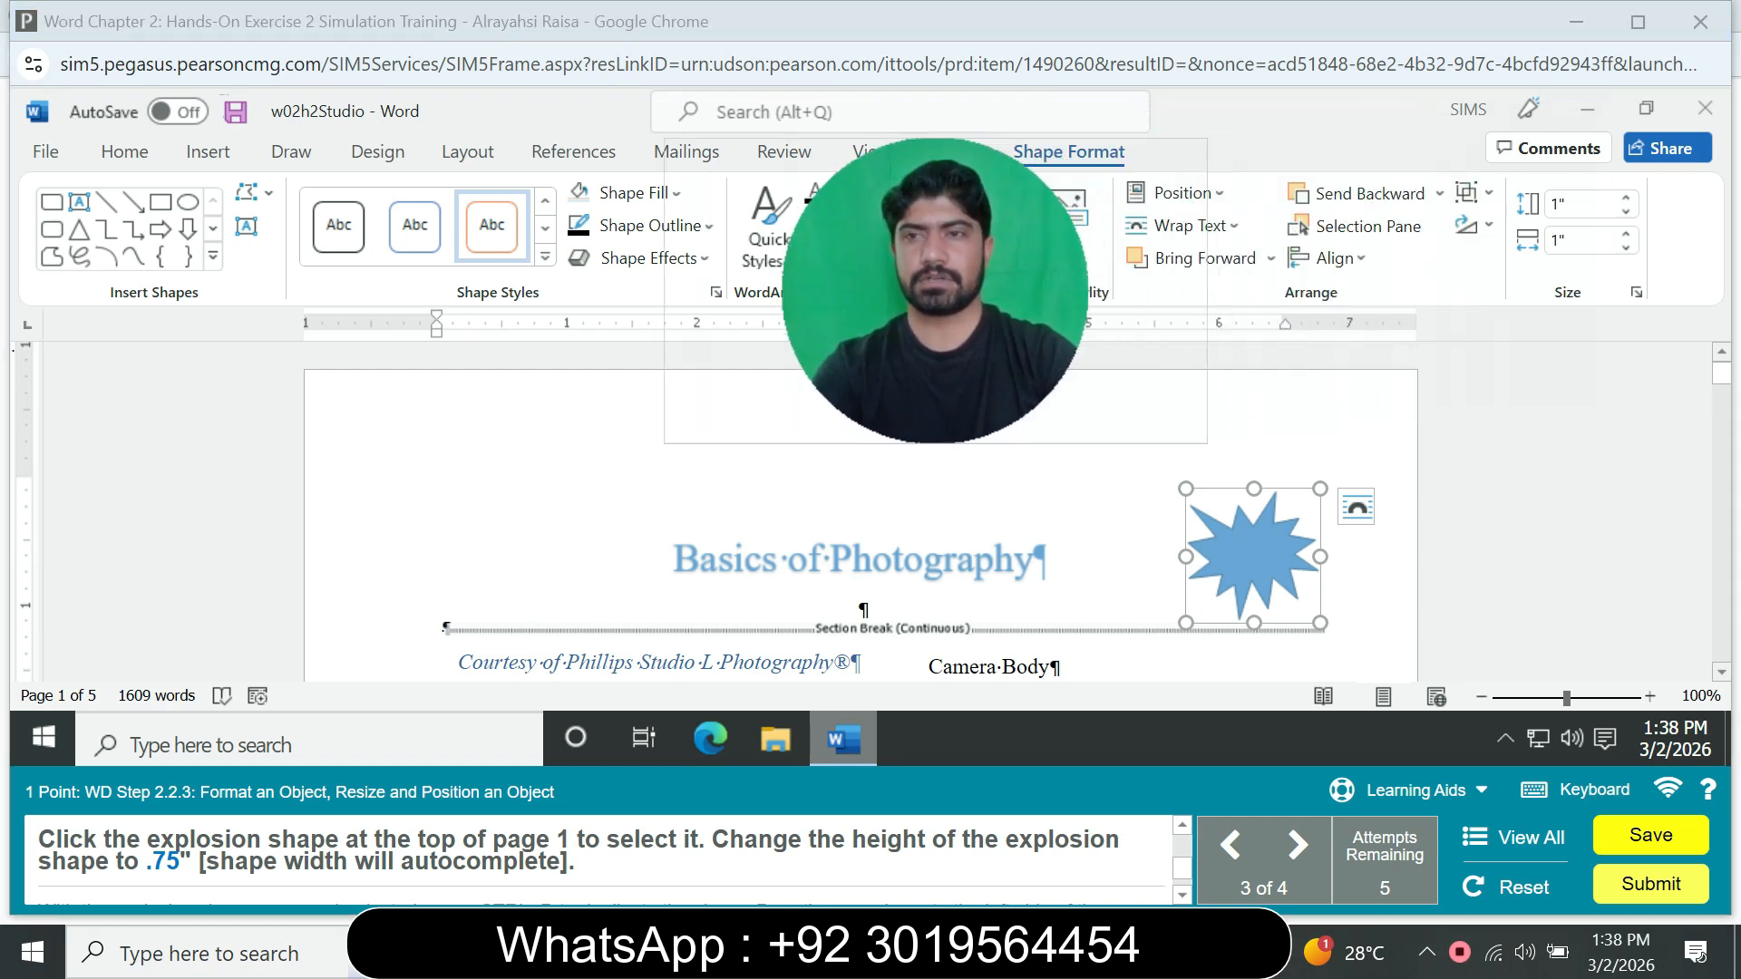
{"action": "left_click", "coordinate": [1559, 204]}
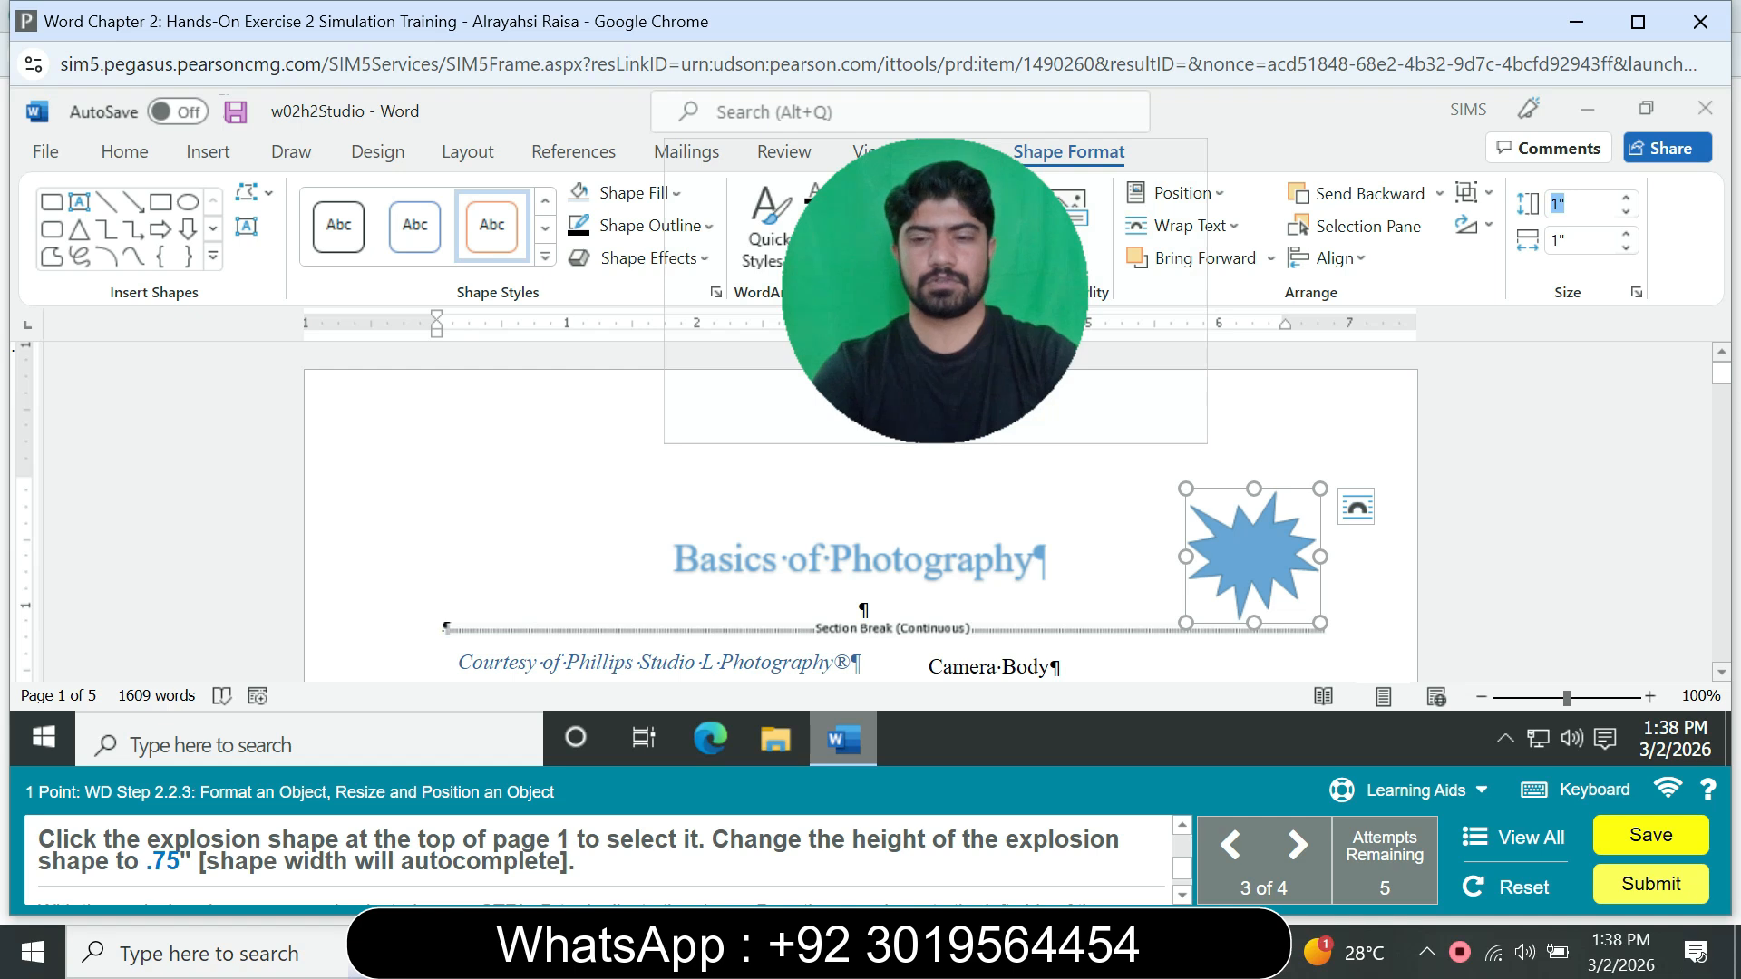
{"action": "key", "text": "BackSpace"}
{"action": "type", "text": ".75"}
{"action": "key", "text": "Return"}
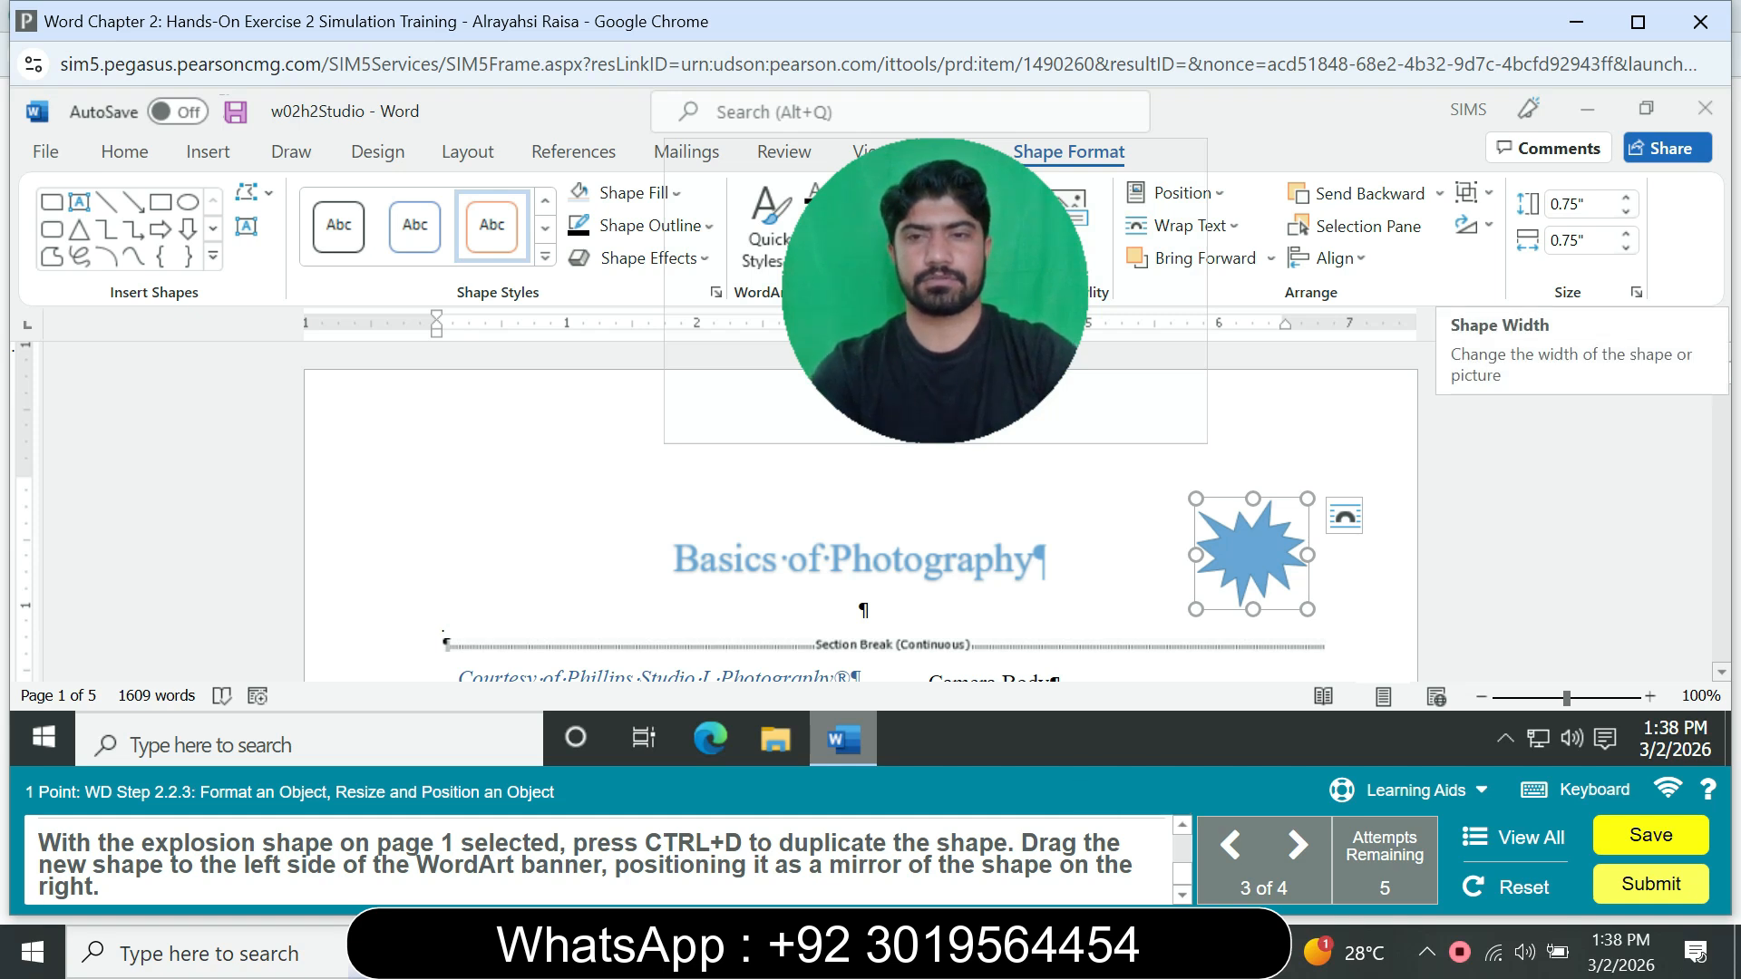
Step: Duplicate the explosion shape and place the copy on the left side of the WordArt banner, mirroring the original
{"action": "key", "text": "ctrl+d"}
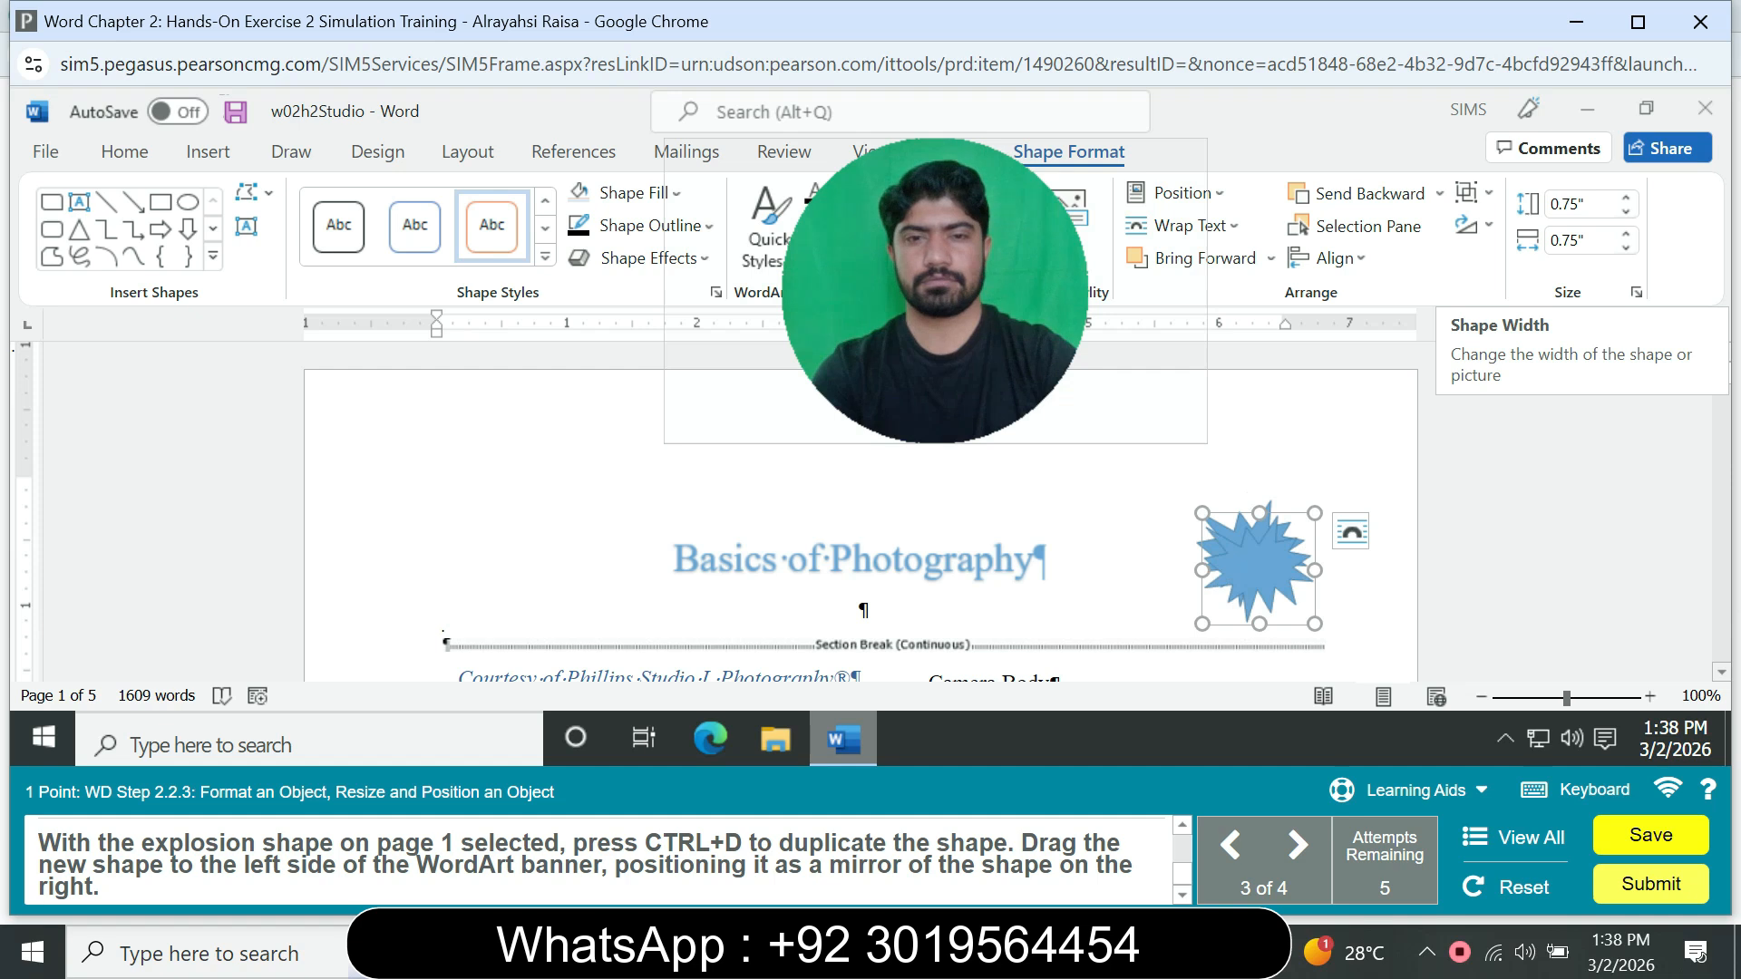
{"action": "left_click_drag", "start_coordinate": [1259, 569], "coordinate": [510, 554]}
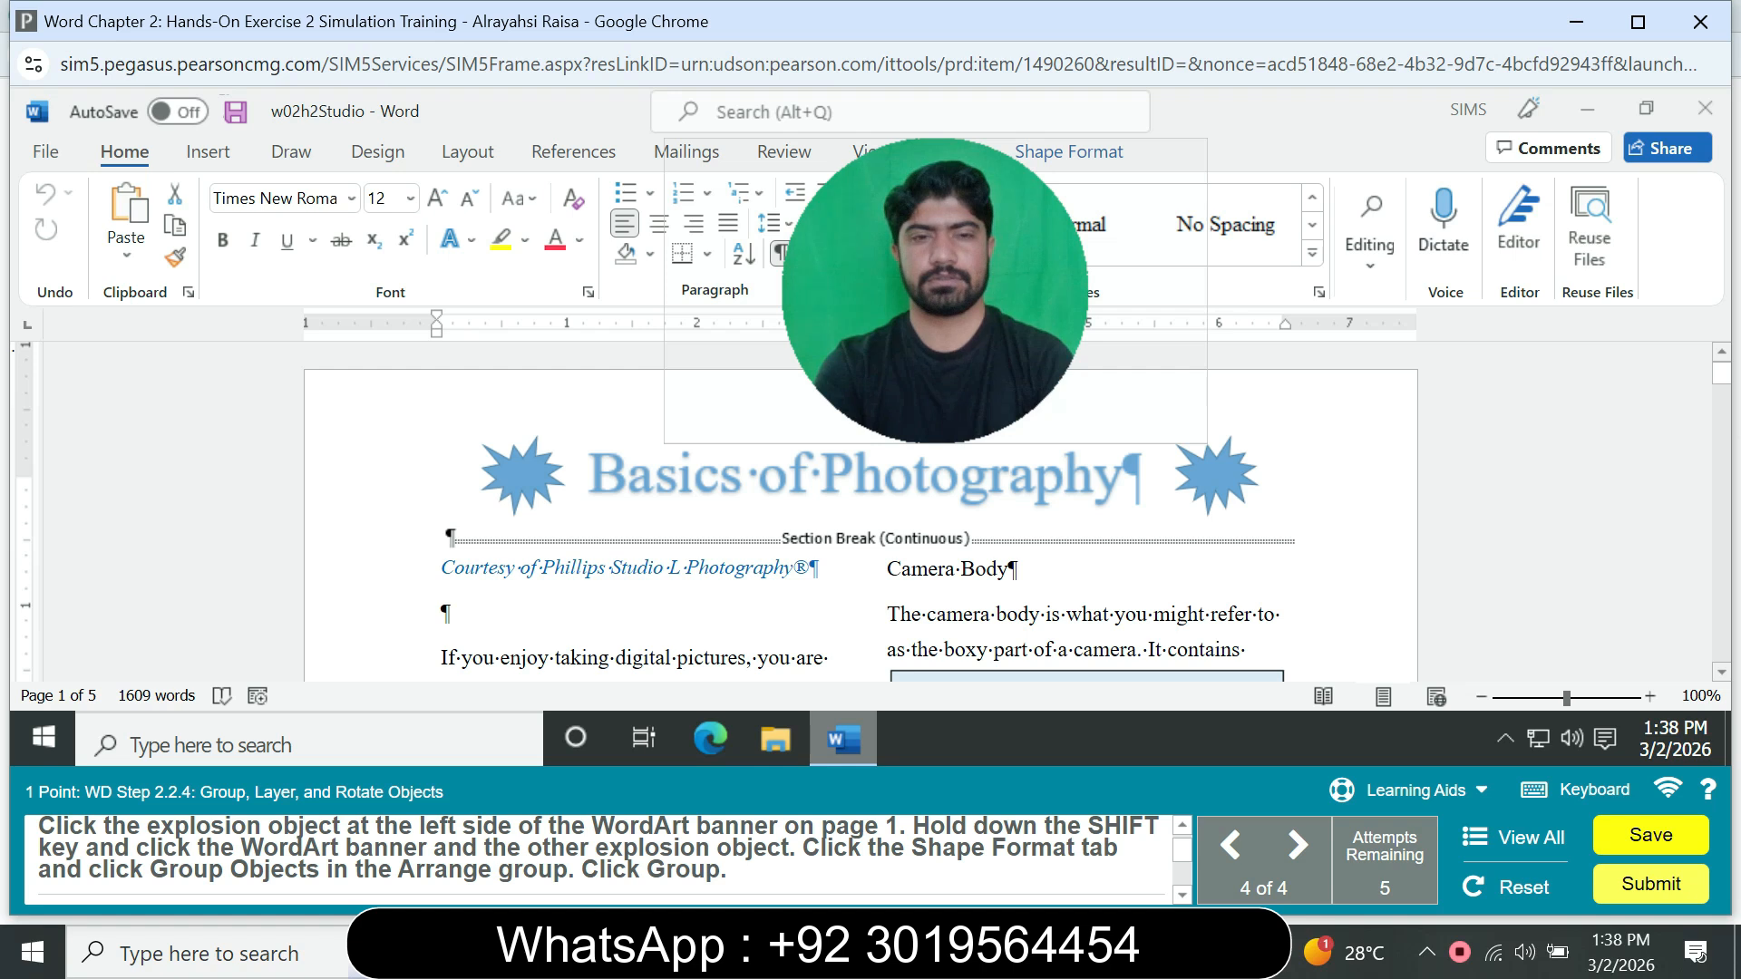
Step: Group the two explosion shapes with the WordArt banner on page 1 and set the group's wrapping style to Top and Bottom
{"action": "left_click", "coordinate": [522, 475]}
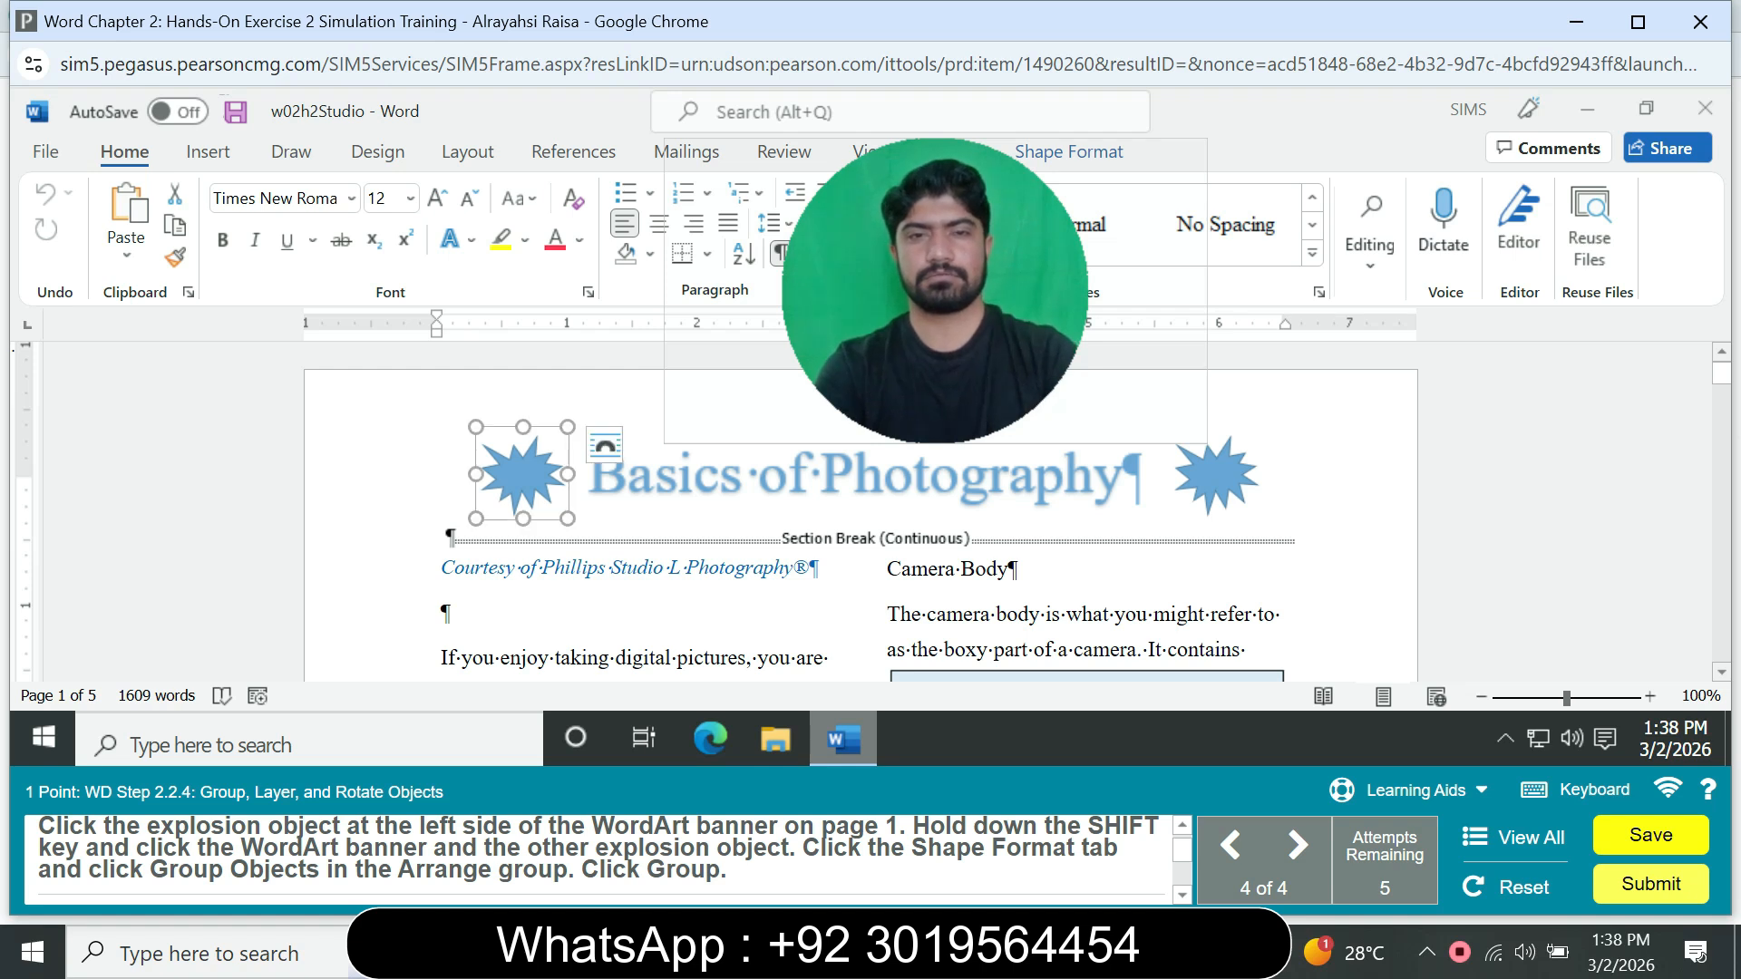
{"action": "left_click", "coordinate": [868, 480], "text": "shift"}
{"action": "left_click", "coordinate": [1216, 473], "text": "shift"}
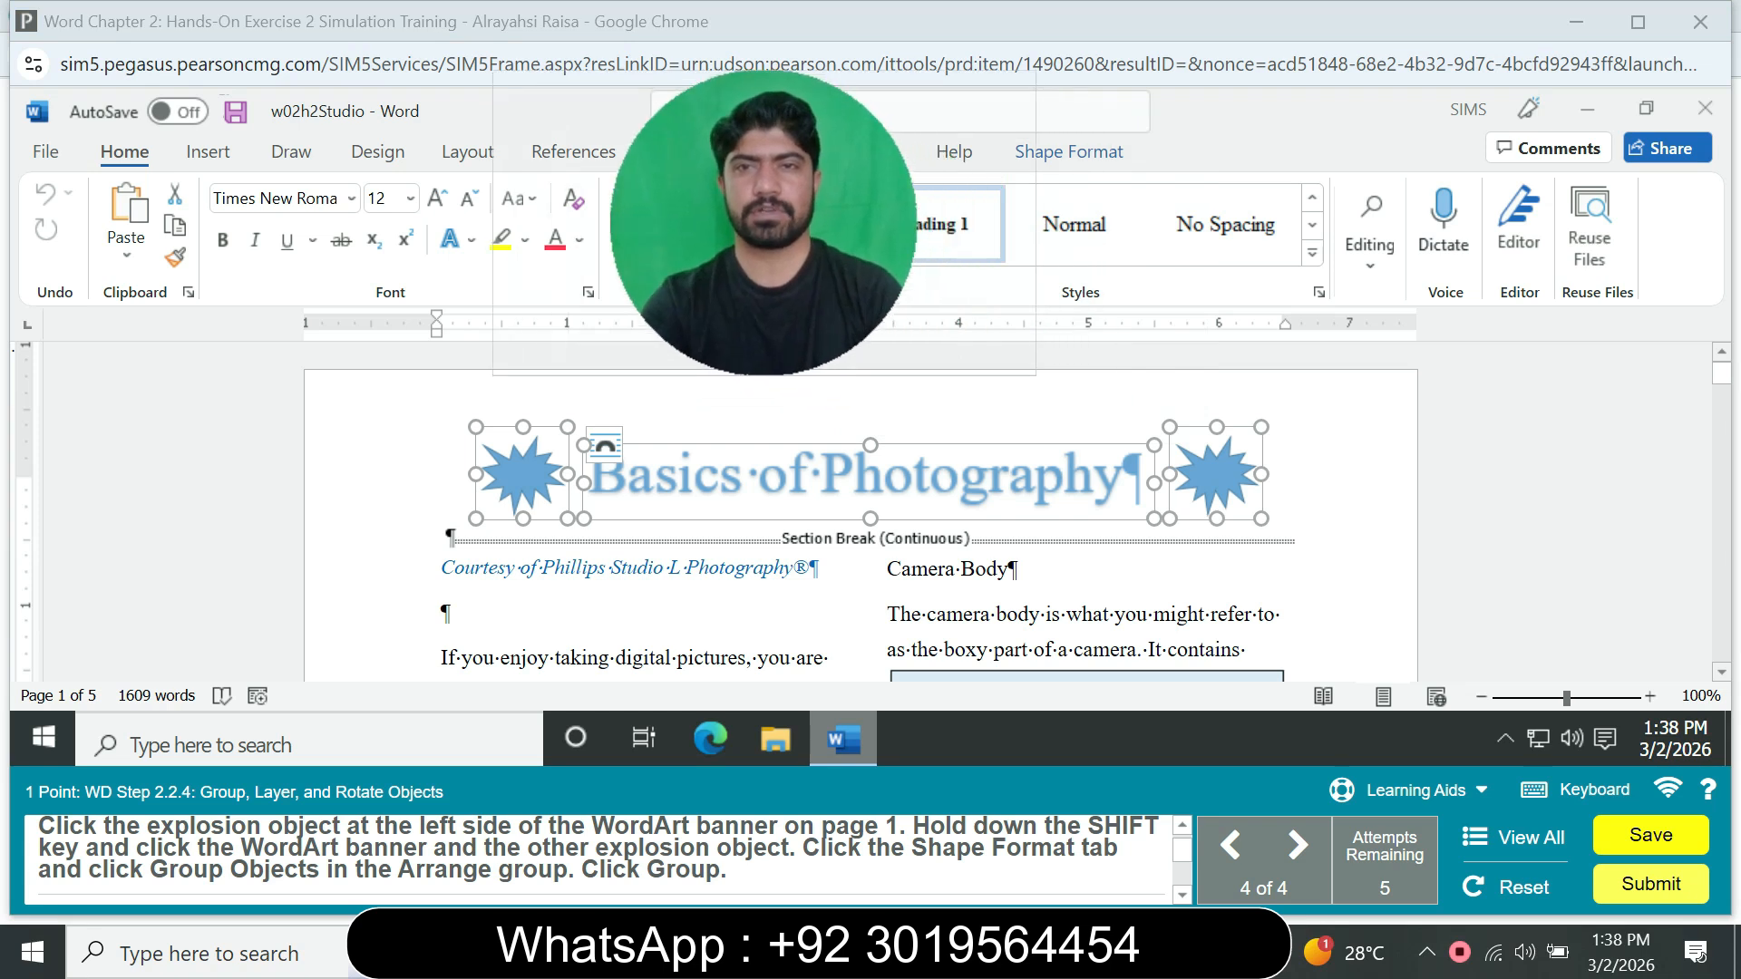
{"action": "left_click", "coordinate": [1069, 151]}
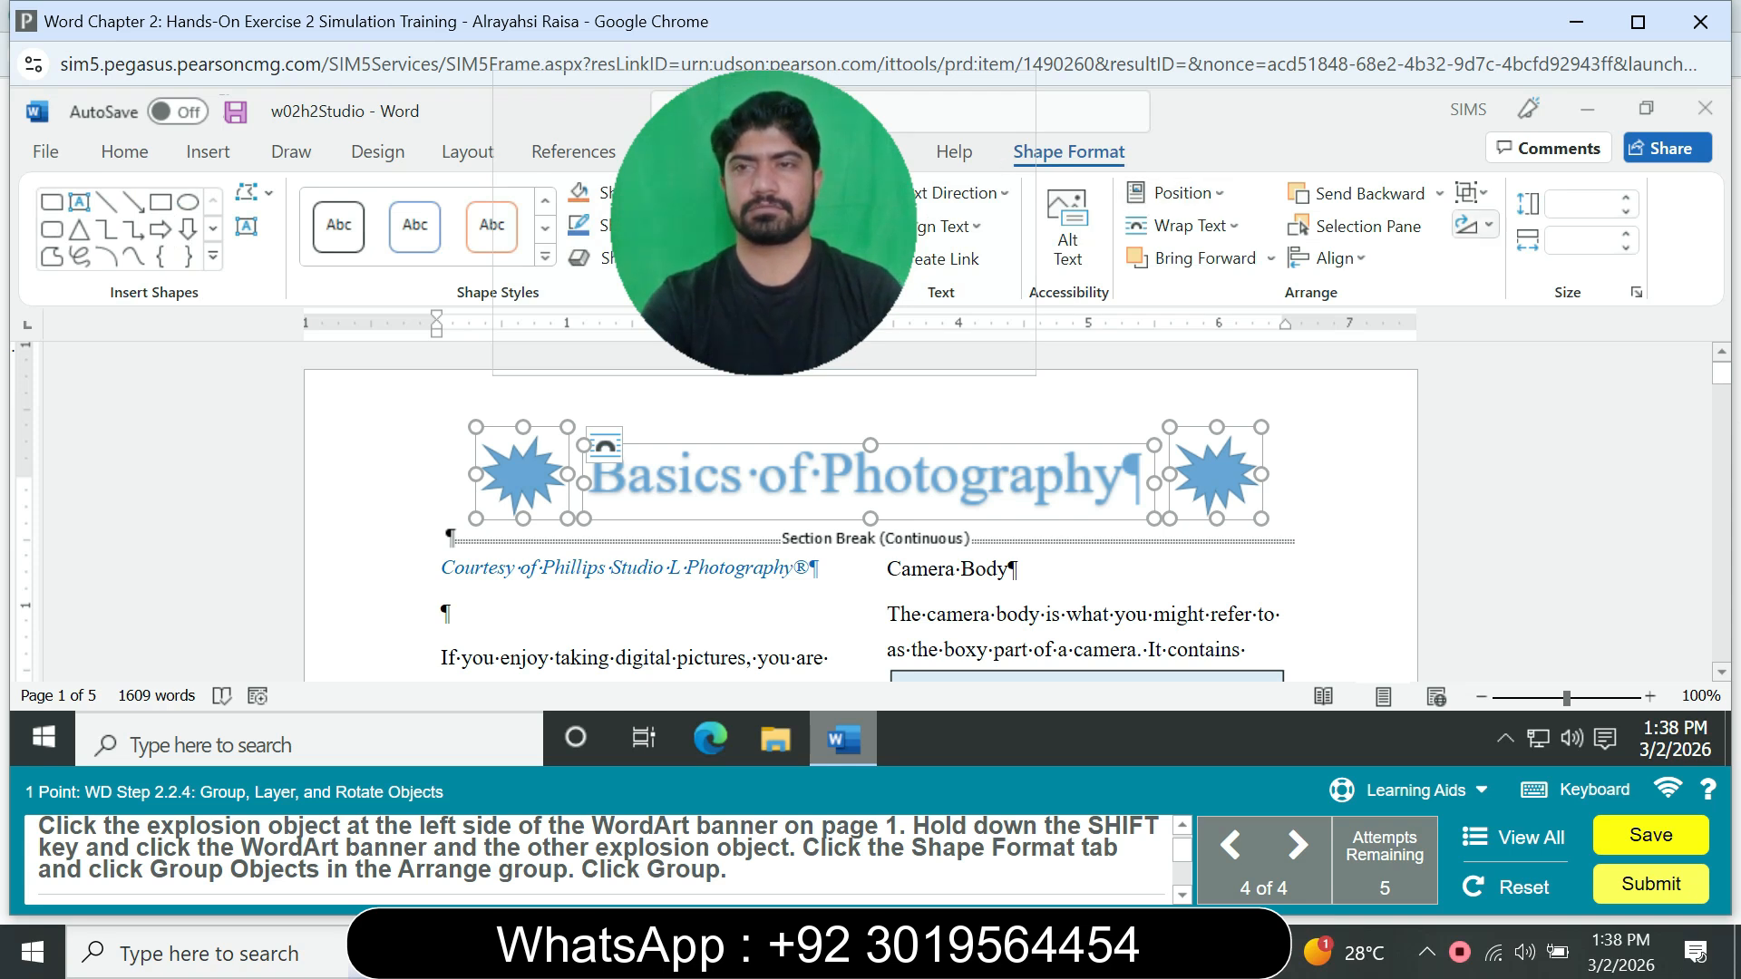
{"action": "left_click", "coordinate": [1474, 224]}
{"action": "left_click", "coordinate": [1473, 225]}
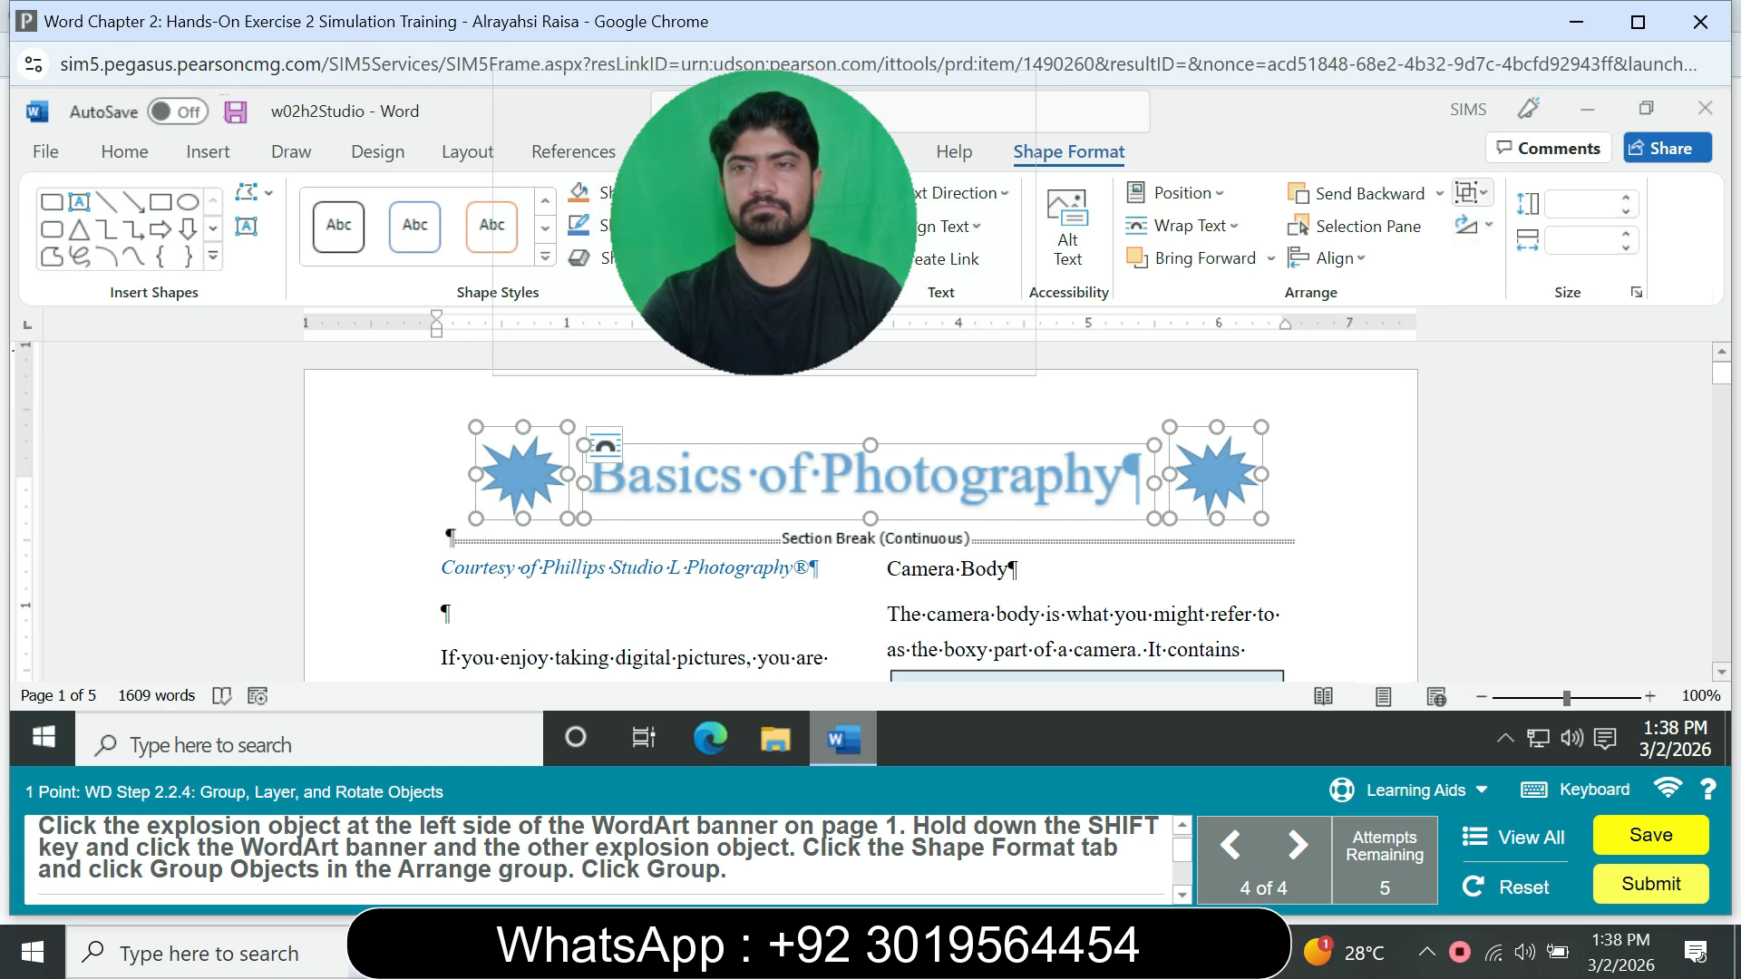
{"action": "left_click", "coordinate": [1471, 192]}
{"action": "left_click", "coordinate": [1522, 227]}
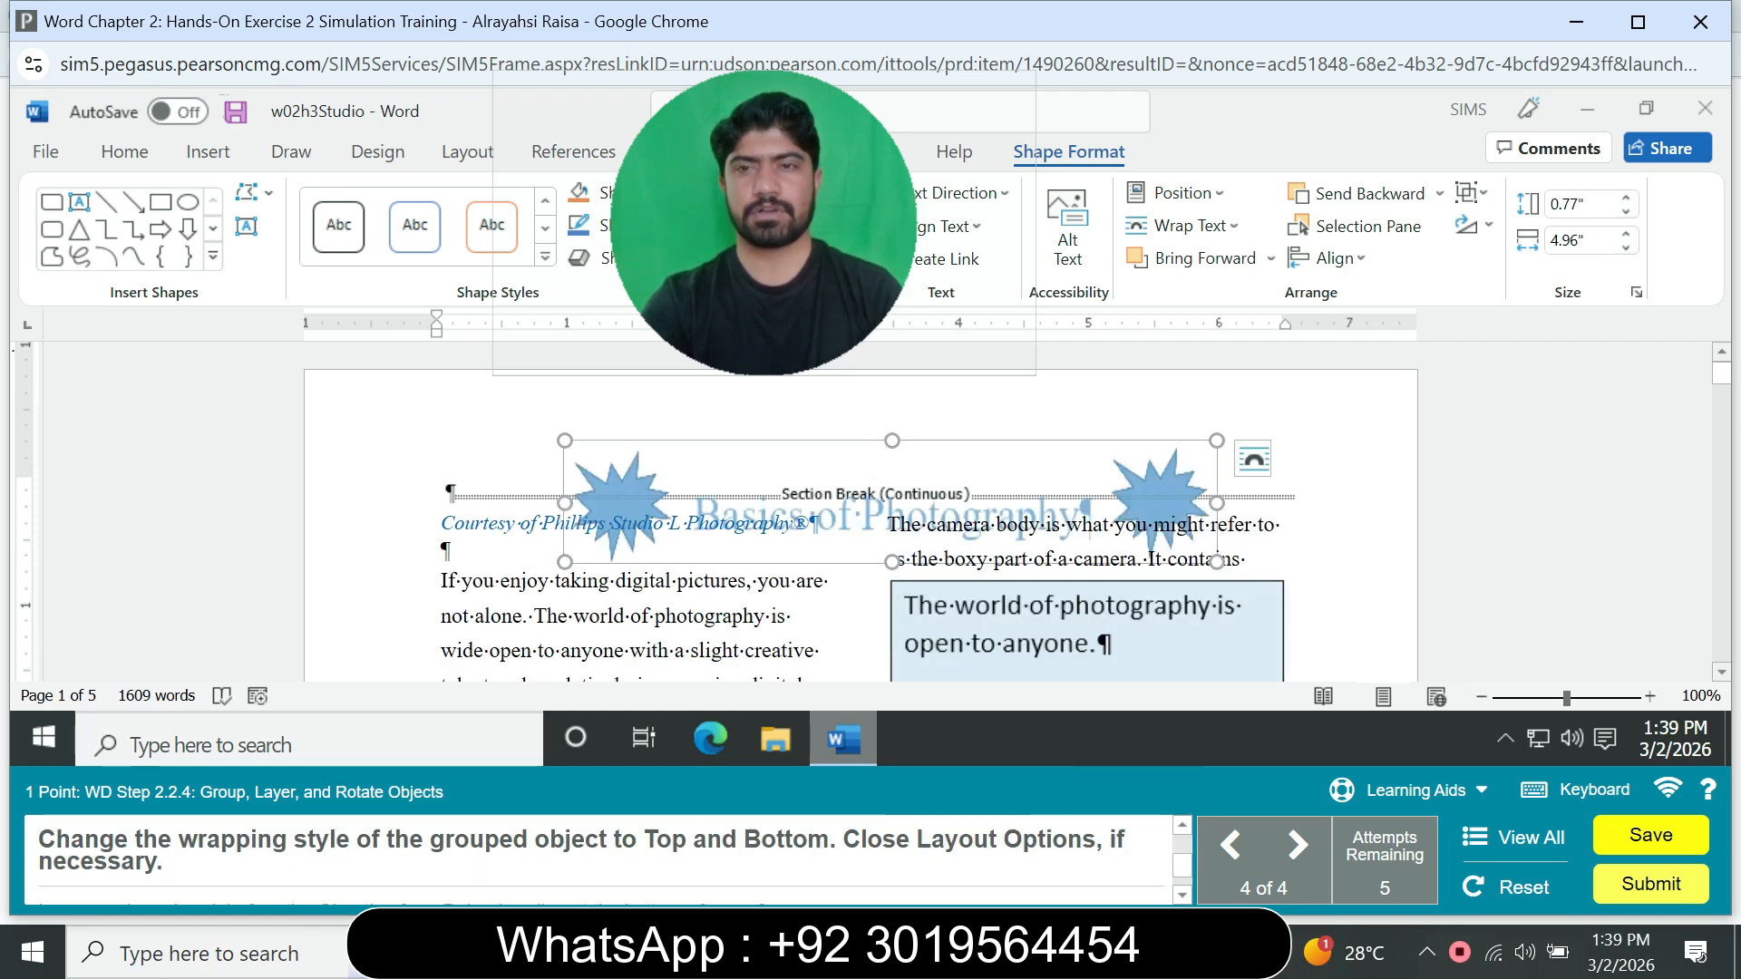
{"action": "left_click", "coordinate": [1253, 459]}
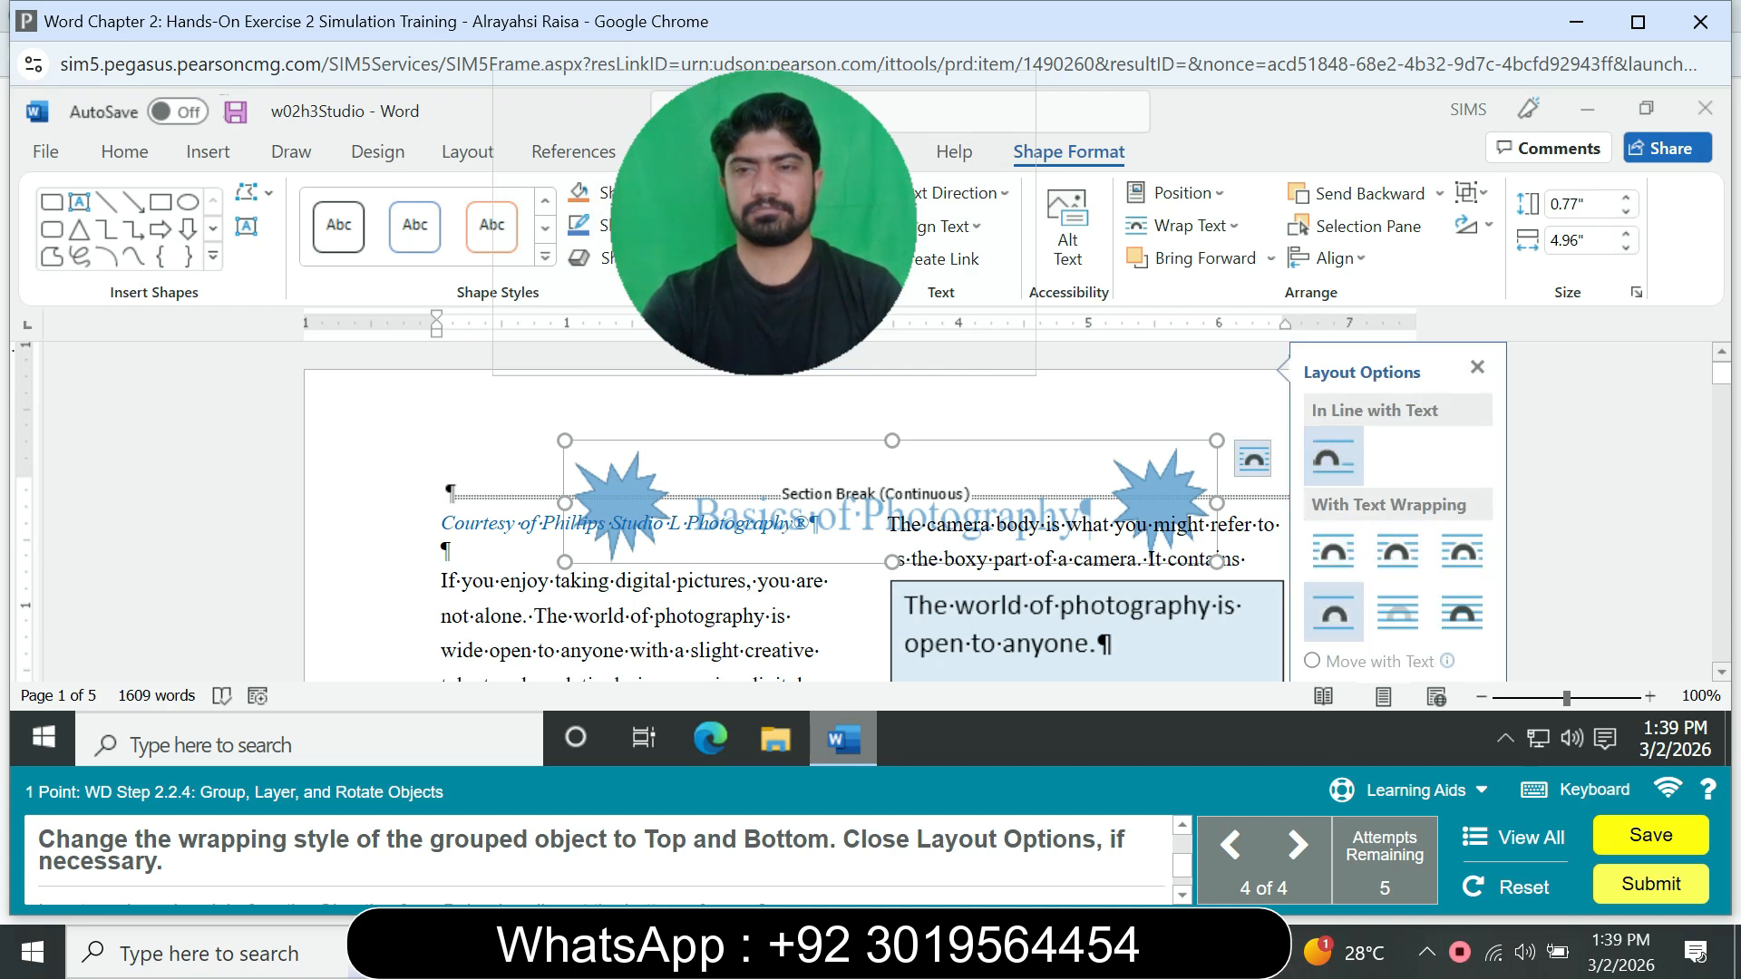
{"action": "left_click", "coordinate": [1333, 613]}
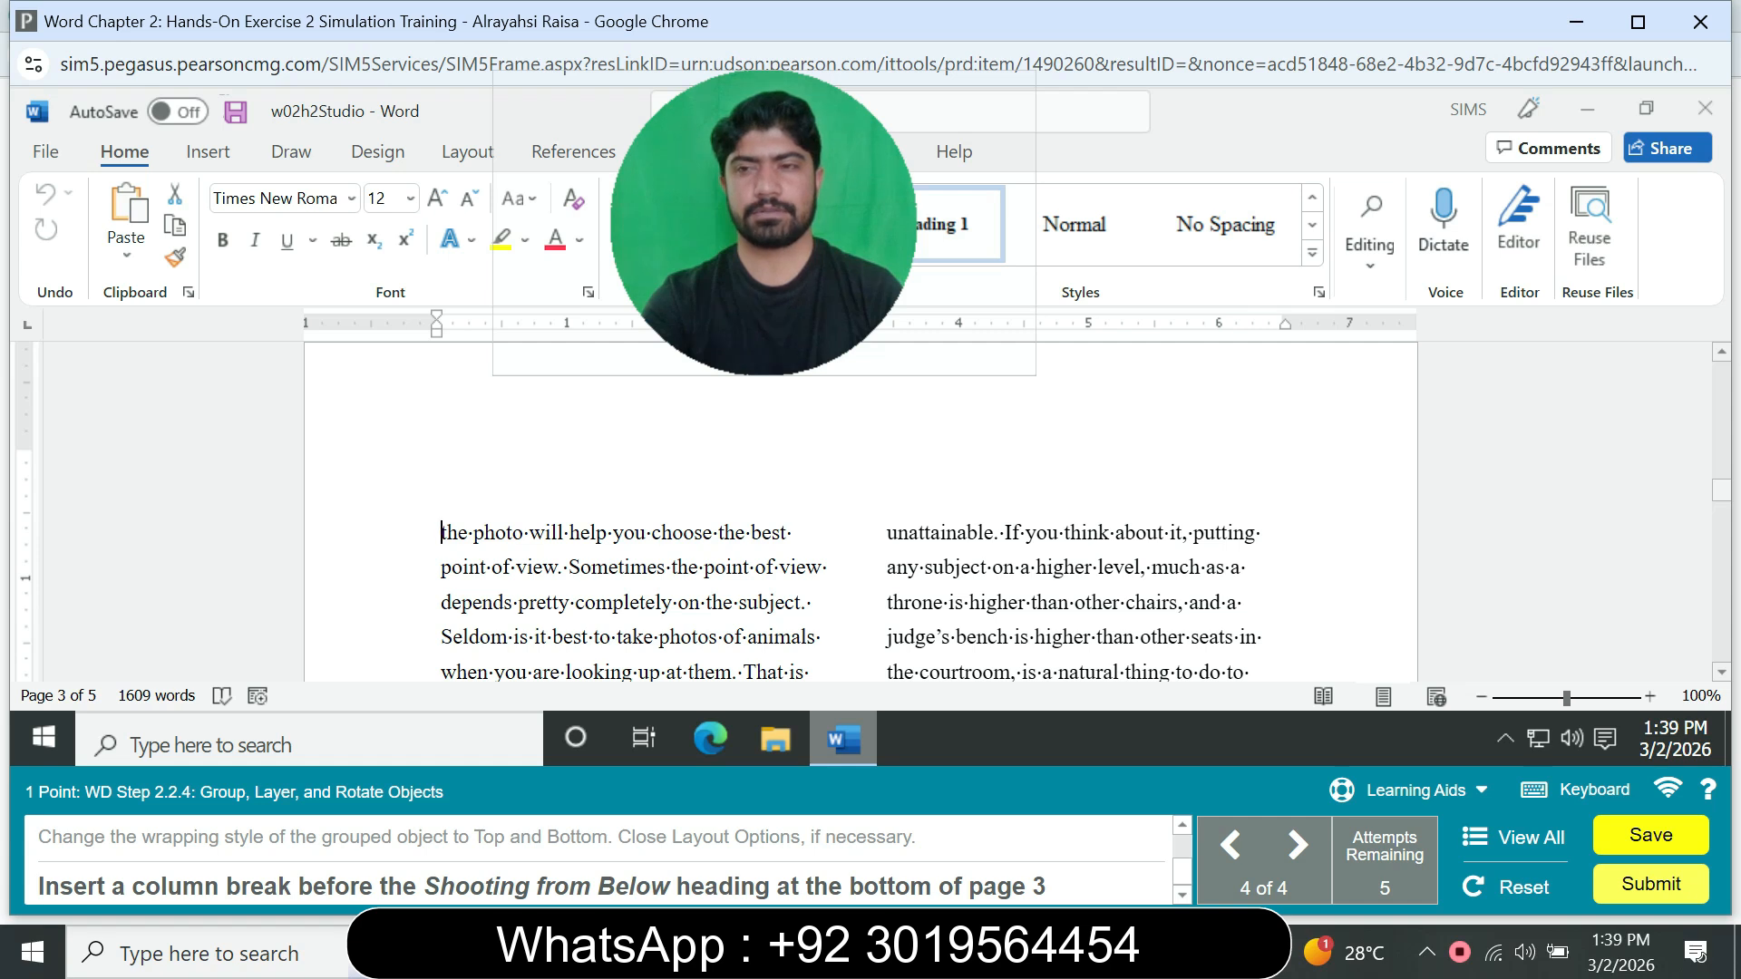
Step: Try to insert a column break before the Shooting from Above heading on page 3
{"action": "scroll", "coordinate": [861, 508], "scroll_direction": "down", "scroll_amount": 5}
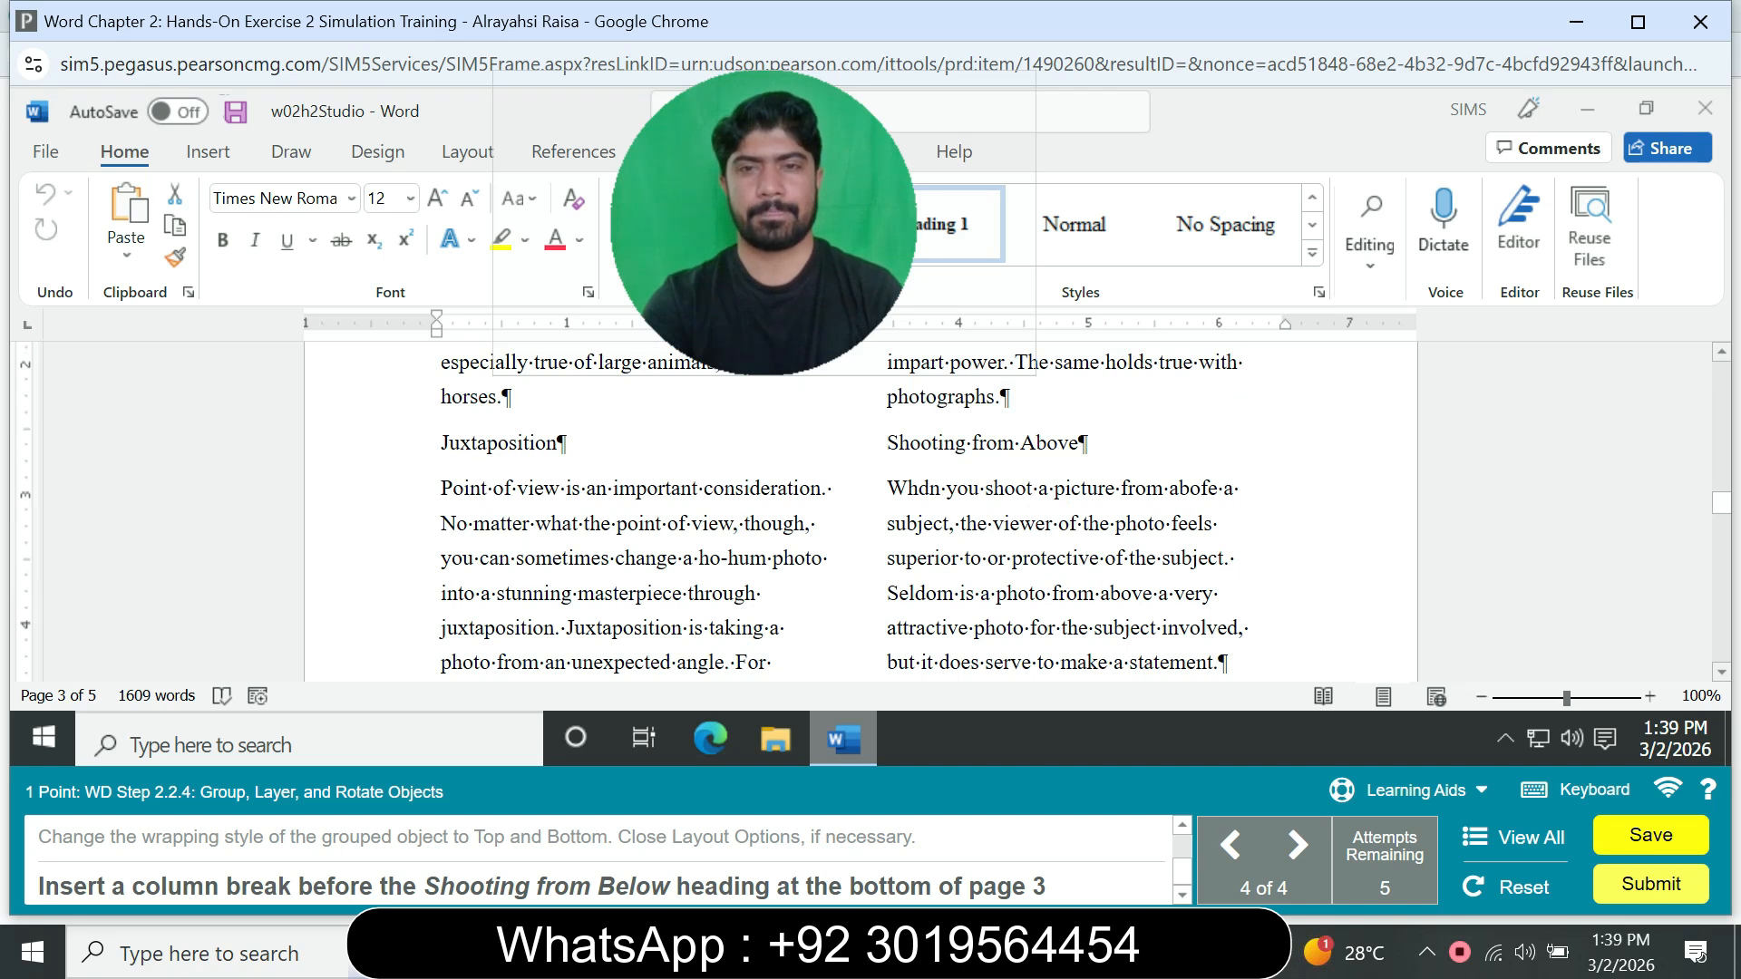
{"action": "left_click", "coordinate": [887, 442]}
{"action": "left_click", "coordinate": [208, 152]}
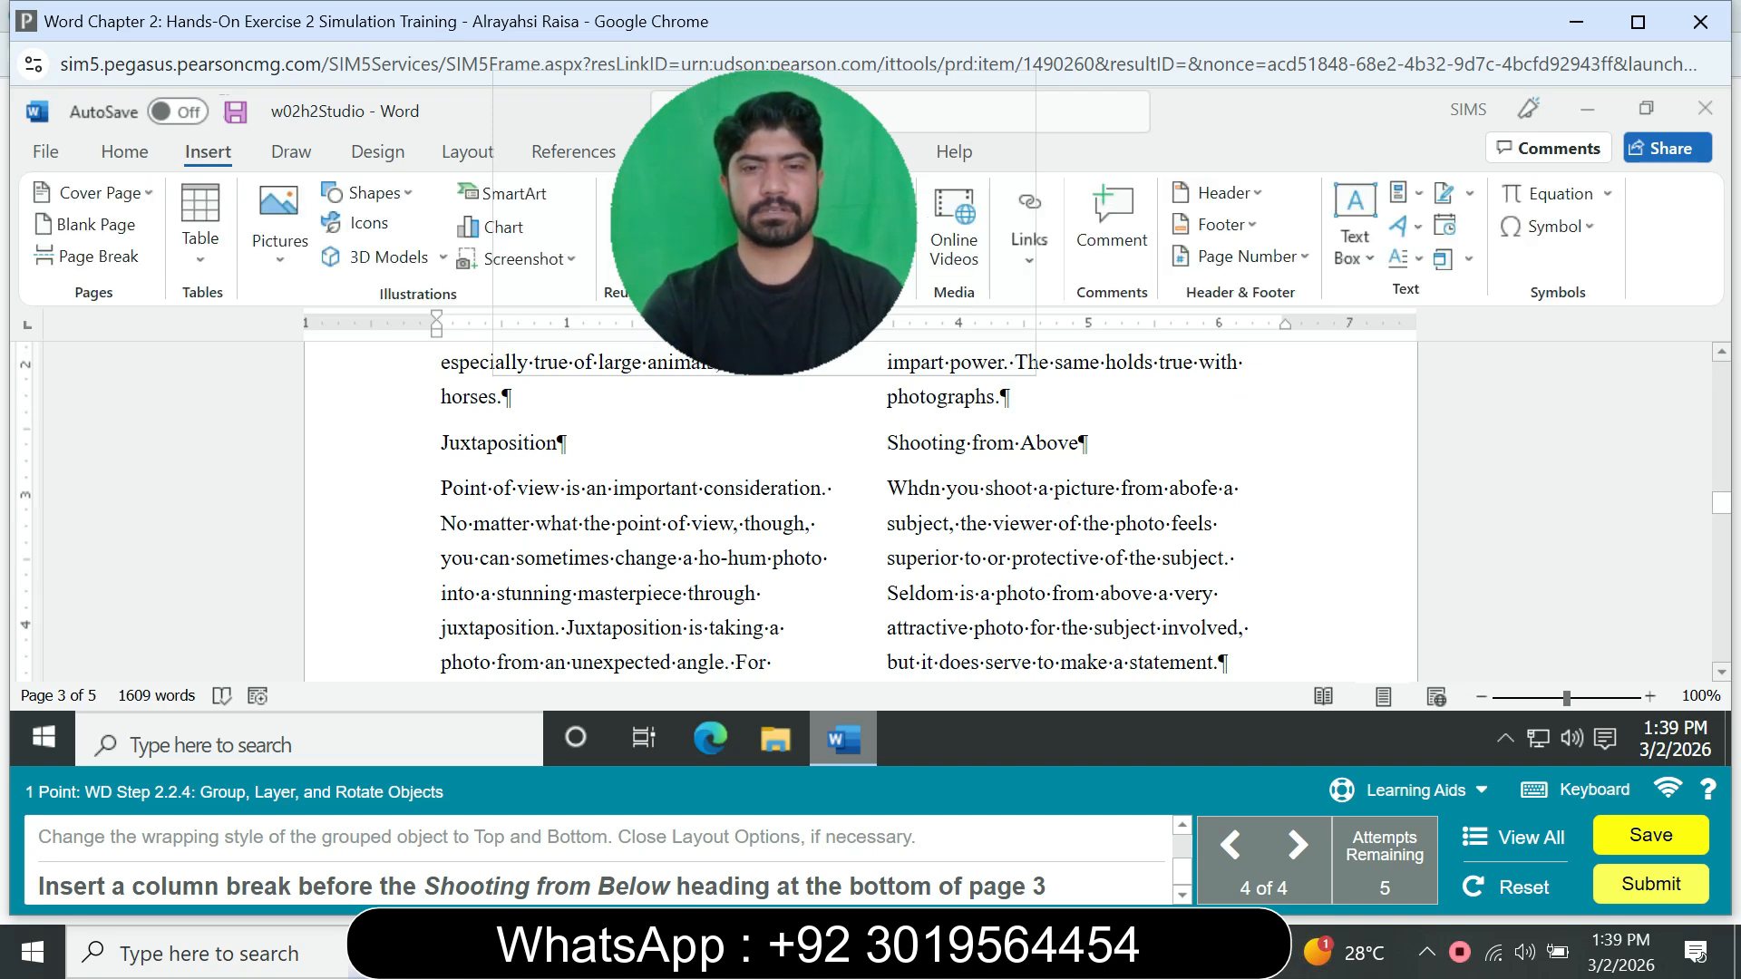
{"action": "left_click_drag", "start_coordinate": [763, 223], "coordinate": [1128, 228]}
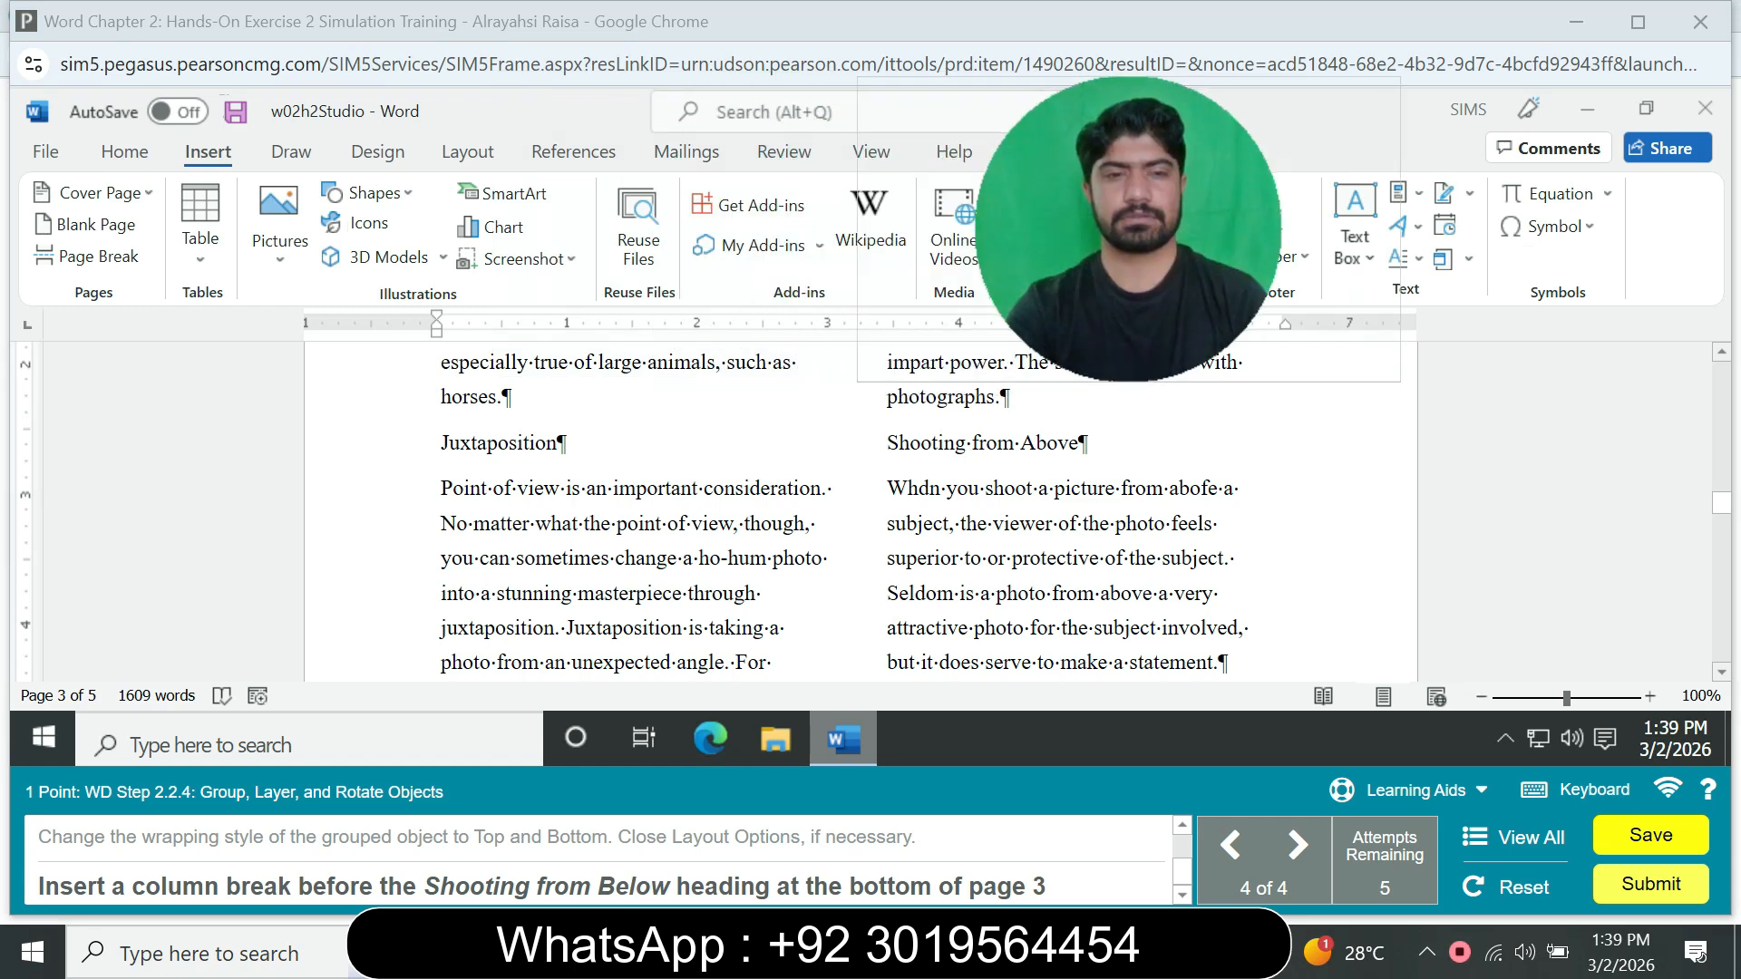
{"action": "left_click", "coordinate": [468, 152]}
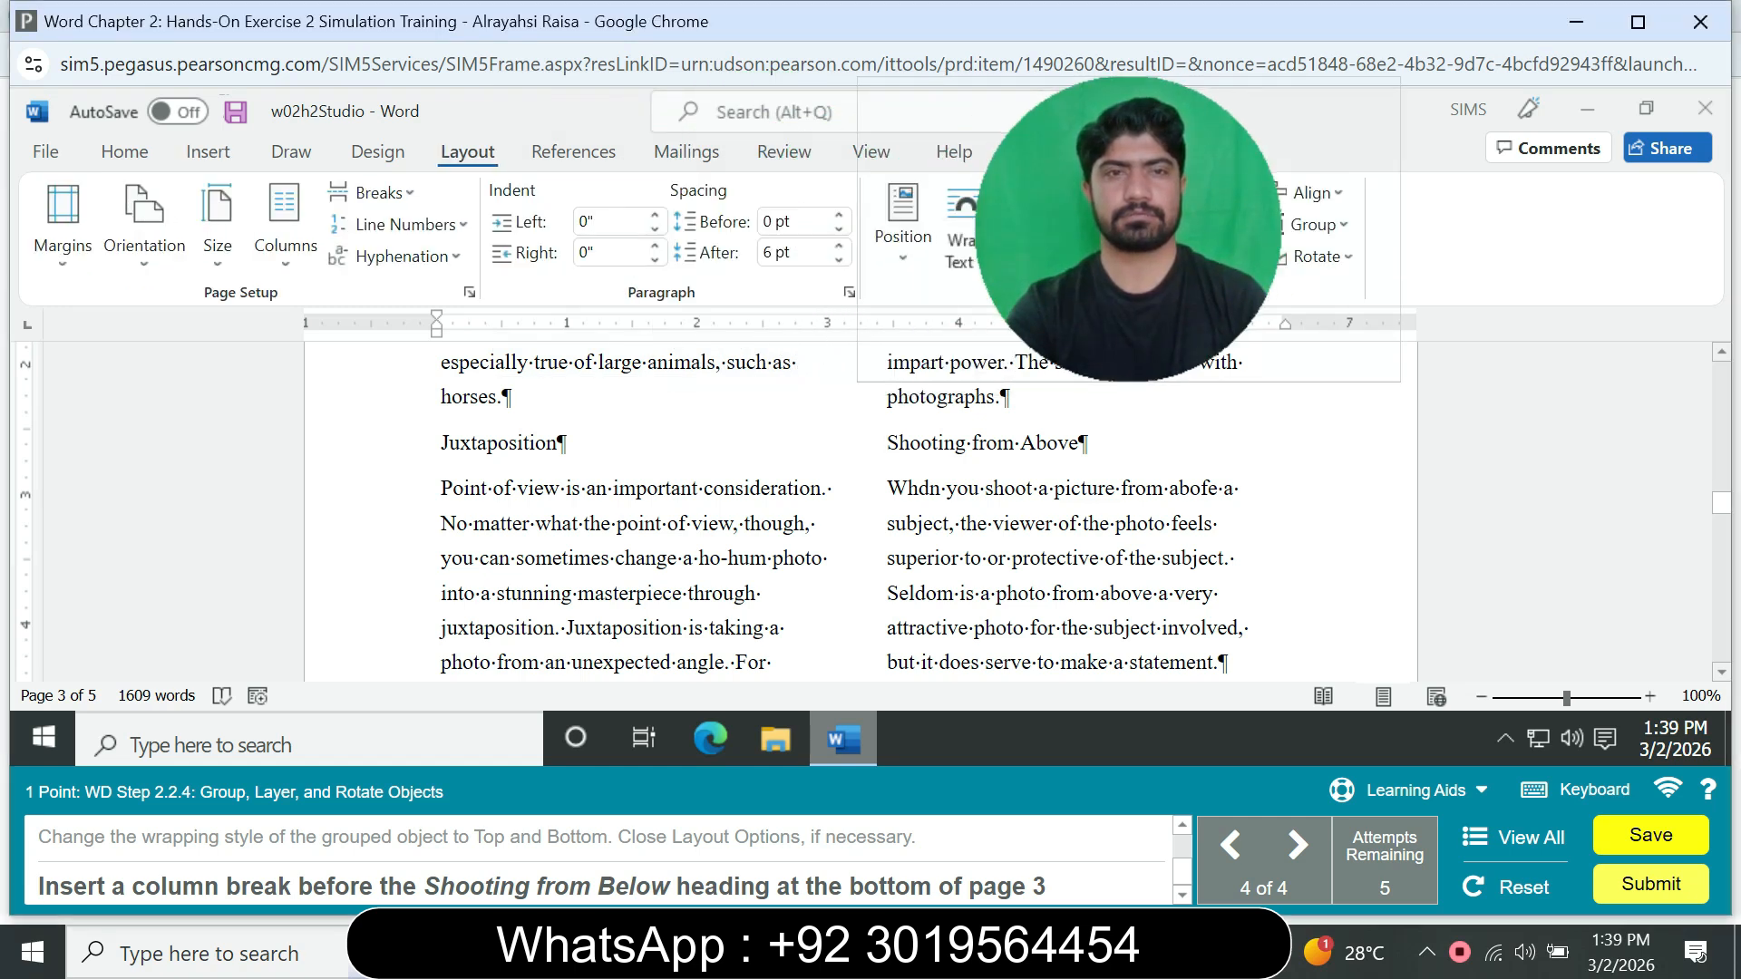
{"action": "left_click", "coordinate": [370, 192]}
{"action": "left_click", "coordinate": [430, 361]}
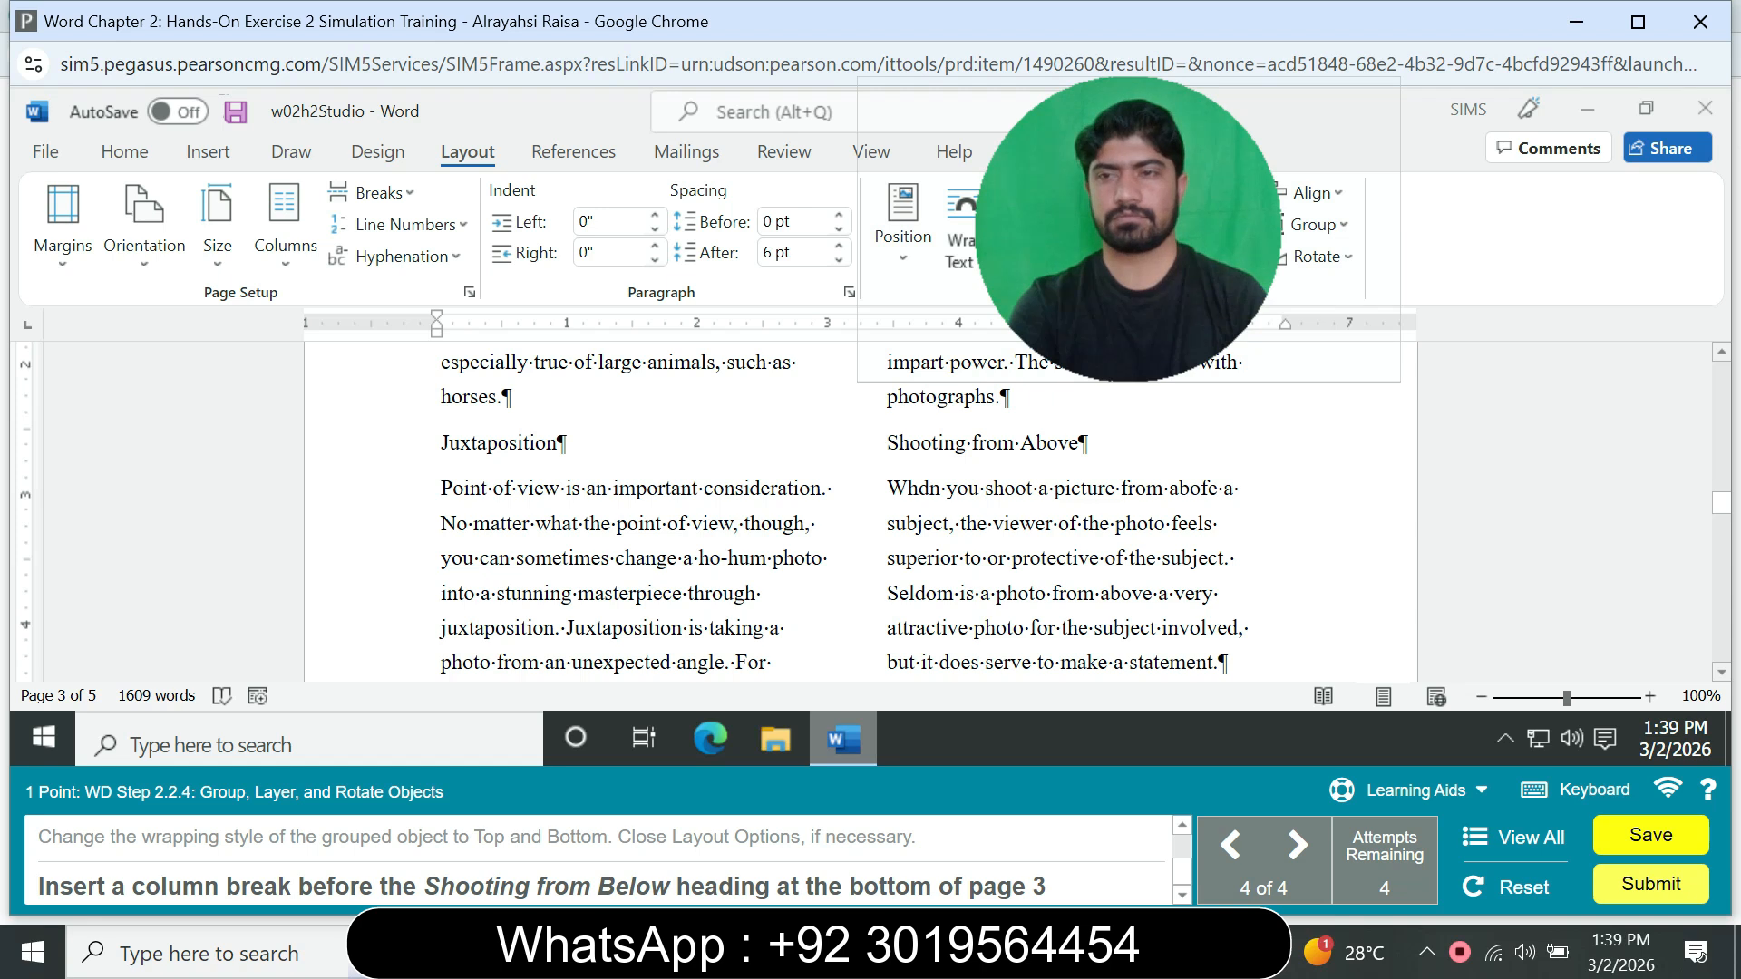
Step: Insert a column break before the Shooting from Below heading at the bottom of page 3
{"action": "scroll", "coordinate": [870, 508], "scroll_direction": "down", "scroll_amount": 10}
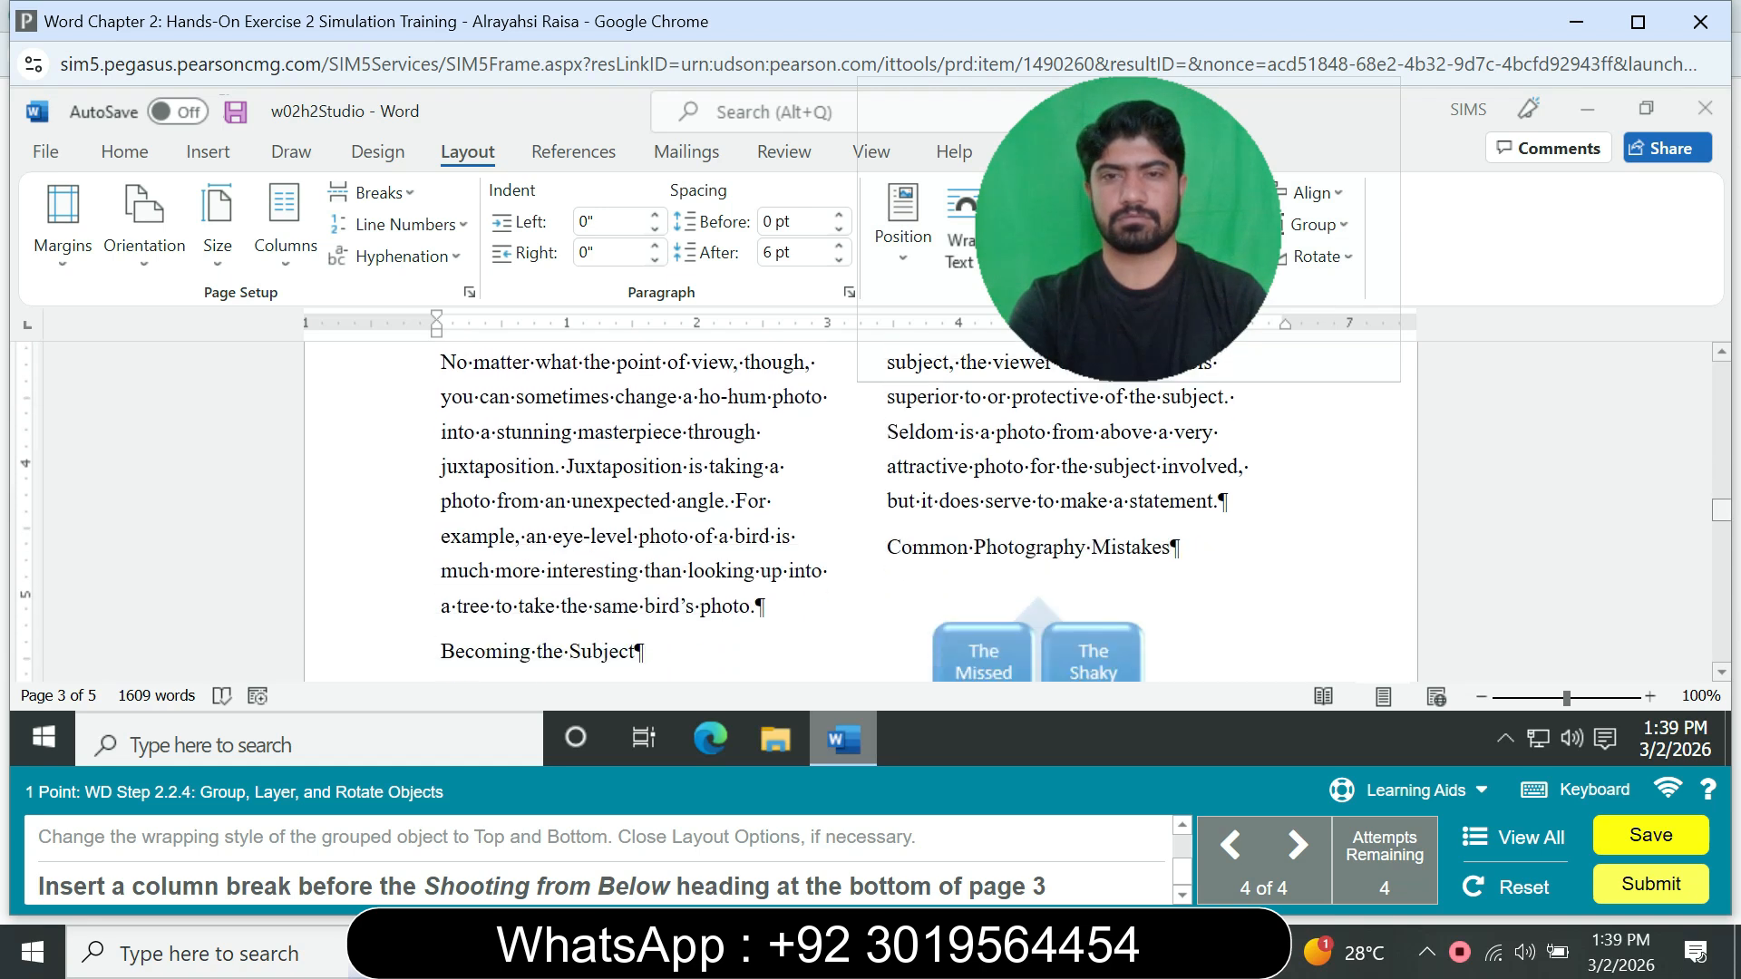
{"action": "scroll", "coordinate": [871, 507], "scroll_direction": "down", "scroll_amount": 1}
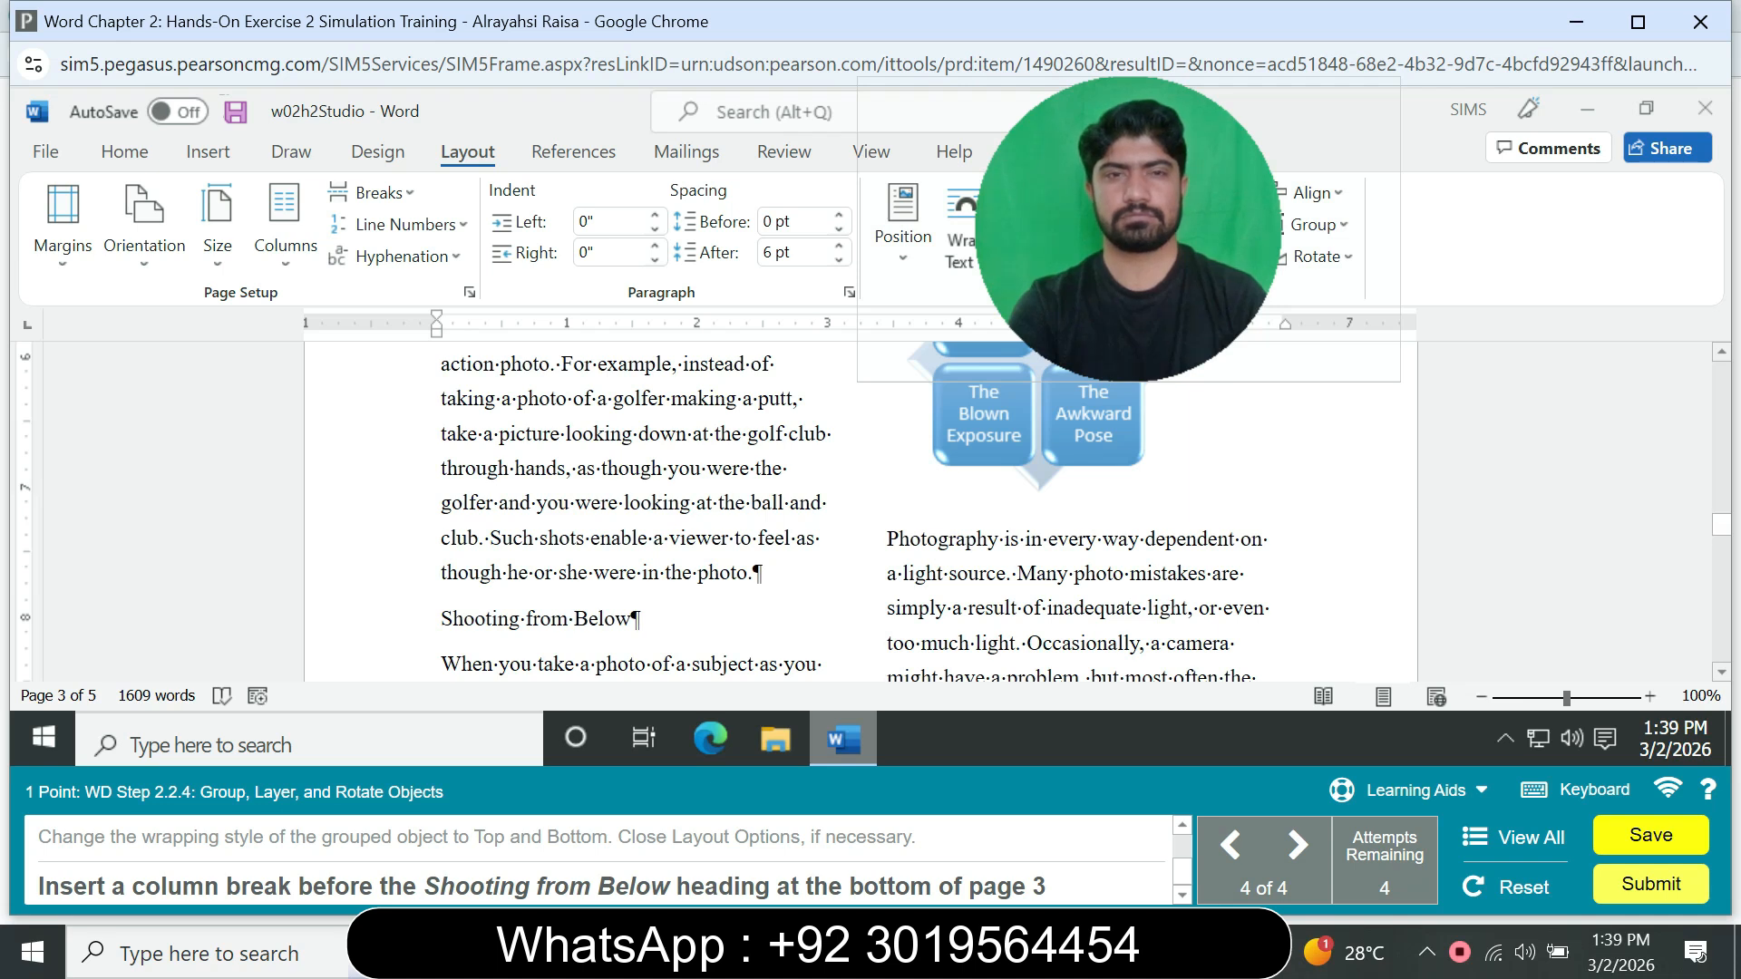
{"action": "left_click", "coordinate": [384, 193]}
{"action": "left_click", "coordinate": [494, 376]}
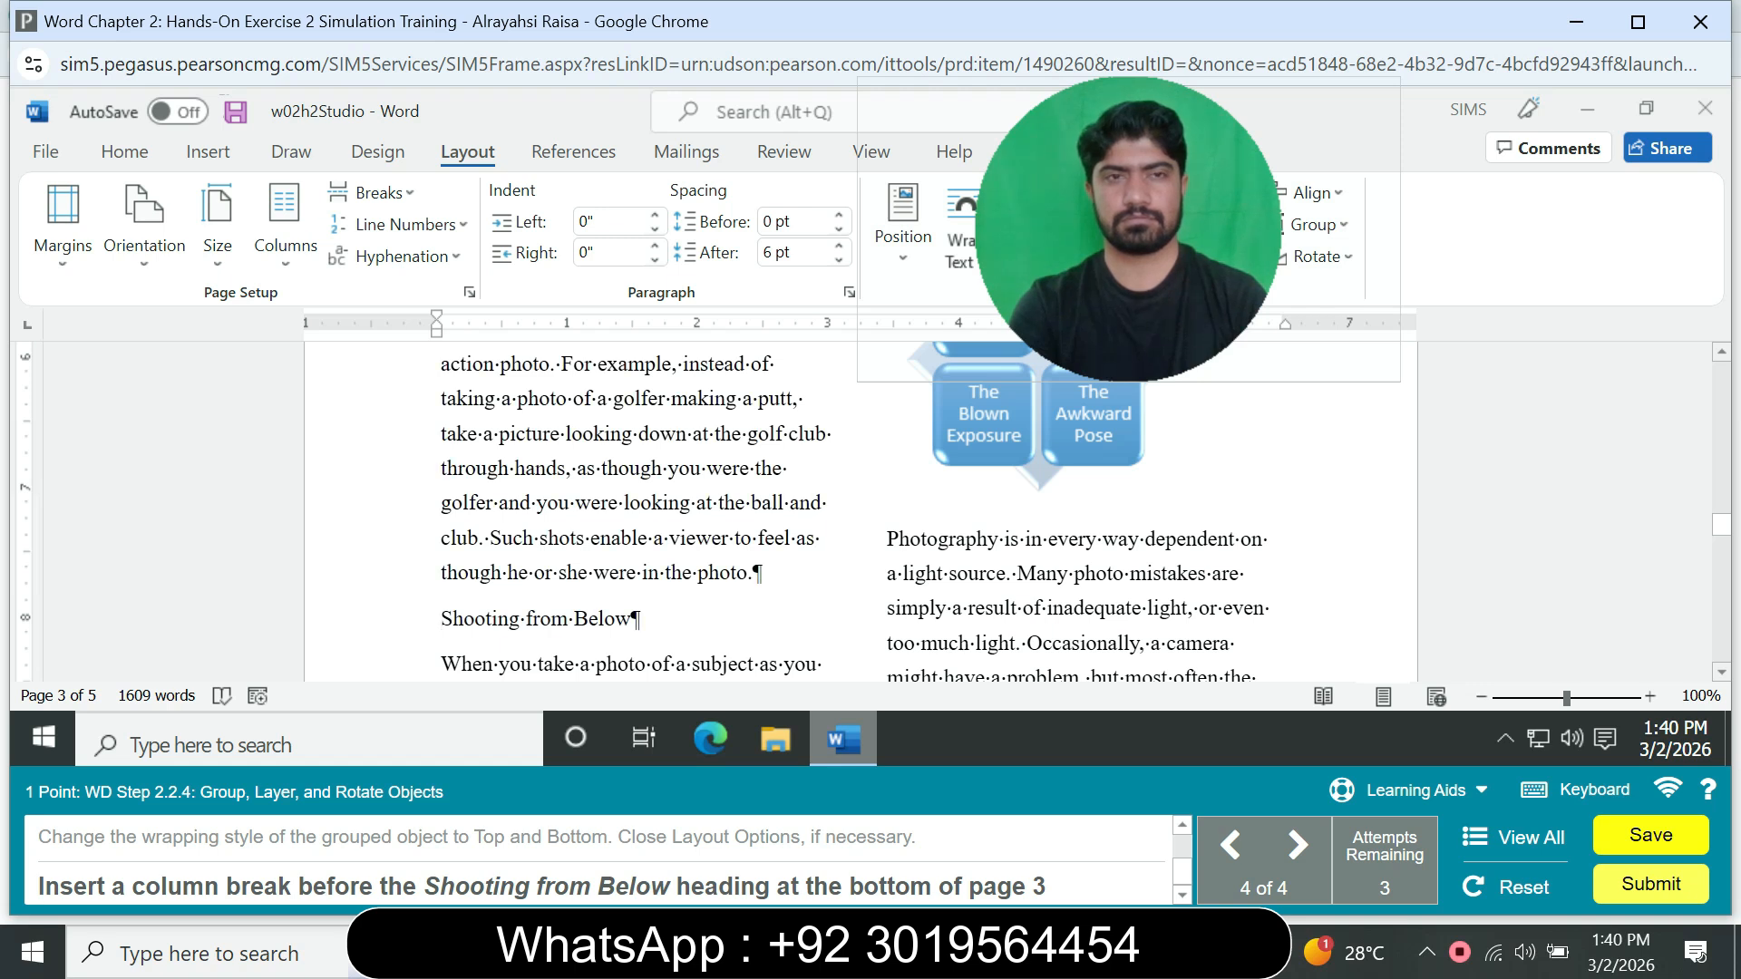
{"action": "left_click", "coordinate": [370, 192]}
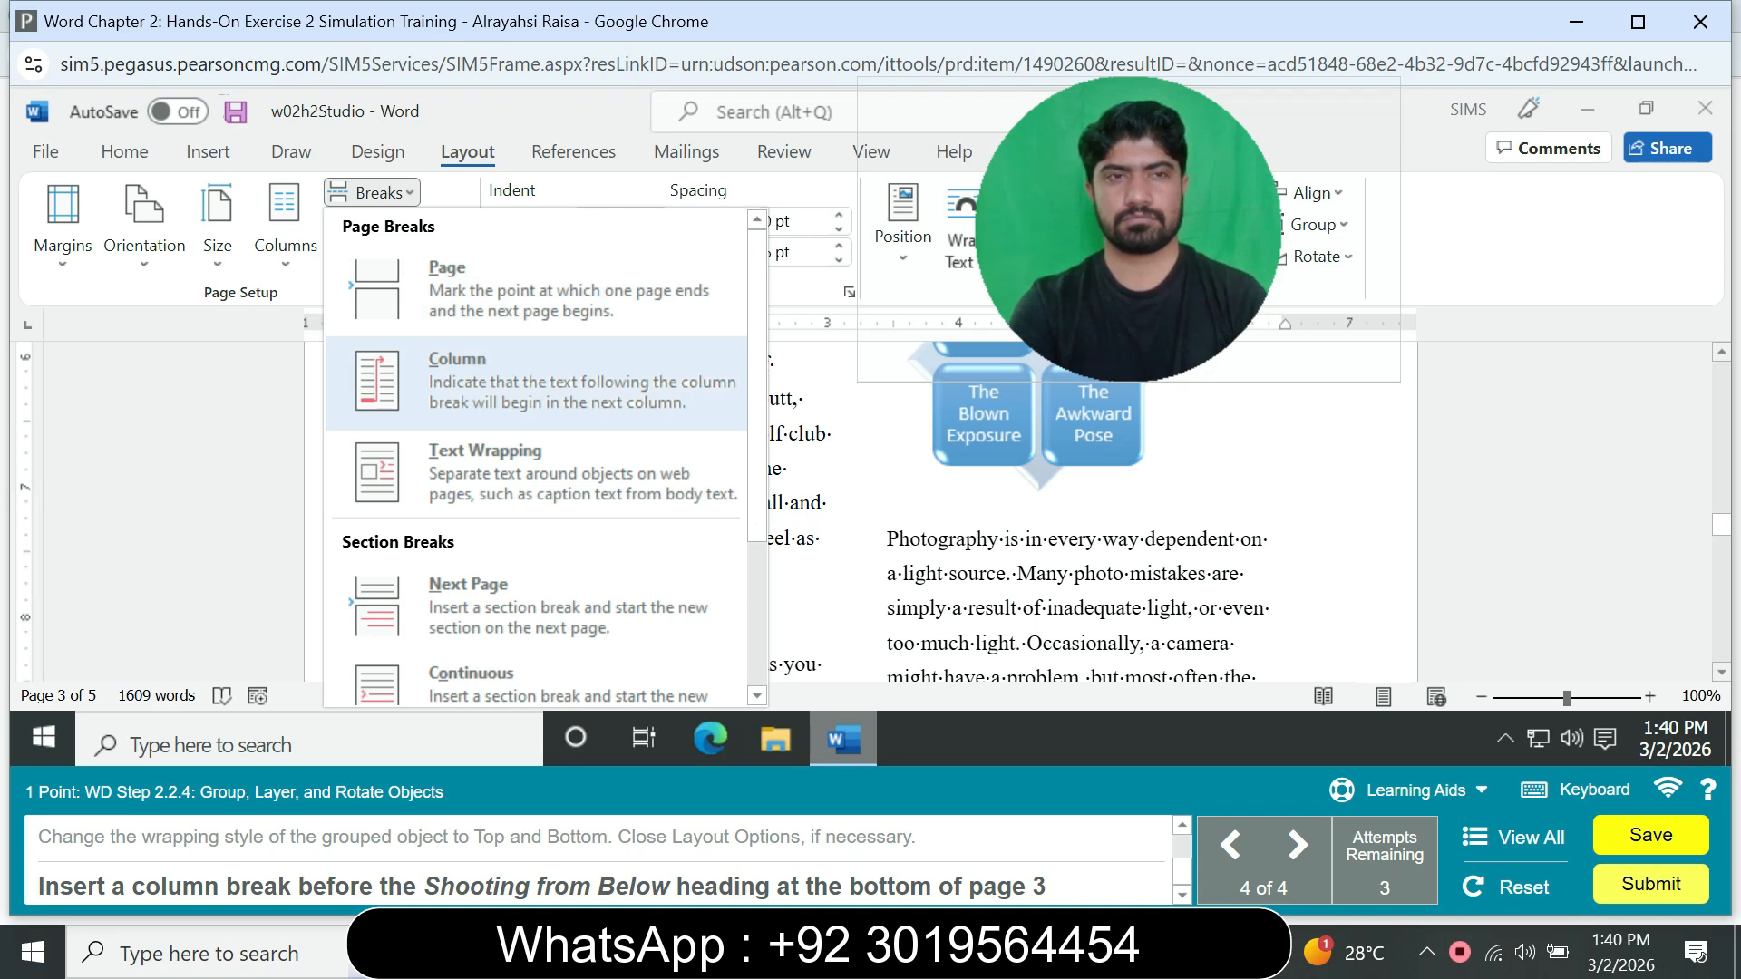
{"action": "left_click", "coordinate": [489, 381]}
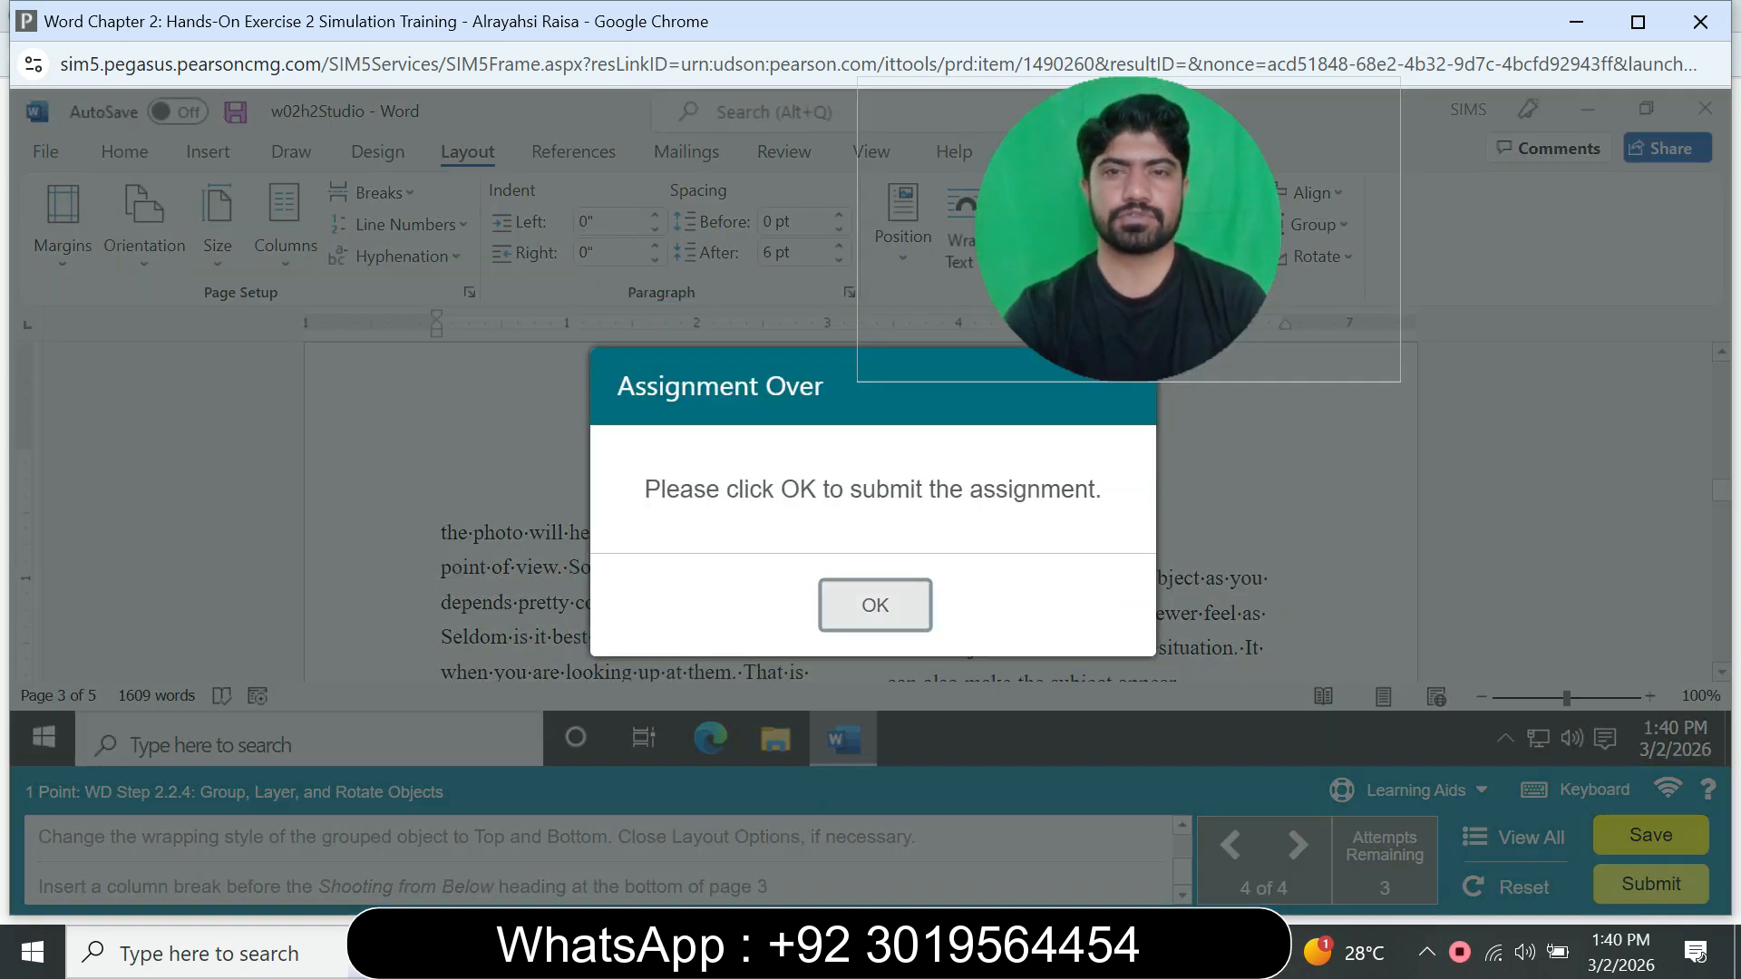
Step: Submit the finished assignment and check the current score in the homework summary in MyLab IT
{"action": "left_click", "coordinate": [875, 605]}
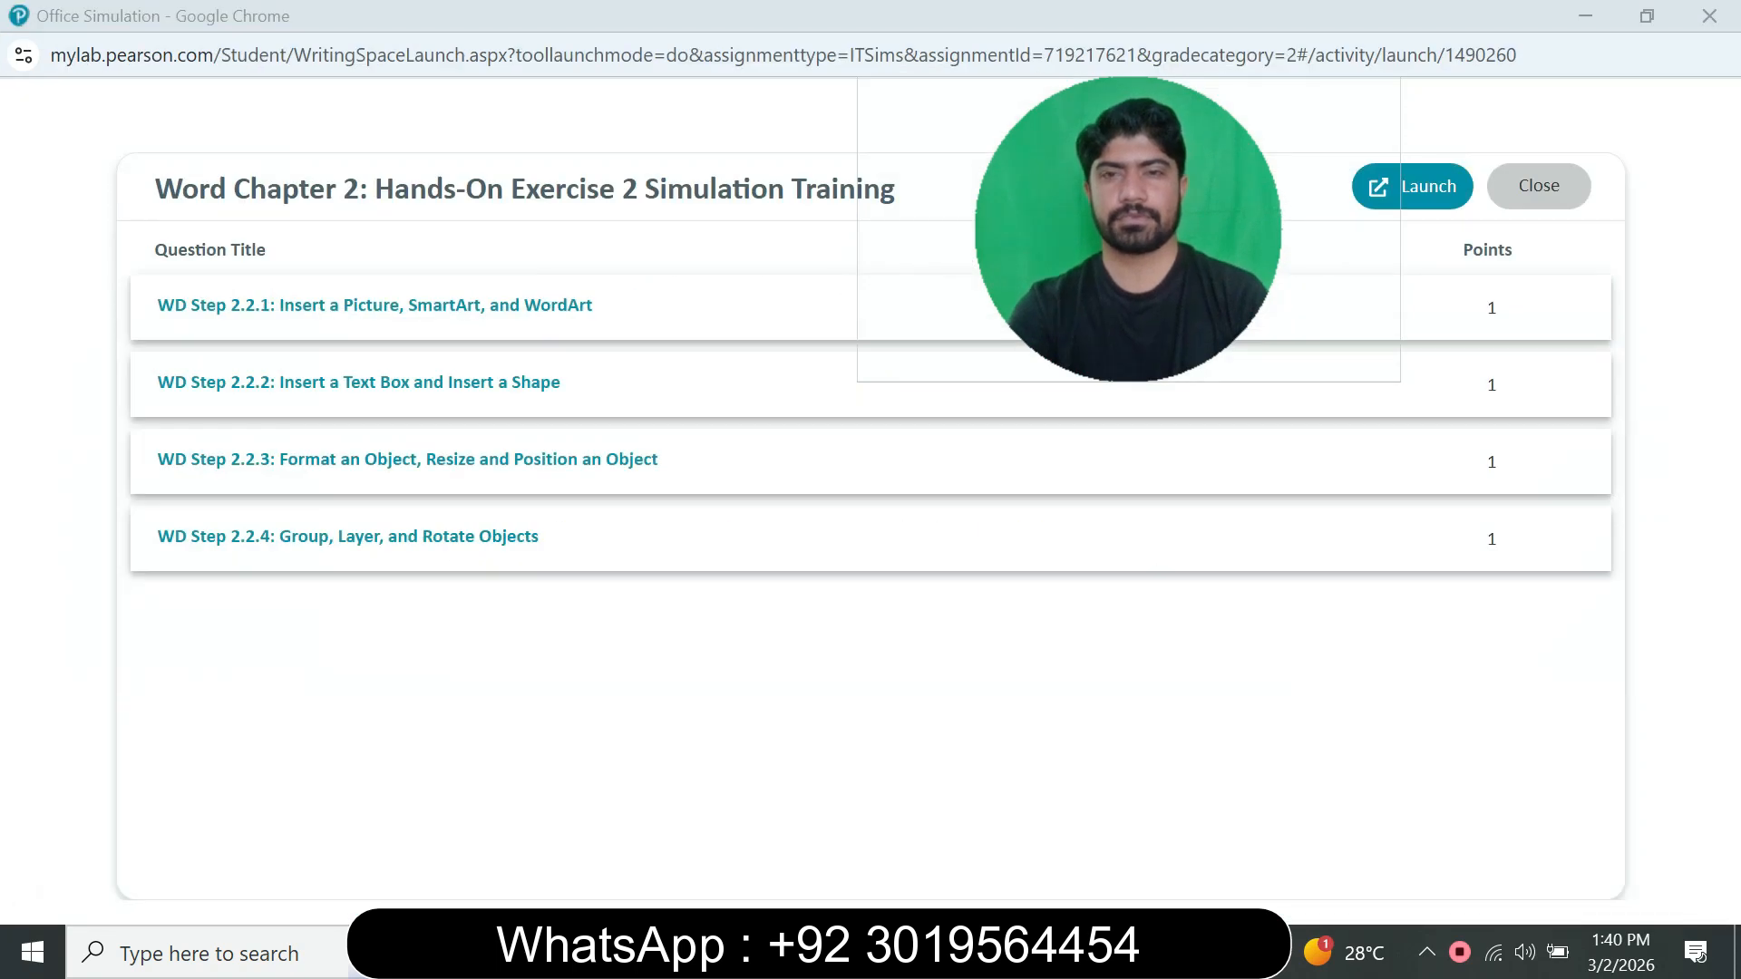
{"action": "mouse_move", "coordinate": [1035, 952]}
{"action": "left_click", "coordinate": [1311, 749]}
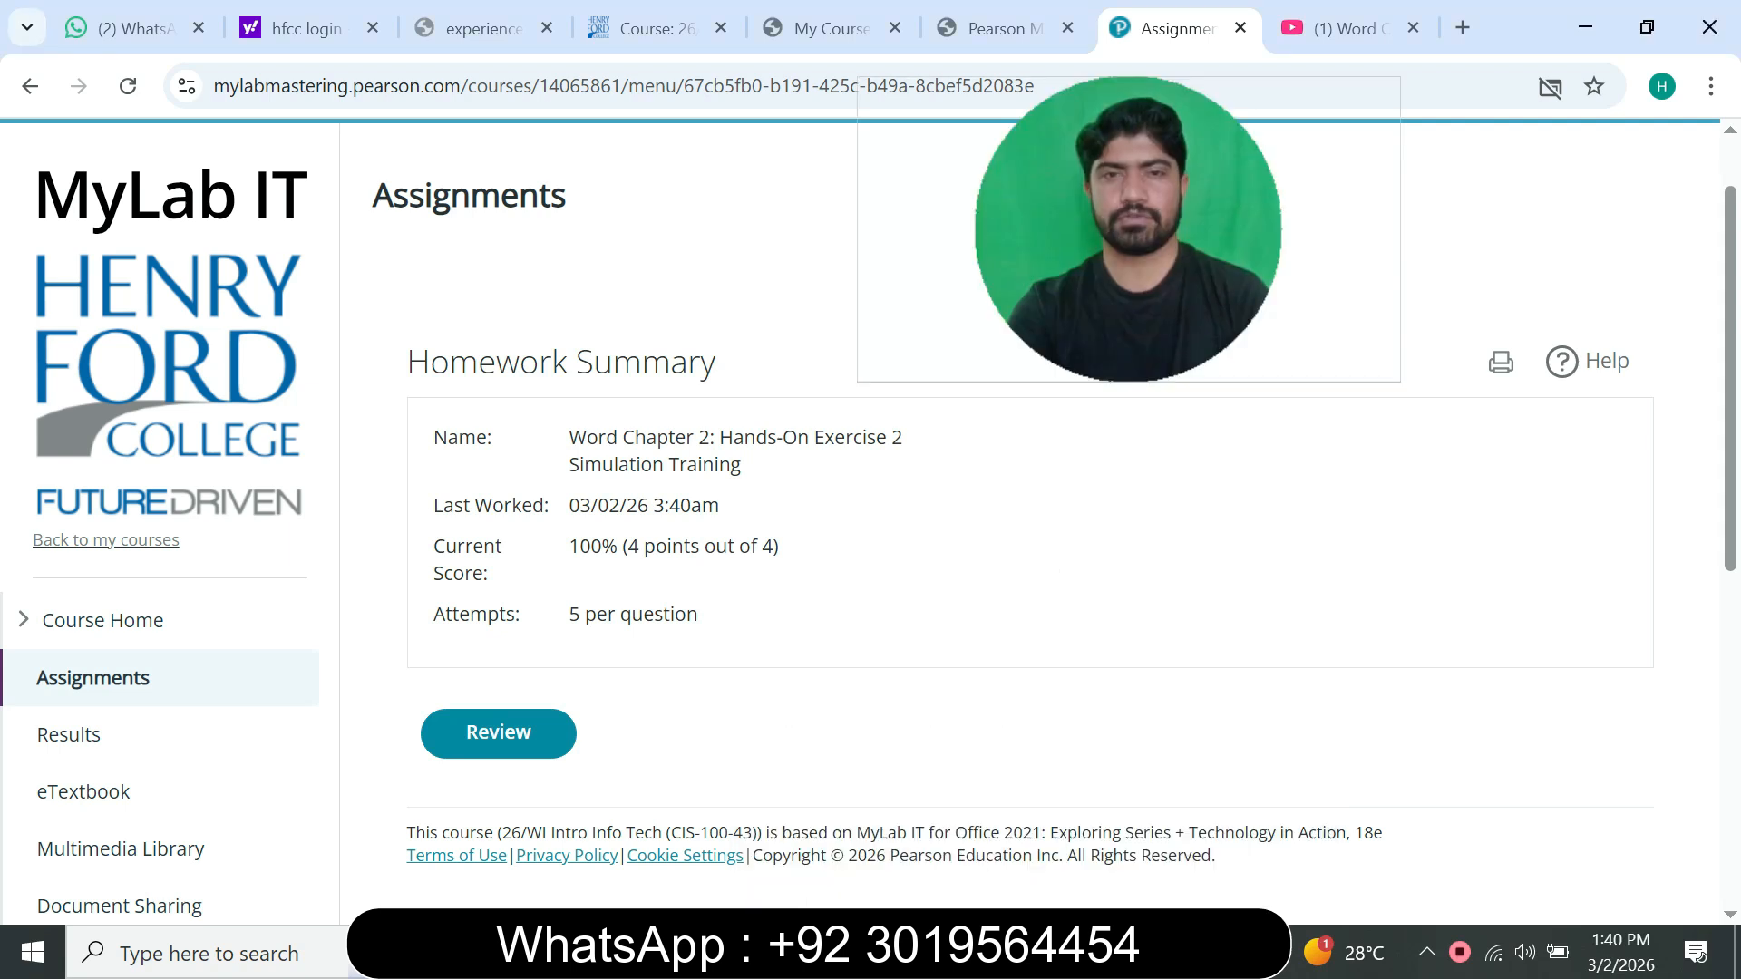
{"action": "left_click_drag", "start_coordinate": [519, 548], "coordinate": [692, 508]}
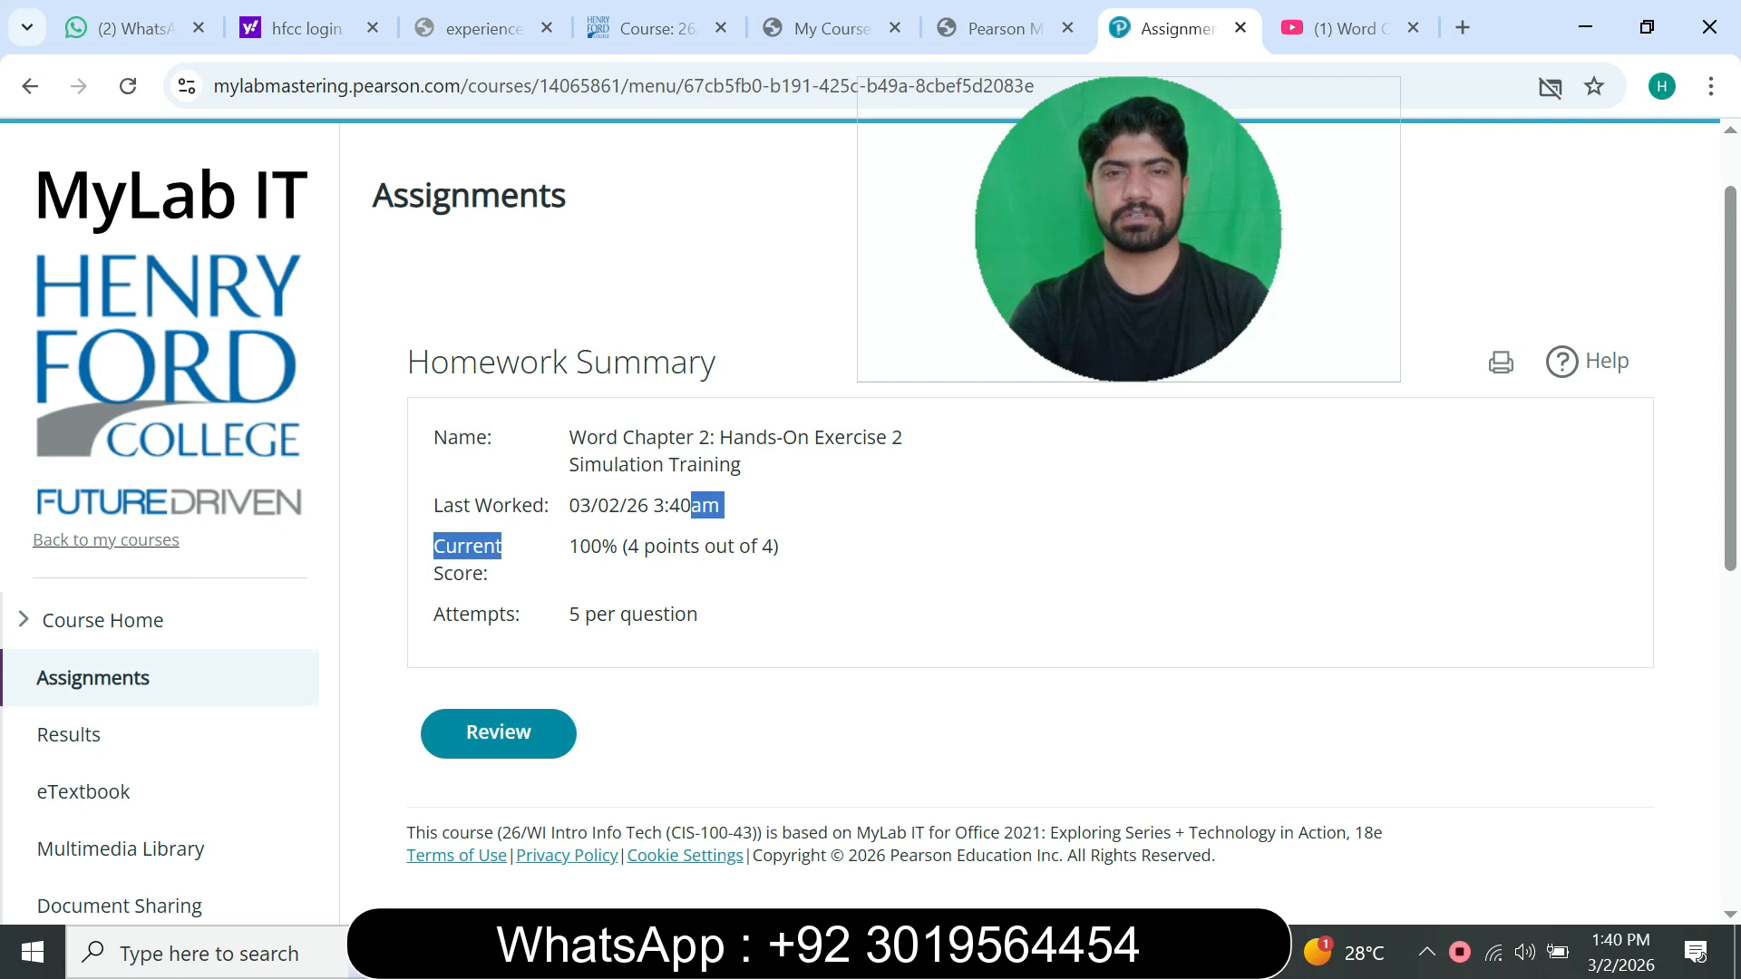
{"action": "left_click", "coordinate": [692, 508]}
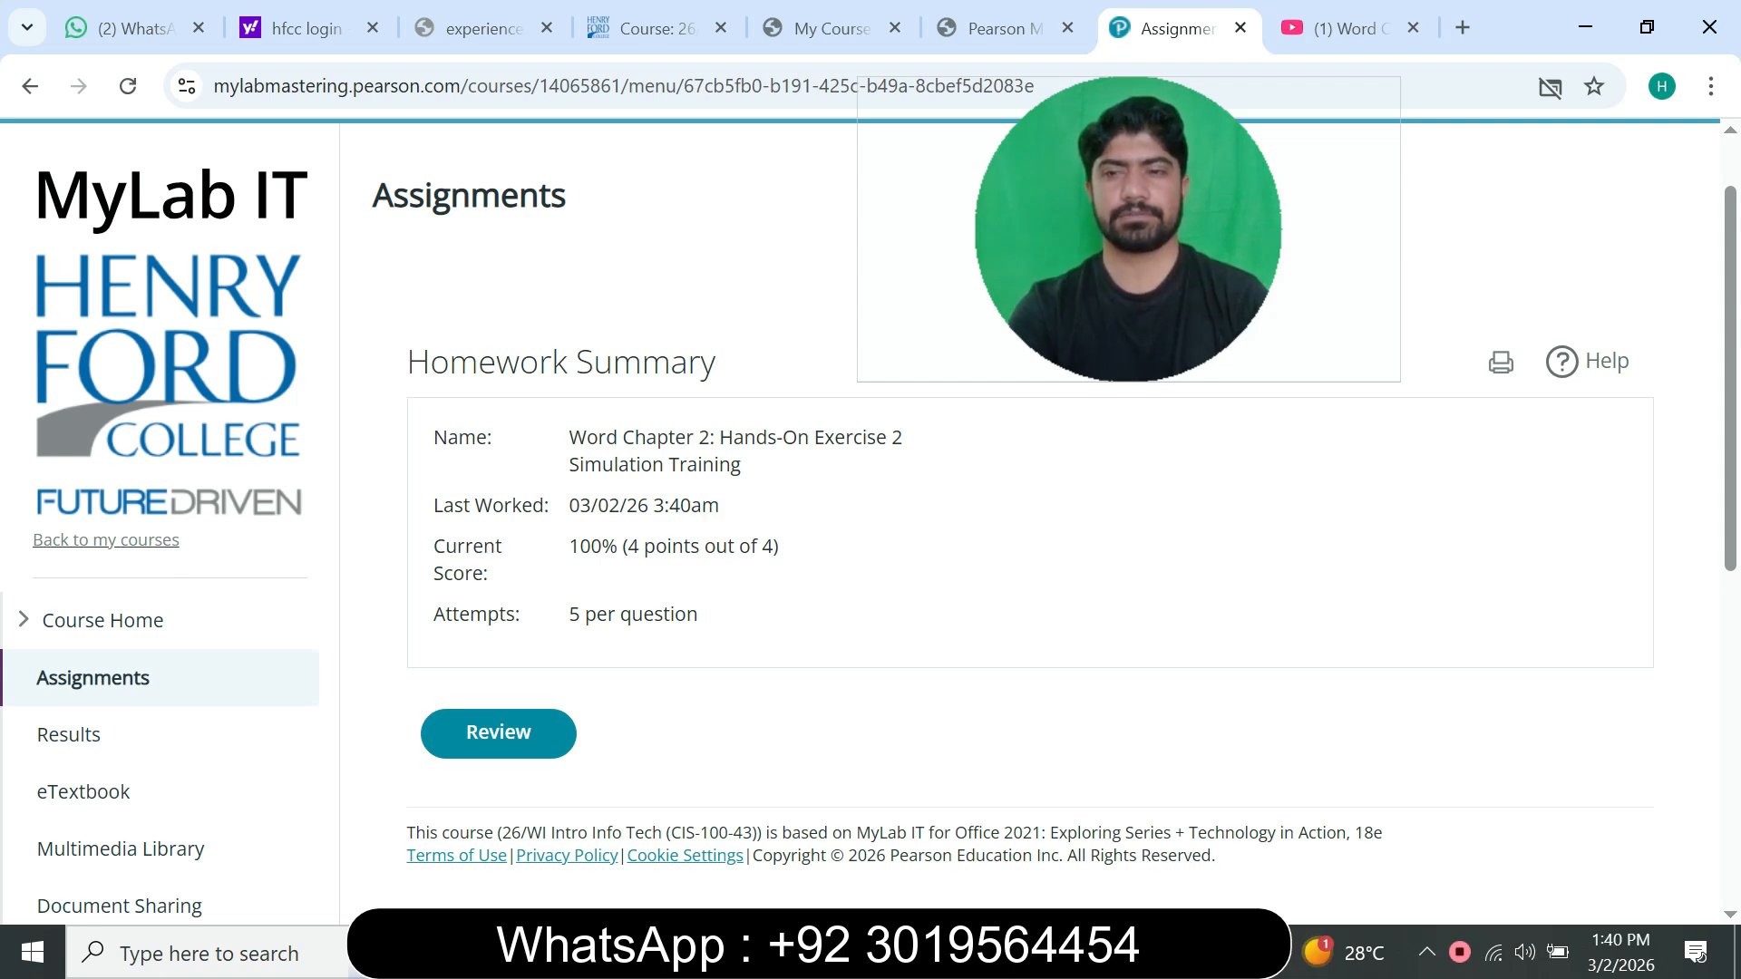